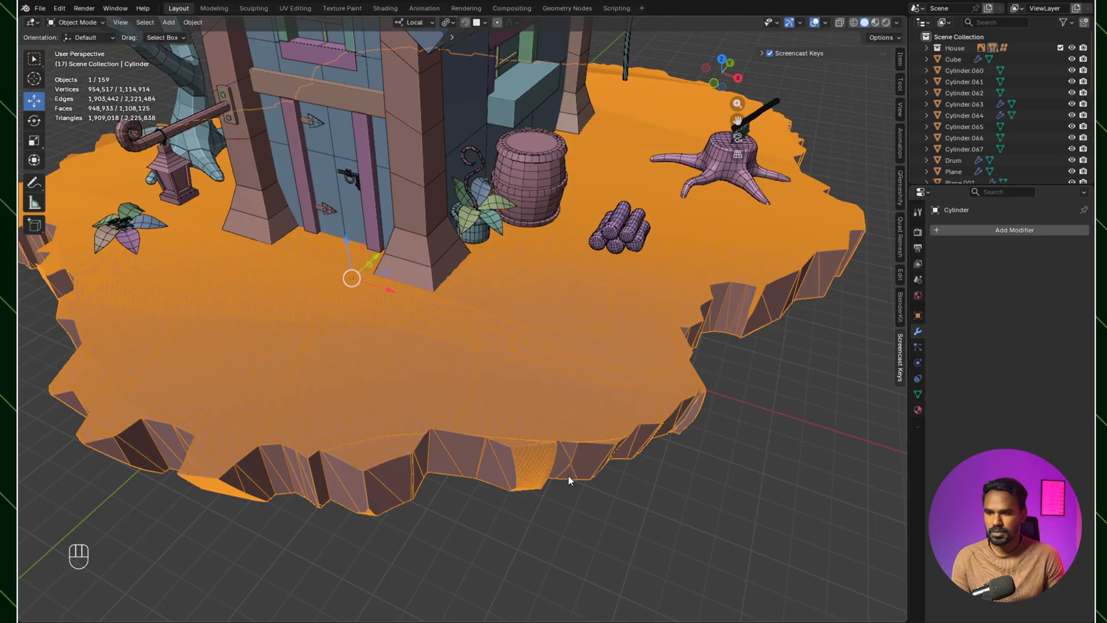
Step: Examine the faceted rock edge along the front of the ground island from several angles
scroll(564, 479, up, 3)
middle_drag(559, 466, 532, 507)
scroll(531, 419, down, 3)
scroll(542, 469, up, 4)
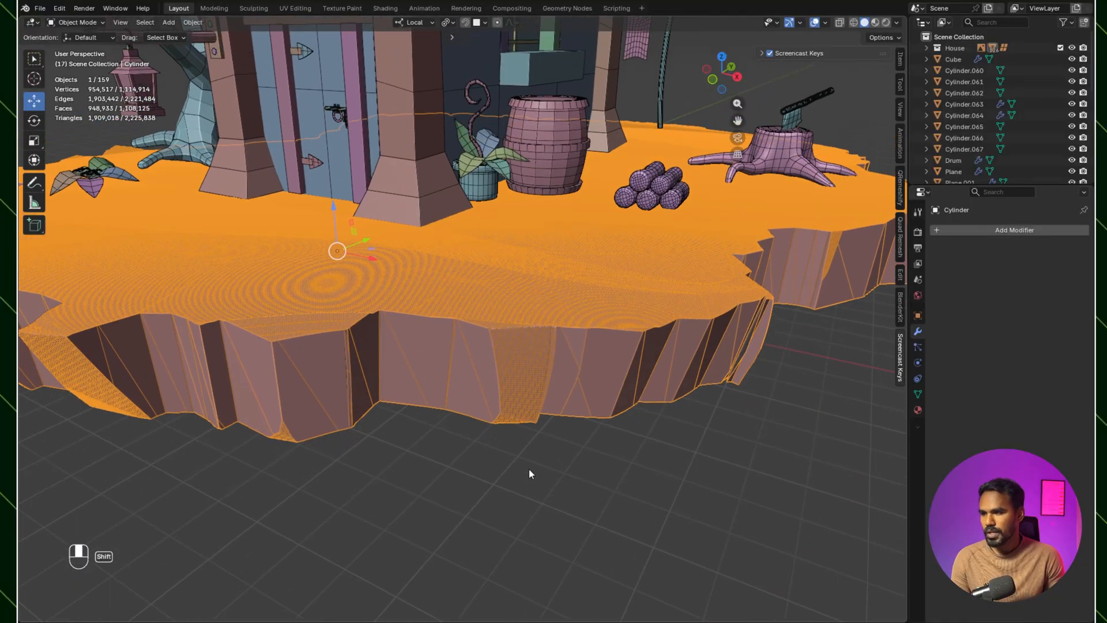
shift+middle_drag(501, 376, 503, 396)
scroll(587, 365, down, 2)
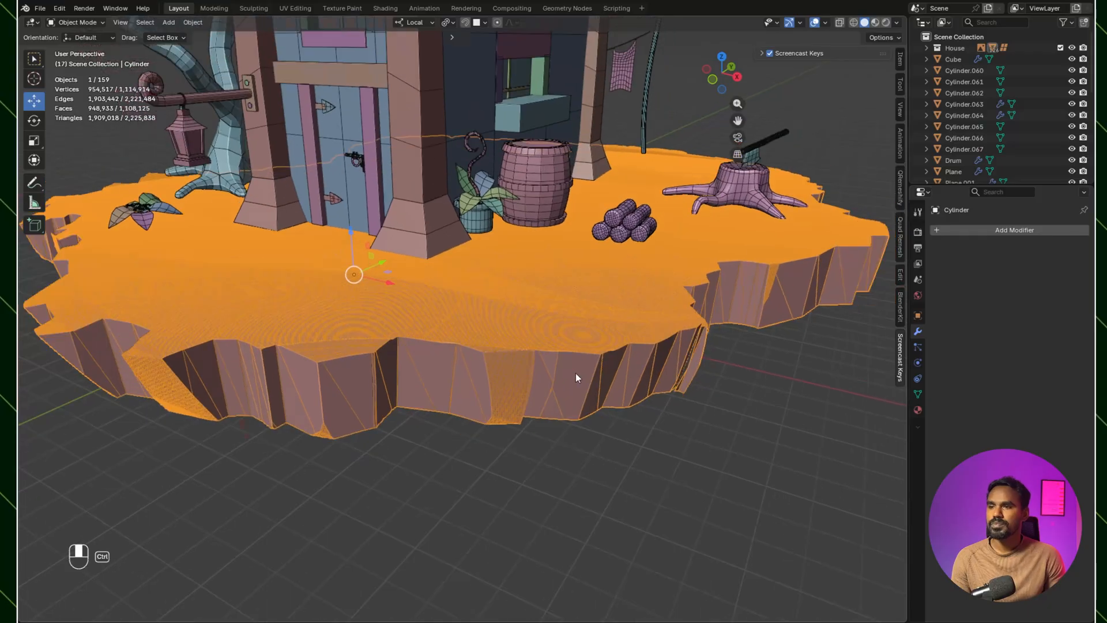
shift+middle_drag(576, 375, 583, 371)
shift+middle_drag(612, 255, 614, 257)
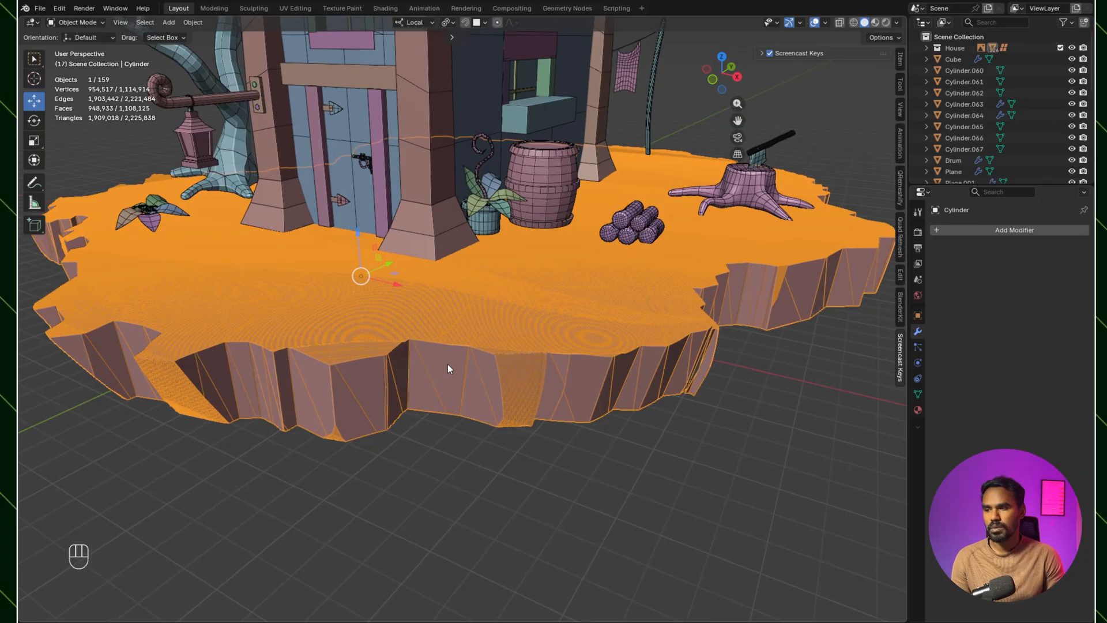
Step: Switch the selected ground island from Object Mode to Sculpt Mode
click(85, 22)
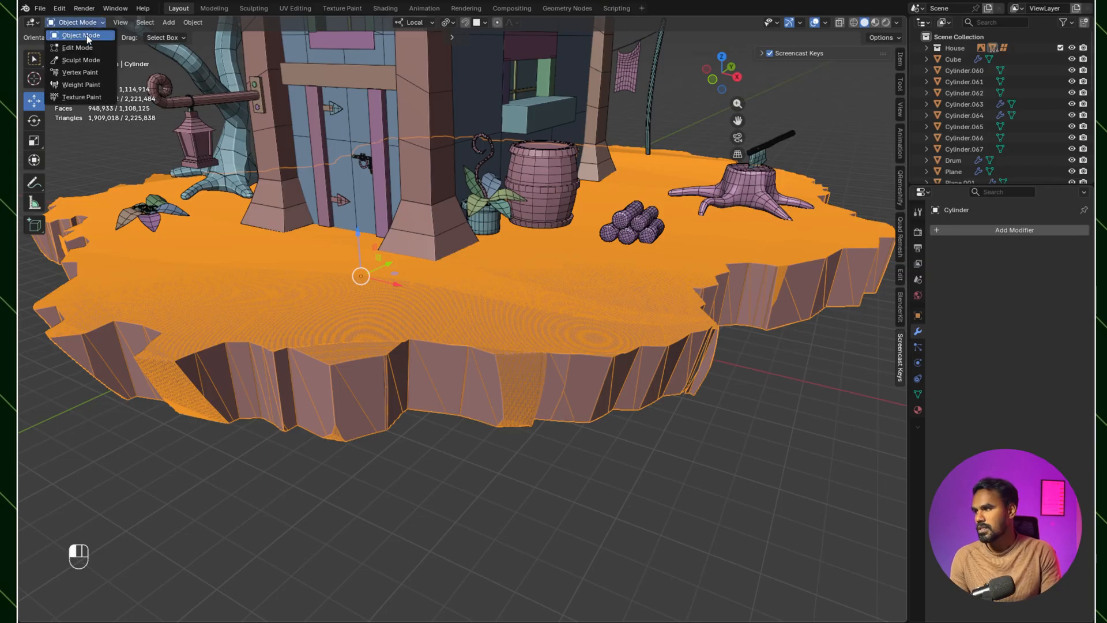
click(81, 59)
click(34, 198)
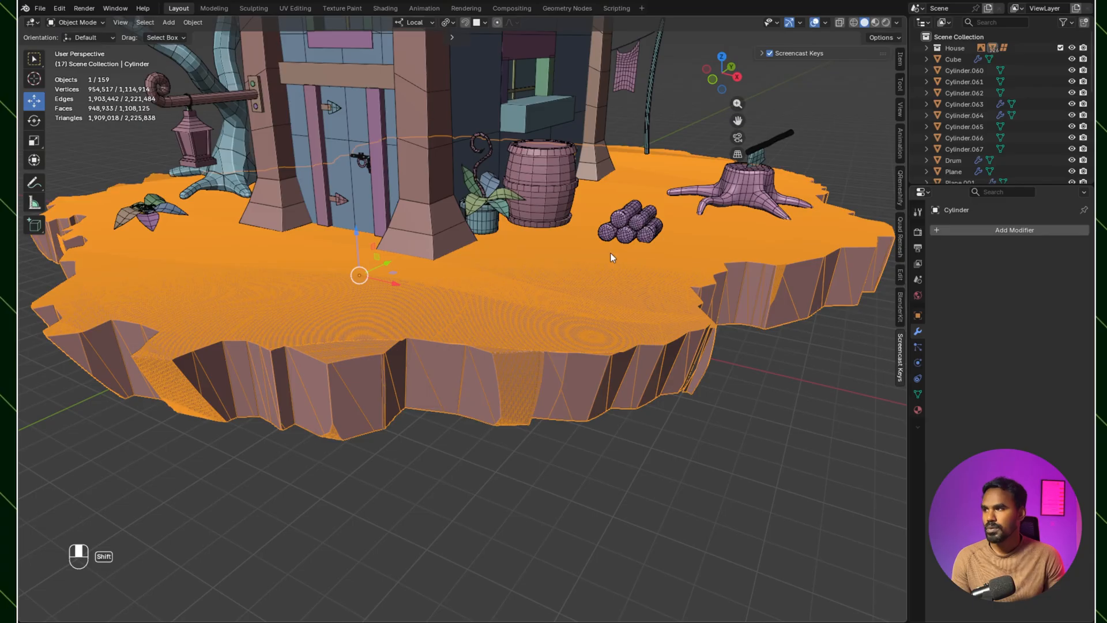
shift+middle_drag(612, 257, 613, 258)
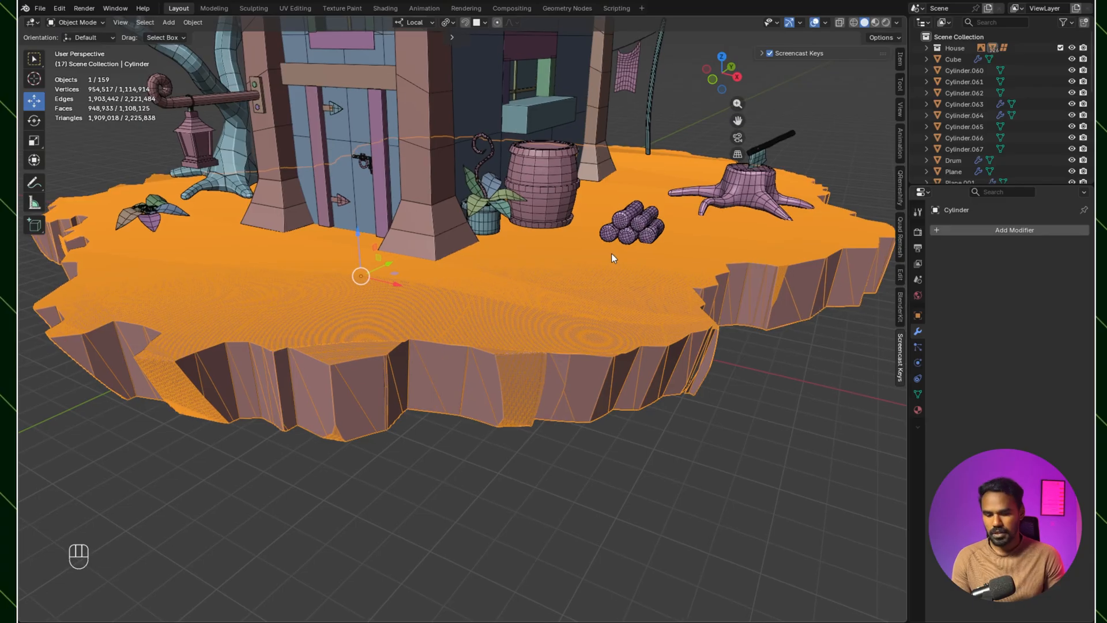
key(shift)
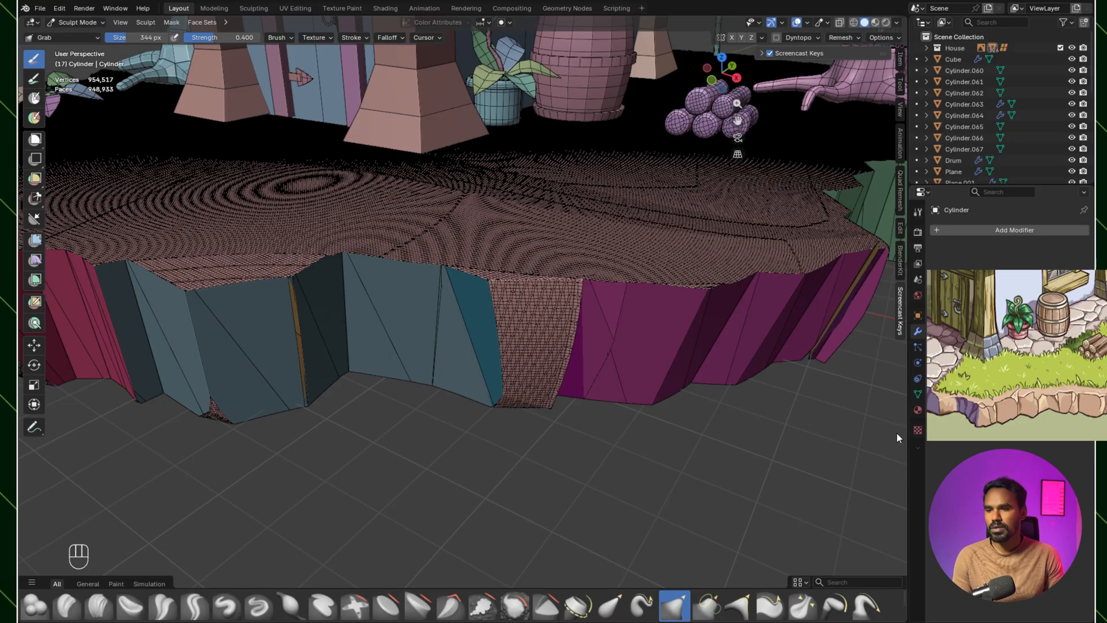
Step: Voxel-remesh the ground island with a voxel size of 0.04
scroll(455, 437, down, 3)
middle_drag(455, 437, 435, 445)
scroll(435, 446, up, 3)
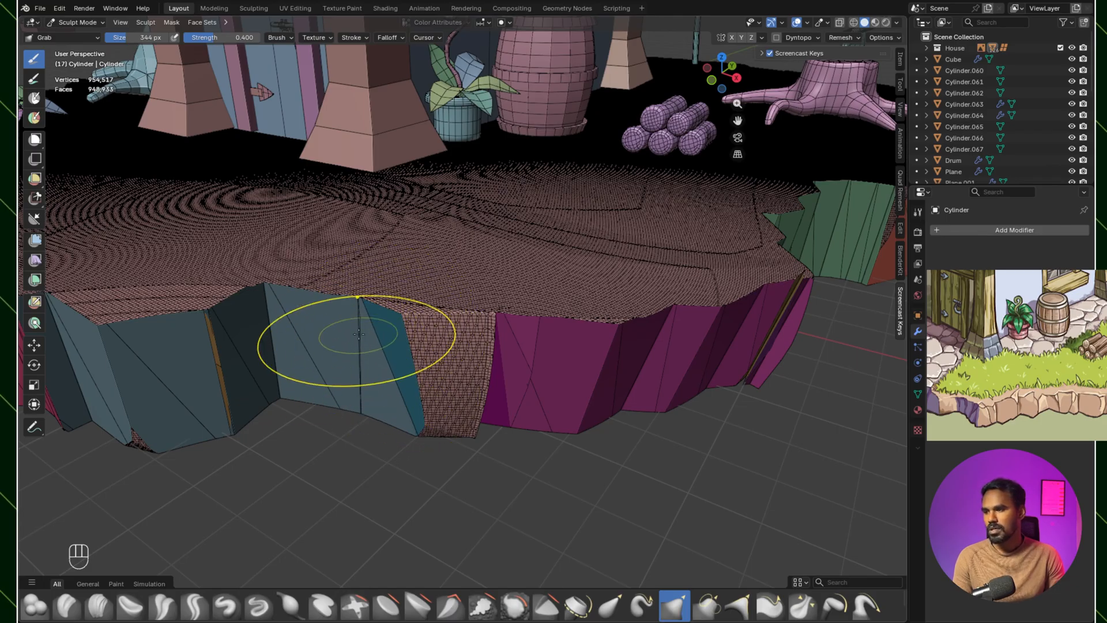
mouse_move(317, 341)
shift+middle_down()
mouse_move(439, 373)
mouse_move(478, 355)
mouse_move(489, 400)
mouse_move(440, 367)
shift+middle_up()
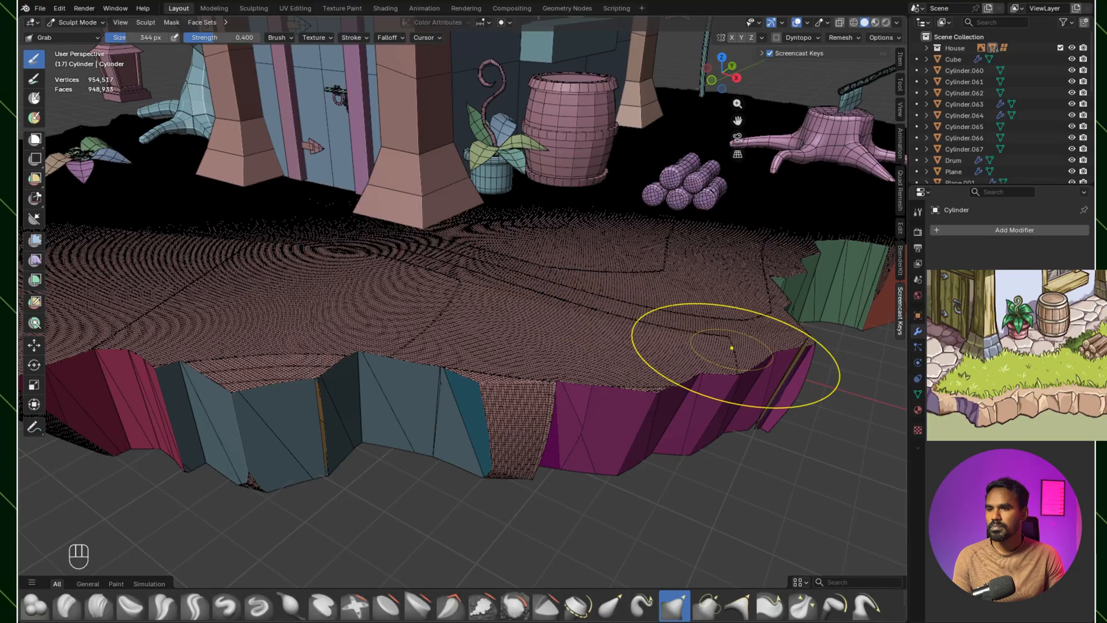
click(833, 37)
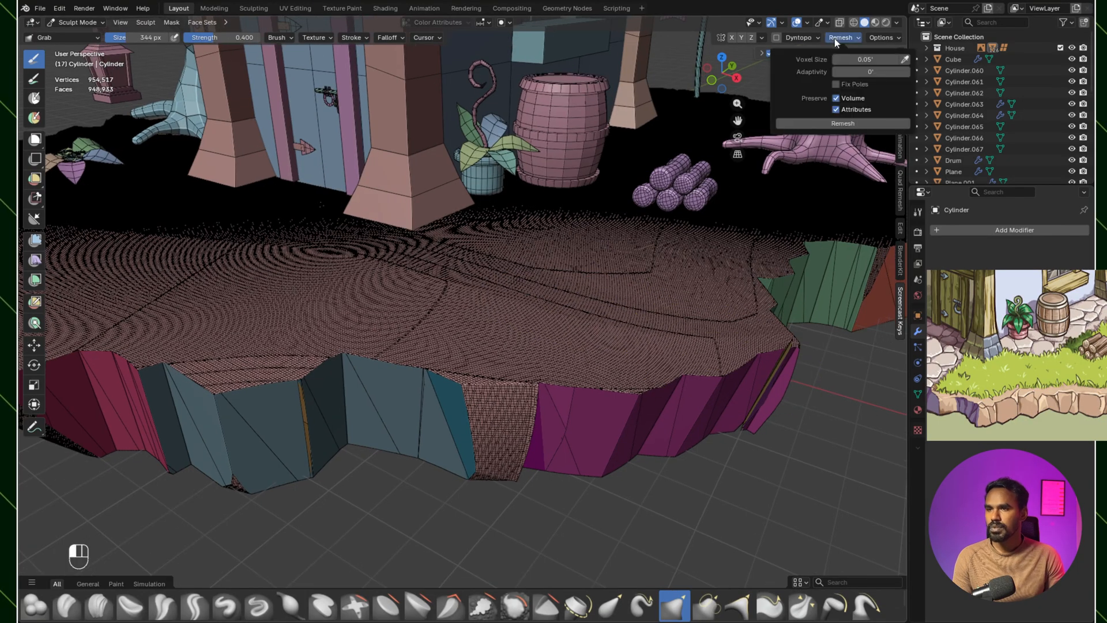
click(873, 59)
key(BackSpace)
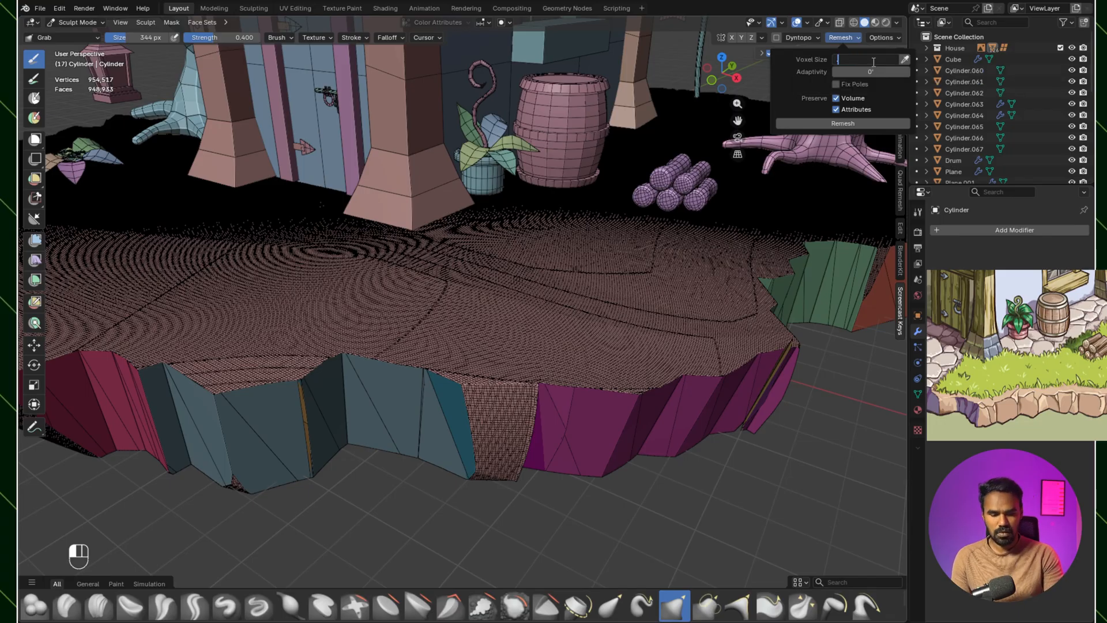
text(.04)
key(Return)
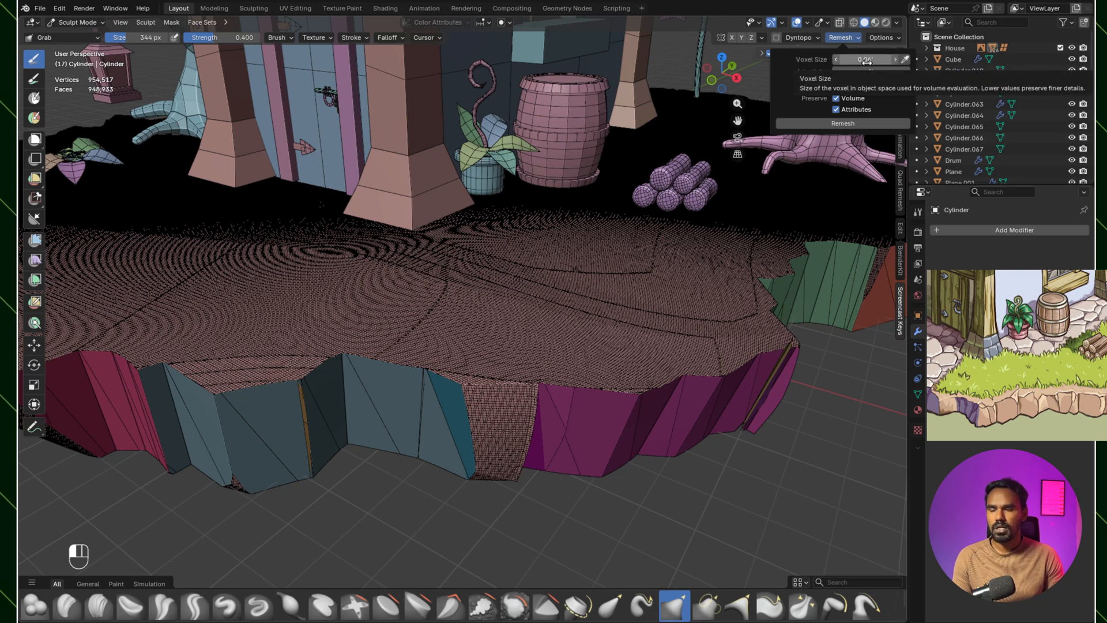
click(854, 124)
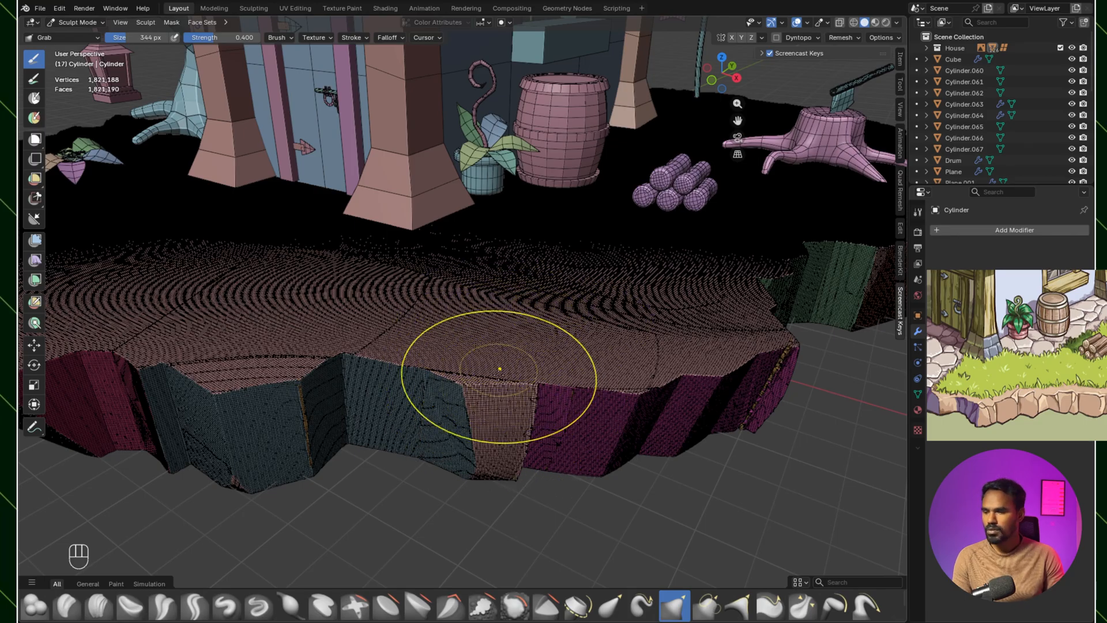
Step: Reduce the Grab brush to about 117 px and turn off the wireframe overlay
key(bracketleft)
key(bracketleft)
key(bracketleft)
key(bracketleft)
key(bracketleft)
key(bracketleft)
key(bracketleft)
key(bracketleft)
key(bracketleft)
key(bracketleft)
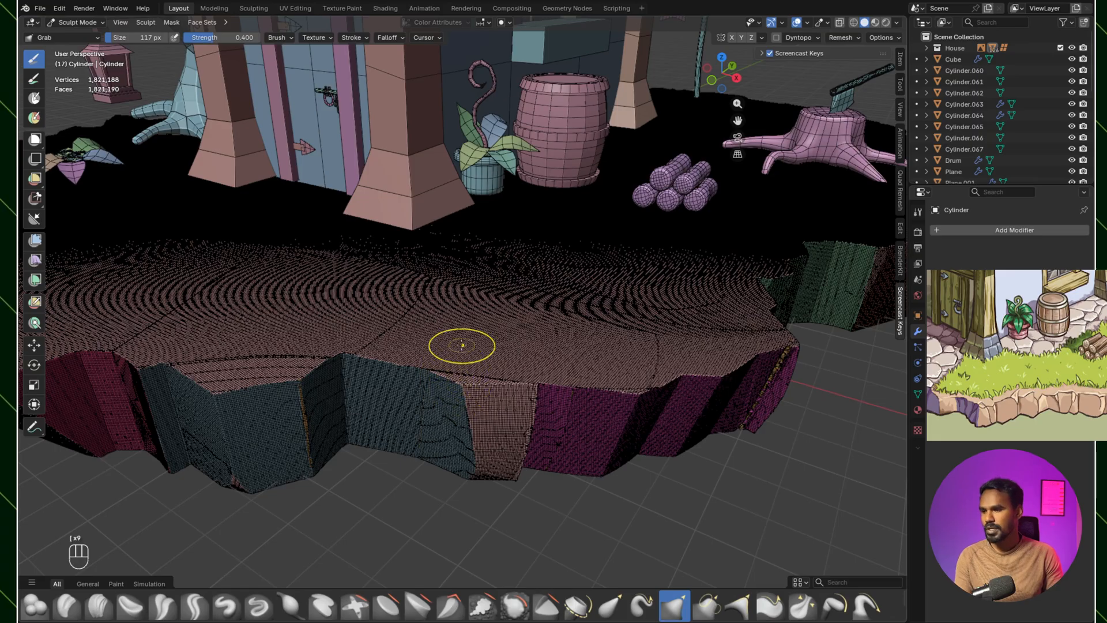
click(809, 22)
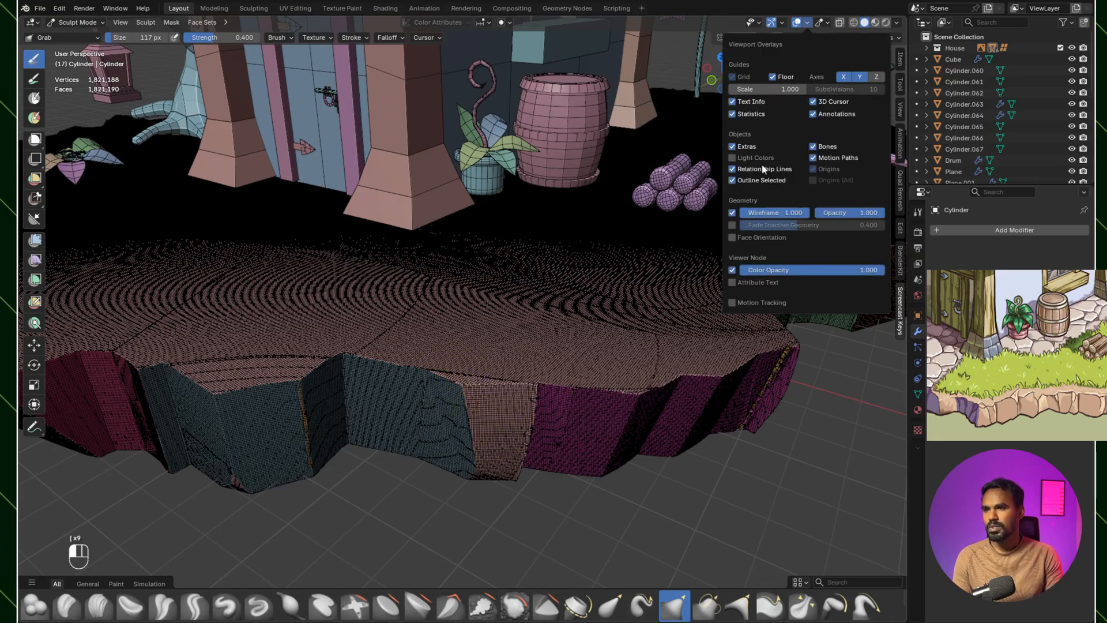
click(733, 216)
Step: Try to reshape the top corner between the blue and pink rock faces
mouse_move(519, 415)
ctrl+middle_down()
mouse_move(474, 461)
mouse_move(501, 233)
ctrl+middle_up()
mouse_move(500, 233)
shift+middle_down()
mouse_move(490, 302)
mouse_move(474, 307)
shift+middle_up()
shift+drag(474, 306, 480, 314)
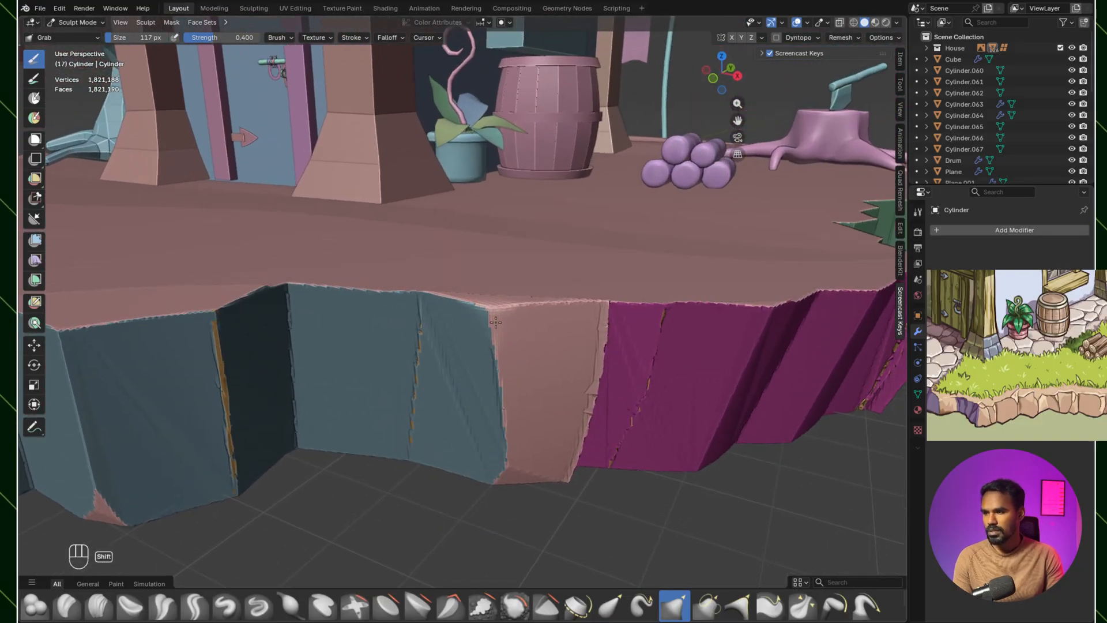
key(ctrl+z)
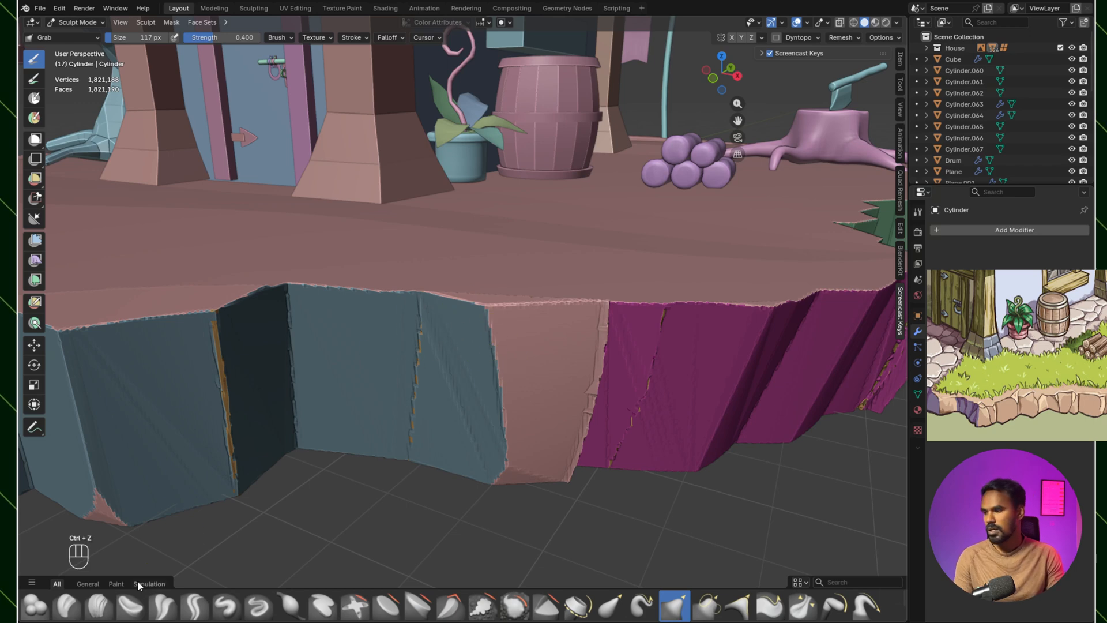
Step: Carve away the top corner between the blue and pink rock faces with the Clay Strips brush at about 48 px
click(100, 605)
mouse_move(299, 487)
middle_down()
mouse_move(309, 420)
mouse_move(385, 407)
middle_up()
key(bracketleft)
key(bracketleft)
key(bracketleft)
key(bracketleft)
key(bracketleft)
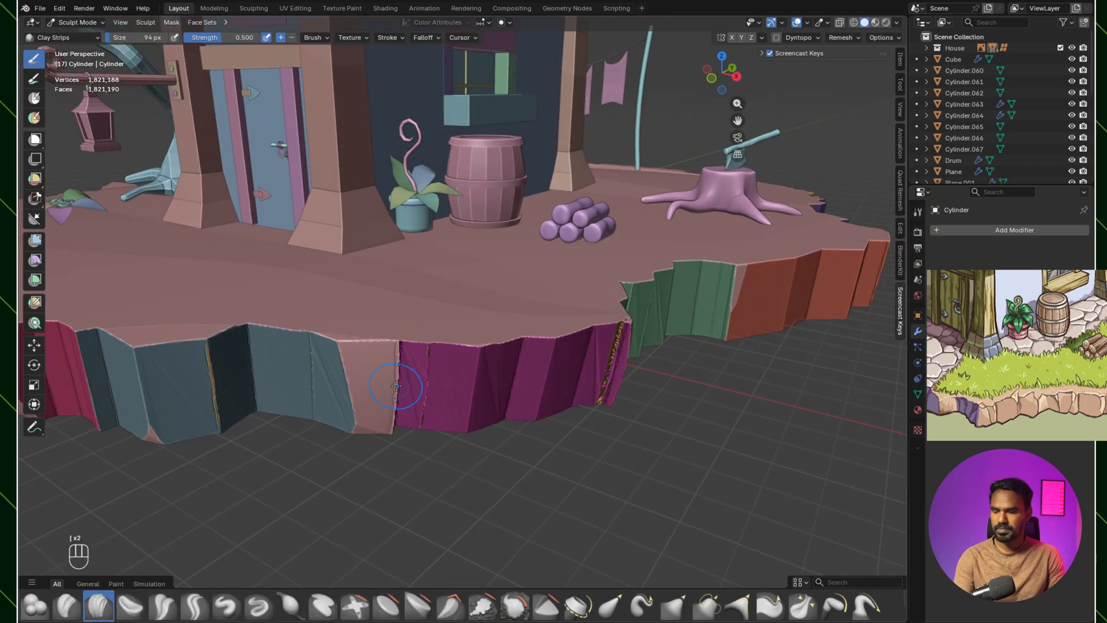
ctrl+drag(338, 343, 341, 350)
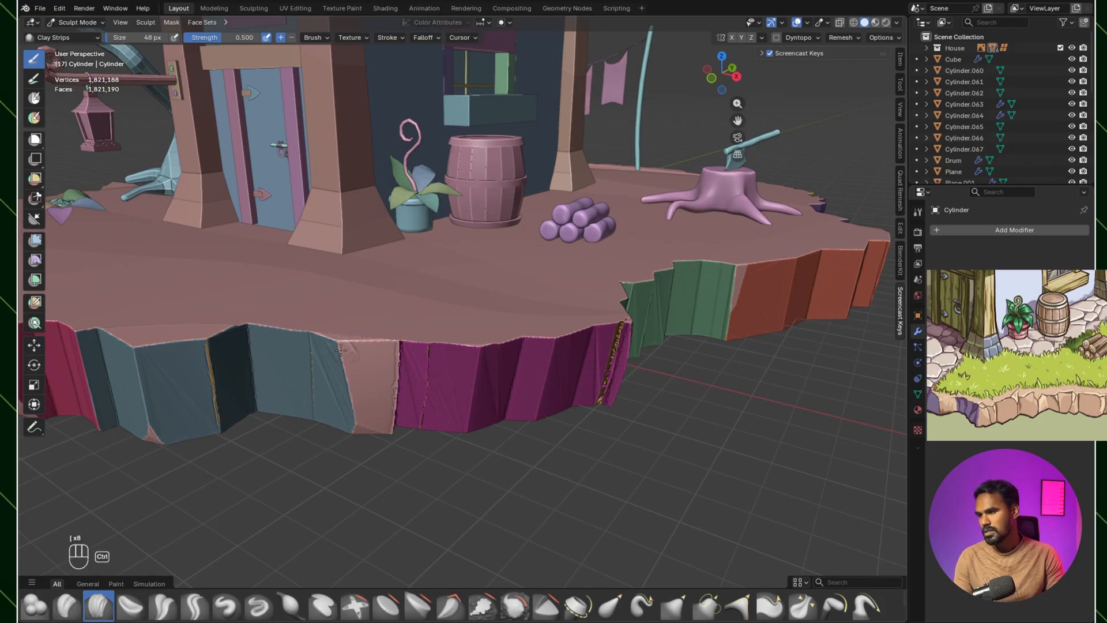
middle_drag(341, 361, 461, 301)
key(ctrl+z)
scroll(430, 369, up, 2)
key(ctrl+z)
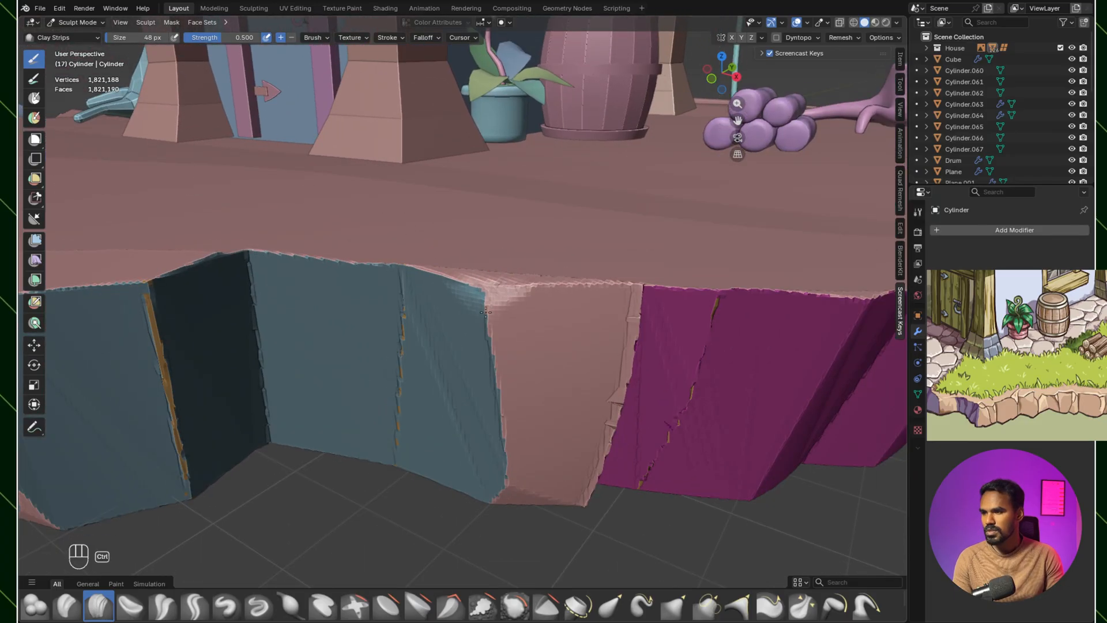
Step: Carve down the top corner between the pink and magenta rock faces with the Clay Strips brush
middle_drag(553, 339, 675, 346)
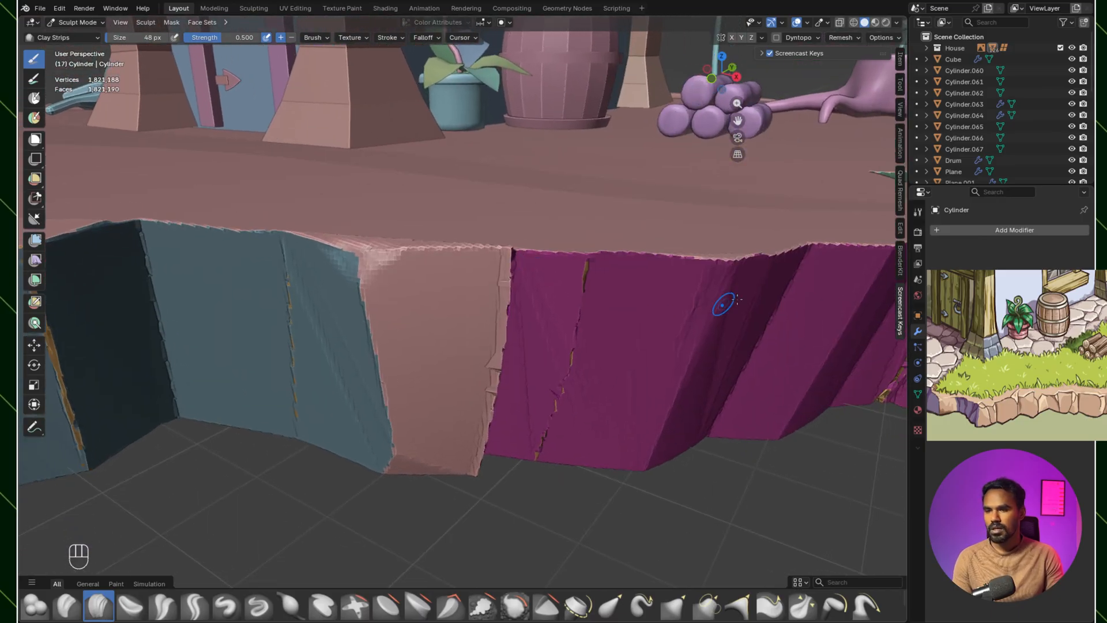
middle_drag(531, 279, 507, 292)
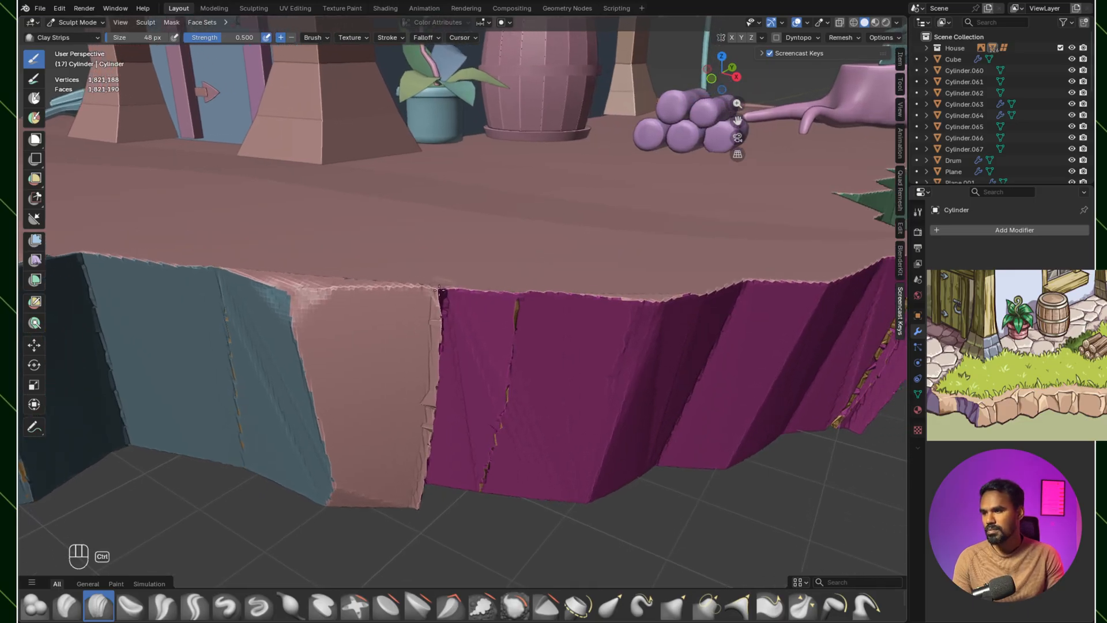
mouse_move(447, 312)
ctrl+mouse_down()
mouse_move(456, 288)
mouse_move(431, 315)
mouse_move(419, 286)
mouse_move(438, 314)
ctrl+mouse_up()
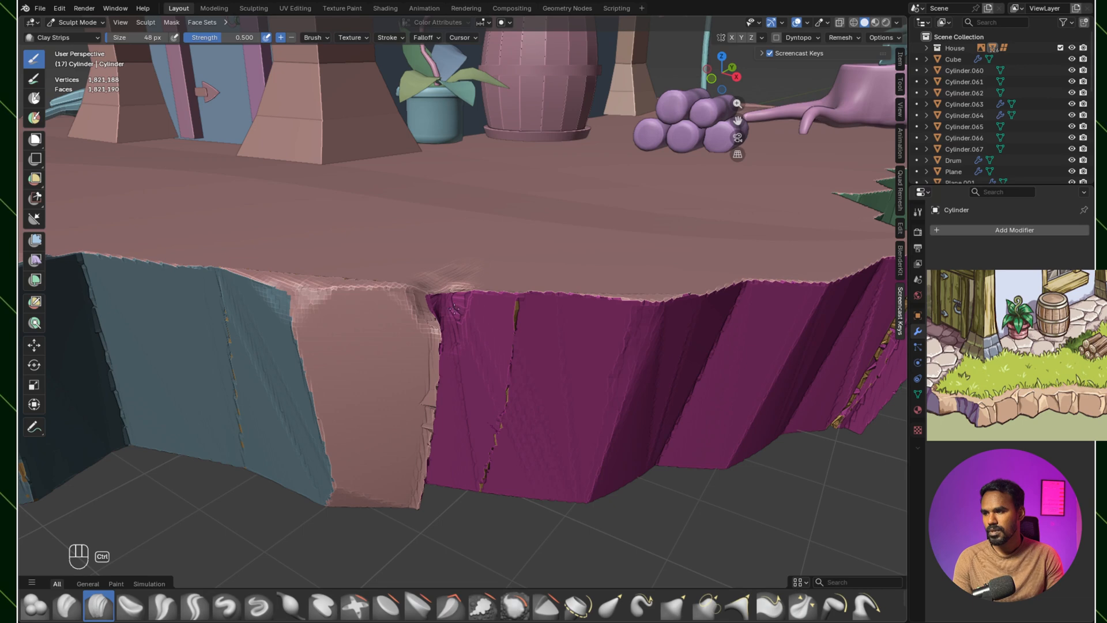
Step: Scrape the top edge of the magenta rock with the Scrape Multiplane brush, enlarging it to about 105 px
shift+middle_drag(463, 326, 398, 205)
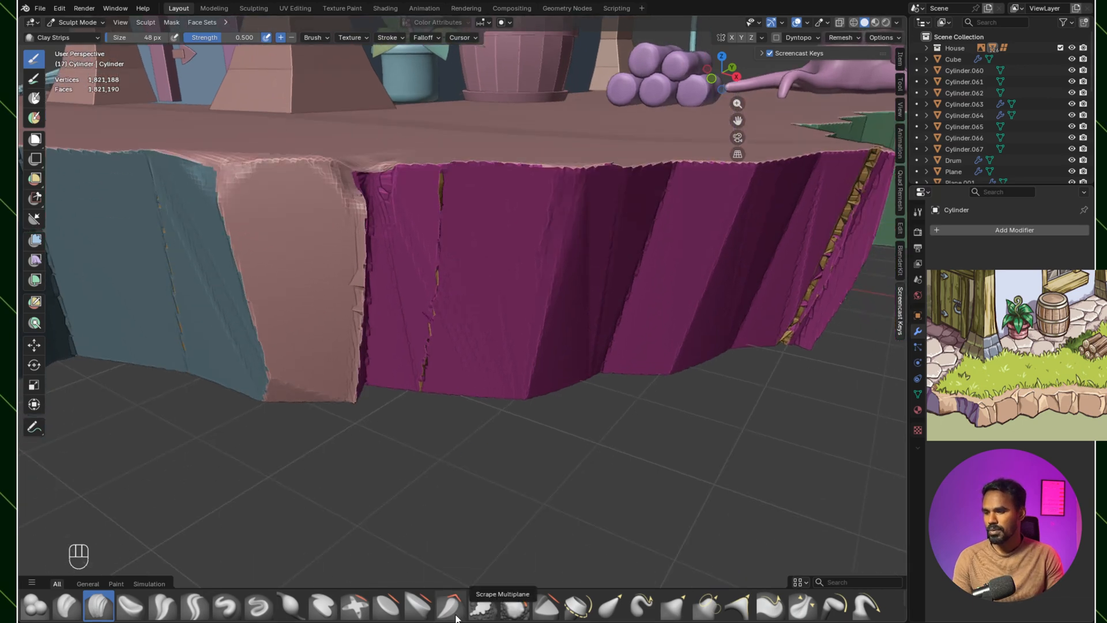
click(453, 609)
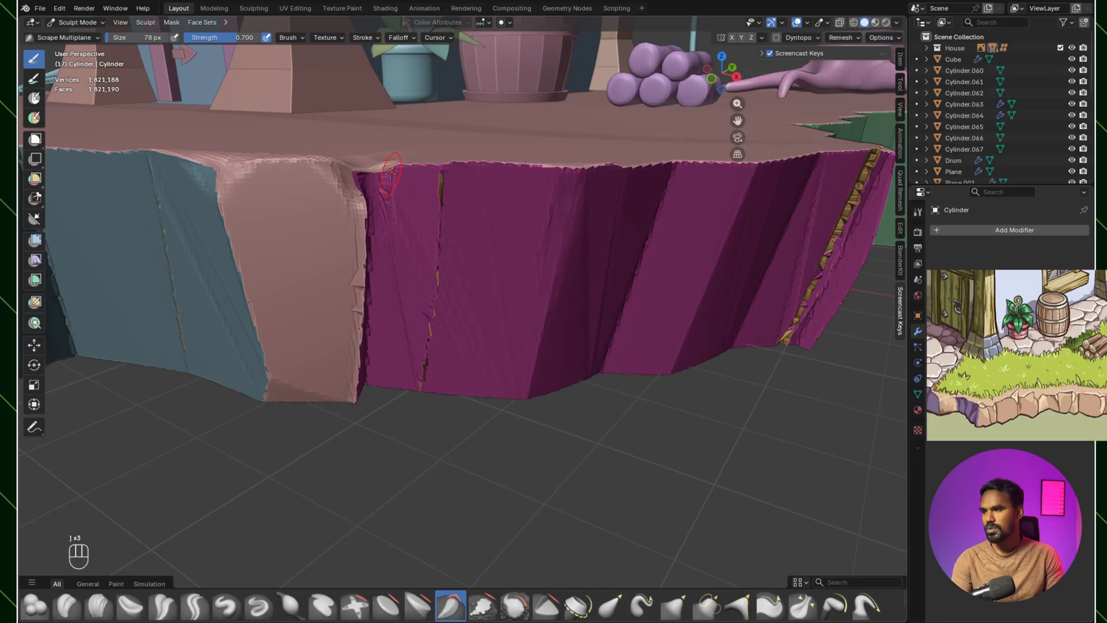
drag(421, 166, 467, 166)
key(bracketright)
key(bracketright)
key(bracketright)
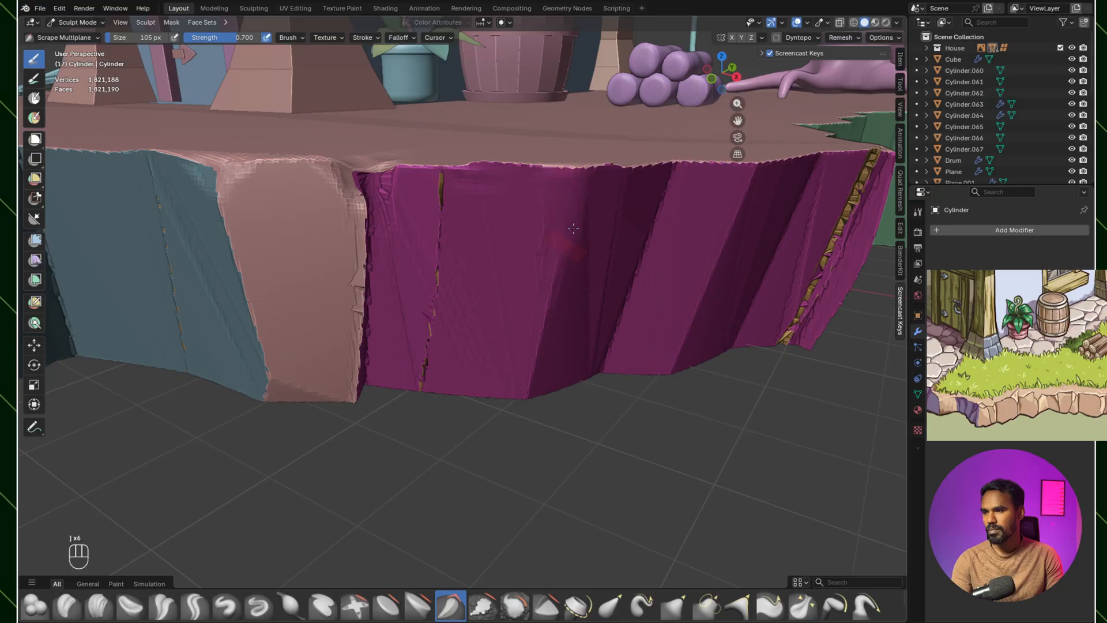
Step: Scrape the vertical ridge of the magenta rock with the Scrape Multiplane brush enlarged to about 157 px
key(bracketright)
key(bracketright)
key(bracketright)
key(bracketright)
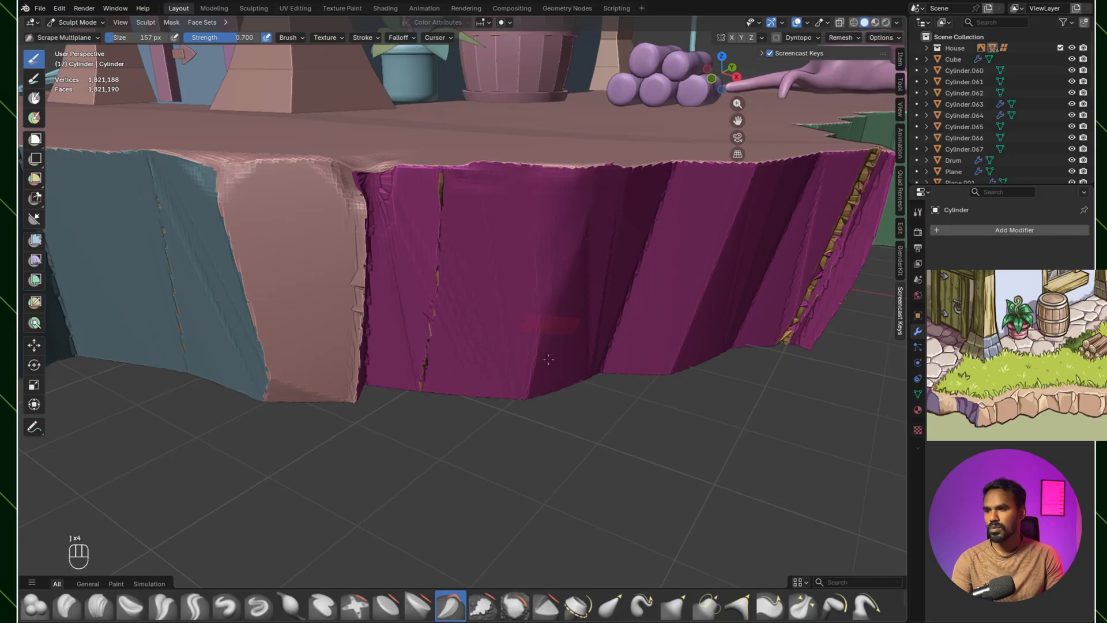
scroll(588, 216, down, 9)
scroll(542, 237, up, 4)
mouse_move(529, 294)
shift+middle_down()
mouse_move(536, 284)
mouse_move(524, 309)
shift+middle_up()
scroll(527, 300, down, 1)
scroll(527, 300, up, 1)
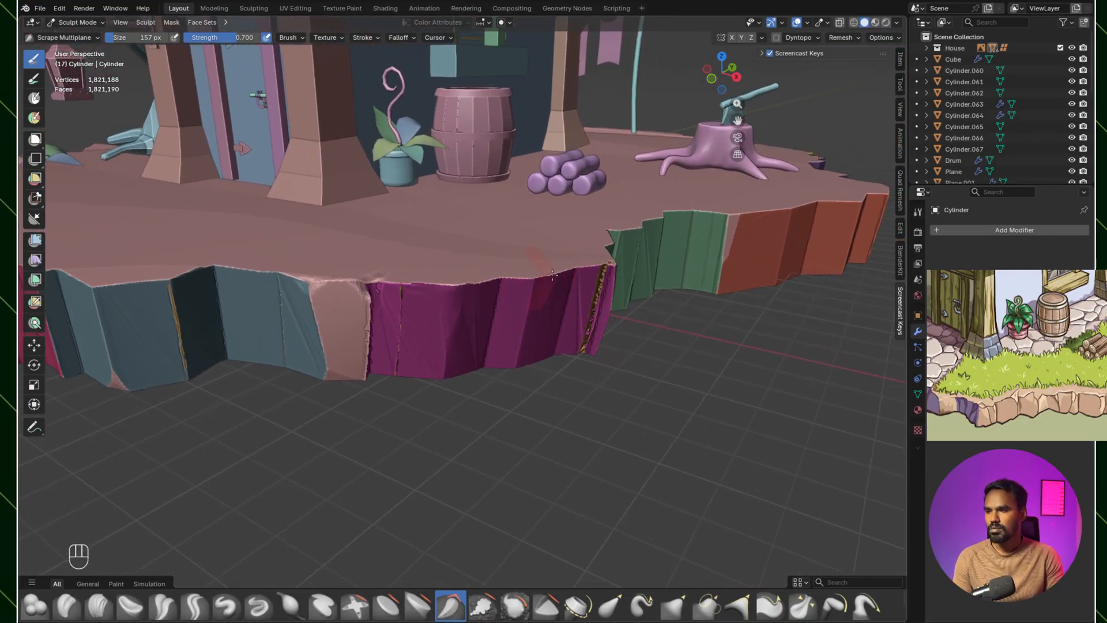
Step: Undo the scraping on the magenta rock and the carving at its corner with the pink face
key(ctrl+z)
key(ctrl+z)
key(ctrl+z)
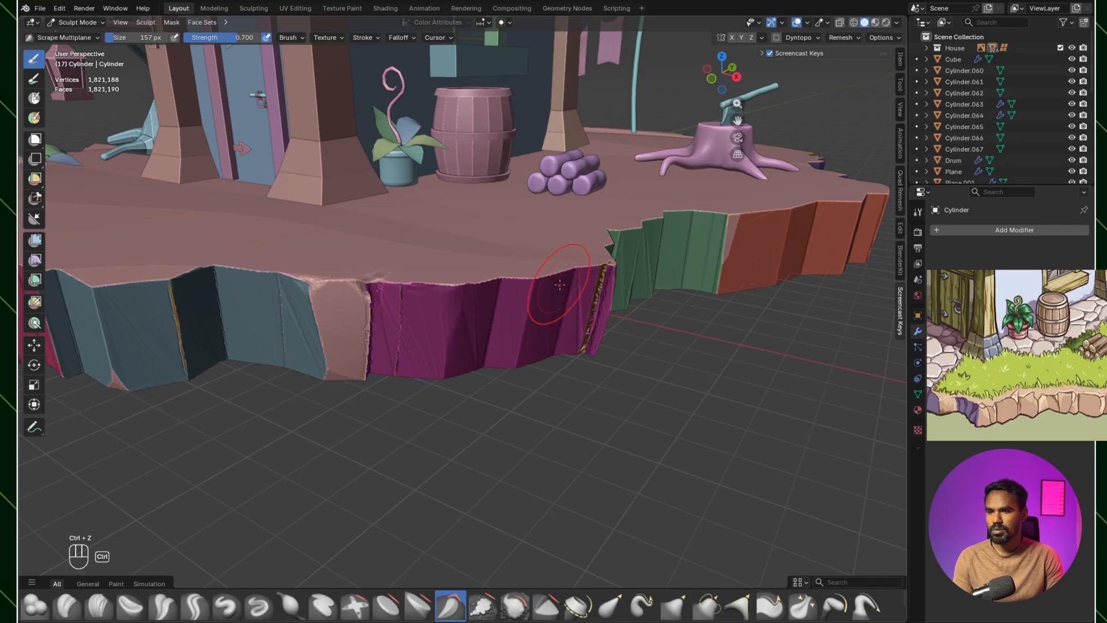
scroll(556, 283, up, 3)
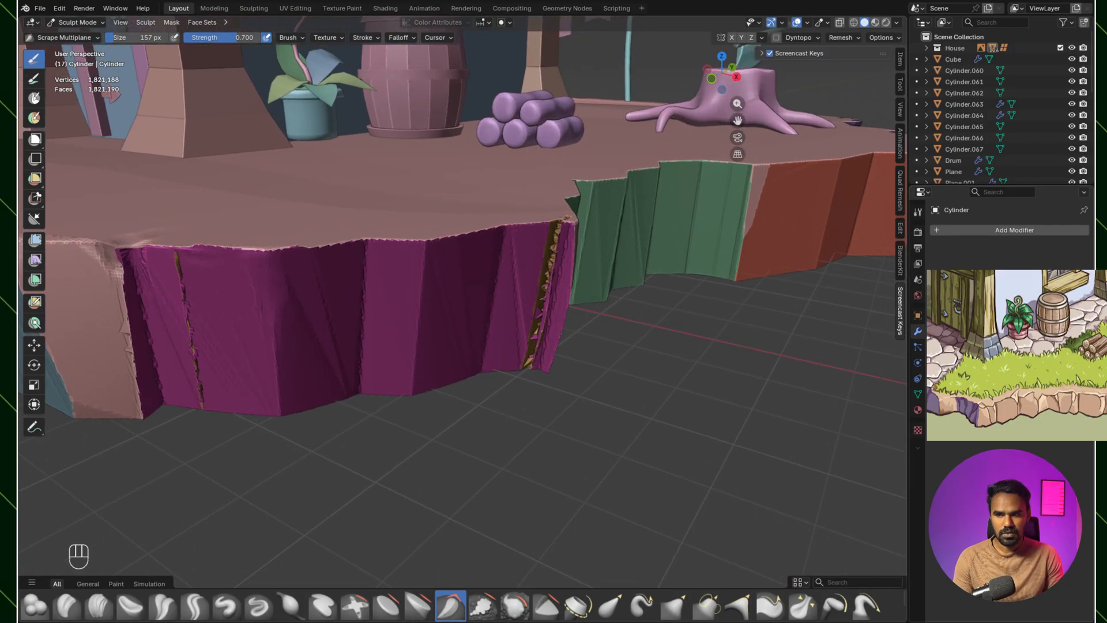
ctrl+middle_drag(519, 283, 565, 401)
ctrl+middle_drag(565, 404, 557, 386)
shift+middle_drag(612, 364, 551, 395)
key(ctrl+z)
key(ctrl+z)
key(ctrl+z)
key(ctrl+z)
key(ctrl+z)
key(ctrl+z)
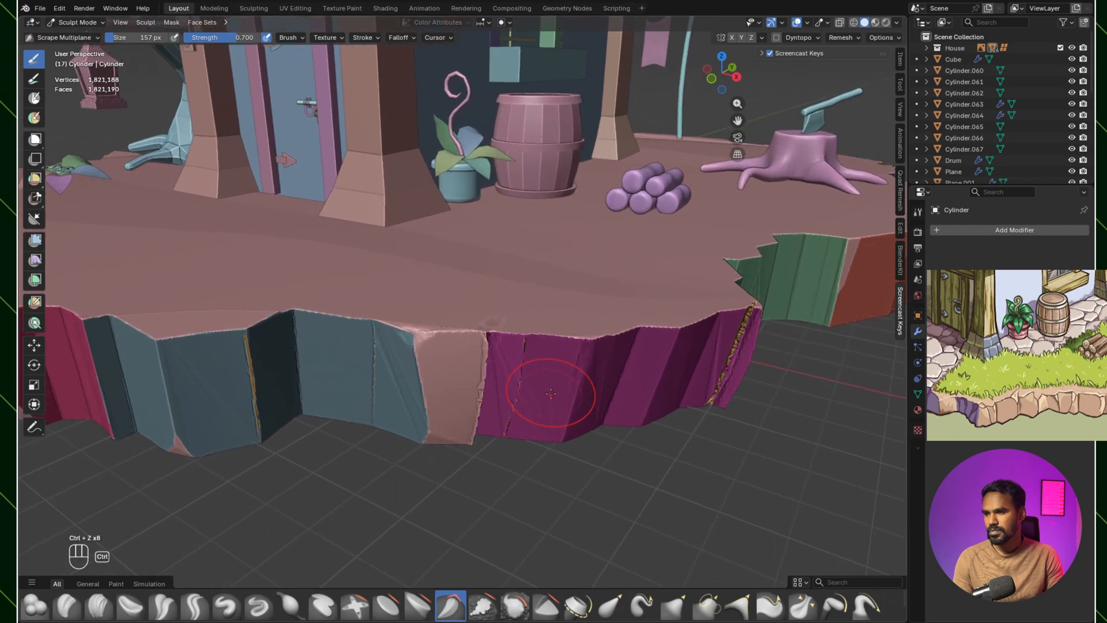
Step: Chip the top corner between the blue and pink rock faces further with the Clay Strips brush at about 36 px
ctrl+middle_drag(529, 404, 465, 429)
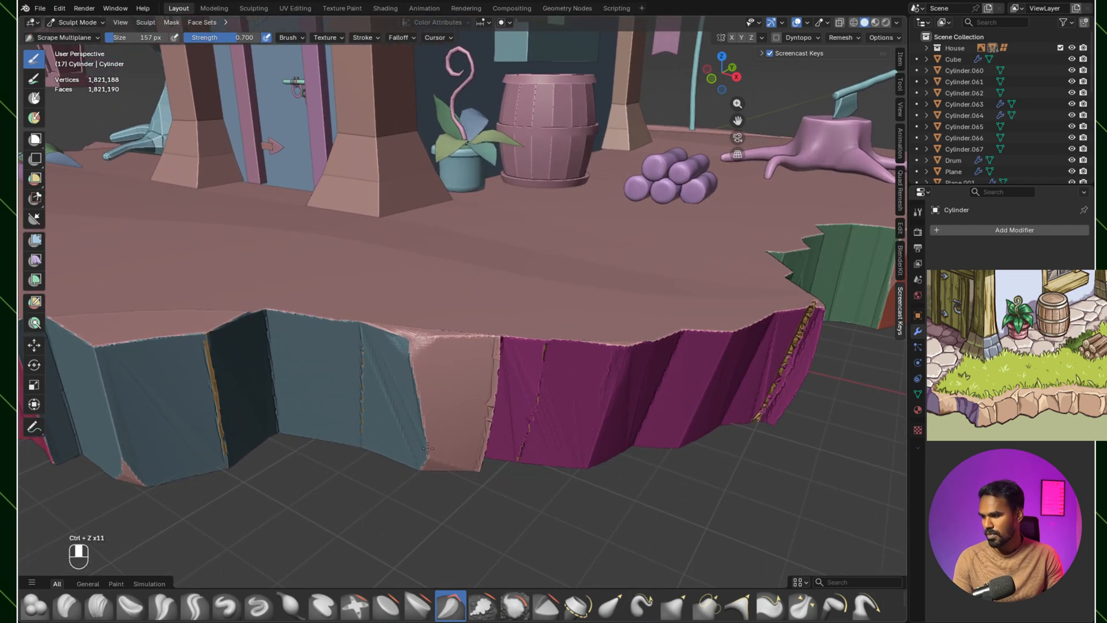
ctrl+middle_drag(102, 594, 94, 607)
click(103, 611)
mouse_move(380, 331)
ctrl+middle_down()
mouse_move(496, 246)
mouse_move(379, 355)
ctrl+middle_up()
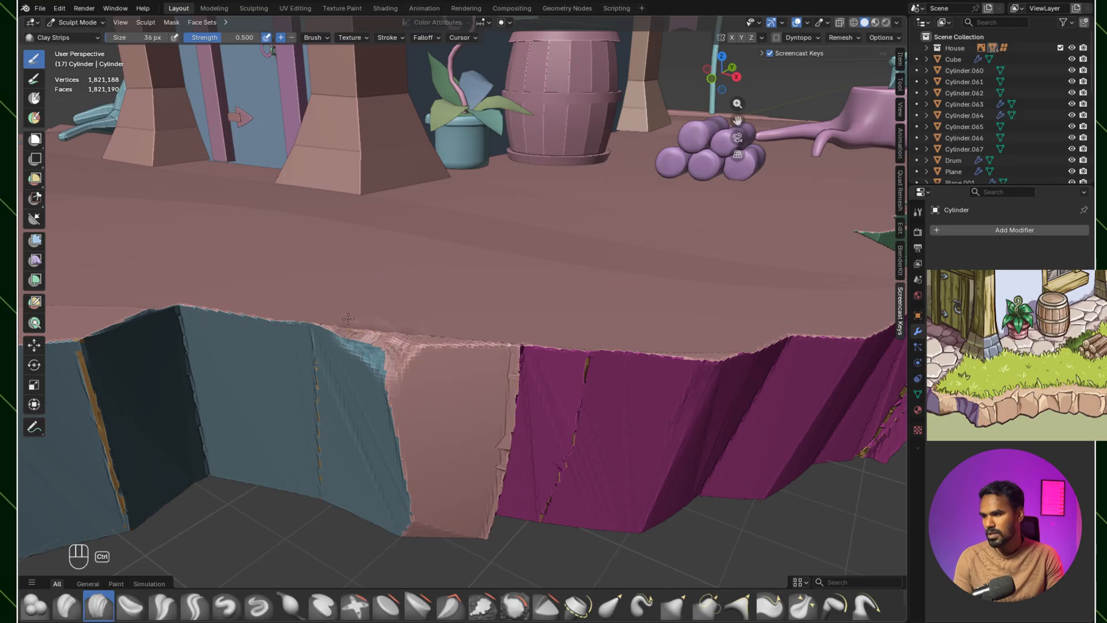
mouse_move(423, 343)
middle_down()
mouse_move(403, 409)
mouse_move(379, 354)
middle_up()
ctrl+drag(408, 353, 422, 343)
Step: Wear down the vertical edges on both sides of the pink rock face with Clay Strips
shift+middle_drag(414, 483, 409, 422)
mouse_move(504, 385)
ctrl+mouse_down()
mouse_move(514, 297)
mouse_move(493, 437)
mouse_move(496, 404)
ctrl+mouse_up()
middle_drag(612, 378, 646, 354)
mouse_move(645, 354)
shift+middle_down()
mouse_move(657, 340)
mouse_move(625, 350)
shift+middle_up()
Step: Carve and smooth the vertical crack in the magenta rock face, enlarging the Clay Strips brush to about 48 px
mouse_move(525, 271)
middle_down()
mouse_move(519, 282)
mouse_move(551, 301)
mouse_move(532, 304)
mouse_move(640, 196)
middle_up()
ctrl+drag(519, 174, 509, 385)
shift+drag(516, 236, 512, 346)
key(bracketright)
key(bracketright)
key(bracketright)
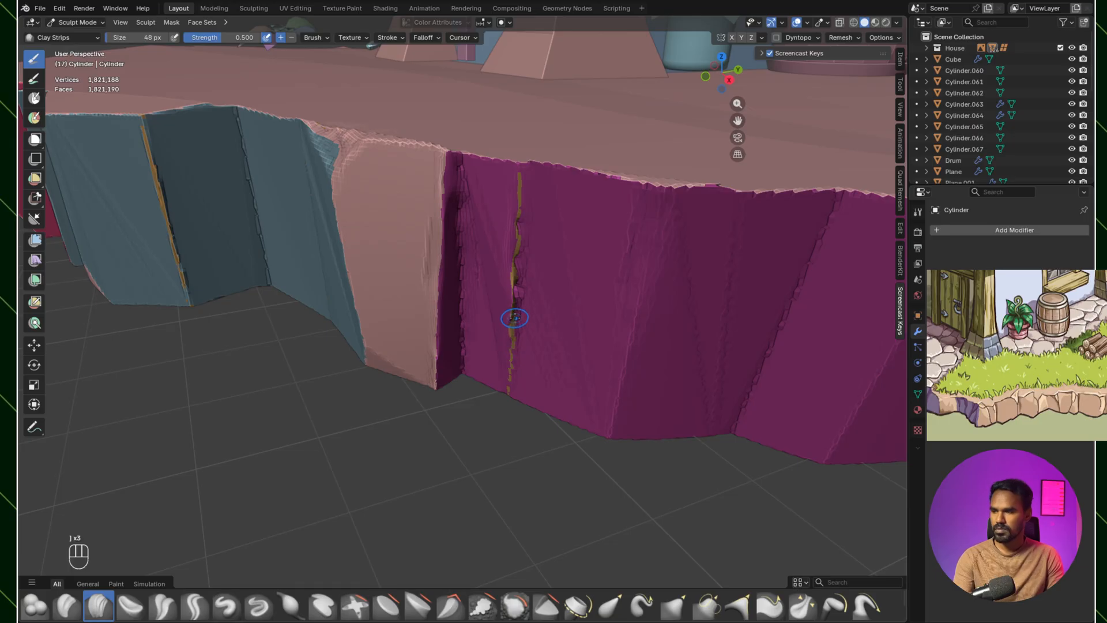
shift+drag(521, 182, 517, 303)
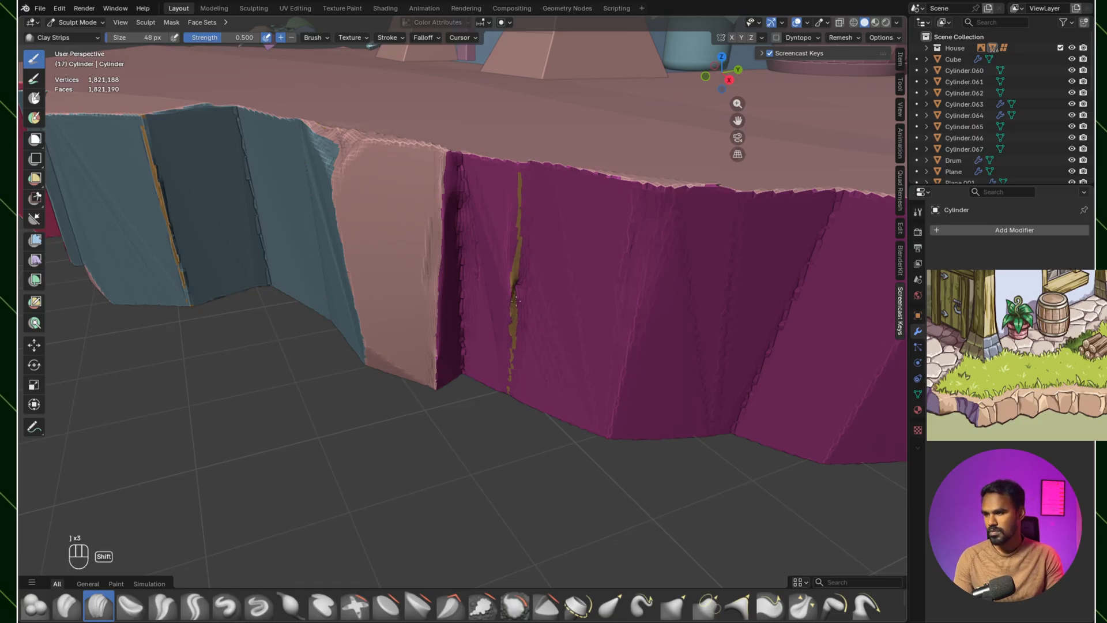
Step: Wear down the vertical edge between the pink and magenta rock faces with Clay Strips at 34 px, undoing the last strokes
ctrl+drag(456, 172, 468, 288)
mouse_move(452, 298)
shift+middle_down()
mouse_move(438, 317)
mouse_move(445, 265)
mouse_move(453, 303)
mouse_move(456, 270)
shift+middle_up()
key(bracketleft)
key(bracketleft)
key(bracketleft)
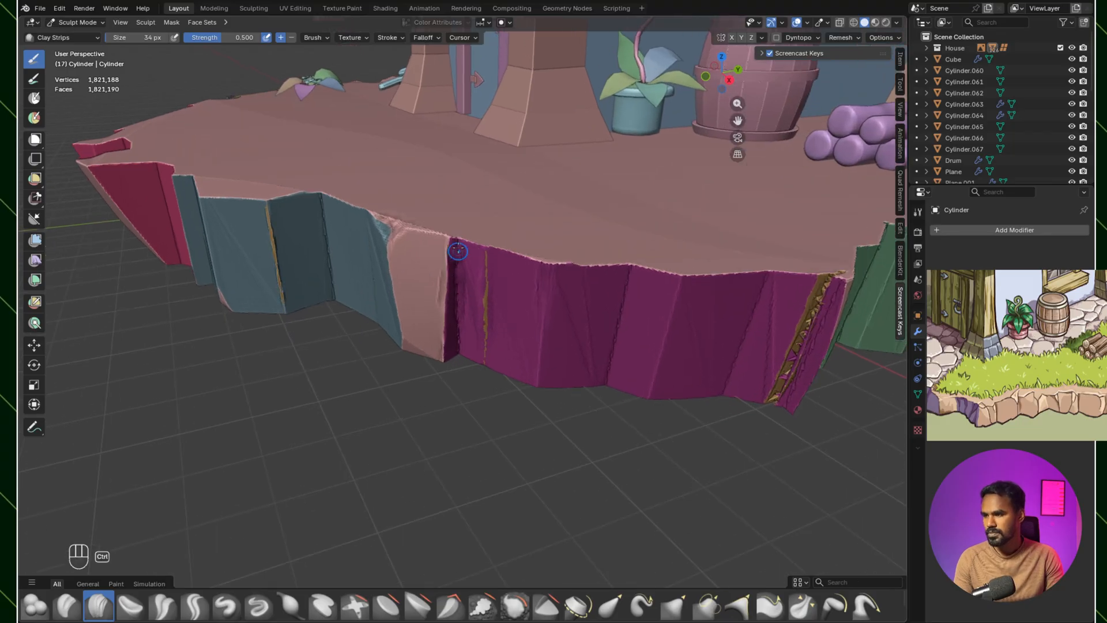
ctrl+drag(458, 271, 457, 270)
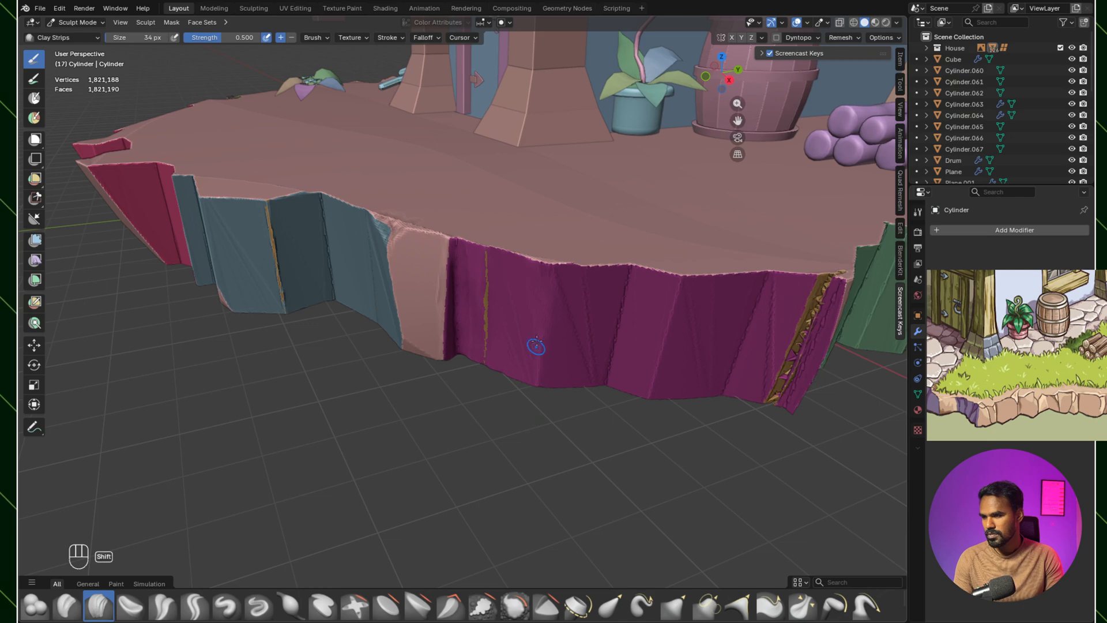
key(ctrl+z)
key(ctrl+z)
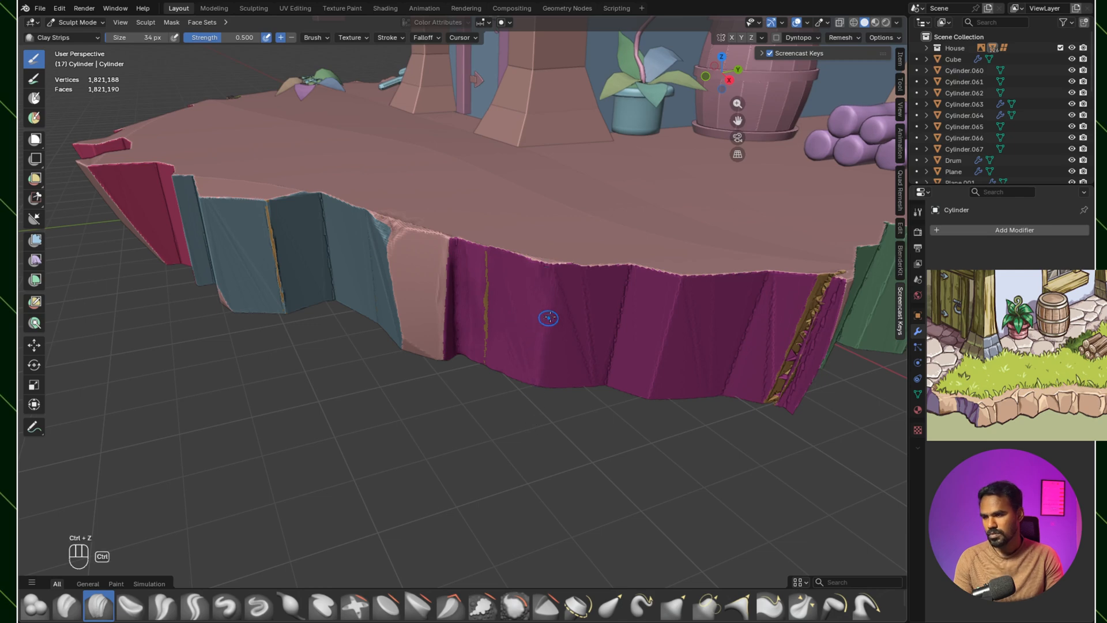
Step: Scrape the vertical ridges of the magenta rock with the Scrape Multiplane brush, enlarging it from 74 to 112 px
click(450, 605)
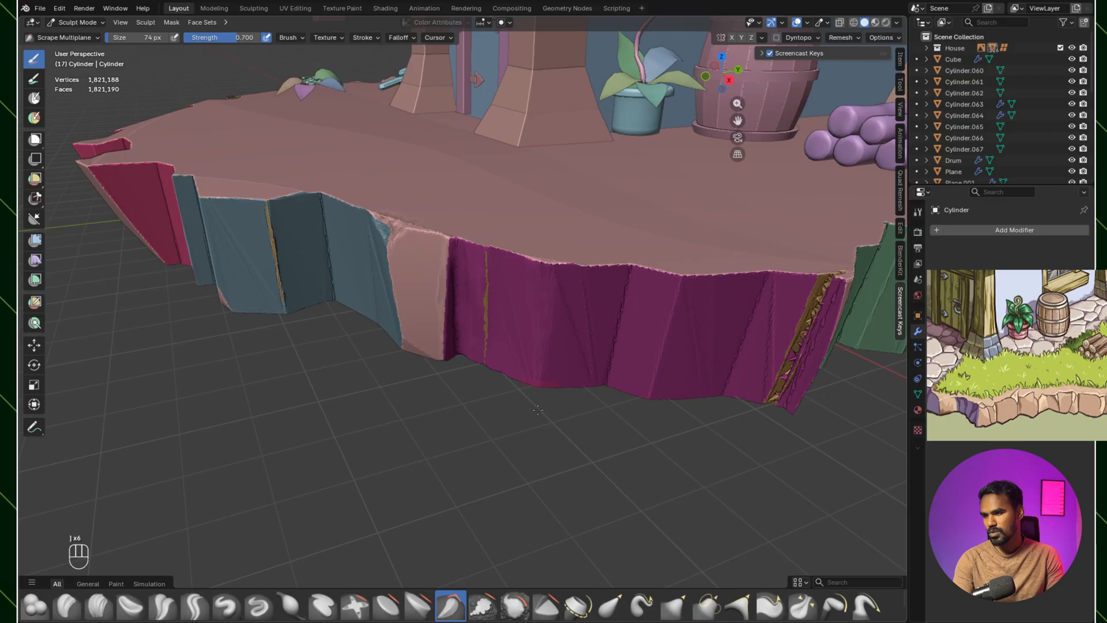
drag(670, 300, 669, 301)
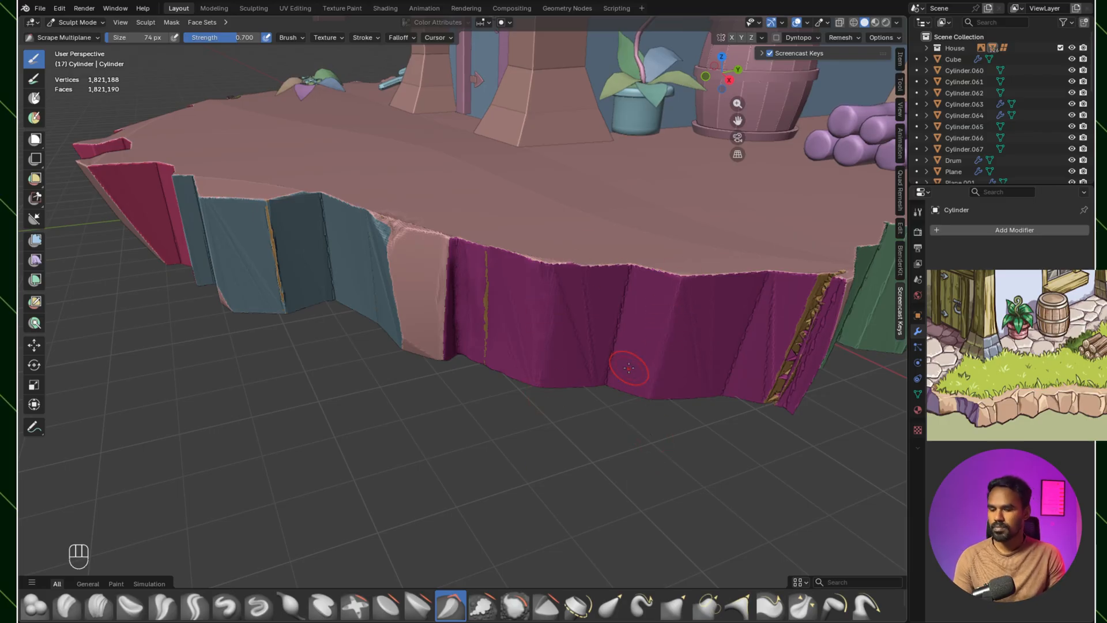
key(bracketright)
key(bracketright)
key(bracketright)
scroll(562, 361, up, 2)
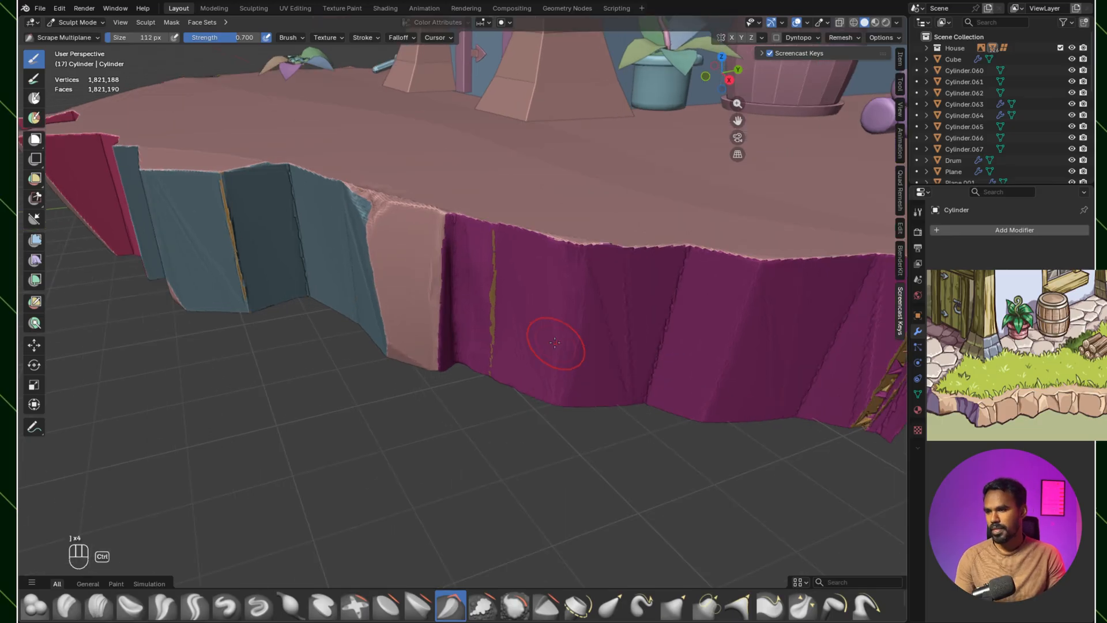
Step: Sharpen the middle vertical ridge of the magenta rock with the Crease Sharp brush at 112 px, undoing the excess strokes
click(196, 607)
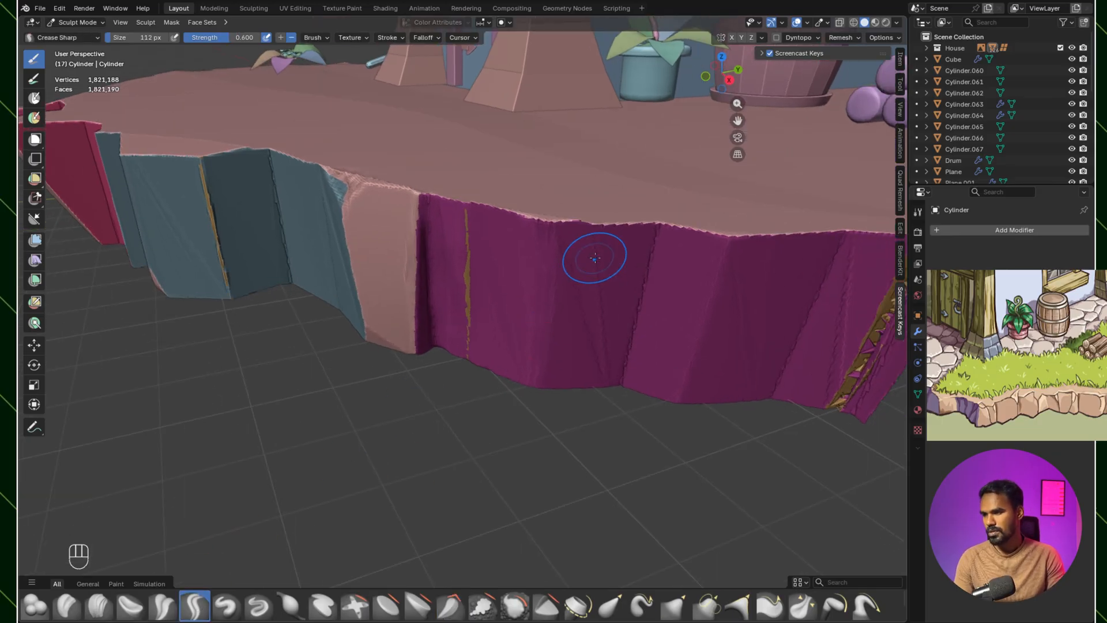
drag(731, 248, 686, 396)
key(ctrl+z)
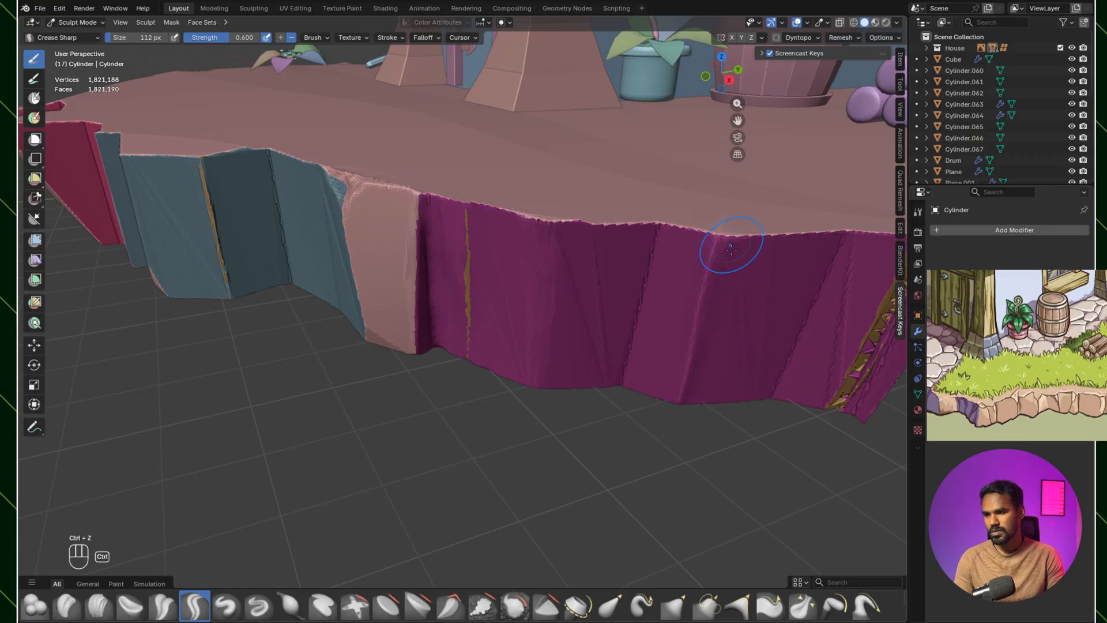
key(ctrl+z)
shift+middle_drag(723, 272, 661, 290)
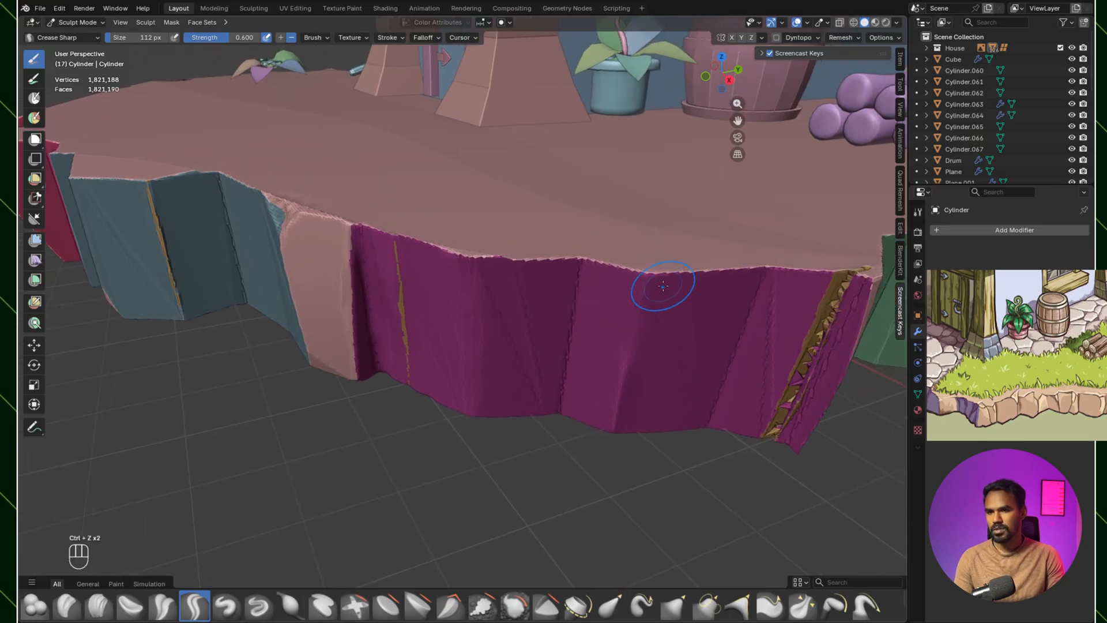
key(ctrl+z)
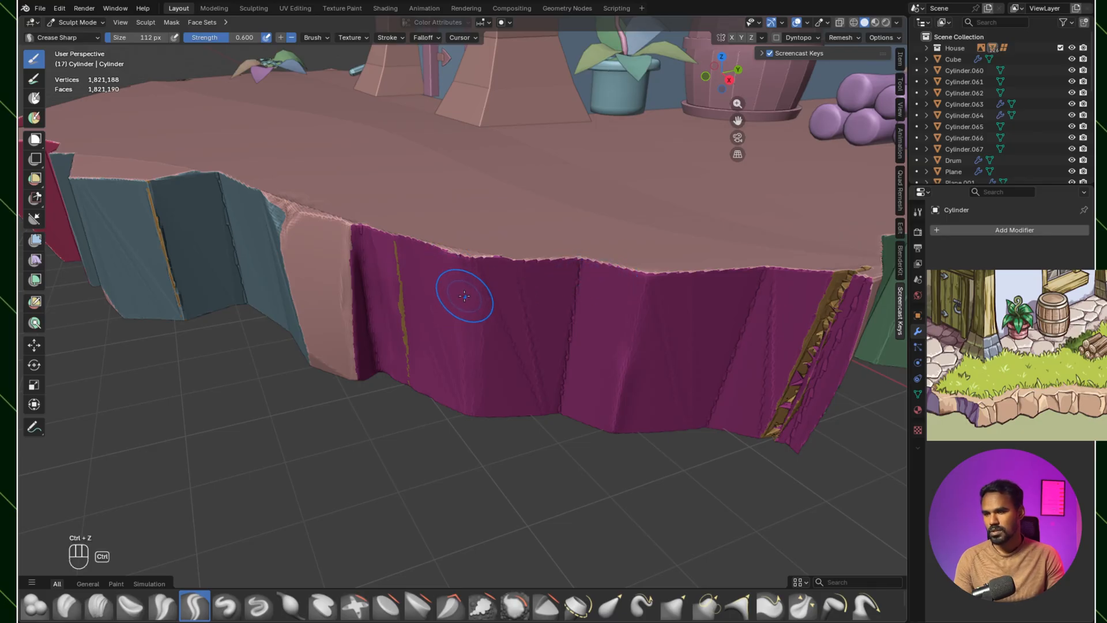
Step: Carve a V-shaped notch with Crease Sharp into the magenta rock's top rim, above the ridge near the thin crack
ctrl+drag(472, 299, 467, 301)
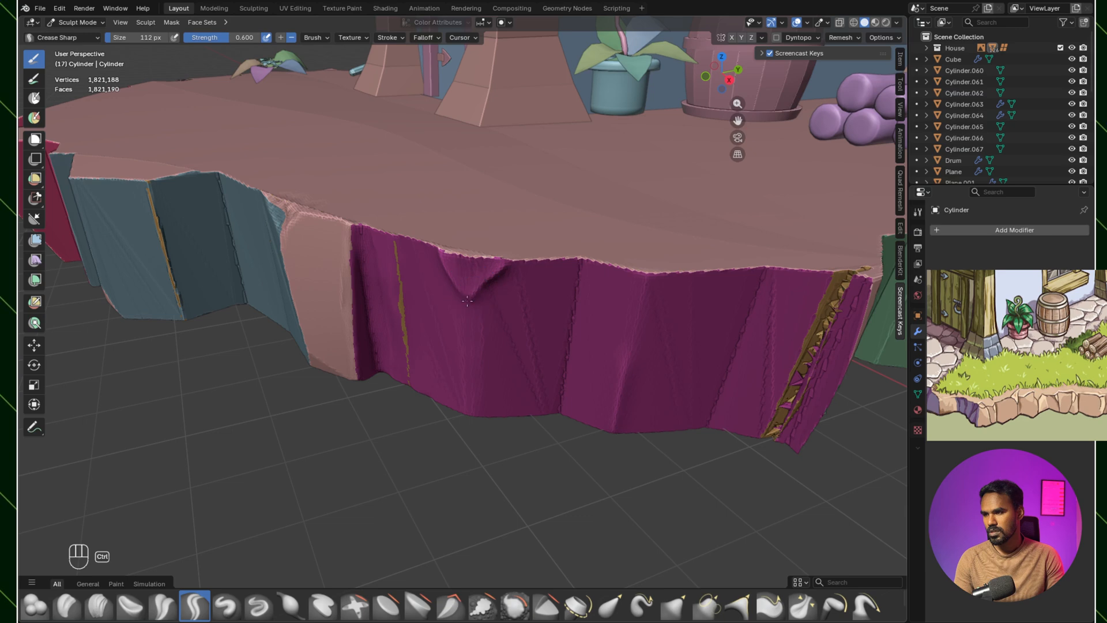
key(ctrl+z)
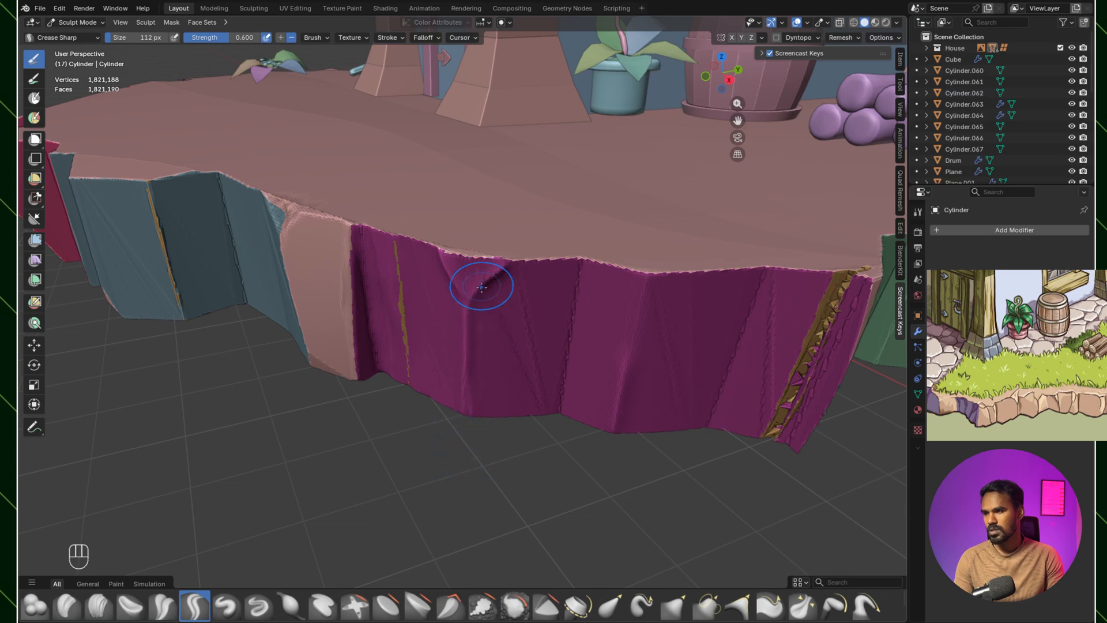
middle_drag(469, 292, 438, 439)
Step: Chip the top rim at the magenta rock's V-shaped notch with the Clay Strips brush at 81 px
click(99, 606)
key(bracketleft)
key(bracketleft)
key(bracketleft)
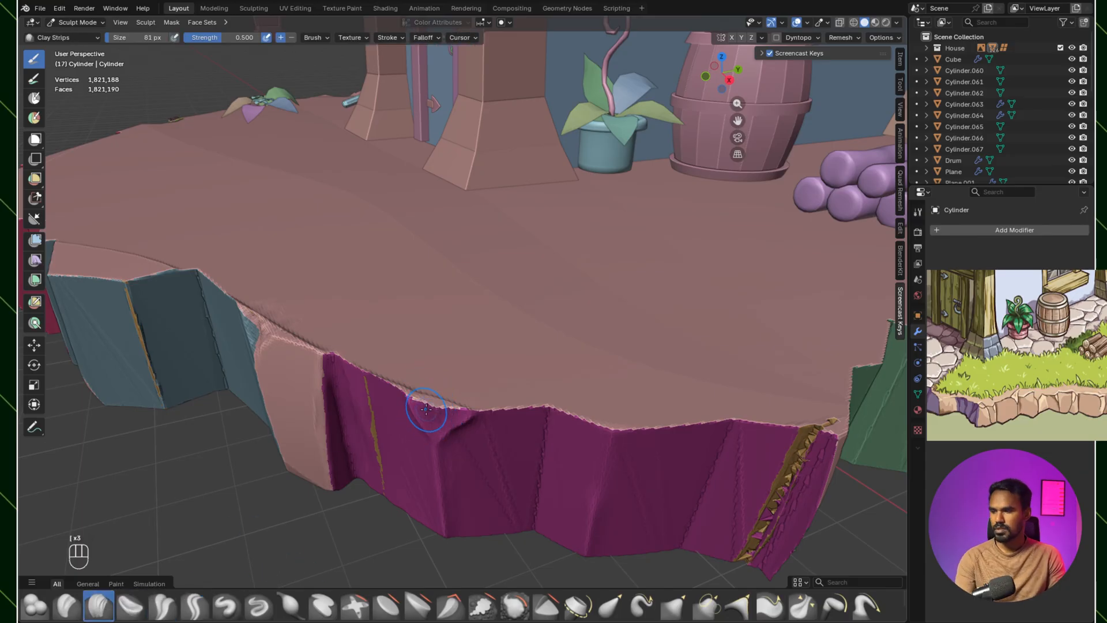
ctrl+drag(426, 405, 423, 410)
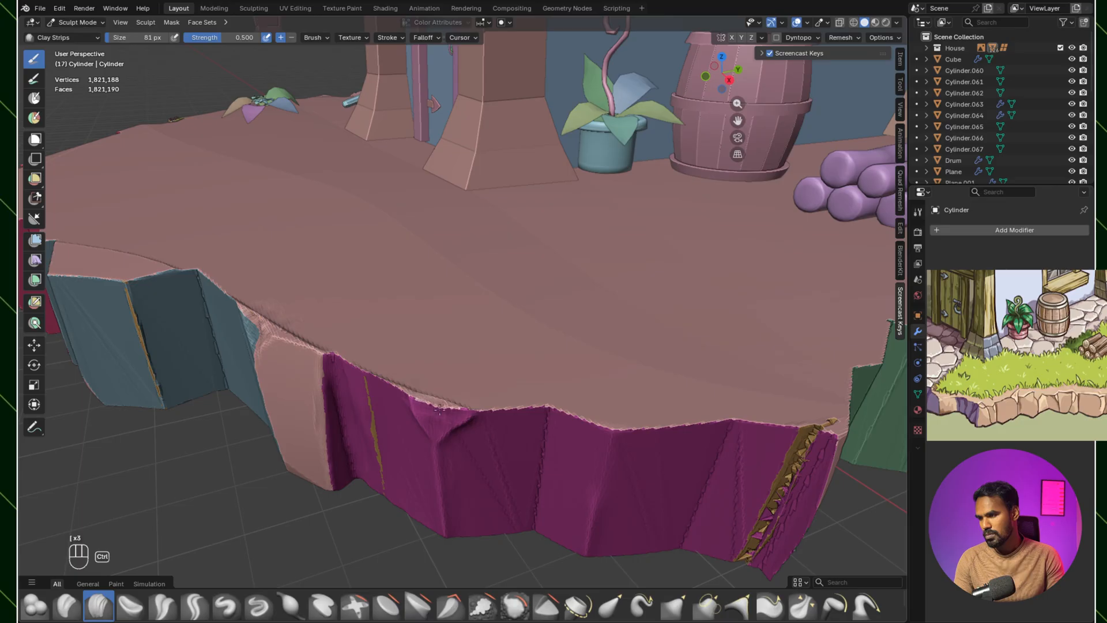
Step: Wear down the magenta rock's middle ridge and smooth the jagged vertical edge beside the golden strip with Clay Strips
shift+middle_drag(459, 414, 437, 219)
shift+middle_drag(500, 366, 448, 314)
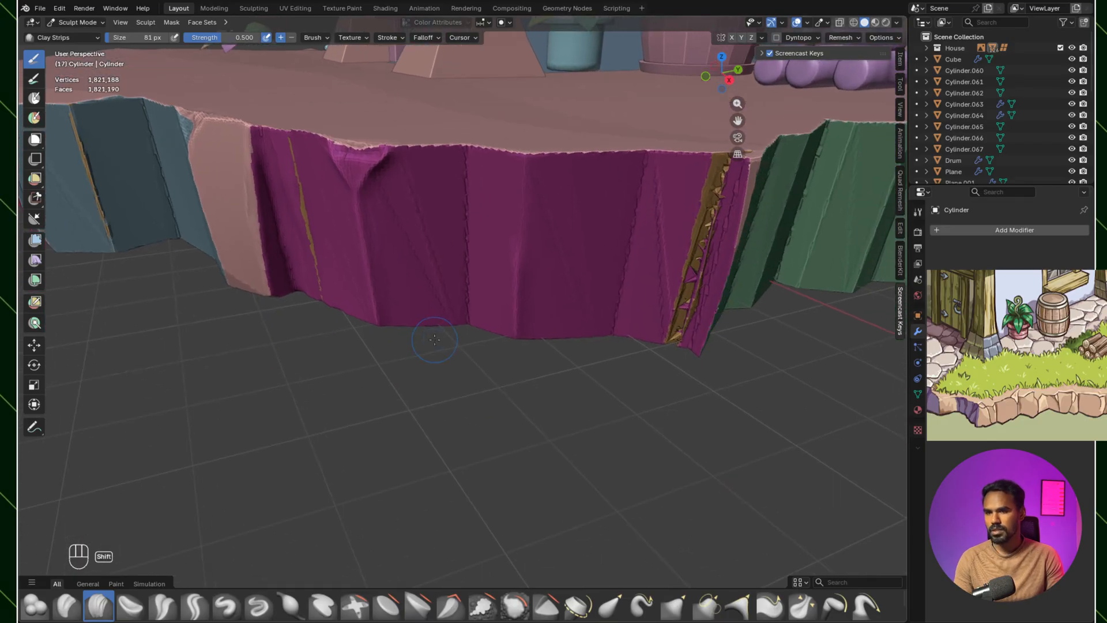
shift+middle_drag(583, 255, 495, 310)
scroll(522, 316, down, 3)
scroll(532, 313, up, 2)
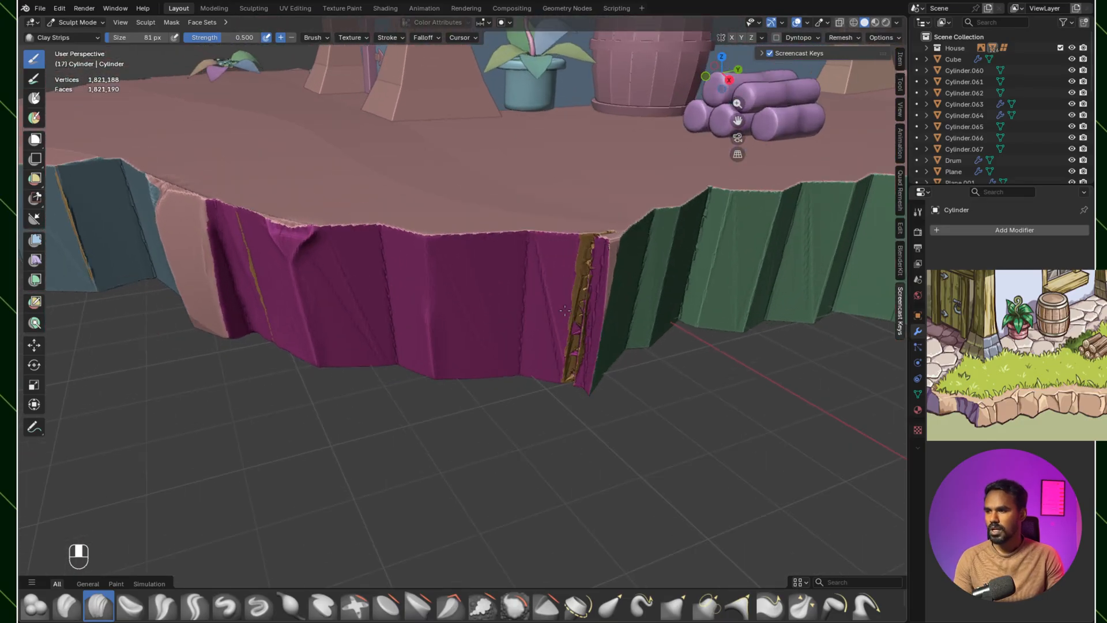
mouse_move(425, 261)
ctrl+mouse_down()
mouse_move(417, 256)
mouse_move(435, 332)
ctrl+mouse_up()
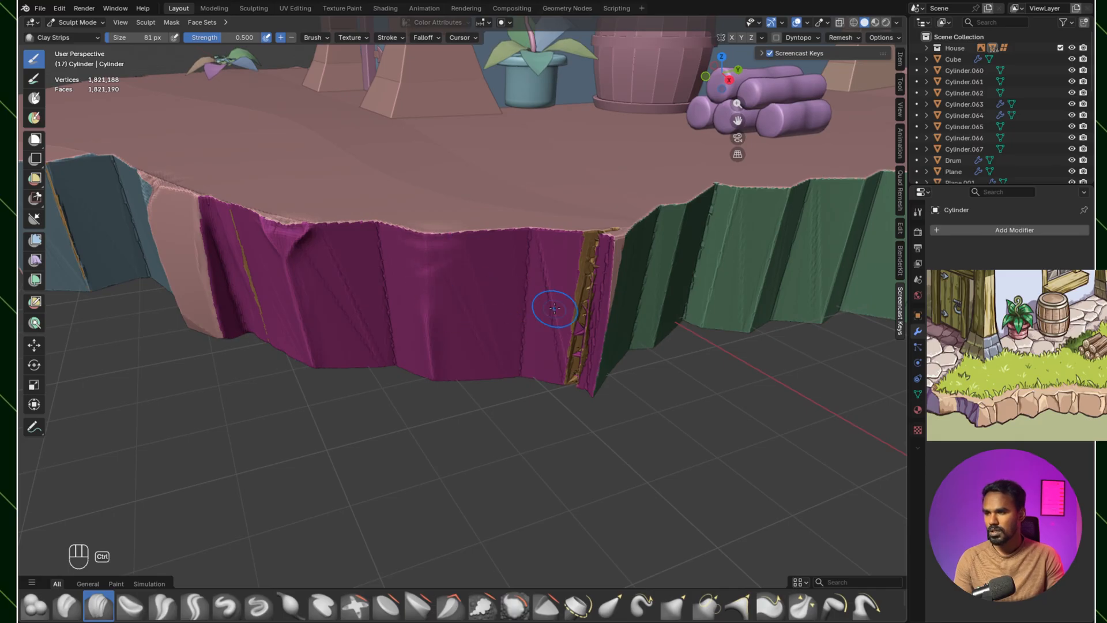
ctrl+drag(519, 361, 515, 378)
ctrl+drag(515, 340, 513, 378)
shift+drag(521, 304, 519, 375)
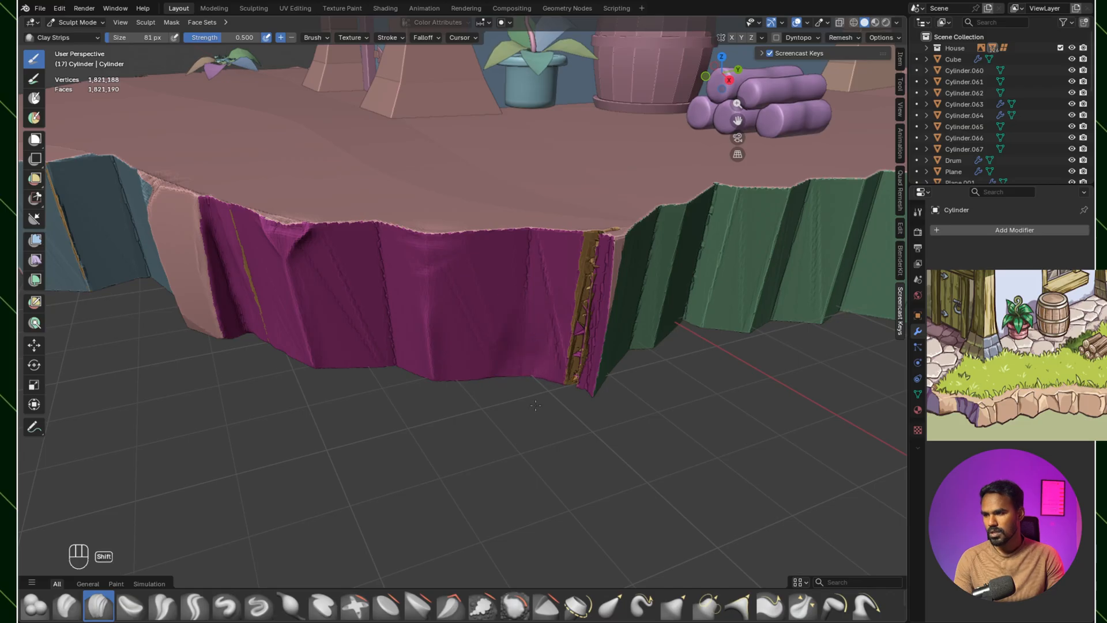
Step: Cut back the magenta rock's top rim near the green corner and smooth the jagged golden strip down that corner
shift+middle_drag(588, 317, 560, 320)
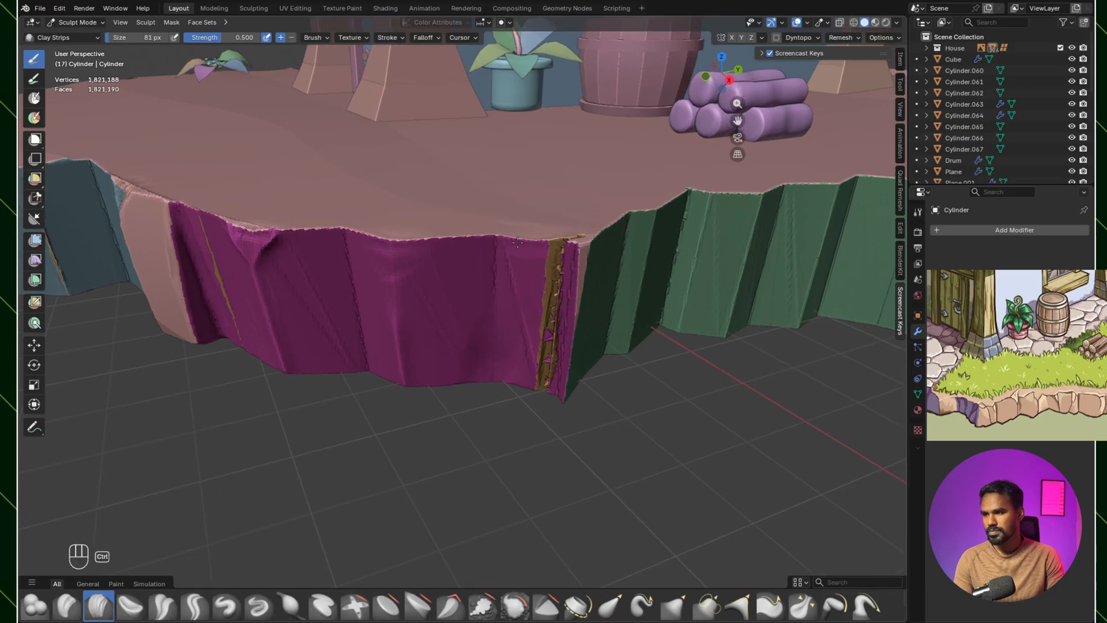
ctrl+drag(507, 237, 586, 248)
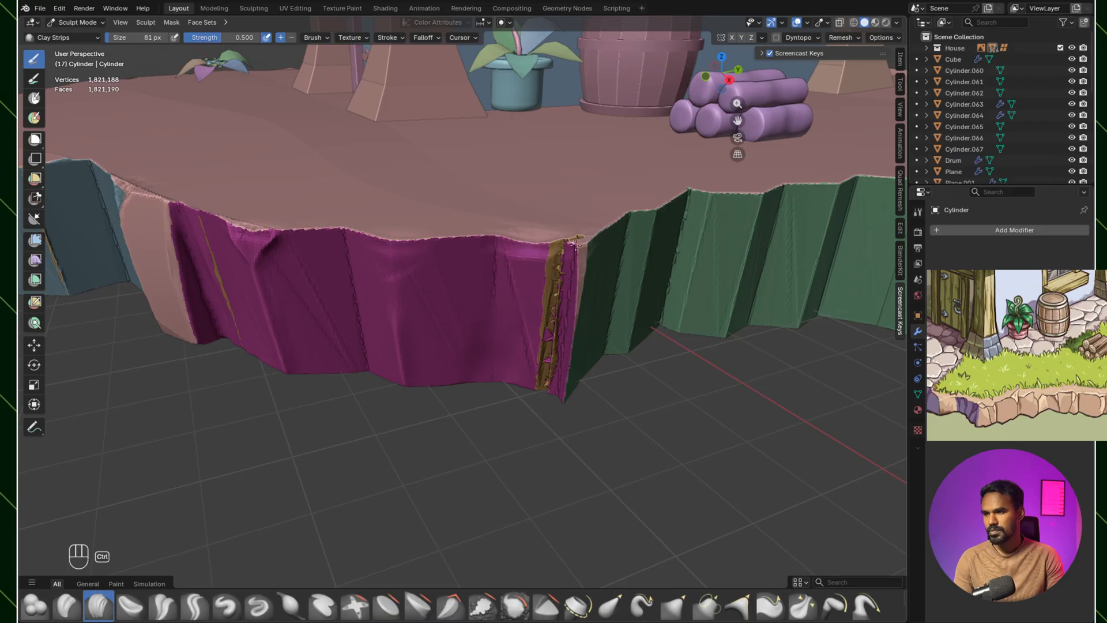
middle_drag(591, 281, 642, 275)
shift+drag(617, 242, 610, 317)
mouse_move(611, 292)
shift+mouse_down()
mouse_move(599, 374)
mouse_move(602, 364)
shift+mouse_up()
shift+drag(609, 317, 604, 355)
shift+middle_drag(612, 286, 584, 225)
scroll(583, 226, up, 2)
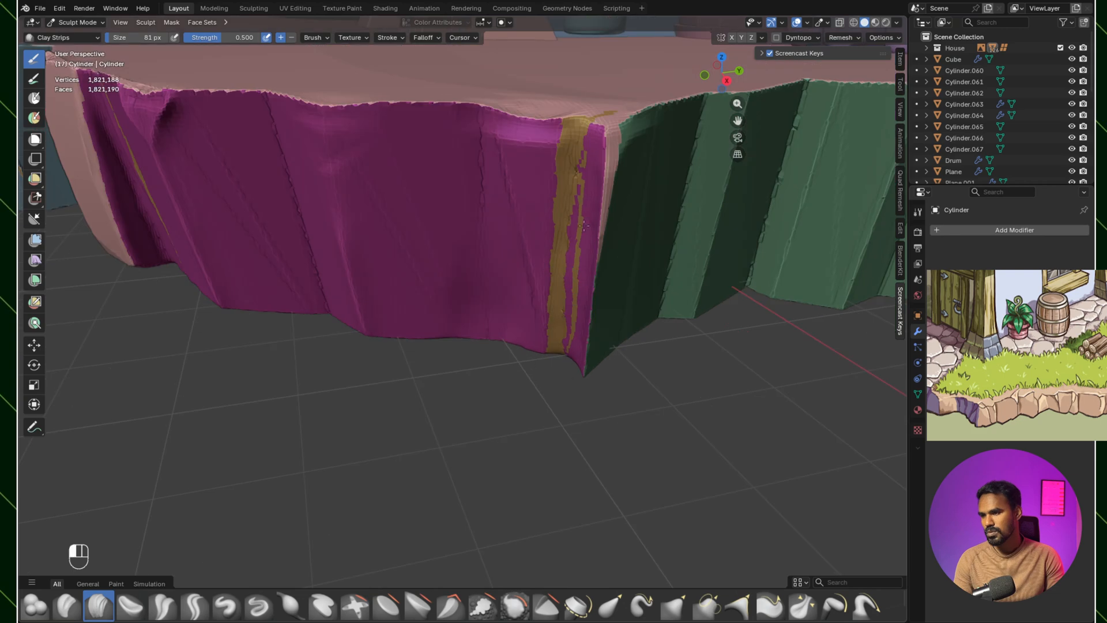
scroll(571, 282, down, 5)
scroll(559, 277, up, 3)
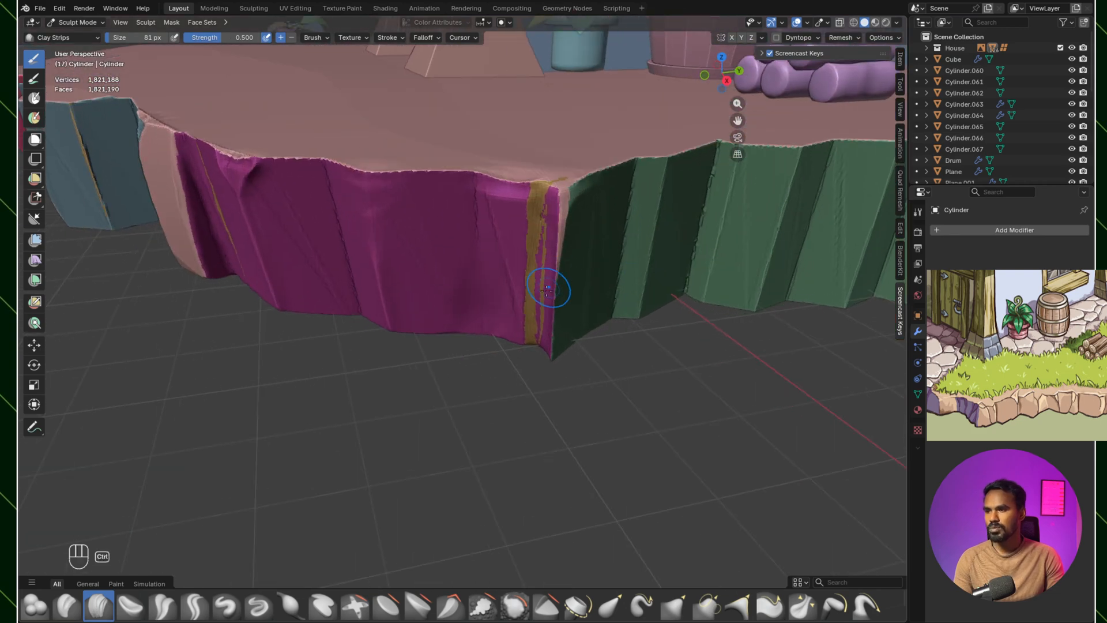
shift+middle_drag(496, 208, 570, 259)
mouse_move(570, 259)
ctrl+middle_down()
mouse_move(575, 297)
mouse_move(566, 301)
ctrl+middle_up()
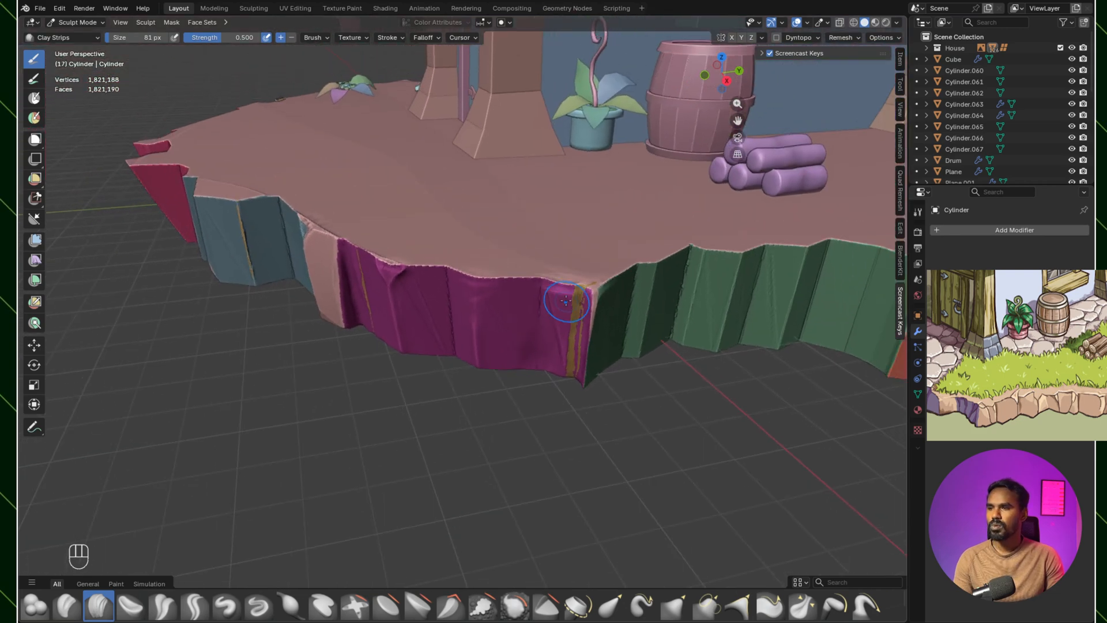
Step: Voxel-remesh the ground island with a voxel size of 0.04'
click(851, 37)
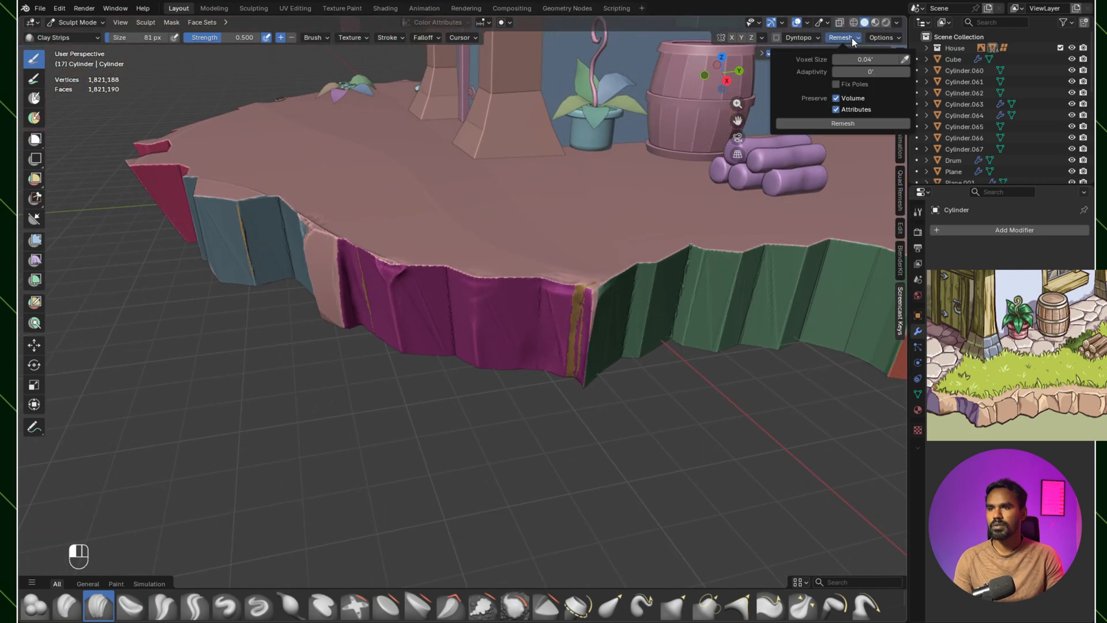
click(852, 123)
ctrl+middle_drag(507, 352, 478, 357)
shift+middle_drag(597, 430, 568, 370)
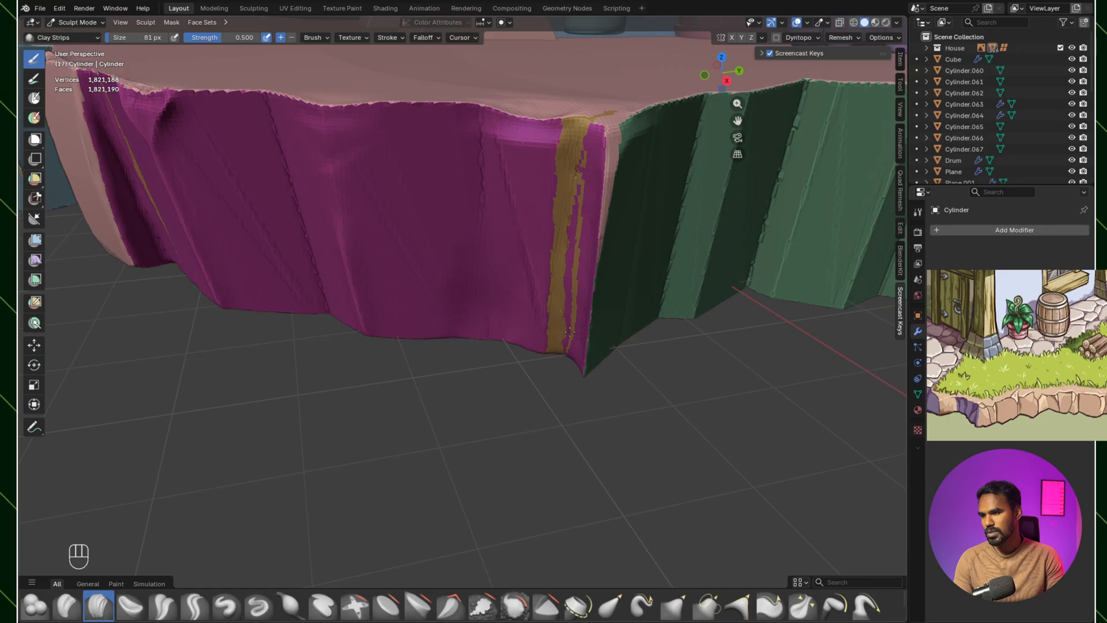
ctrl+middle_drag(585, 228, 564, 269)
mouse_move(544, 312)
ctrl+middle_down()
mouse_move(557, 295)
mouse_move(612, 345)
ctrl+middle_up()
ctrl+middle_drag(576, 254, 568, 316)
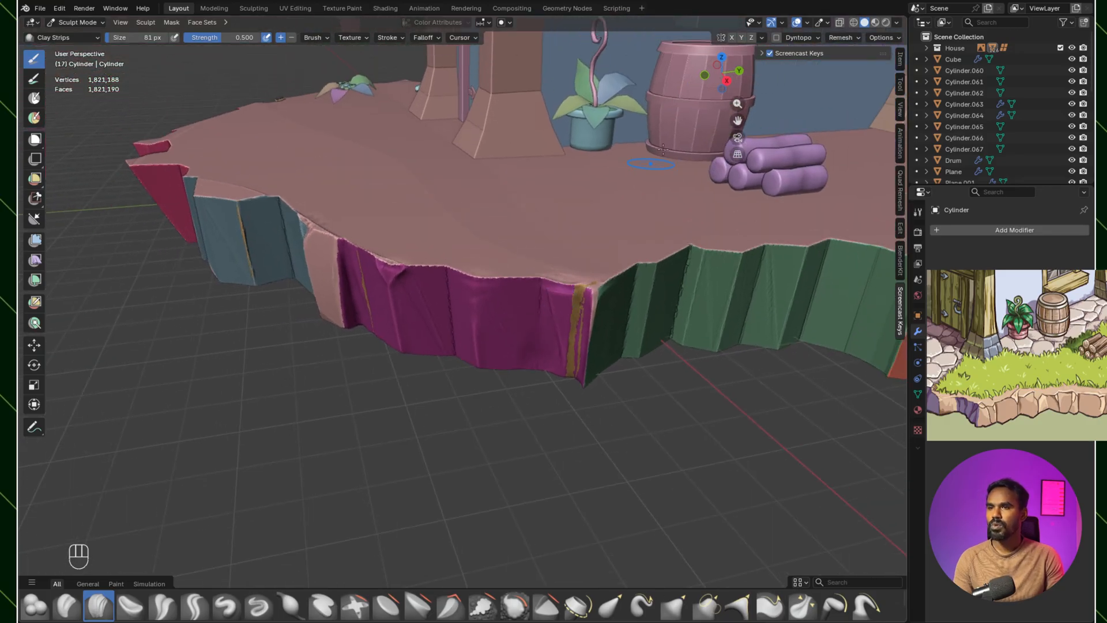
click(845, 41)
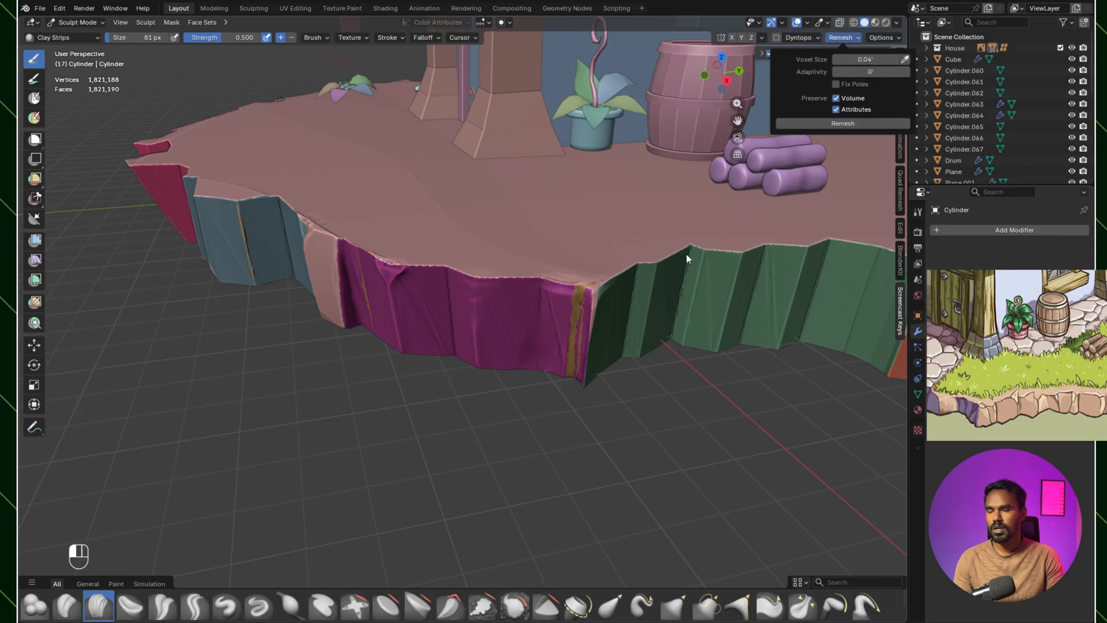
mouse_move(510, 359)
ctrl+middle_down()
mouse_move(508, 382)
mouse_move(536, 380)
mouse_move(487, 371)
mouse_move(549, 366)
ctrl+middle_up()
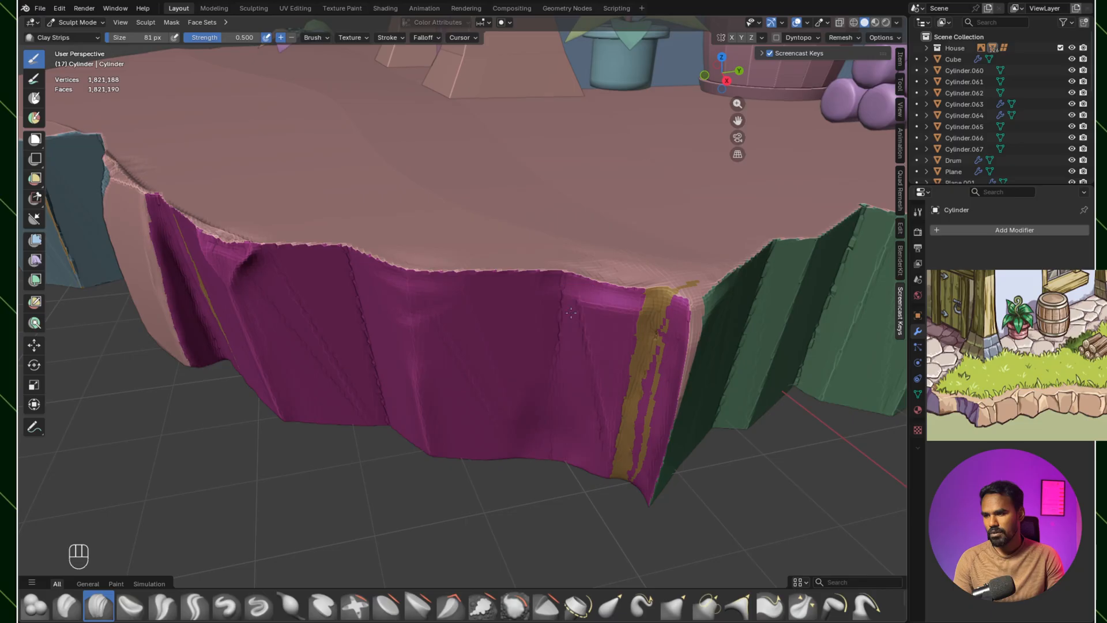
key(ctrl+z)
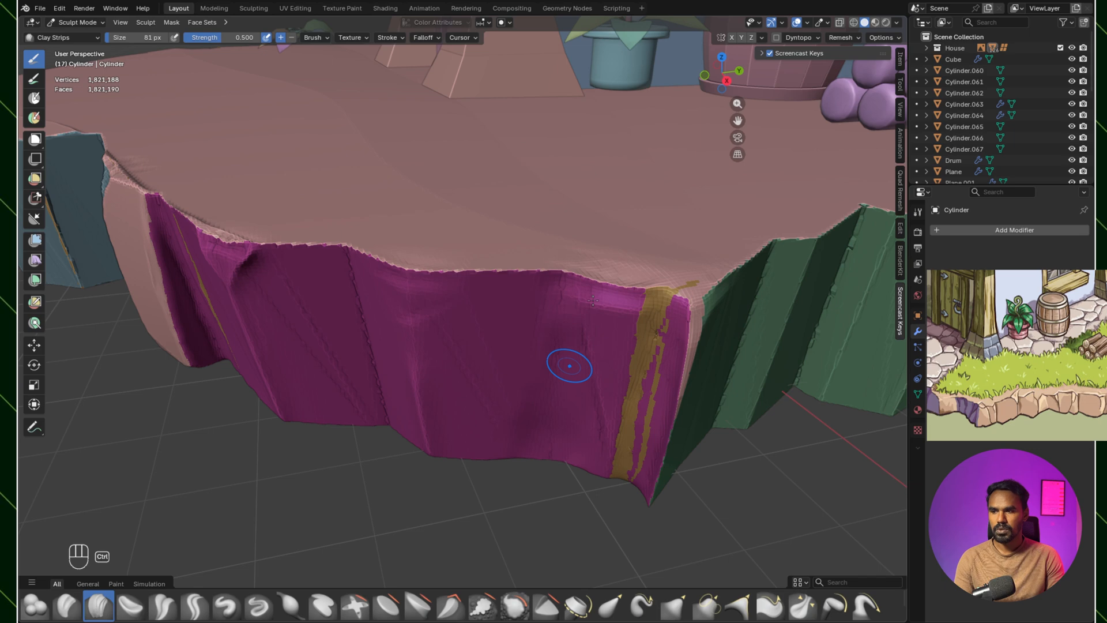
key(ctrl+r)
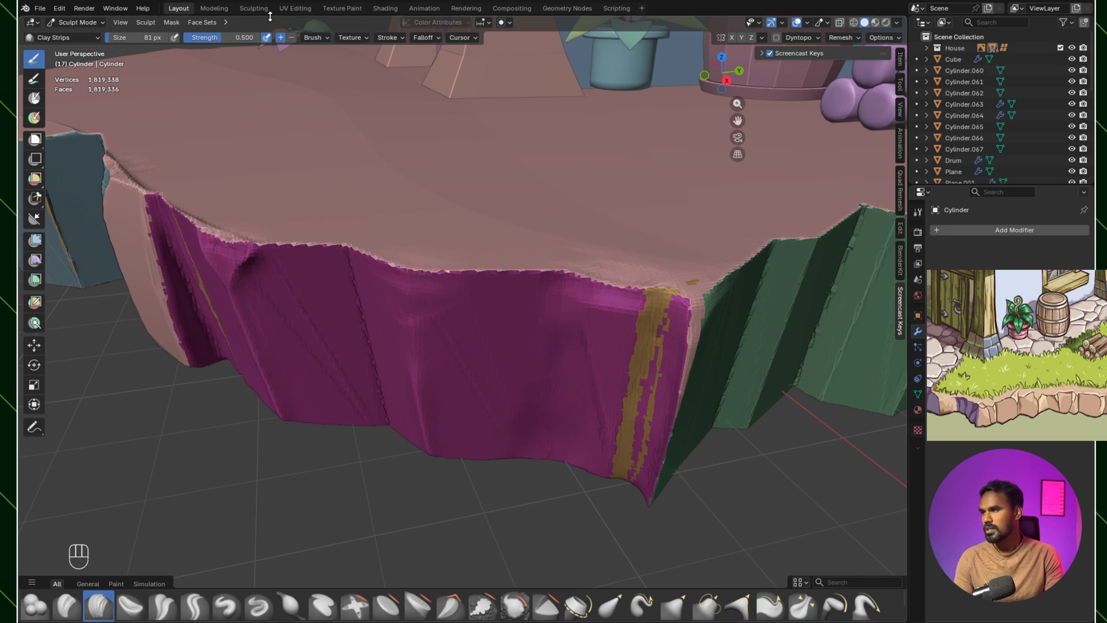
Step: Wear down the top rim of the blue rock faces beside the pink one with Scrape Multiplane at 83 px
mouse_move(610, 362)
middle_down()
mouse_move(587, 361)
mouse_move(588, 344)
middle_up()
mouse_move(590, 345)
ctrl+middle_down()
mouse_move(615, 388)
mouse_move(453, 246)
ctrl+middle_up()
key(bracketleft)
key(bracketleft)
key(bracketleft)
key(bracketleft)
middle_drag(528, 244, 600, 290)
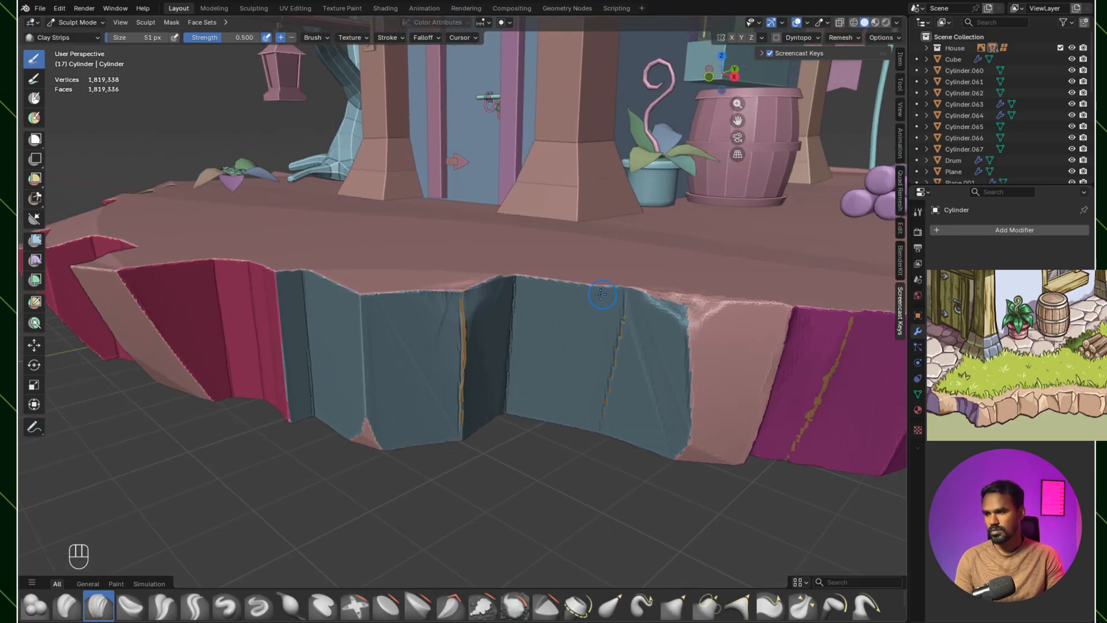
click(444, 615)
drag(567, 284, 618, 289)
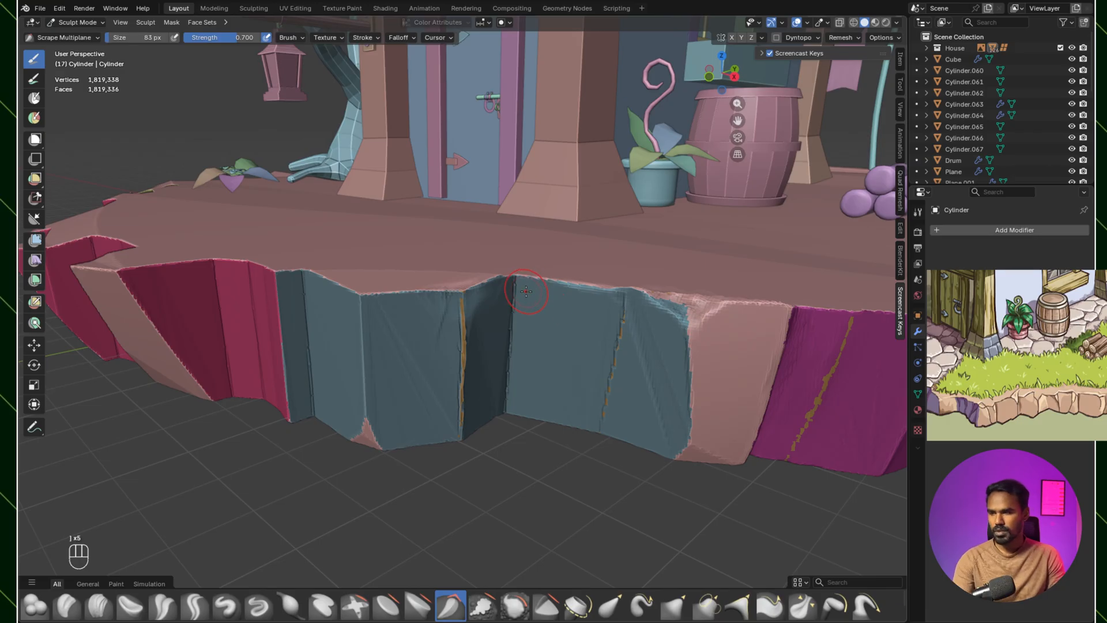
drag(520, 275, 605, 299)
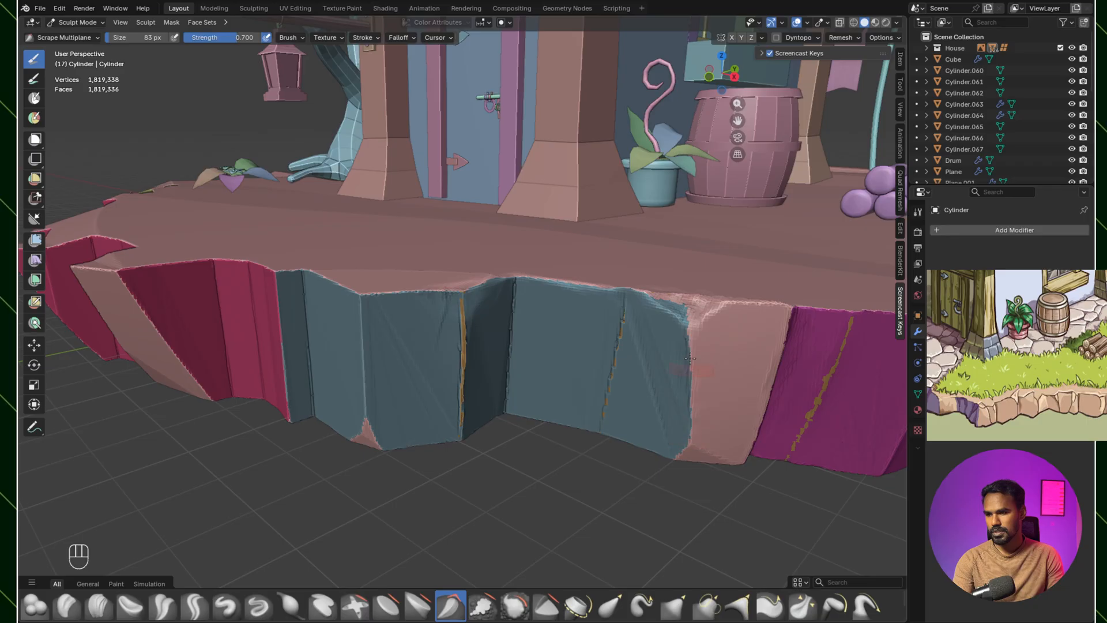
middle_drag(742, 326, 522, 300)
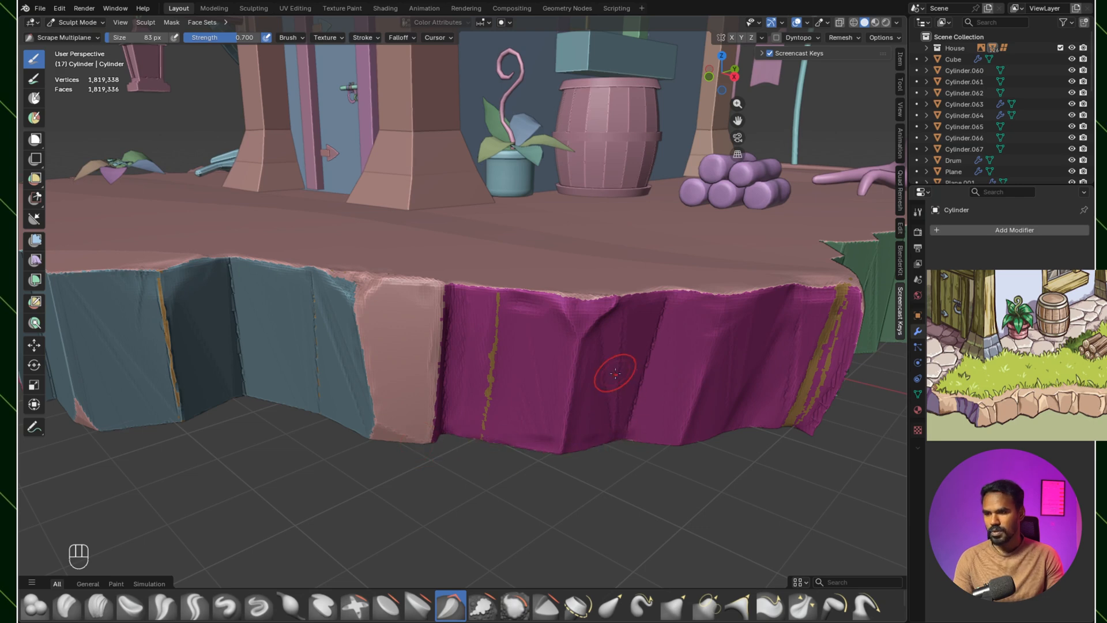
shift+middle_drag(608, 371, 533, 388)
middle_drag(601, 383, 577, 404)
shift+middle_drag(577, 404, 496, 414)
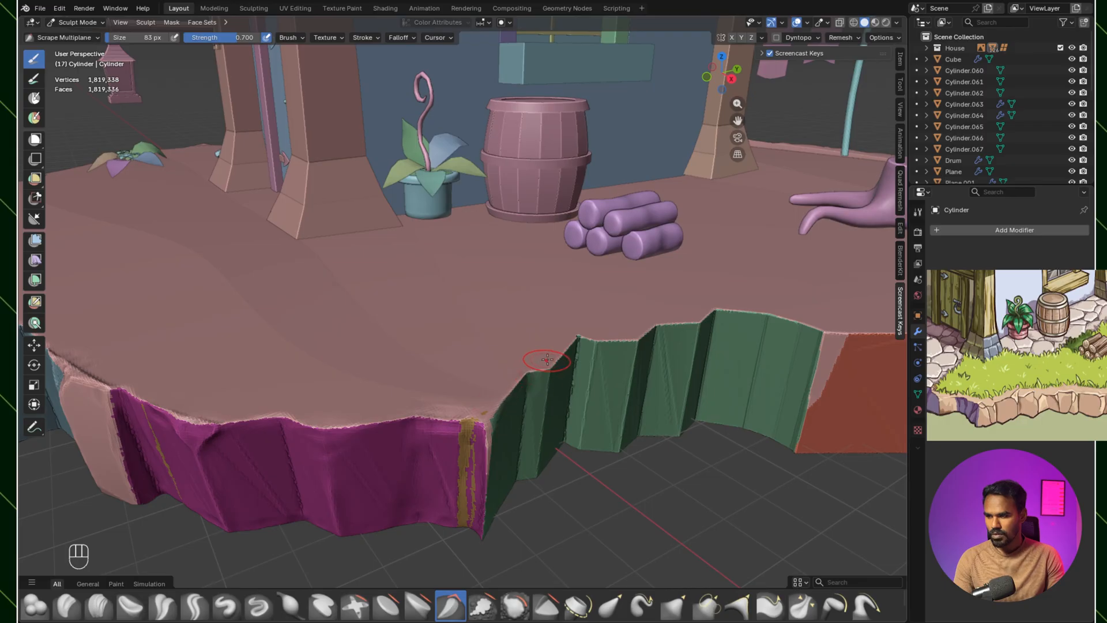
Step: Enlarge the Scrape Multiplane brush to 125 px and scrape the green rock's top rim and vertical folds near the magenta corner
key(bracketright)
key(bracketright)
key(bracketright)
key(bracketright)
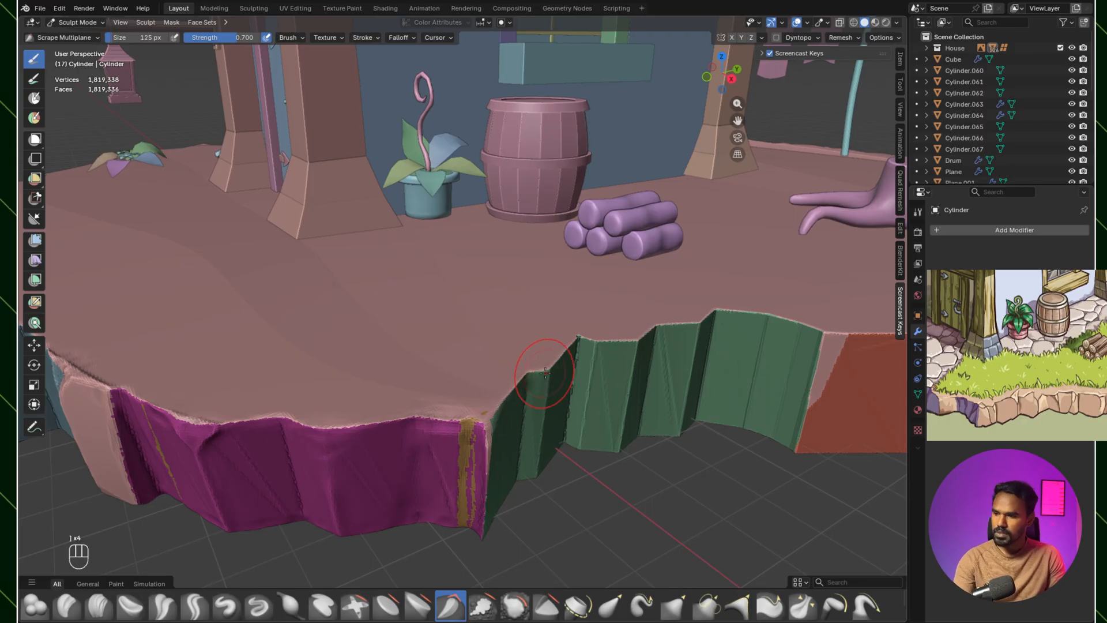
mouse_move(594, 343)
mouse_down()
mouse_move(726, 316)
mouse_move(824, 341)
mouse_move(800, 428)
mouse_up()
shift+middle_drag(746, 353, 676, 251)
scroll(635, 260, up, 2)
mouse_move(600, 268)
shift+middle_down()
mouse_move(672, 346)
mouse_move(682, 328)
mouse_move(533, 372)
shift+middle_up()
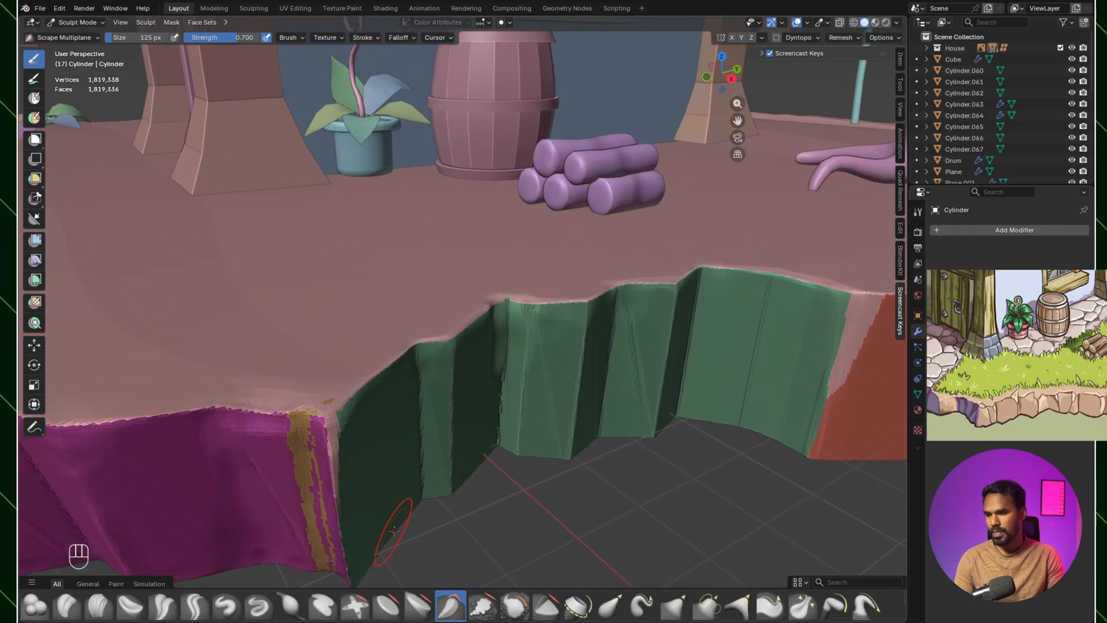
Step: Flatten the fold in the middle of the green rock into one broad face with Flatten/Contrast at 125 px
click(386, 606)
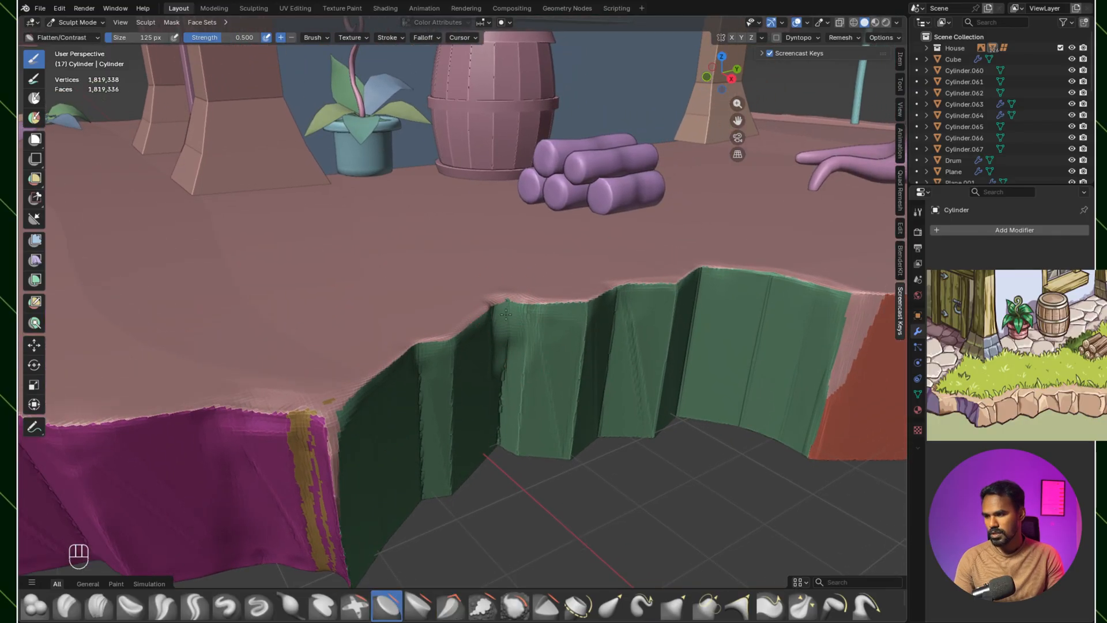
mouse_move(612, 303)
shift+middle_down()
mouse_move(586, 328)
mouse_move(620, 350)
shift+middle_up()
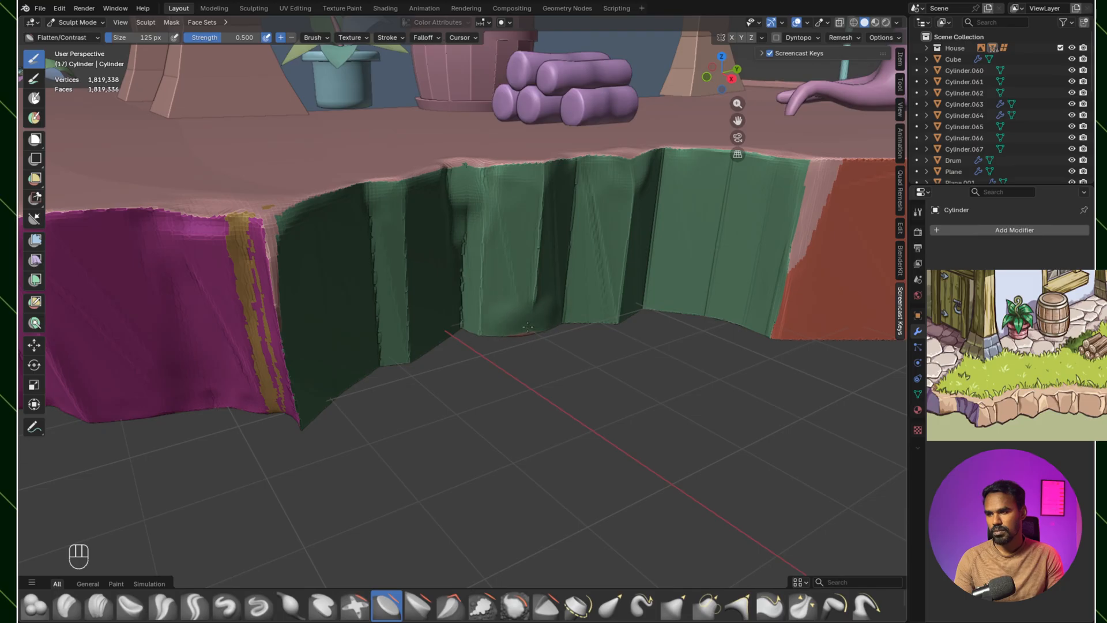
drag(517, 303, 537, 260)
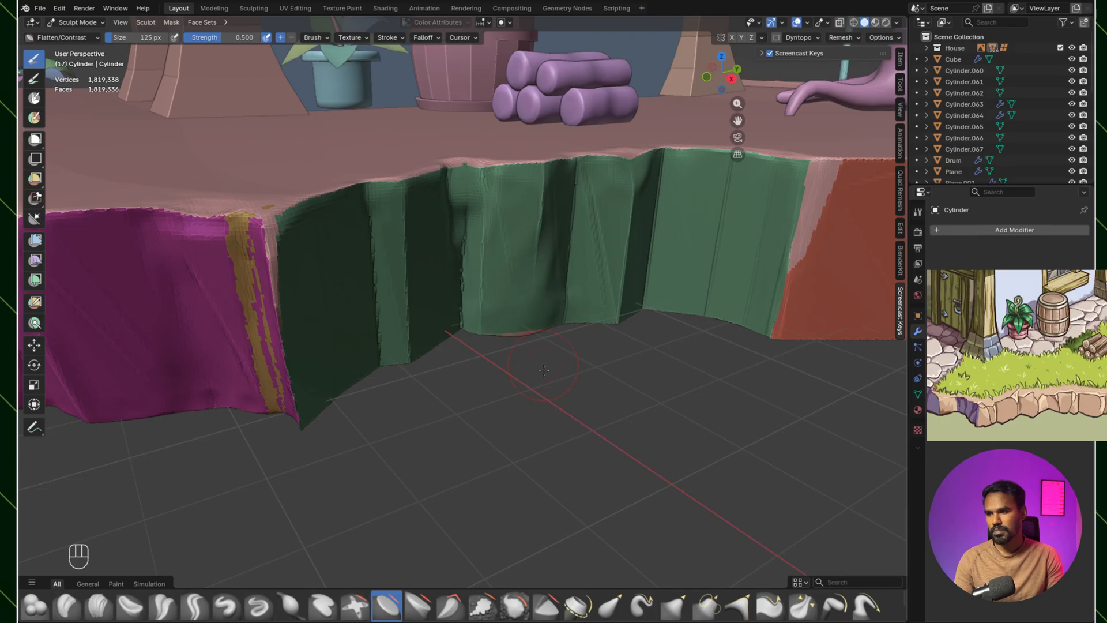
mouse_move(599, 327)
middle_down()
mouse_move(586, 321)
mouse_move(633, 322)
mouse_move(597, 324)
middle_up()
key(ctrl+z)
mouse_move(597, 324)
shift+middle_down()
mouse_move(564, 321)
mouse_move(596, 314)
shift+middle_up()
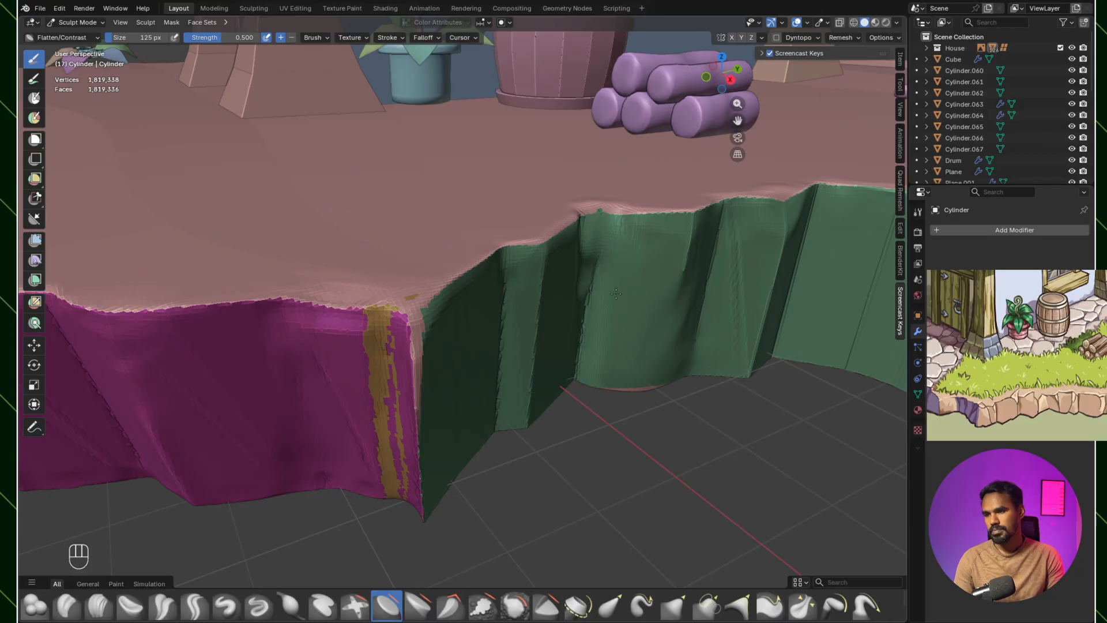
Step: Scrape the corner between the magenta and green rocks and the magenta rock's middle ridge with Scrape Multiplane at 125 px
scroll(600, 391, down, 4)
shift+middle_drag(571, 300, 552, 296)
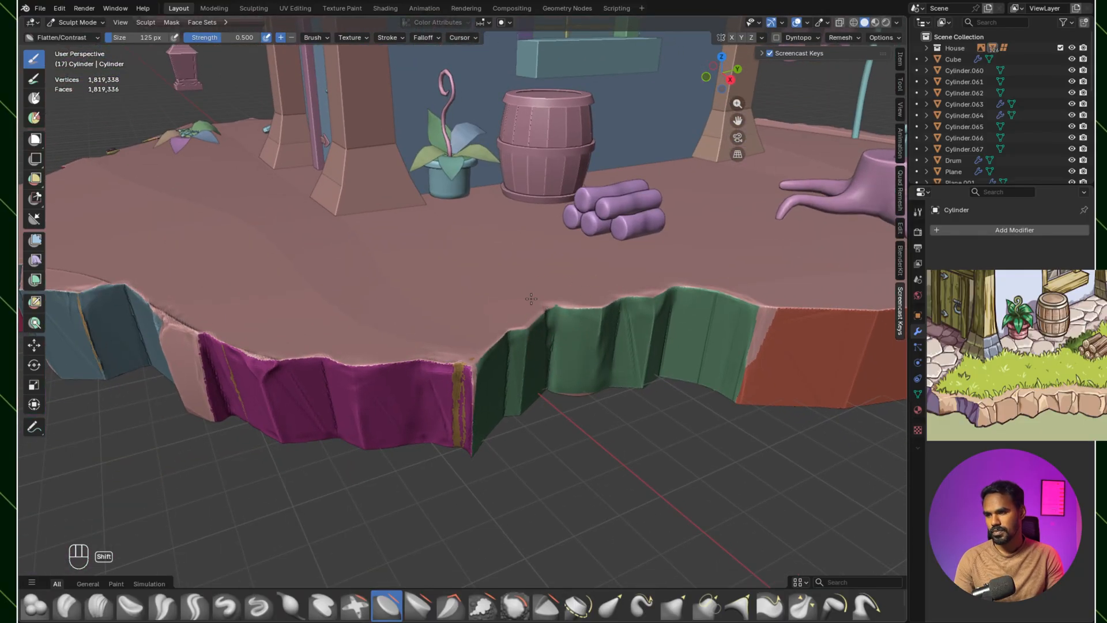
scroll(522, 305, up, 3)
click(451, 606)
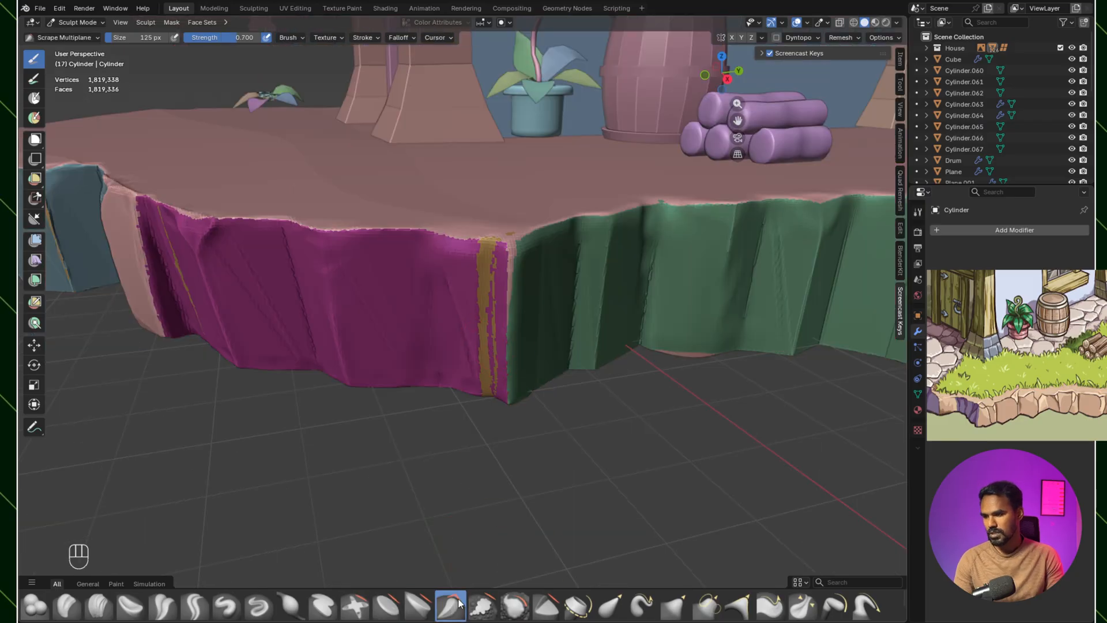
drag(513, 258, 513, 260)
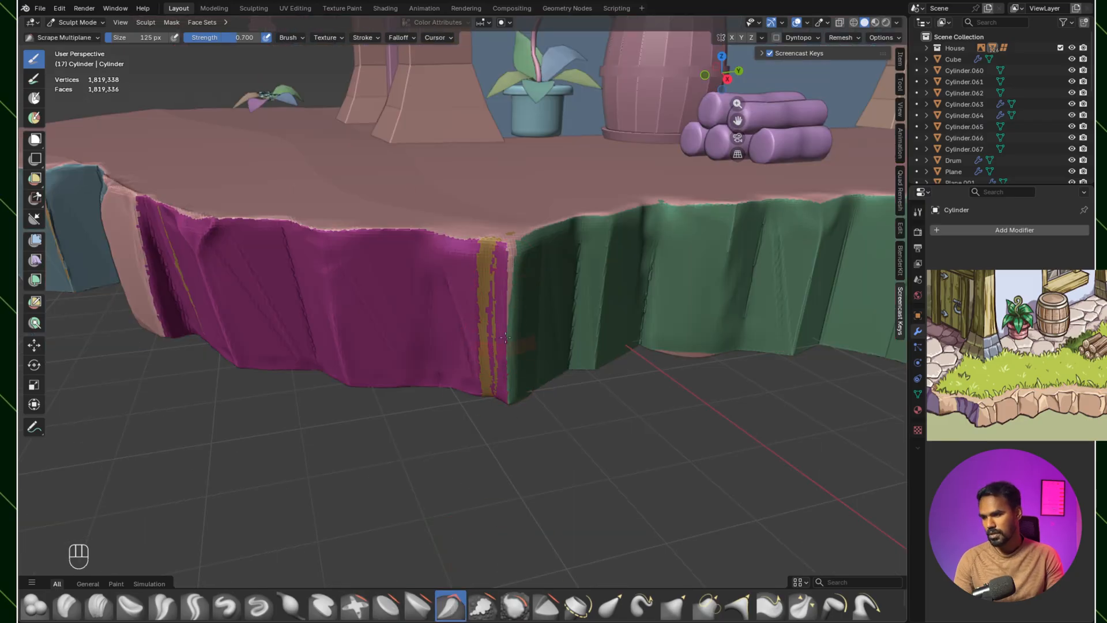
middle_drag(512, 448, 493, 419)
shift+middle_drag(580, 416, 472, 350)
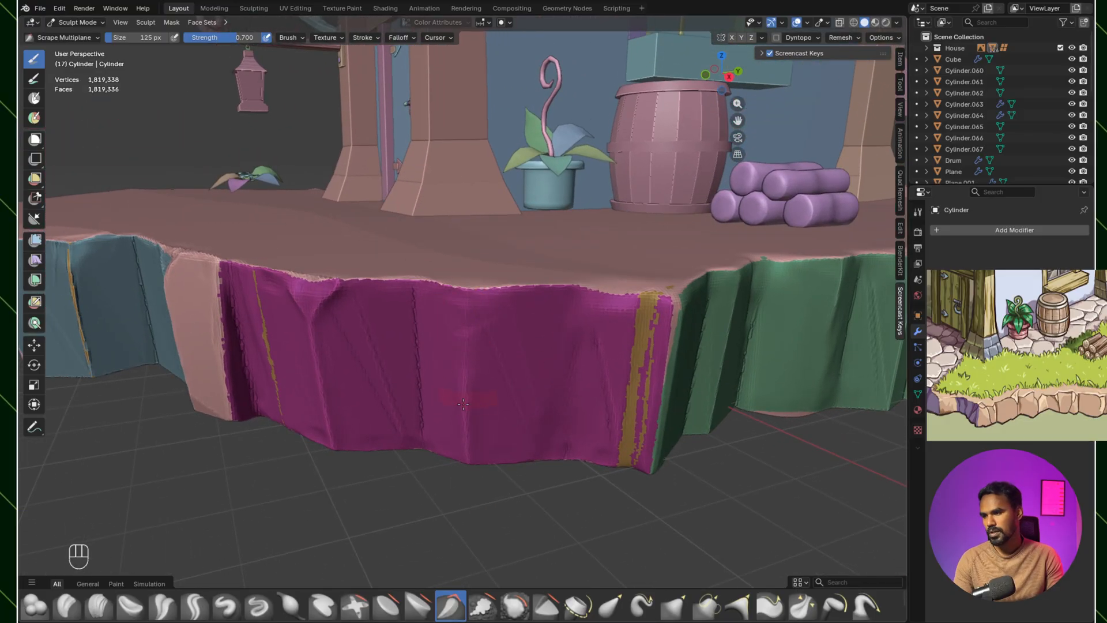
middle_drag(463, 404, 470, 535)
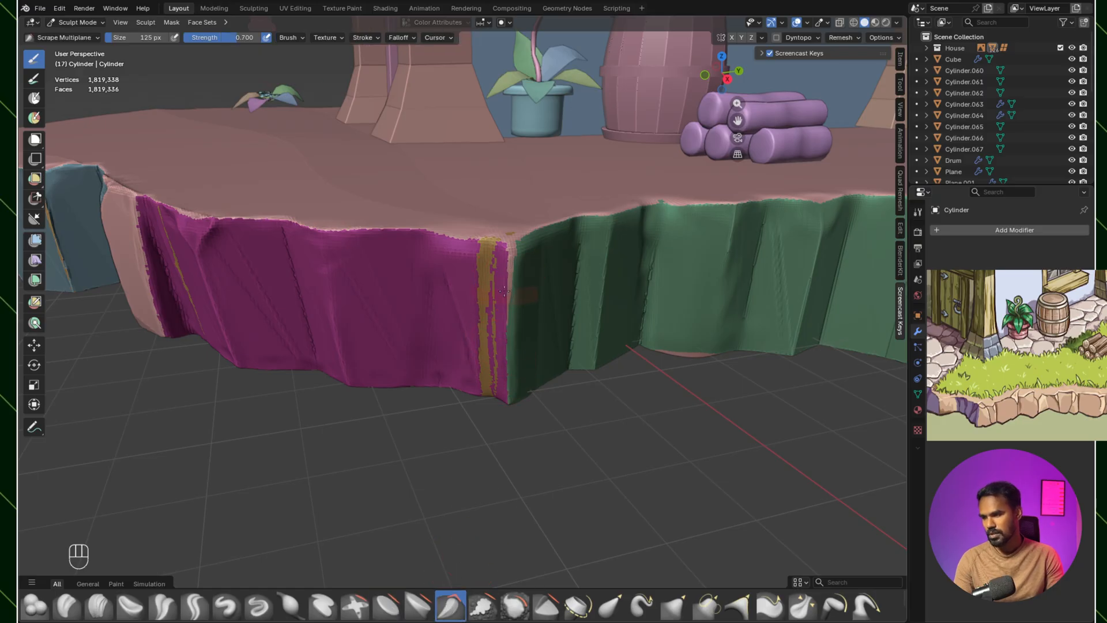
middle_drag(479, 387, 522, 369)
middle_drag(427, 560, 458, 330)
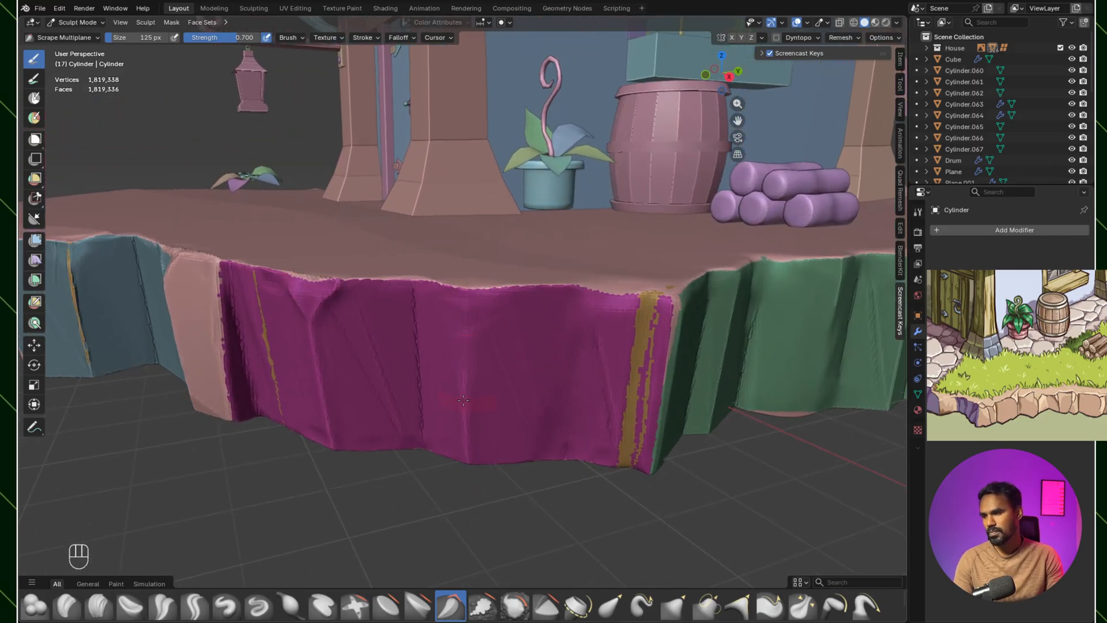
Step: Wear down and soften the green rock's vertical folds beside the magenta corner with Scrape Multiplane at 125 px
scroll(310, 251, down, 5)
scroll(539, 289, up, 7)
mouse_move(426, 323)
middle_down()
mouse_move(539, 289)
mouse_move(496, 340)
middle_up()
scroll(538, 288, down, 3)
ctrl+drag(458, 361, 510, 346)
ctrl+drag(527, 359, 526, 401)
mouse_move(459, 419)
ctrl+mouse_down()
mouse_move(458, 447)
mouse_move(459, 388)
ctrl+mouse_up()
ctrl+drag(529, 367, 525, 429)
mouse_move(553, 365)
shift+middle_down()
mouse_move(524, 381)
mouse_move(500, 371)
shift+middle_up()
ctrl+drag(568, 371, 541, 437)
middle_drag(554, 404, 519, 395)
ctrl+drag(567, 352, 549, 459)
middle_drag(582, 411, 535, 395)
mouse_move(501, 351)
shift+mouse_down()
mouse_move(508, 323)
mouse_move(529, 372)
shift+mouse_up()
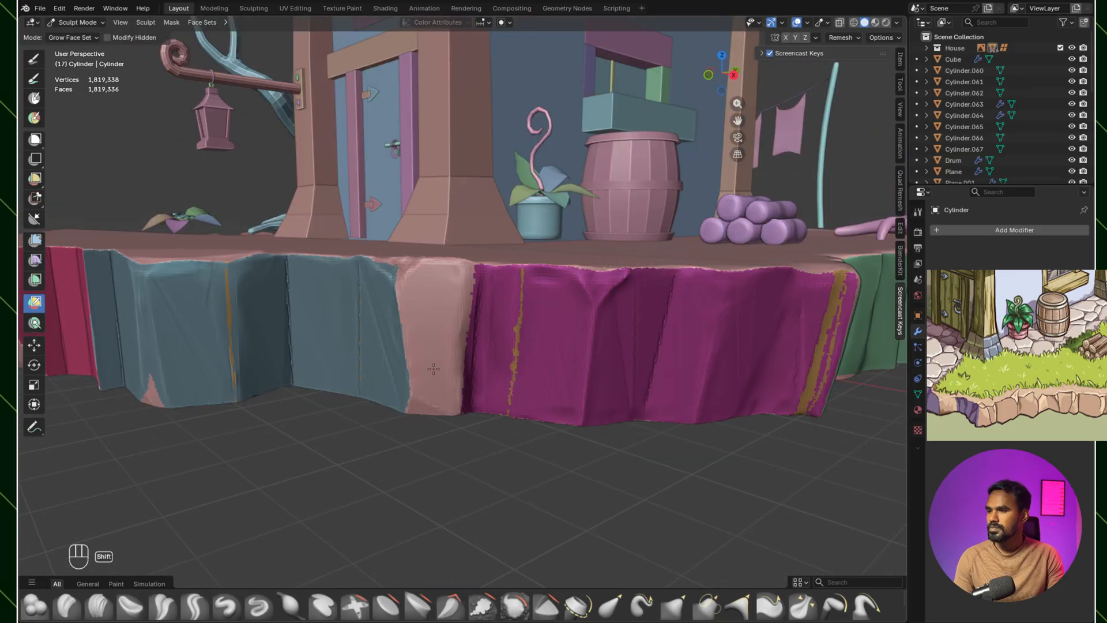
mouse_move(433, 369)
middle_down()
mouse_move(425, 391)
mouse_move(423, 353)
middle_up()
shift+middle_drag(666, 360, 647, 341)
mouse_move(647, 340)
ctrl+middle_down()
mouse_move(640, 369)
mouse_move(634, 334)
ctrl+middle_up()
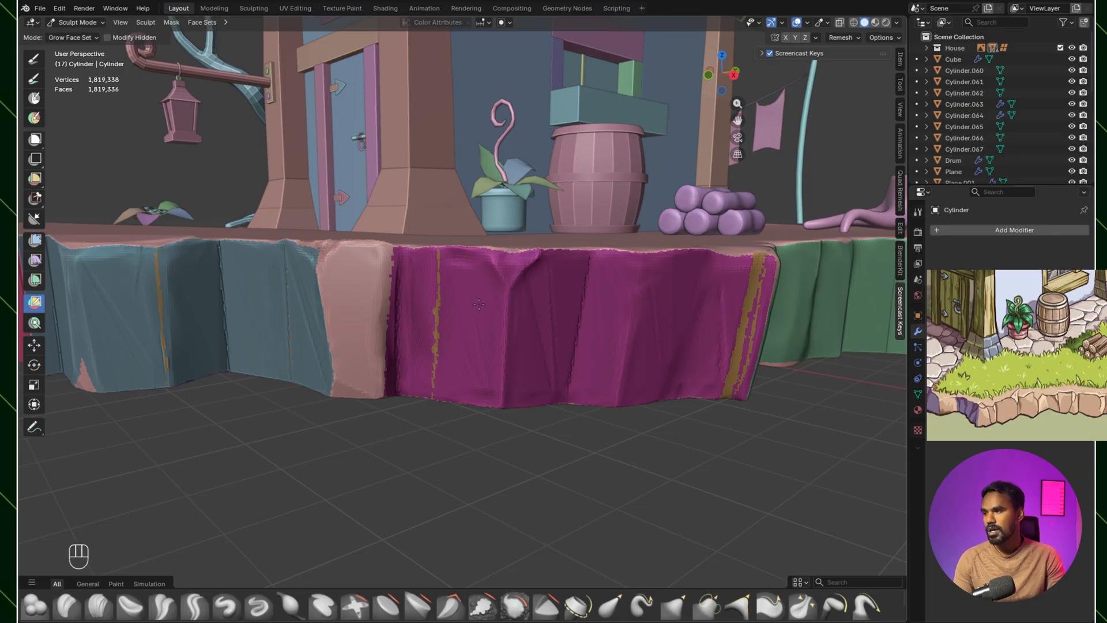
Step: Grow the magenta face set with Edit Face Set so that it absorbs the golden strips on that rock
middle_drag(537, 295, 186, 265)
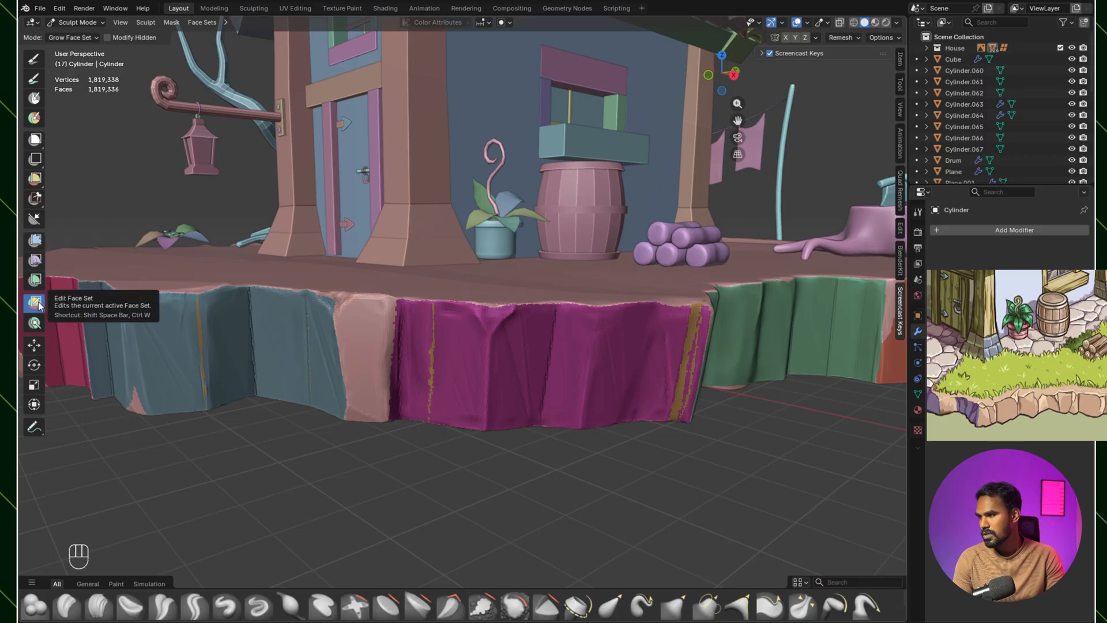
click(490, 339)
click(494, 346)
click(496, 354)
click(500, 362)
click(500, 364)
click(500, 365)
click(499, 367)
Step: Grow the pink face set over the borders of the neighbouring blue and green rocks
click(358, 334)
click(357, 336)
click(357, 339)
click(356, 340)
click(357, 340)
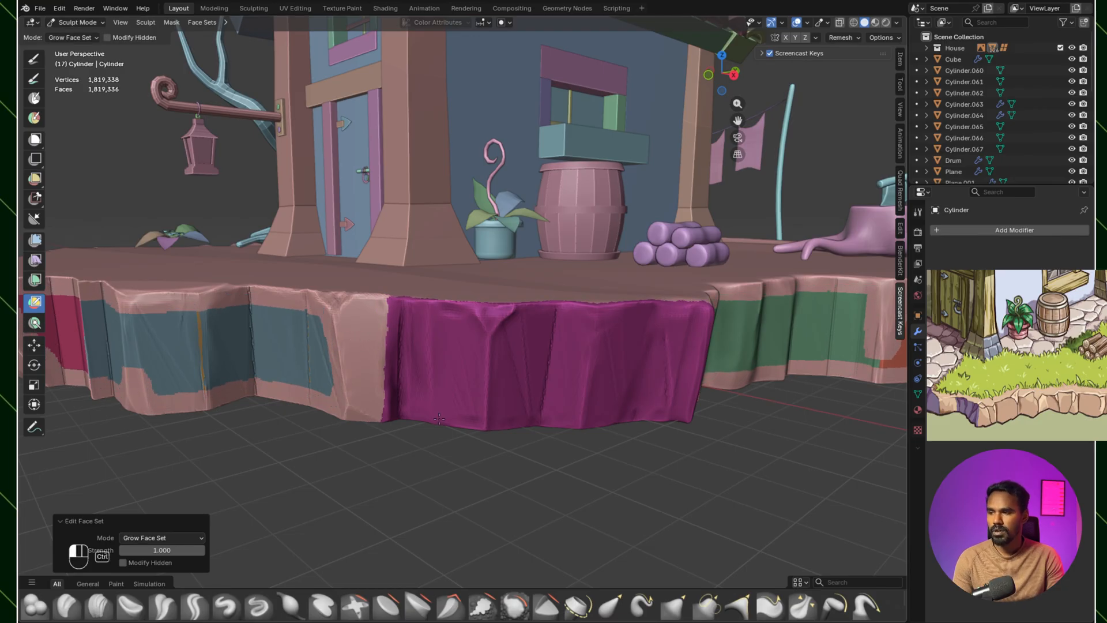
ctrl+click(355, 317)
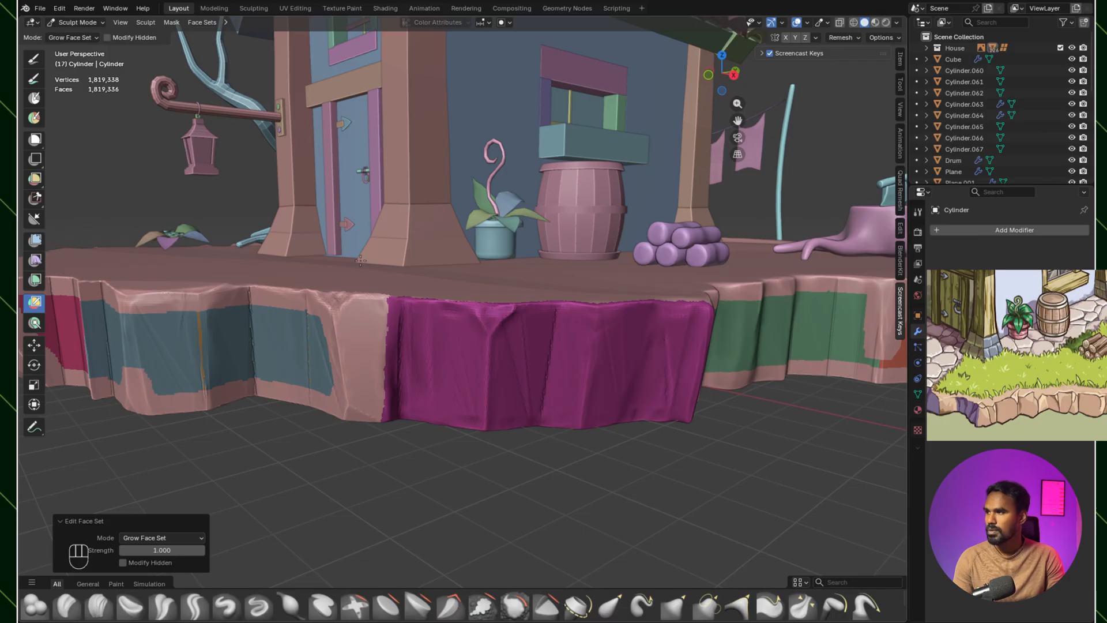
Step: Keep growing the pink face set until it covers the island's whole rocky edge
click(226, 23)
click(386, 362)
click(349, 346)
click(350, 347)
click(352, 350)
click(353, 352)
click(354, 353)
click(357, 355)
click(358, 359)
click(359, 359)
click(358, 358)
click(359, 358)
click(359, 359)
click(360, 358)
click(359, 358)
click(360, 357)
click(360, 357)
click(361, 357)
click(360, 358)
click(359, 359)
click(359, 359)
click(359, 358)
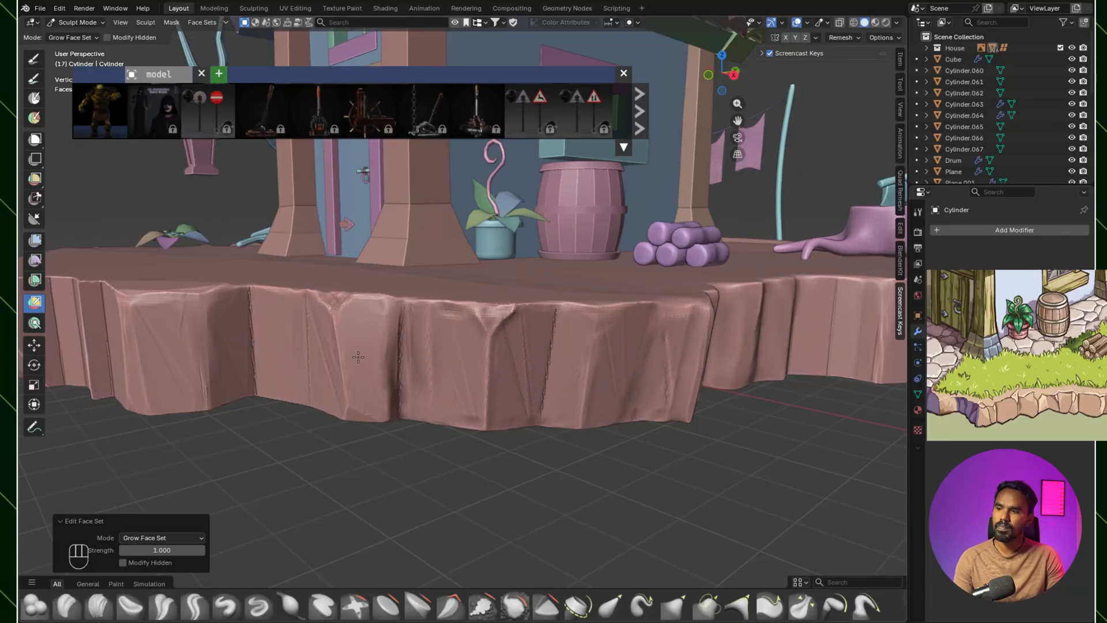
mouse_move(490, 357)
ctrl+middle_down()
mouse_move(438, 412)
mouse_move(612, 404)
mouse_move(415, 429)
ctrl+middle_up()
middle_drag(562, 392, 527, 360)
scroll(565, 352, up, 2)
mouse_move(586, 328)
middle_down()
mouse_move(553, 336)
mouse_move(516, 323)
mouse_move(533, 334)
mouse_move(550, 312)
mouse_move(508, 303)
middle_up()
scroll(536, 329, up, 2)
mouse_move(507, 303)
middle_down()
mouse_move(393, 196)
mouse_move(404, 167)
middle_up()
shift+middle_drag(404, 167, 440, 140)
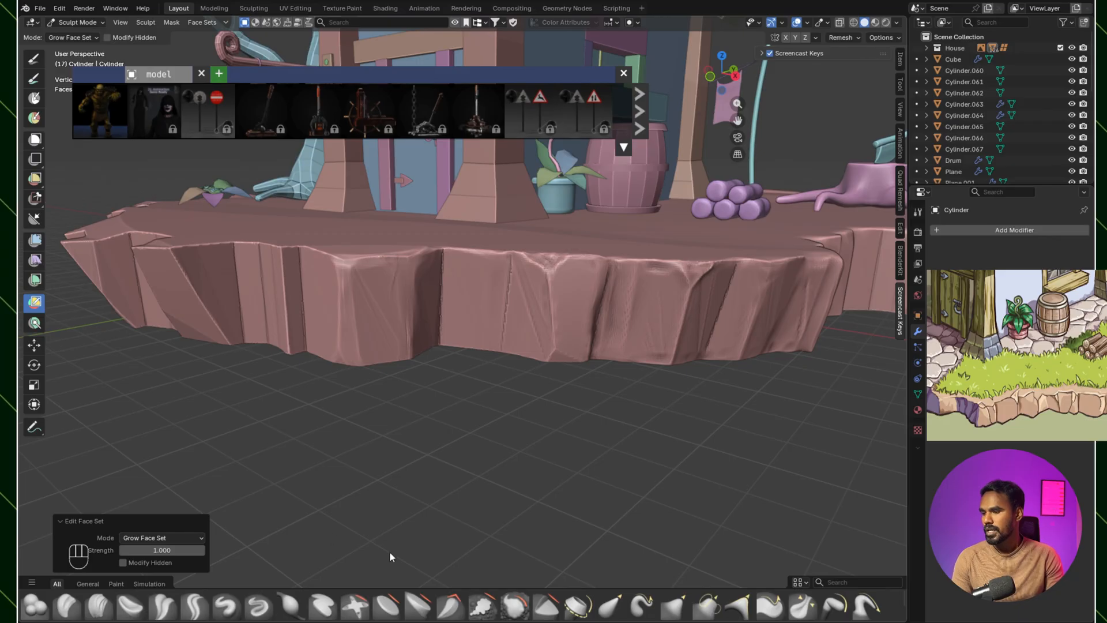
Step: Switch to Clay Strips, smooth out the jagged vertical crease on the front rock face below the door, and reduce the brush to 56 px
click(514, 605)
ctrl+middle_drag(501, 398, 501, 341)
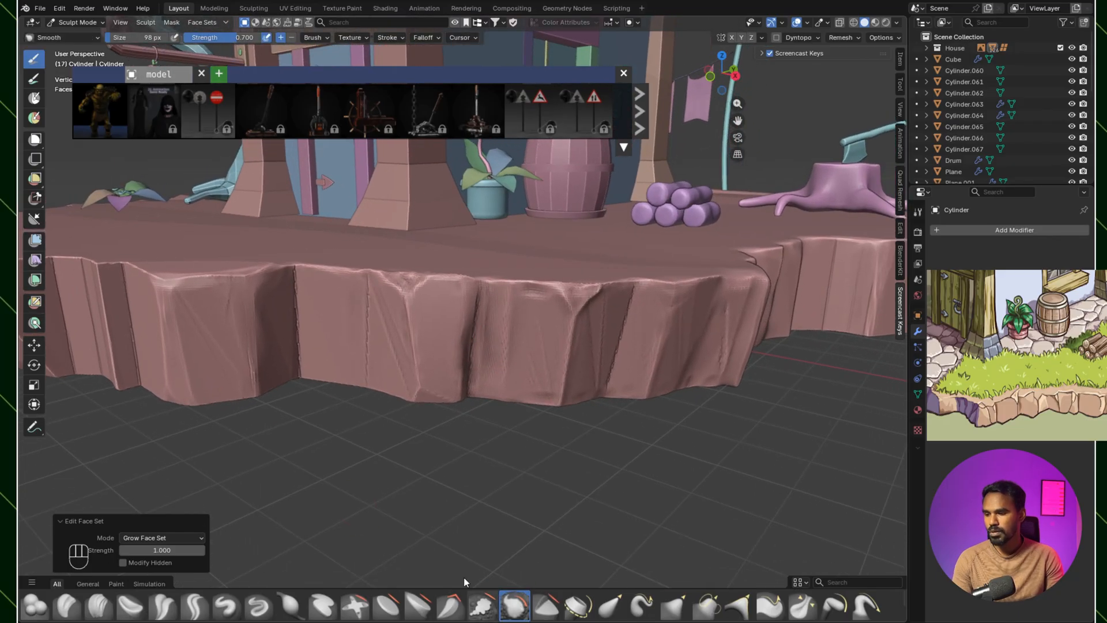
click(99, 606)
scroll(386, 375, up, 2)
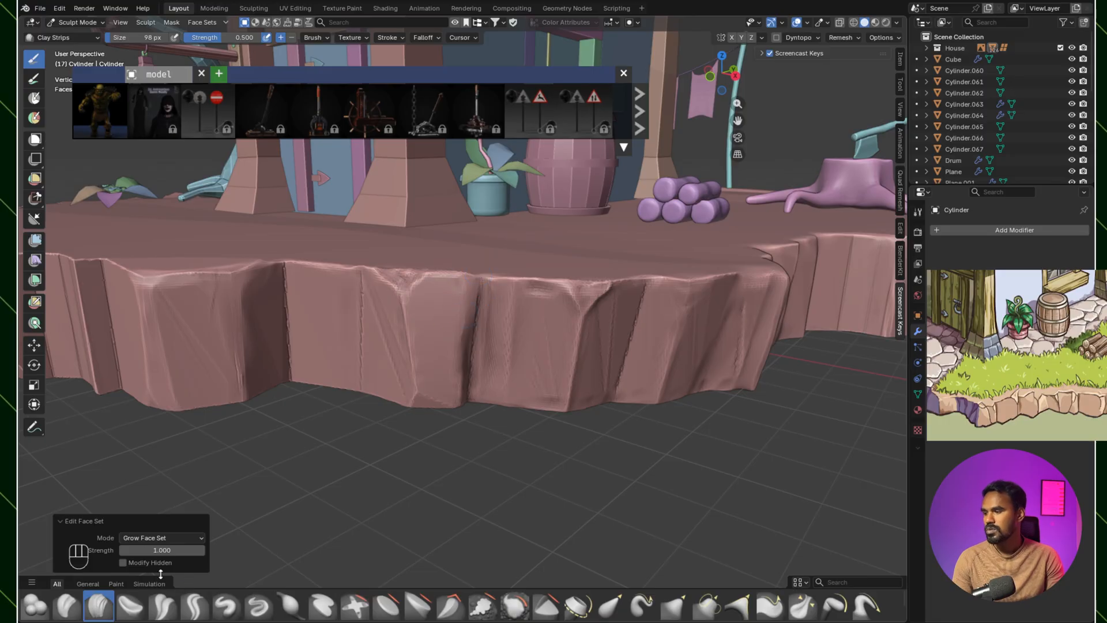
drag(325, 342, 329, 389)
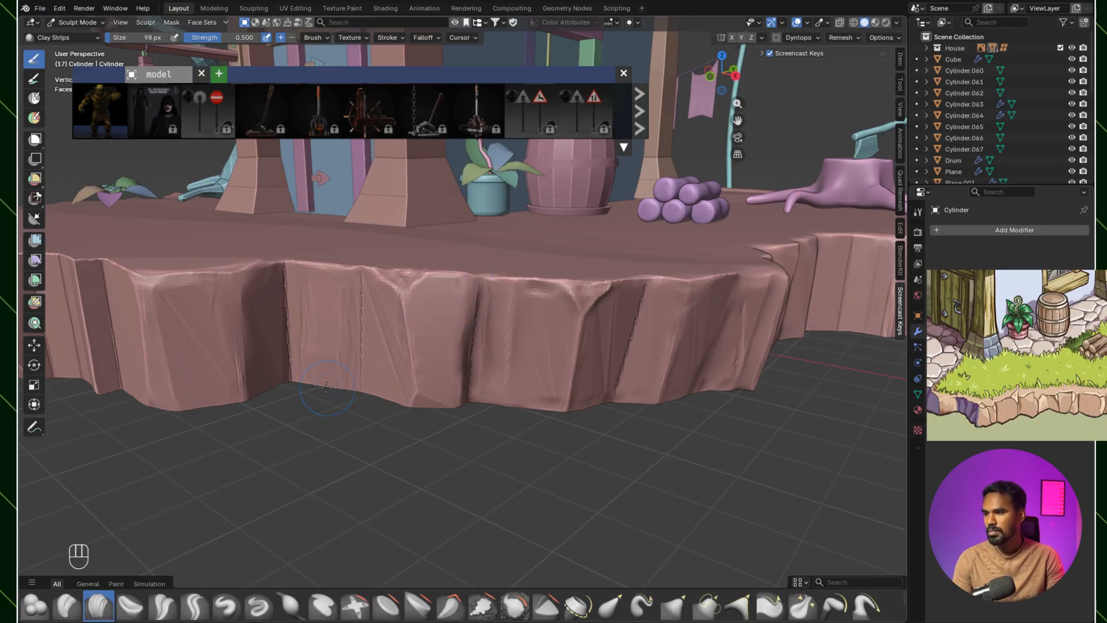
key(ctrl+z)
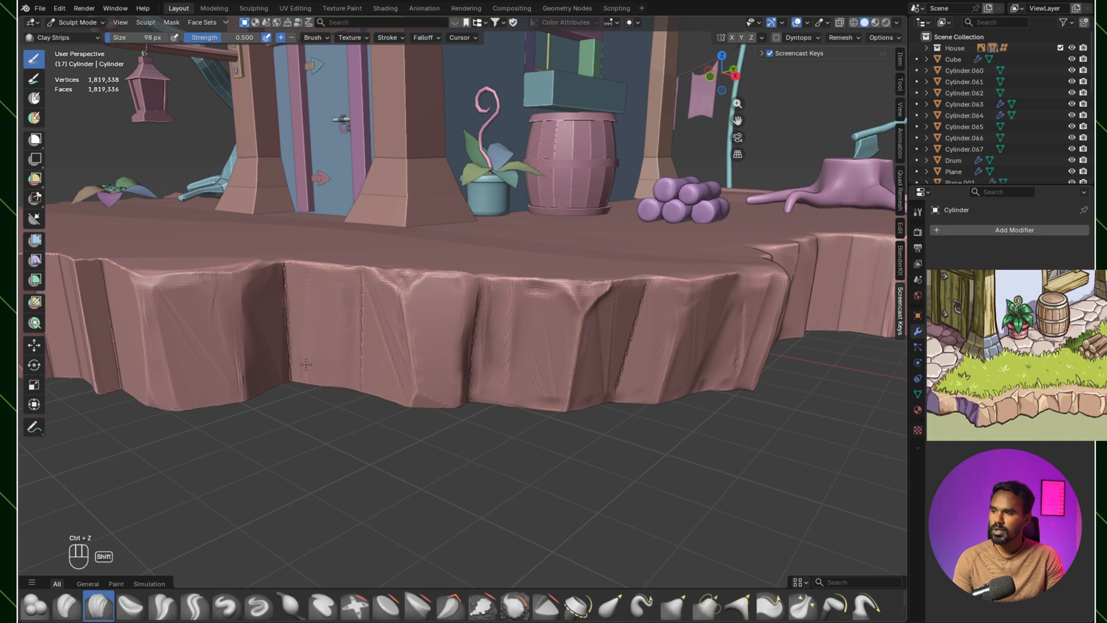
mouse_move(315, 293)
shift+mouse_down()
mouse_move(298, 326)
mouse_move(301, 403)
shift+mouse_up()
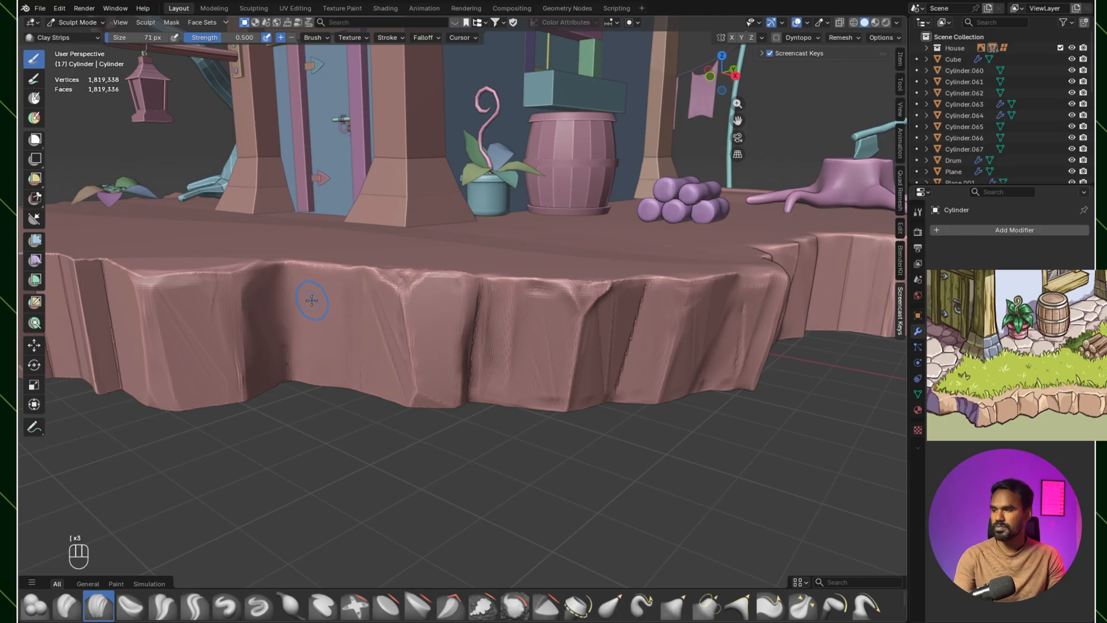
key(ctrl)
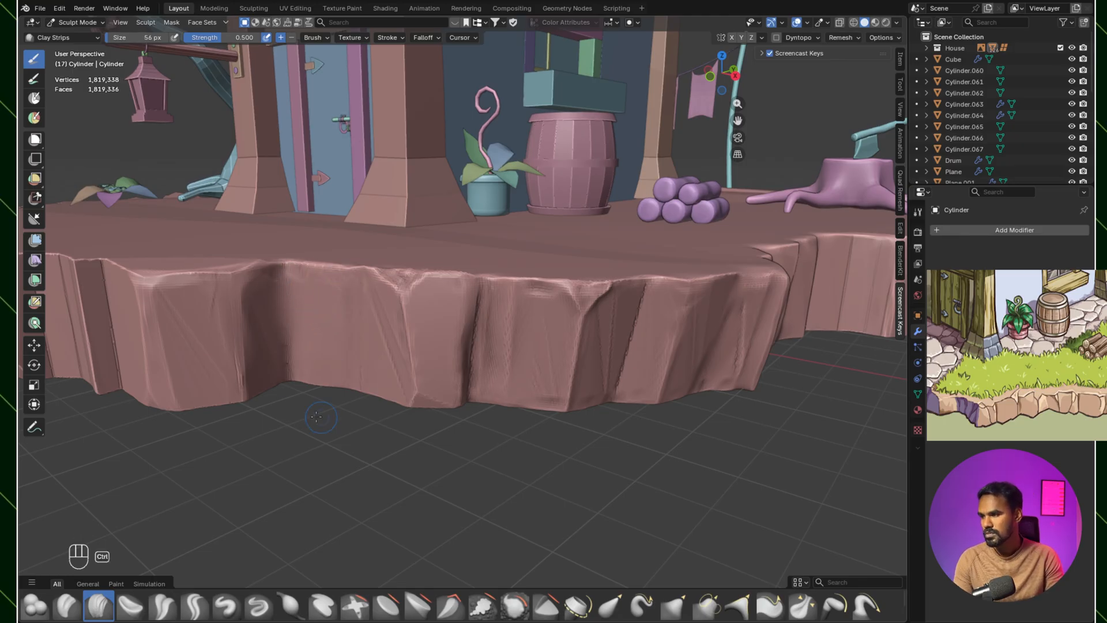
Step: Carve diagonal chips and cracks into the rock faces on both sides of the smoothed crease with Clay Strips at 56 px
ctrl+drag(242, 303, 230, 367)
mouse_move(168, 287)
ctrl+mouse_down()
mouse_move(149, 286)
mouse_move(173, 282)
ctrl+mouse_up()
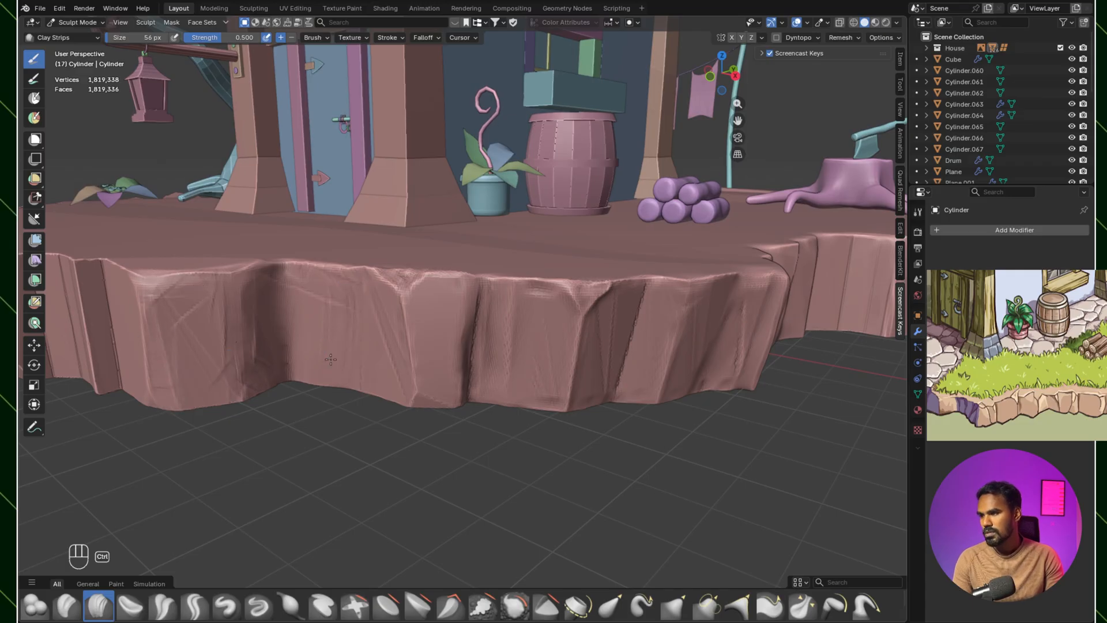
ctrl+drag(361, 299, 330, 378)
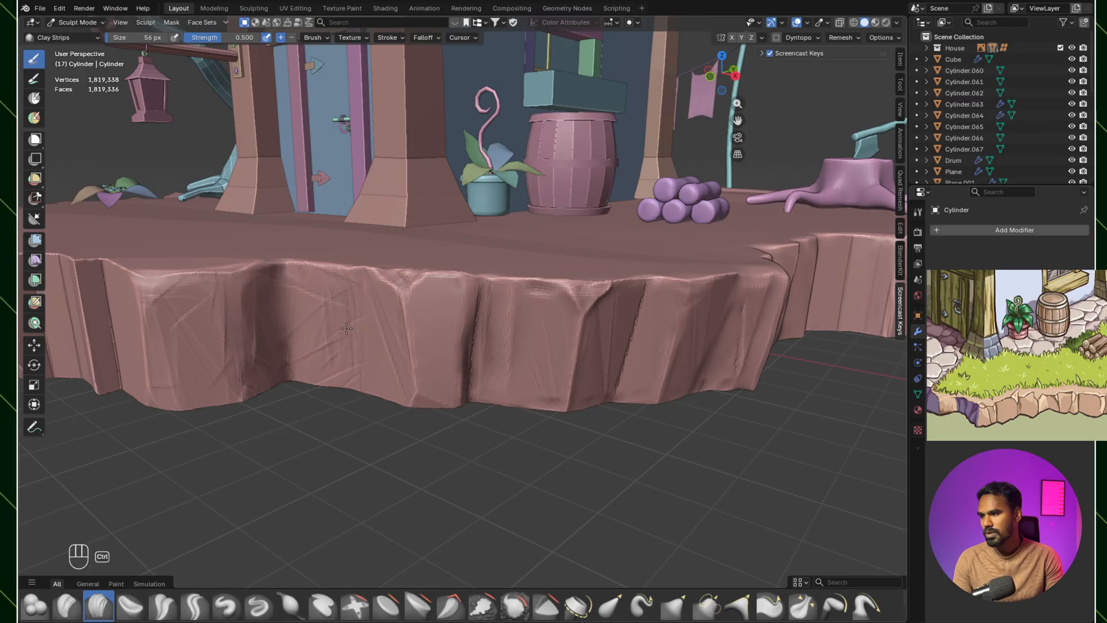
shift+drag(327, 310, 316, 279)
middle_drag(365, 271, 316, 268)
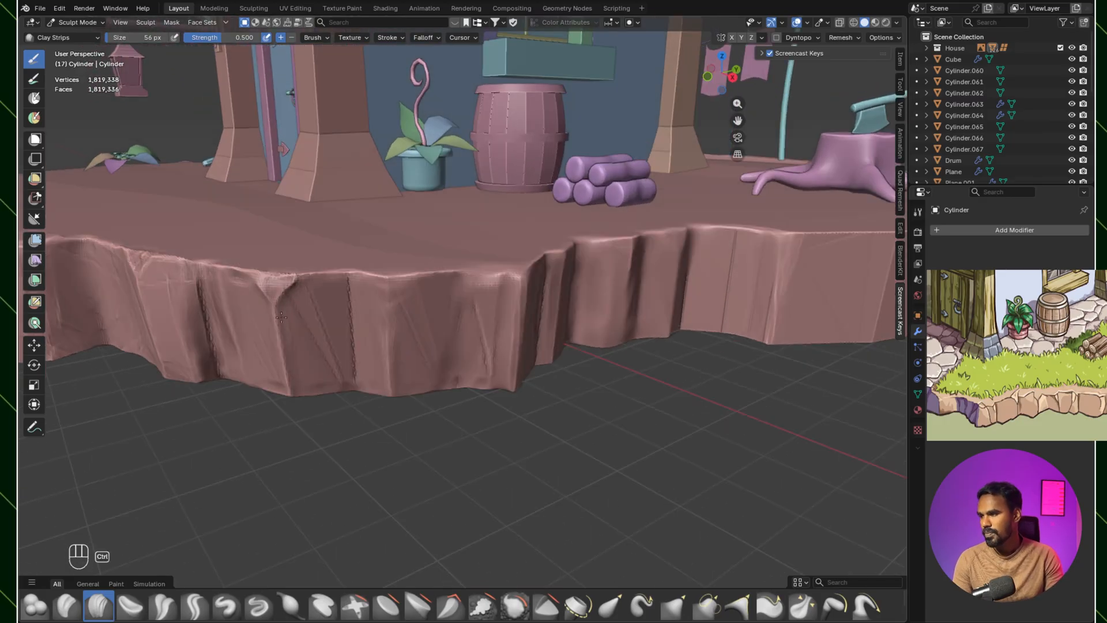
Step: Carve cracks and a chipped notch into the front rock face beside its sharp corner with Clay Strips at 56 px
ctrl+drag(408, 277, 449, 385)
mouse_move(507, 298)
shift+middle_down()
mouse_move(477, 327)
mouse_move(473, 306)
shift+middle_up()
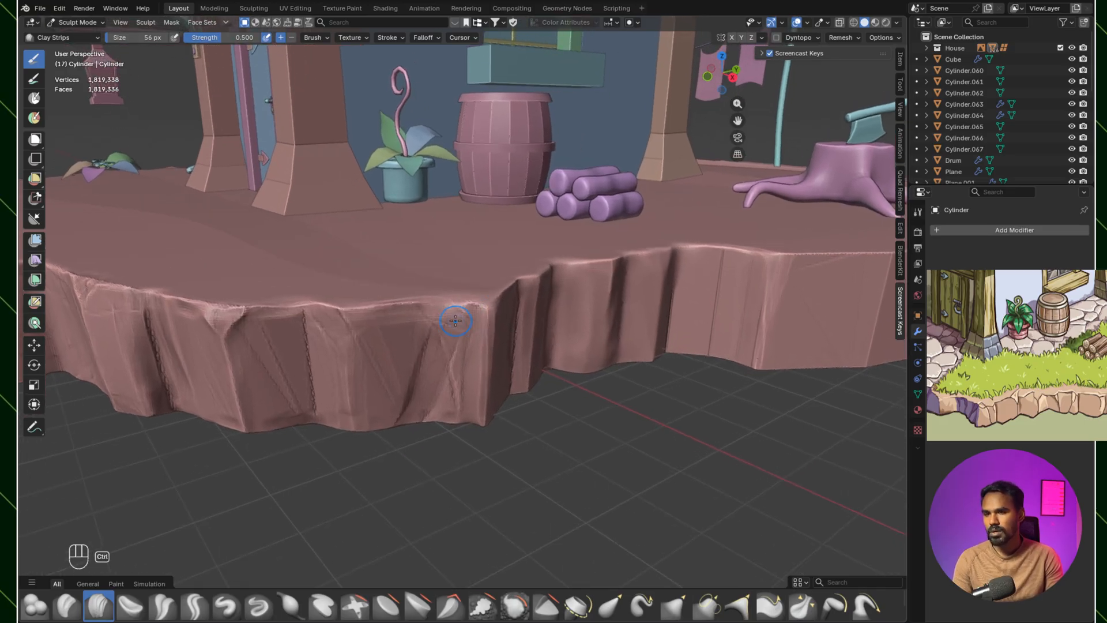
mouse_move(465, 324)
ctrl+mouse_down()
mouse_move(460, 315)
mouse_move(478, 303)
mouse_move(467, 290)
mouse_move(461, 311)
mouse_move(482, 323)
mouse_move(456, 317)
mouse_move(486, 286)
mouse_move(458, 324)
ctrl+mouse_up()
mouse_move(465, 324)
middle_down()
mouse_move(444, 297)
mouse_move(457, 372)
middle_up()
ctrl+drag(465, 333, 462, 357)
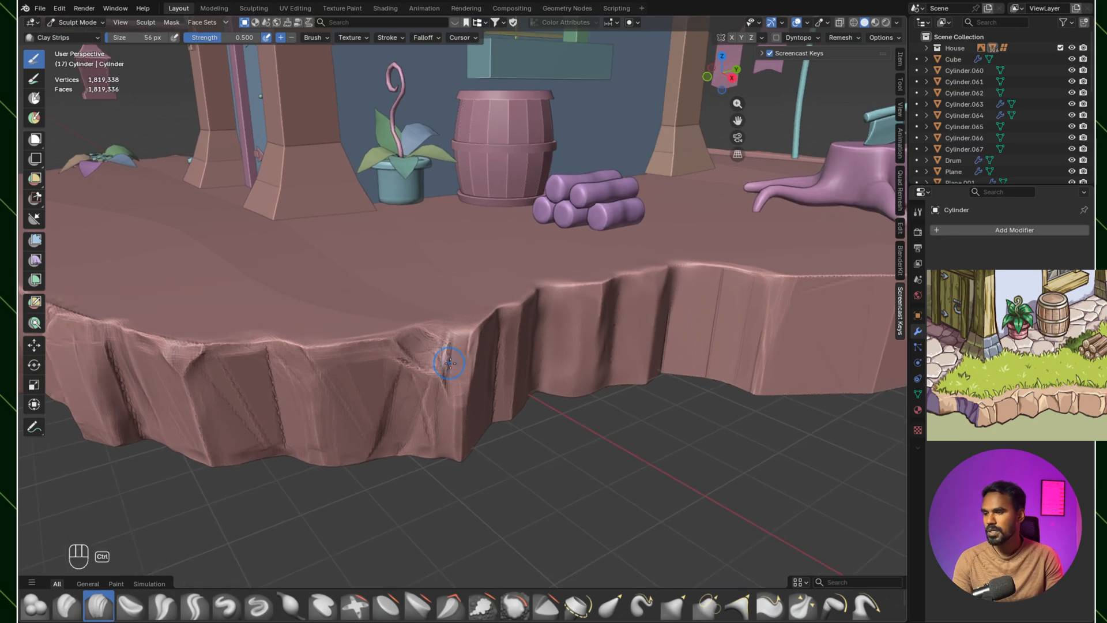
Step: Deepen the chip at the corner's upper rim and carve the narrow fold next to it with Clay Strips at 40 px
scroll(431, 374, up, 2)
mouse_move(417, 346)
ctrl+mouse_down()
mouse_move(453, 370)
mouse_move(471, 330)
mouse_move(450, 405)
mouse_move(455, 364)
mouse_move(460, 391)
ctrl+mouse_up()
mouse_move(462, 353)
mouse_down()
mouse_move(454, 404)
mouse_move(478, 403)
mouse_move(465, 398)
mouse_move(441, 419)
mouse_up()
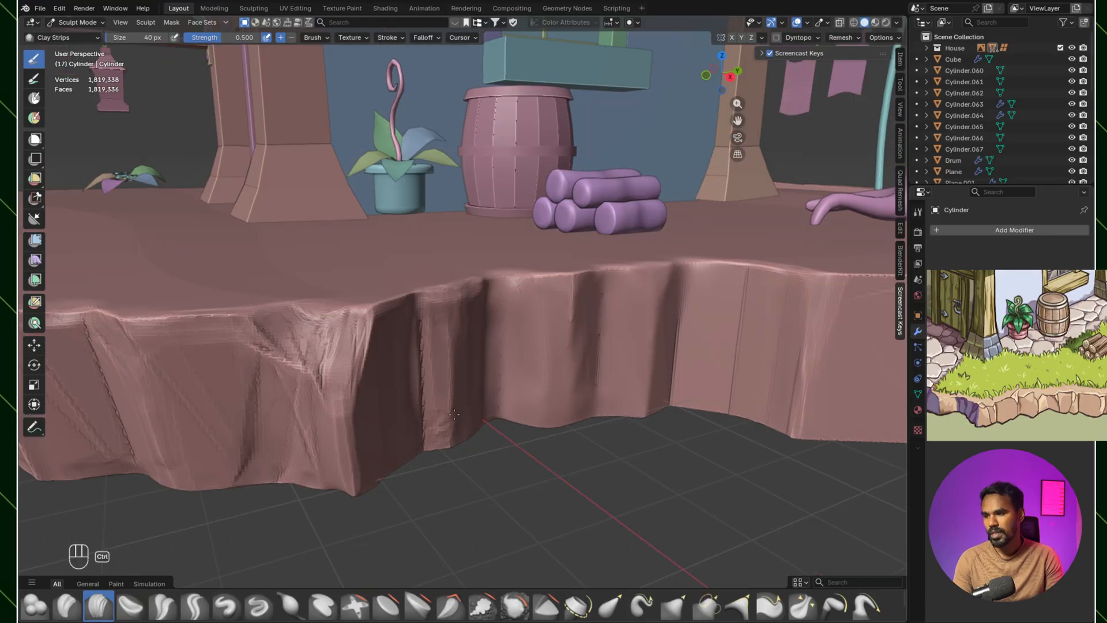
Step: Chip the foot of the rounded block below the log pile and soften its folds with Clay Strips at 64 px
ctrl+drag(555, 419, 583, 407)
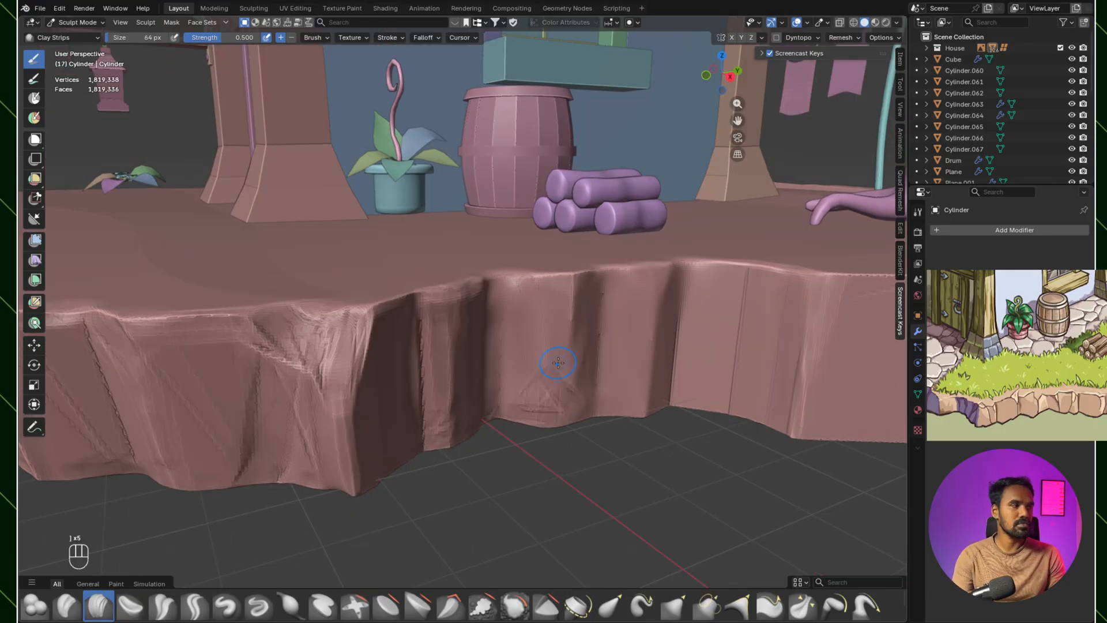
alt+drag(558, 363, 555, 350)
alt+drag(605, 316, 554, 305)
alt+shift+drag(553, 306, 497, 351)
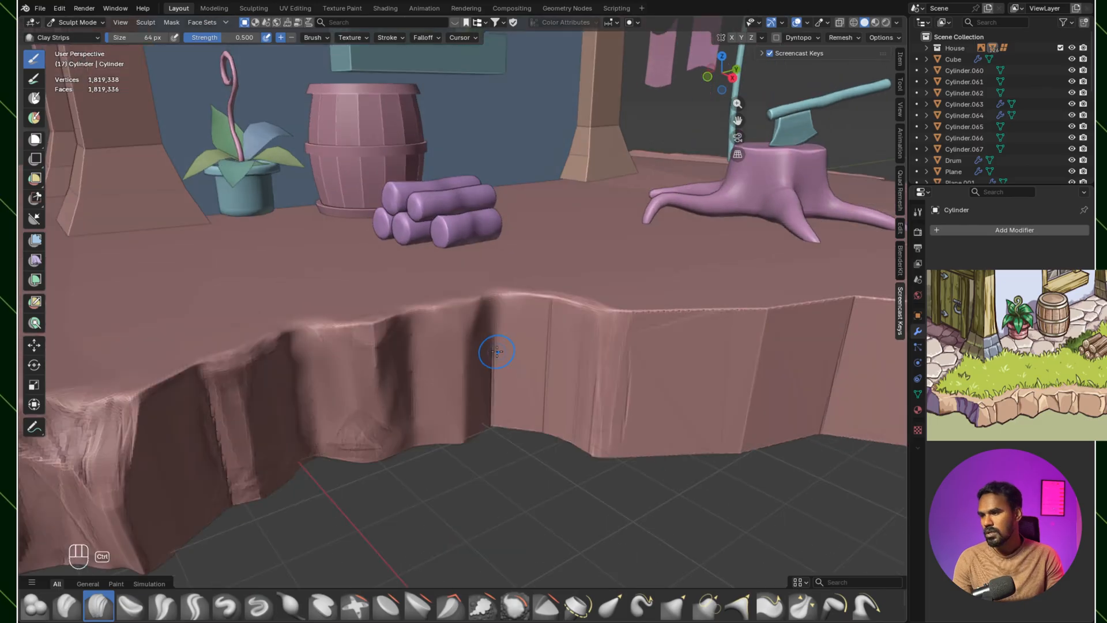
middle_drag(497, 351, 482, 331)
mouse_move(482, 372)
ctrl+mouse_down()
mouse_move(512, 230)
mouse_move(502, 307)
ctrl+mouse_up()
middle_drag(502, 306, 490, 299)
shift+middle_drag(490, 300, 455, 346)
ctrl+drag(487, 292, 485, 247)
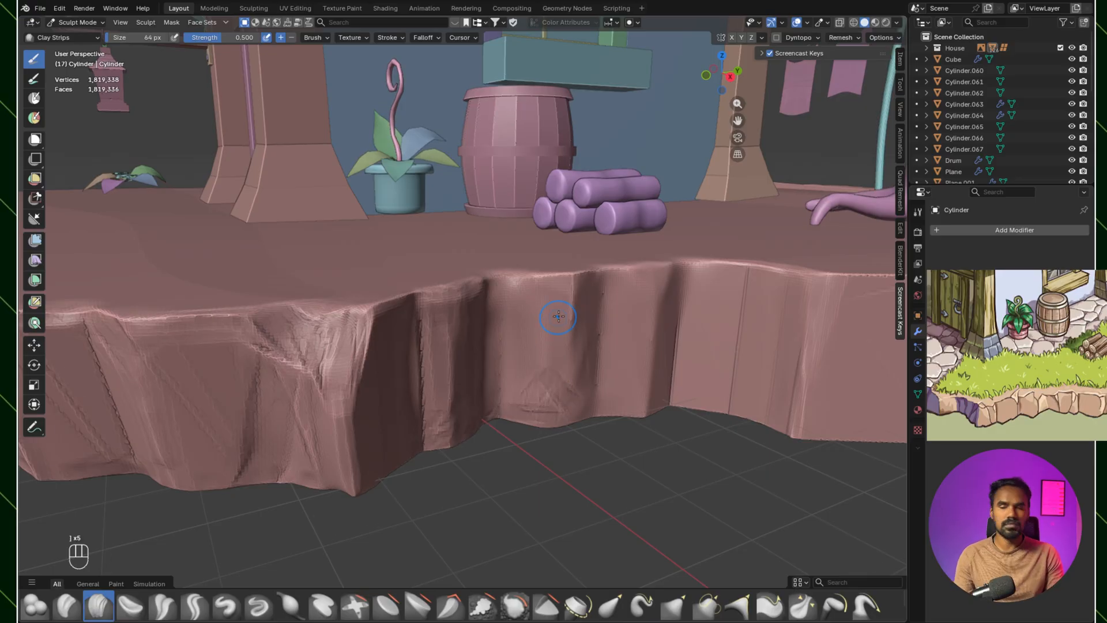
Step: Carve narrow vertical creases into the rock face between the log pile and the tree stump with Clay Strips at 64 px
middle_drag(558, 316, 566, 285)
mouse_move(612, 317)
shift+middle_down()
mouse_move(551, 309)
mouse_move(494, 272)
mouse_move(510, 318)
mouse_move(459, 248)
shift+middle_up()
scroll(510, 318, up, 2)
mouse_move(459, 385)
ctrl+mouse_down()
mouse_move(510, 386)
mouse_move(526, 216)
ctrl+mouse_up()
middle_drag(495, 322, 499, 293)
shift+middle_drag(499, 292, 467, 333)
mouse_move(452, 340)
ctrl+mouse_down()
mouse_move(450, 292)
mouse_move(481, 240)
ctrl+mouse_up()
middle_drag(546, 160, 457, 240)
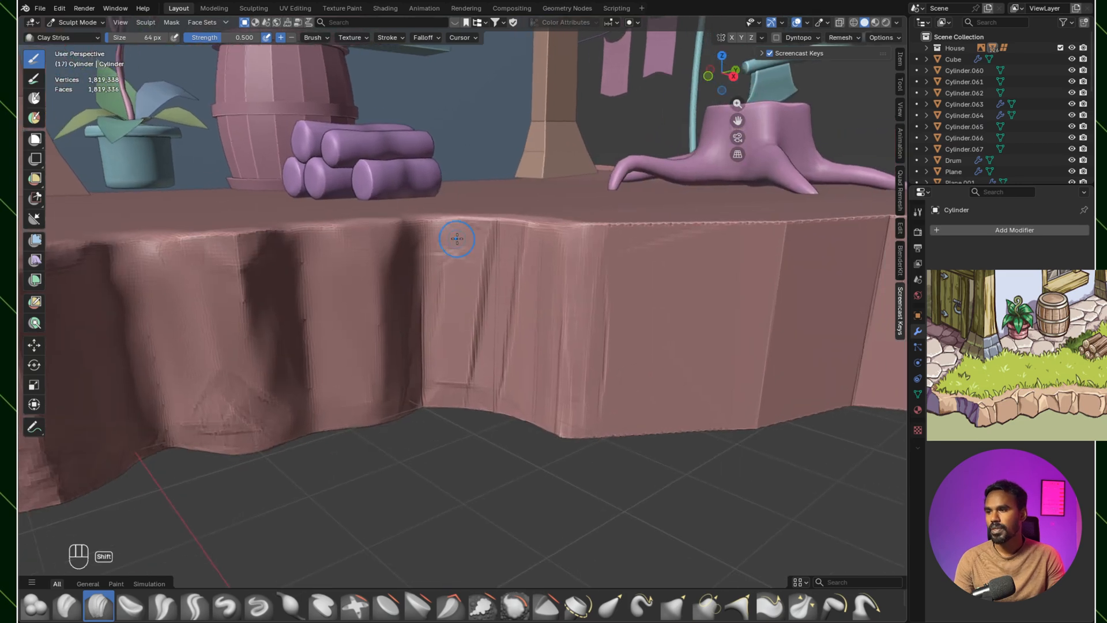
Step: Smooth the creases just carved into the rock face between the log pile and the tree stump
mouse_move(500, 249)
mouse_down()
mouse_move(522, 276)
mouse_move(508, 254)
mouse_move(518, 299)
mouse_move(467, 276)
mouse_move(459, 328)
mouse_move(476, 254)
mouse_move(498, 349)
mouse_move(539, 289)
mouse_up()
shift+drag(433, 303, 401, 400)
mouse_move(259, 408)
ctrl+middle_down()
mouse_move(261, 378)
mouse_move(513, 386)
mouse_move(478, 377)
ctrl+middle_up()
Step: Flatten the front rock face beside its sharp corner with Scrape Multiplane at 173 px
key(shift+t)
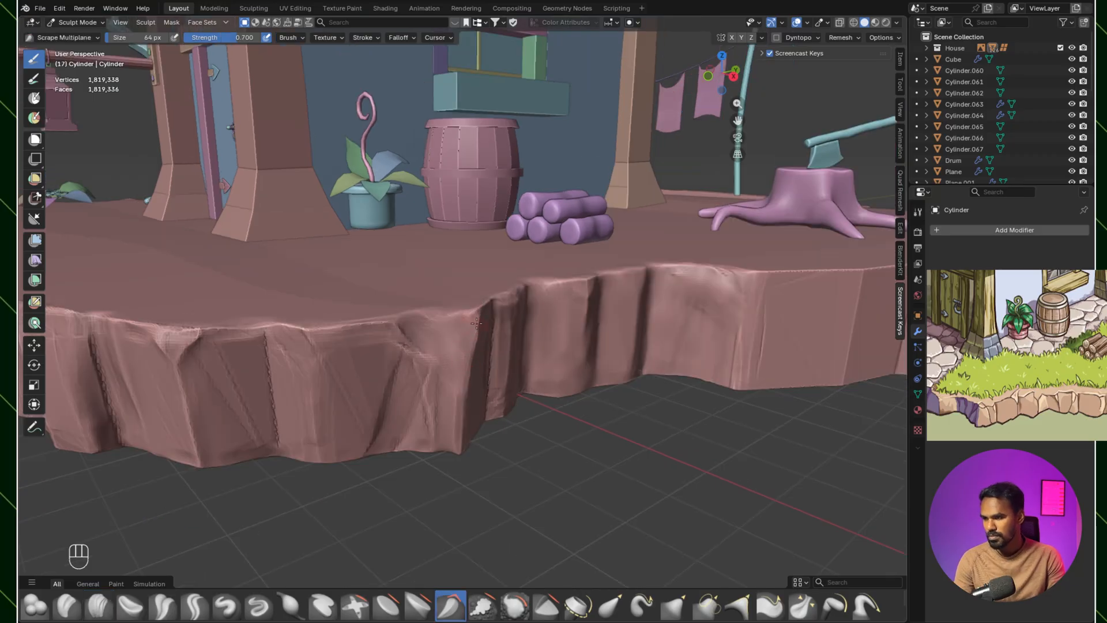
key(bracketright)
key(bracketright)
key(bracketright)
key(bracketright)
key(bracketright)
key(bracketright)
drag(468, 366, 470, 362)
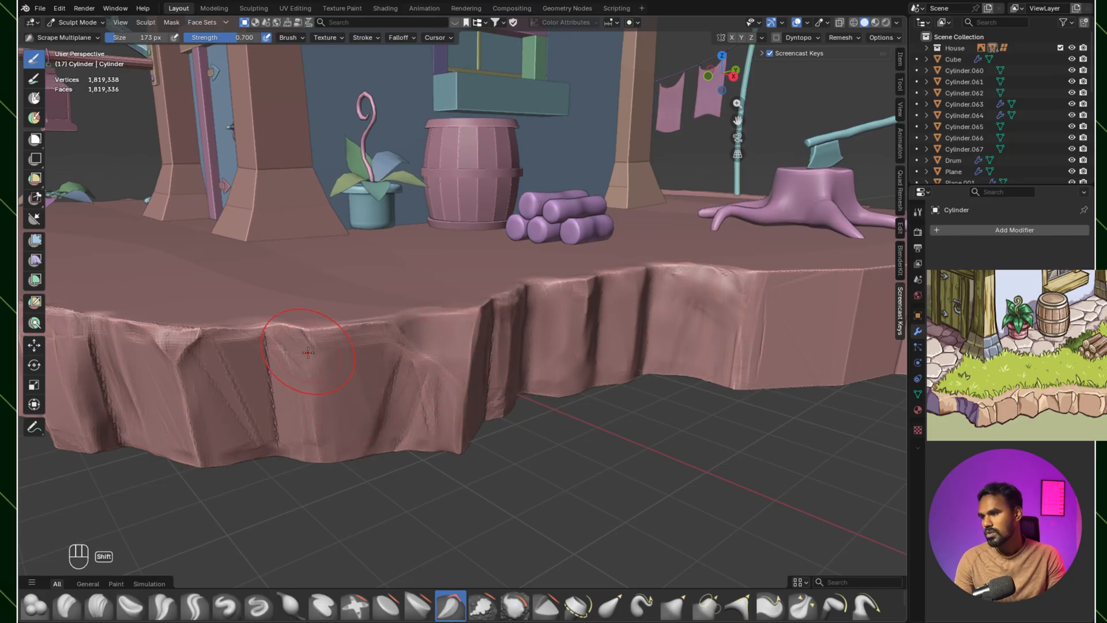
drag(470, 364, 464, 376)
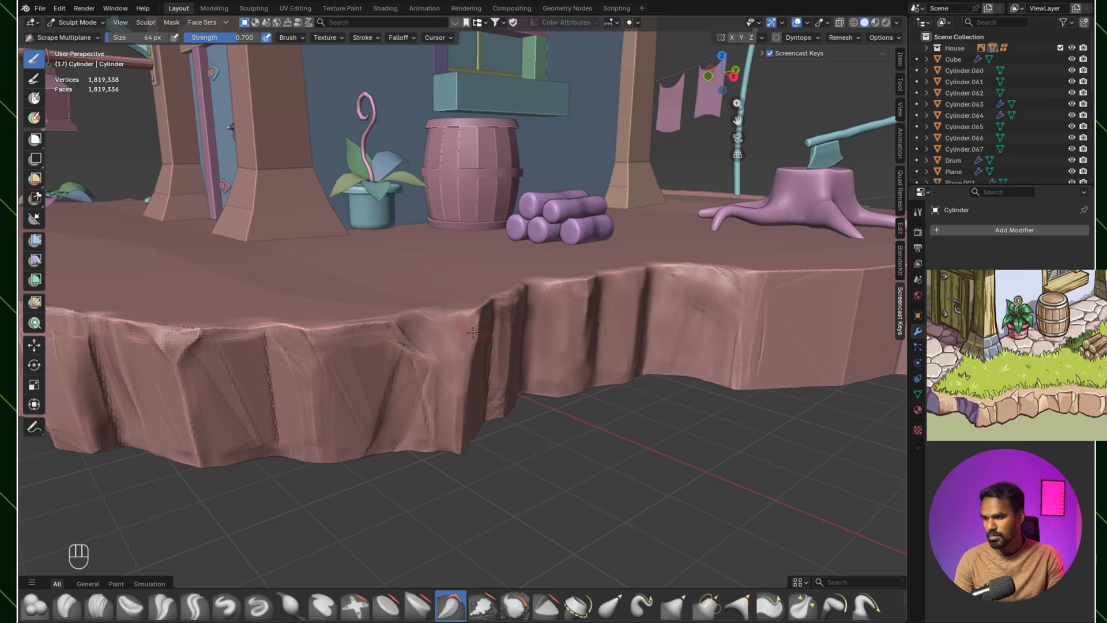
key(bracketright)
key(bracketright)
key(bracketright)
key(bracketright)
key(bracketright)
key(bracketright)
mouse_move(469, 365)
mouse_down()
mouse_move(471, 339)
mouse_move(462, 392)
mouse_move(401, 330)
mouse_up()
drag(478, 316, 466, 363)
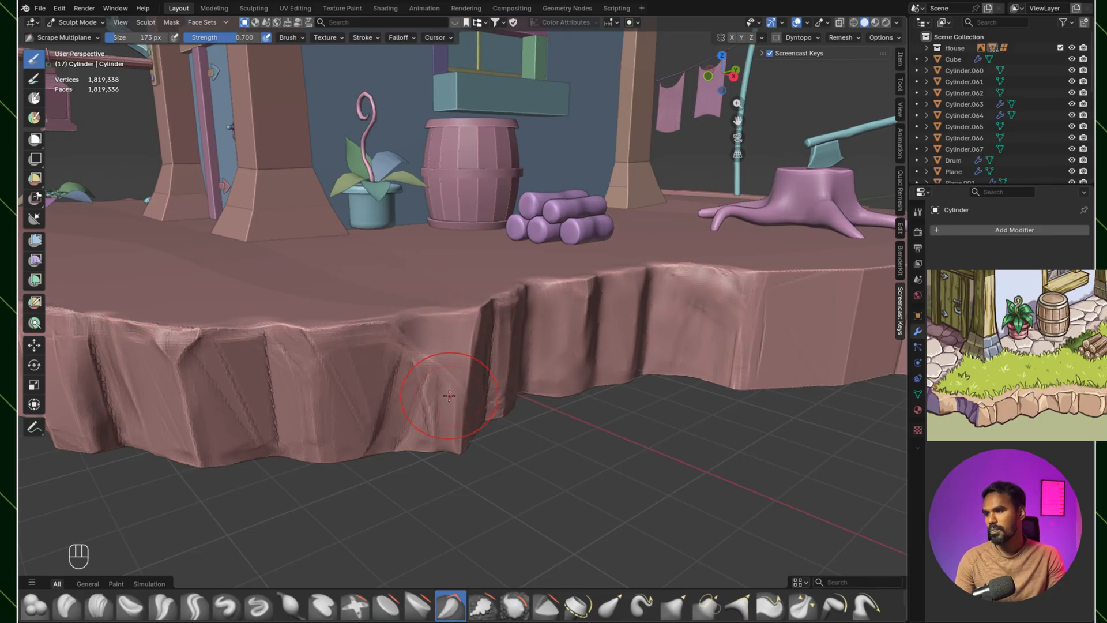
Step: Flatten and soften the adjoining creased face and the narrow fold behind the corner with Scrape Multiplane at 173 px
mouse_move(312, 361)
shift+mouse_down()
mouse_move(346, 375)
mouse_move(381, 363)
mouse_move(403, 378)
mouse_move(412, 424)
shift+mouse_up()
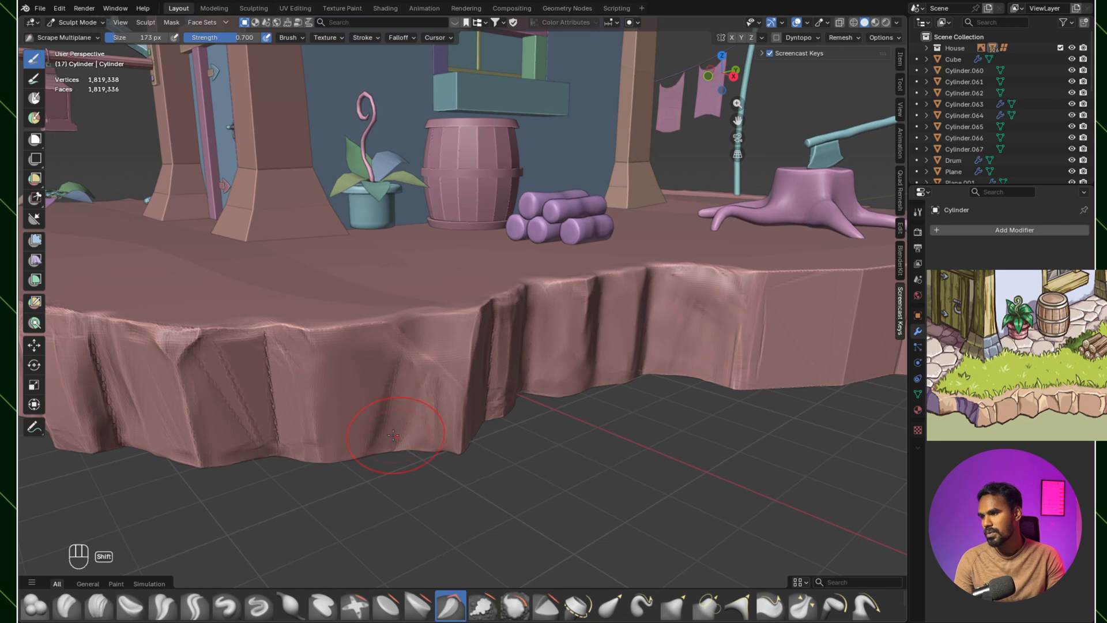
drag(315, 368, 331, 451)
mouse_move(324, 342)
mouse_down()
mouse_move(403, 343)
mouse_move(362, 466)
mouse_up()
mouse_move(421, 349)
middle_down()
mouse_move(317, 326)
mouse_move(381, 346)
middle_up()
drag(381, 346, 352, 346)
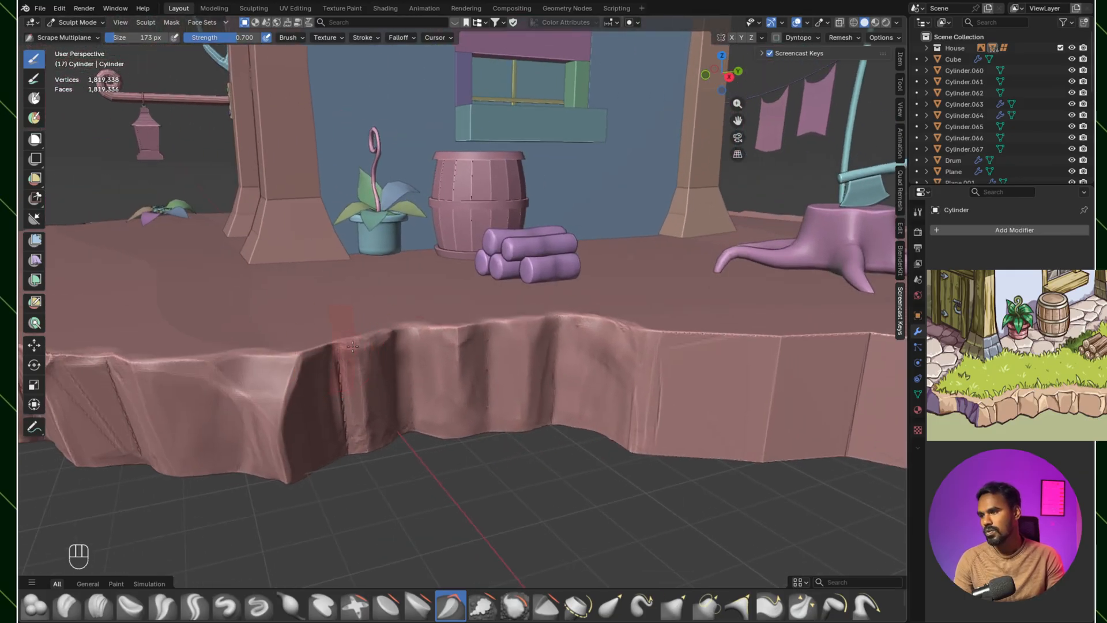
shift+drag(350, 437, 347, 425)
ctrl+middle_drag(352, 427, 392, 496)
mouse_move(433, 426)
middle_down()
mouse_move(513, 436)
mouse_move(562, 408)
middle_up()
Step: Even out the recessed rock face in front of the doorway pillar with Scrape Multiplane at 90 px
key(bracketleft)
key(bracketleft)
key(bracketleft)
key(bracketleft)
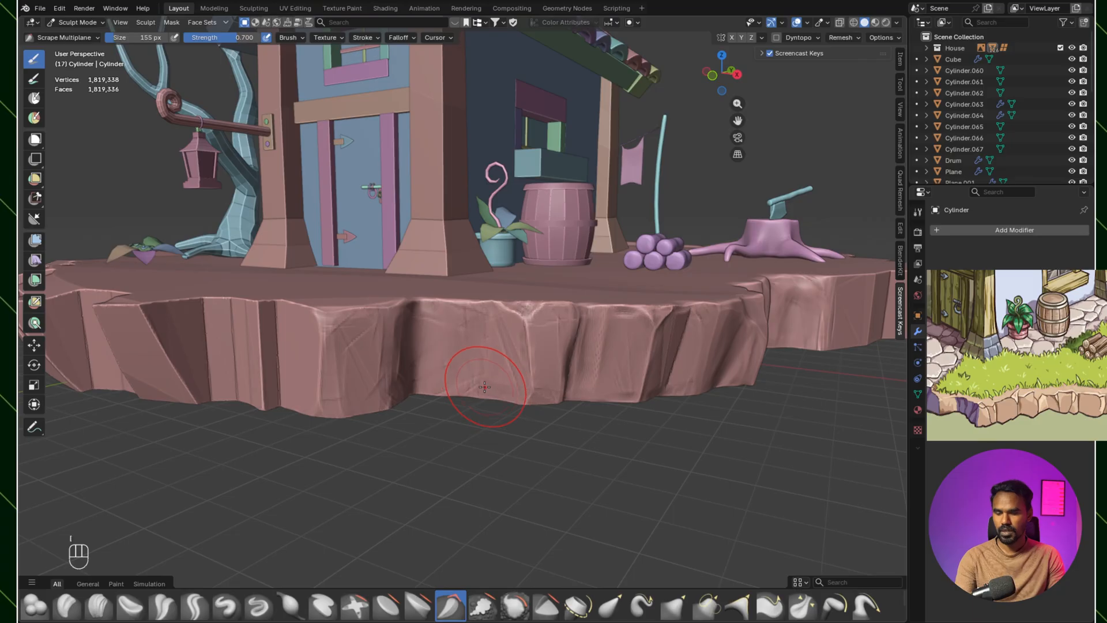
key(bracketleft)
key(bracketleft)
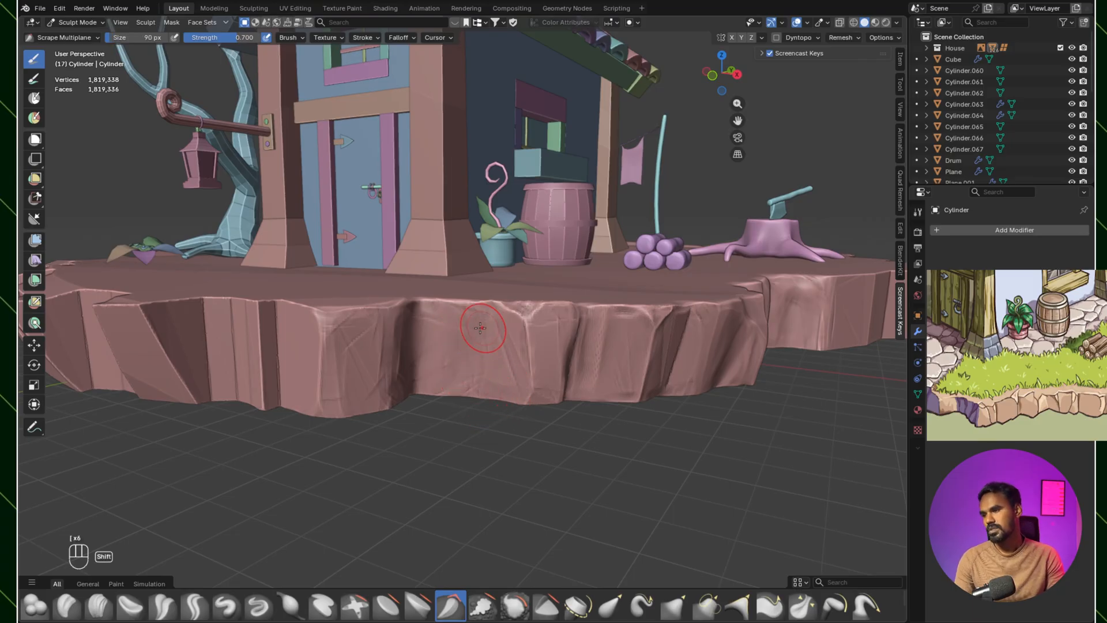
mouse_move(493, 344)
shift+mouse_down()
mouse_move(517, 368)
mouse_move(489, 311)
mouse_move(436, 367)
shift+mouse_up()
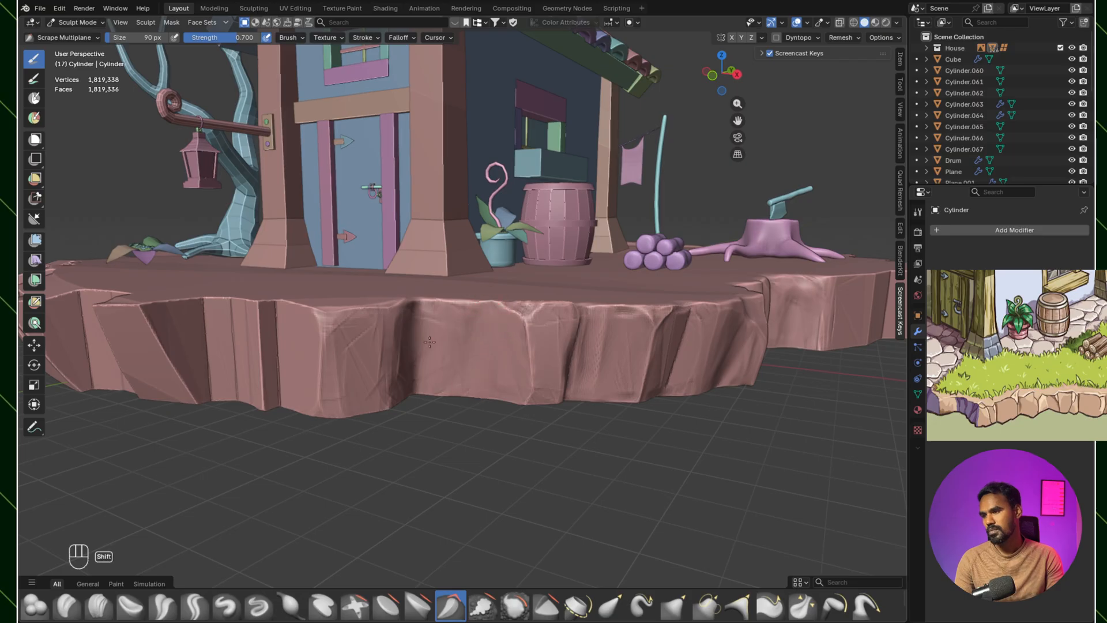
mouse_move(476, 432)
middle_down()
mouse_move(513, 351)
mouse_move(498, 346)
middle_up()
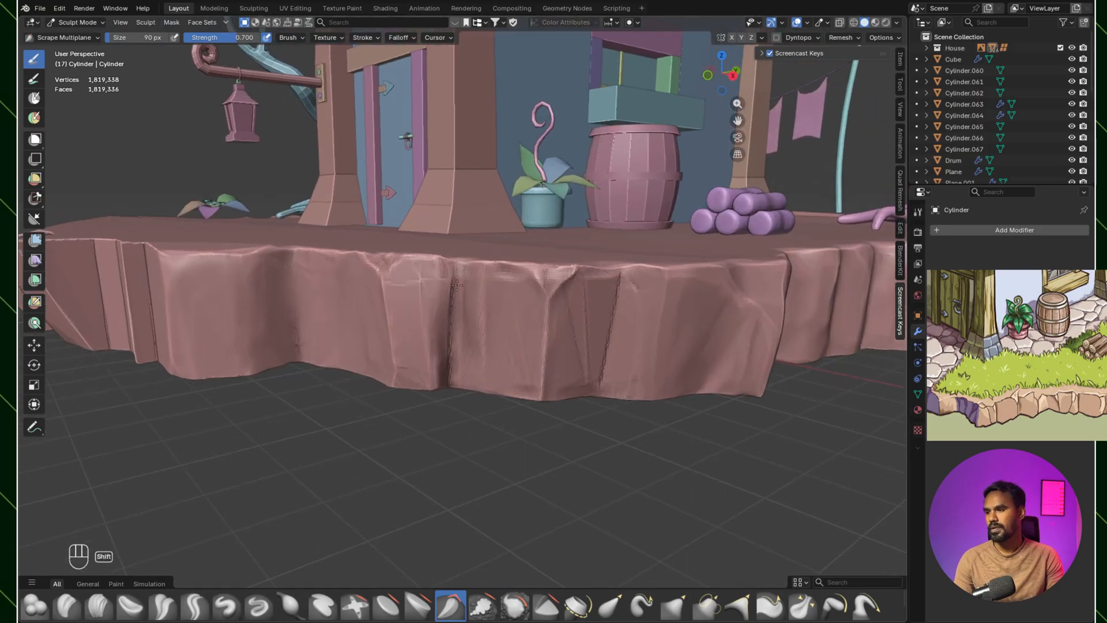
Step: Scrape and soften the rounded block and the chipped rim corner on either side of the recessed face at 90 px
shift+middle_drag(387, 267, 602, 375)
middle_drag(602, 375, 625, 403)
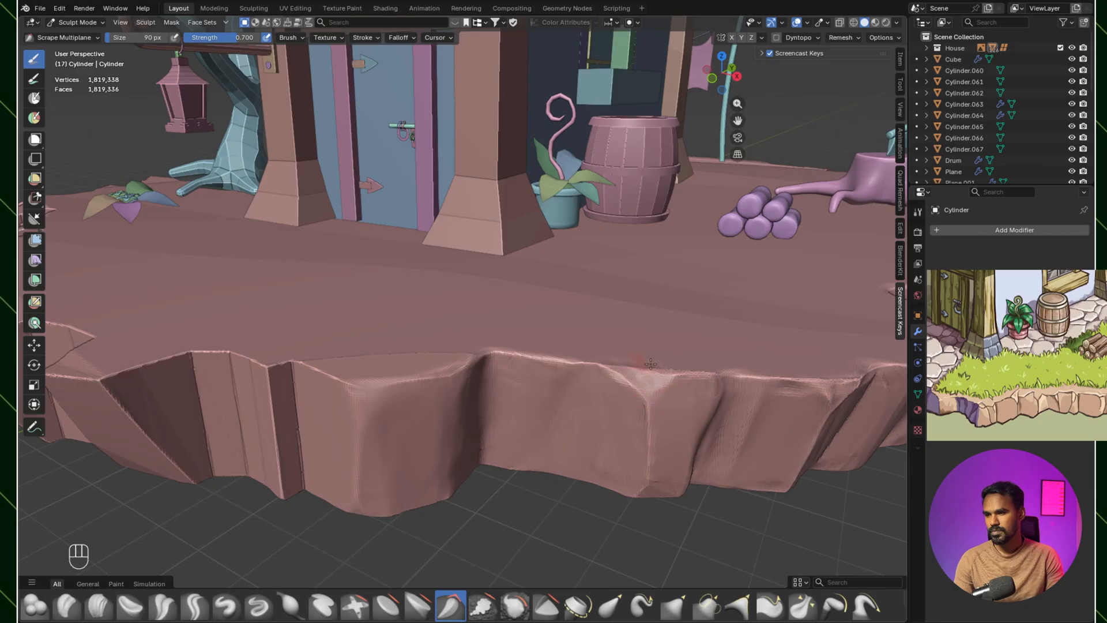
middle_drag(346, 390, 323, 369)
shift+middle_drag(323, 369, 92, 230)
ctrl+middle_drag(467, 332, 462, 380)
mouse_move(461, 381)
middle_down()
mouse_move(404, 374)
mouse_move(398, 450)
middle_up()
ctrl+middle_drag(398, 450, 398, 398)
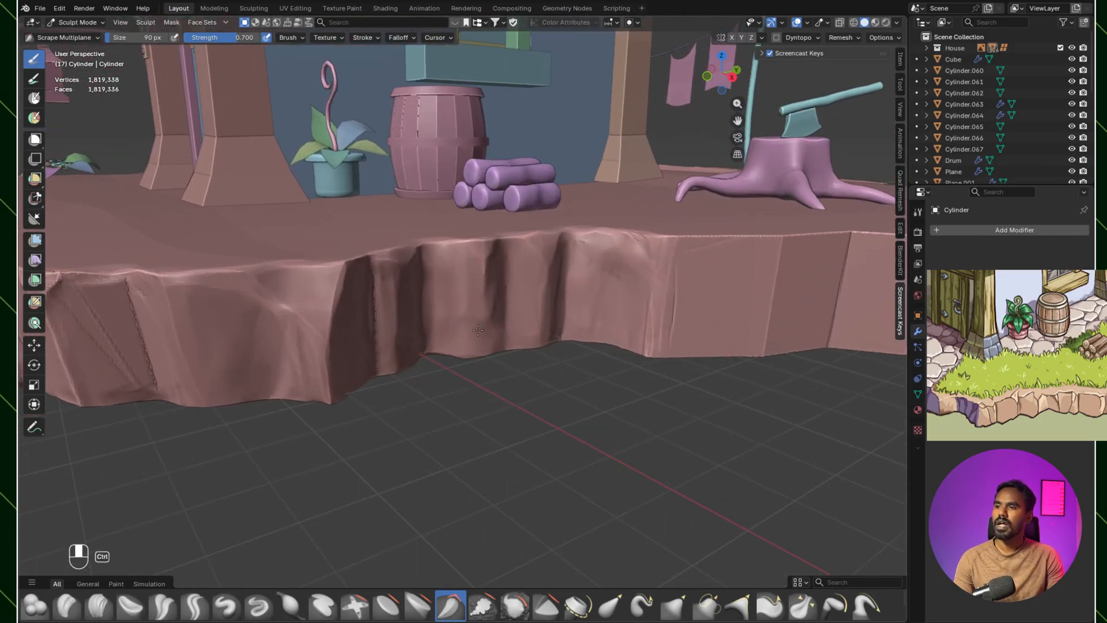
Step: Carve into the rock corner between the log pile and the tree stump with Clay Strips at 49 px
click(98, 605)
mouse_move(193, 562)
ctrl+middle_down()
mouse_move(495, 285)
mouse_move(616, 252)
ctrl+middle_up()
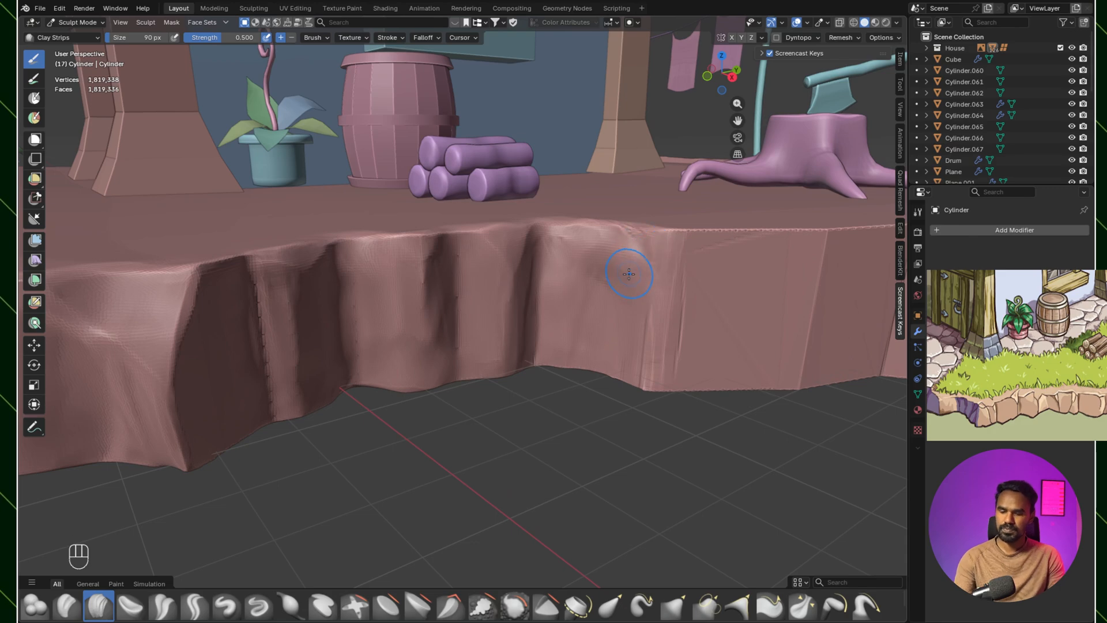
scroll(626, 268, down, 5)
middle_drag(626, 268, 524, 376)
key(ctrl+shift+s)
middle_drag(702, 506, 323, 433)
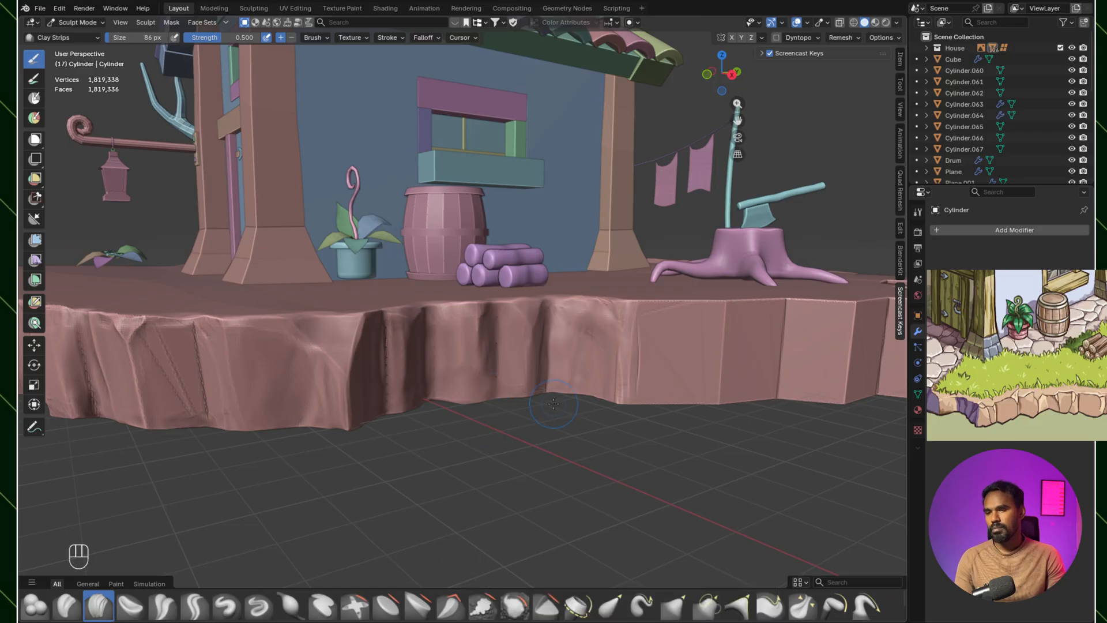
shift+middle_drag(553, 404, 507, 370)
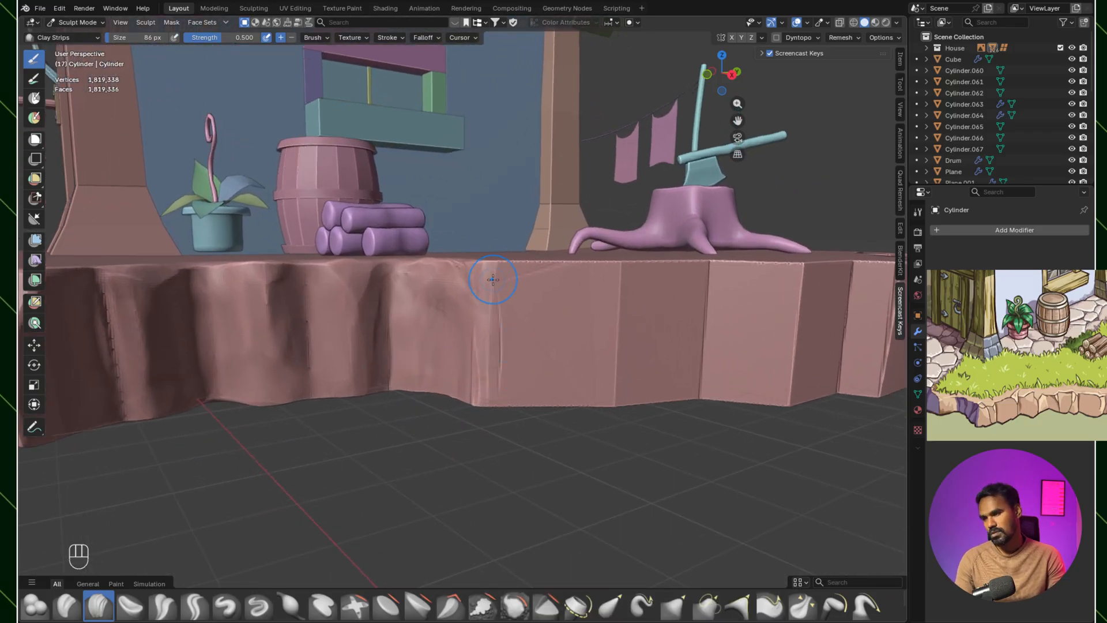
key(ctrl+z)
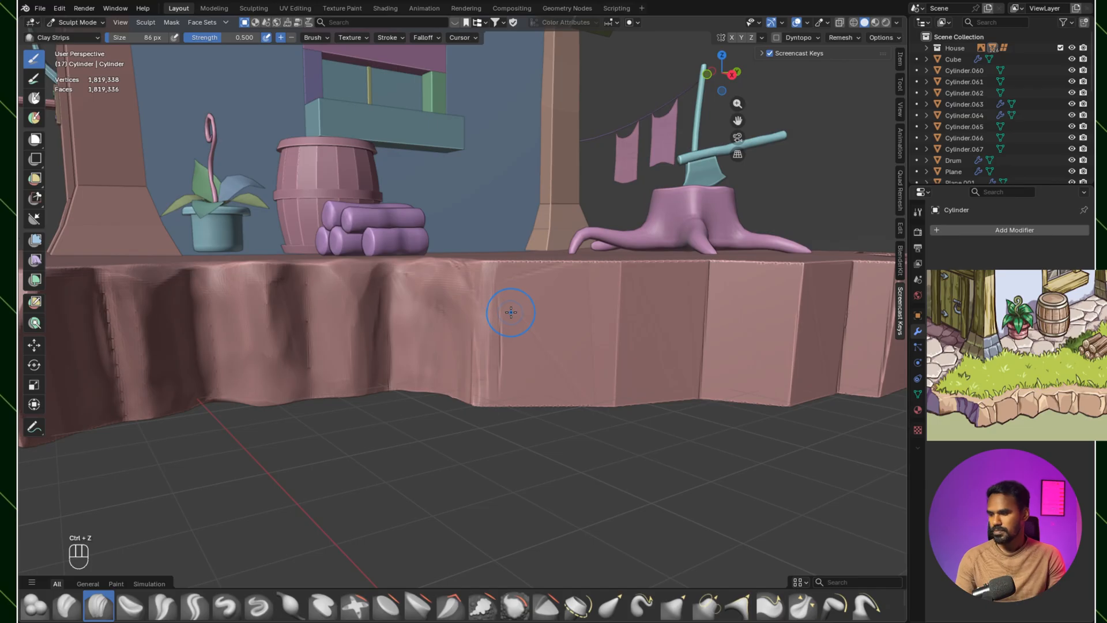
middle_drag(504, 341, 919, 341)
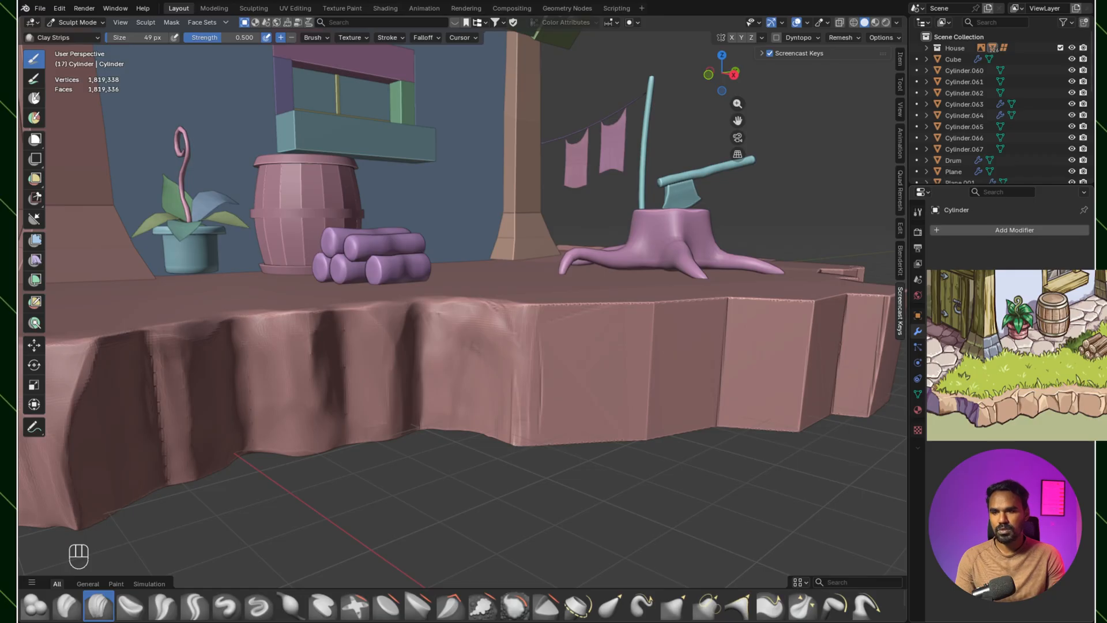
middle_drag(701, 360, 531, 326)
mouse_move(531, 327)
ctrl+mouse_down()
mouse_move(524, 404)
mouse_move(552, 381)
mouse_move(557, 402)
ctrl+mouse_up()
Step: Carve vertical cracks and rim chips into the flat rock faces below the tree stump with Clay Strips
ctrl+drag(635, 315, 623, 439)
mouse_move(608, 320)
ctrl+mouse_down()
mouse_move(606, 437)
mouse_move(650, 382)
ctrl+mouse_up()
mouse_move(660, 321)
ctrl+mouse_down()
mouse_move(612, 366)
mouse_move(595, 346)
ctrl+mouse_up()
middle_drag(631, 343, 609, 359)
mouse_move(508, 375)
ctrl+mouse_down()
mouse_move(565, 382)
mouse_move(501, 372)
ctrl+mouse_up()
mouse_move(533, 415)
shift+middle_down()
mouse_move(517, 378)
mouse_move(435, 297)
shift+middle_up()
ctrl+drag(498, 393, 515, 370)
Step: Chip the vertical edges and upper rim of the blocks beyond the tree stump with Clay Strips
mouse_move(601, 377)
ctrl+mouse_down()
mouse_move(623, 323)
mouse_move(603, 378)
ctrl+mouse_up()
mouse_move(584, 259)
middle_down()
mouse_move(440, 265)
mouse_move(462, 354)
middle_up()
ctrl+drag(506, 317, 489, 327)
ctrl+drag(425, 363, 348, 367)
mouse_move(349, 367)
ctrl+mouse_down()
mouse_move(454, 358)
mouse_move(463, 453)
ctrl+mouse_up()
mouse_move(461, 453)
middle_down()
mouse_move(474, 387)
mouse_move(452, 375)
mouse_move(497, 388)
middle_up()
mouse_move(429, 375)
middle_down()
mouse_move(534, 346)
mouse_move(554, 377)
mouse_move(539, 346)
middle_up()
ctrl+drag(545, 296, 685, 303)
Step: Add chips to the foot of the flat faces and the fold beside the log pile with Clay Strips at 39 px
ctrl+drag(483, 407, 464, 432)
ctrl+drag(440, 424, 446, 347)
ctrl+drag(448, 318, 462, 372)
middle_drag(467, 398, 426, 395)
ctrl+drag(381, 355, 352, 364)
key(ctrl+z)
mouse_move(351, 364)
middle_down()
mouse_move(602, 347)
mouse_move(516, 406)
mouse_move(500, 376)
mouse_move(398, 358)
mouse_move(318, 365)
middle_up()
ctrl+drag(318, 364, 385, 370)
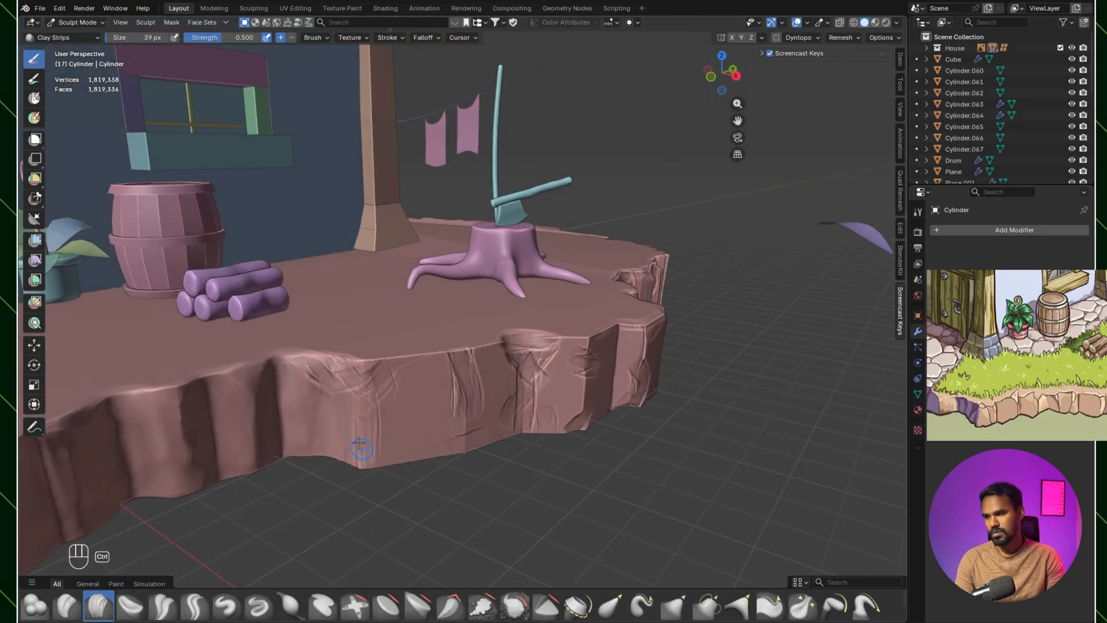
middle_drag(289, 421, 465, 369)
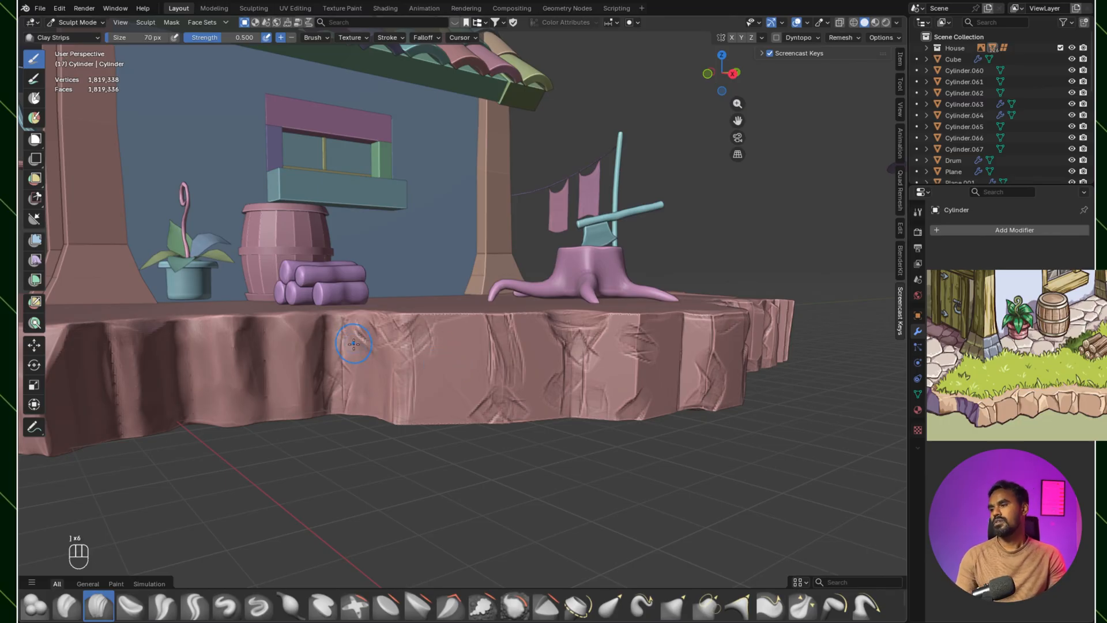
Step: Flatten the freshly carved corner face beside the log pile with Scrape Multiplane at 104 px
click(454, 612)
shift+middle_drag(479, 406, 517, 355)
mouse_move(419, 388)
shift+middle_down()
mouse_move(705, 340)
mouse_move(568, 435)
mouse_move(470, 447)
shift+middle_up()
scroll(549, 383, down, 1)
scroll(552, 378, up, 1)
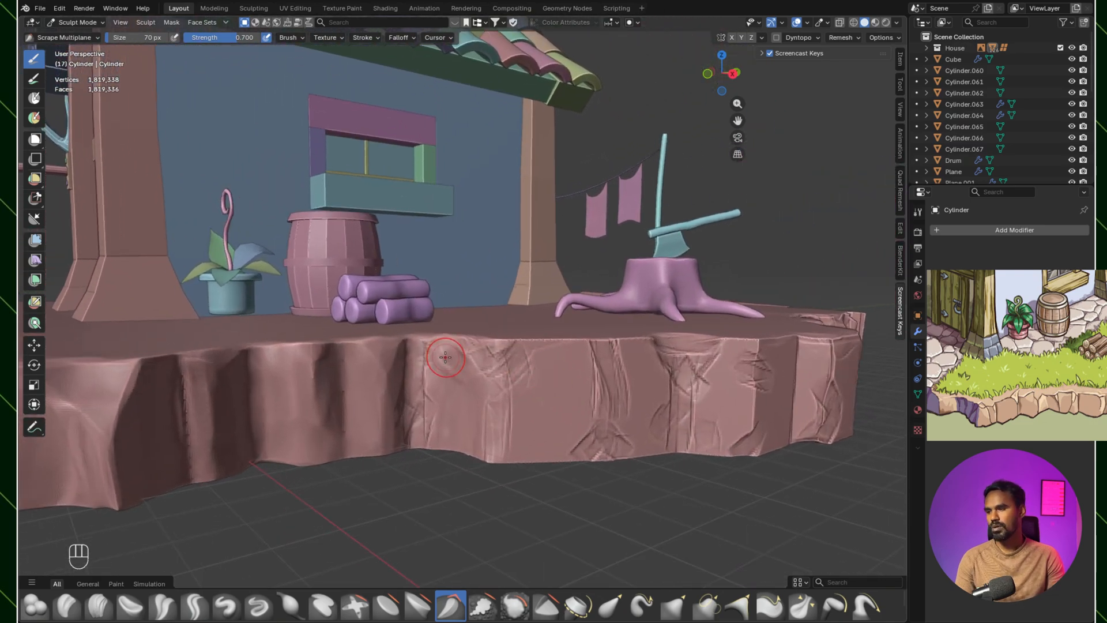
key(bracketright)
key(bracketright)
key(bracketright)
key(bracketright)
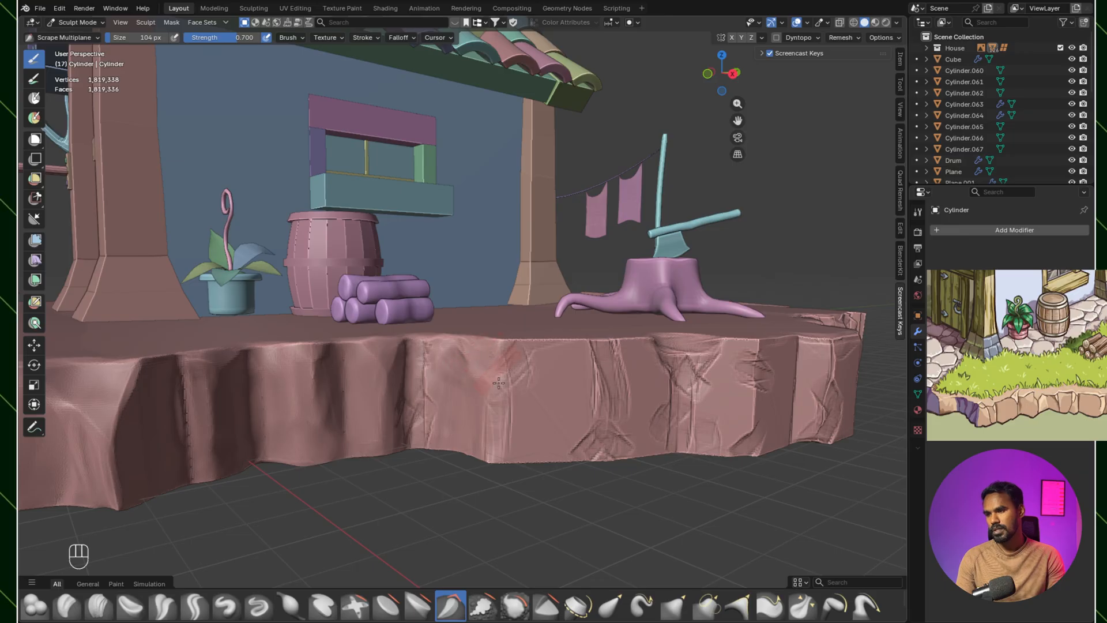
mouse_move(573, 427)
middle_down()
mouse_move(498, 504)
mouse_move(460, 476)
mouse_move(469, 491)
middle_up()
Step: Soften the carved cracks and chips in the rock faces below the tree stump with the Smooth brush at 104 px
key(shift+s)
mouse_move(511, 440)
shift+mouse_down()
mouse_move(522, 461)
mouse_move(490, 467)
mouse_move(498, 478)
shift+mouse_up()
shift+middle_drag(497, 477, 500, 372)
drag(507, 429, 533, 445)
middle_drag(533, 446, 537, 423)
drag(548, 337, 565, 353)
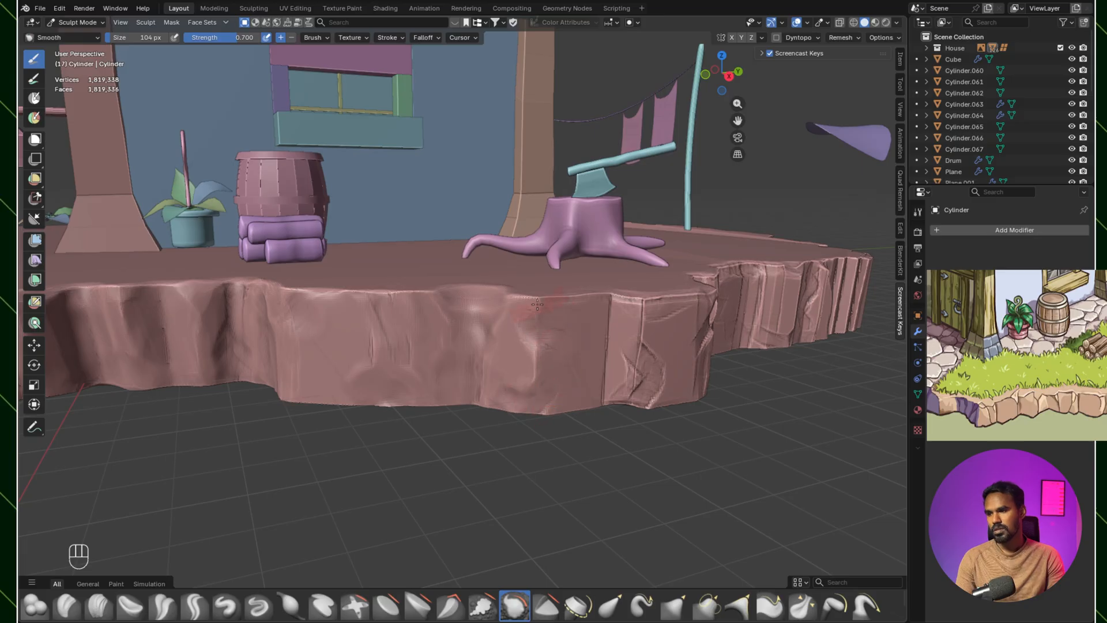
drag(449, 399, 337, 397)
mouse_move(338, 397)
middle_down()
mouse_move(399, 356)
mouse_move(374, 382)
mouse_move(436, 439)
mouse_move(455, 398)
middle_up()
Step: Flatten the cracked end block in front of the tree stump with Scrape Multiplane at 104 px
key(shift+t)
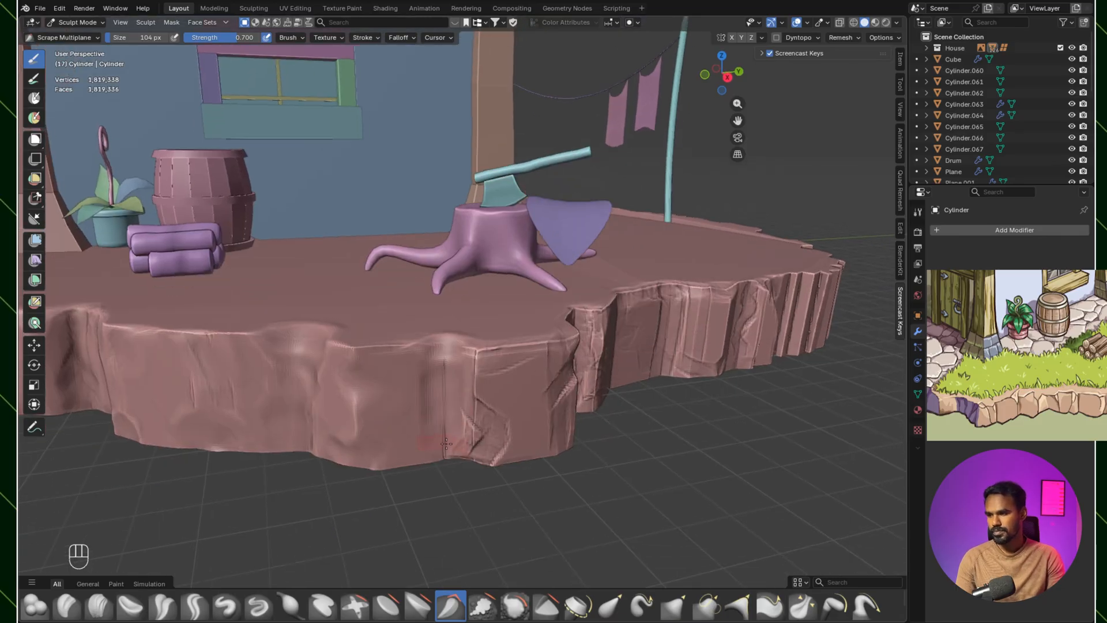
drag(495, 352, 480, 394)
middle_drag(529, 415, 463, 323)
middle_drag(481, 375, 462, 346)
ctrl+middle_drag(462, 346, 458, 383)
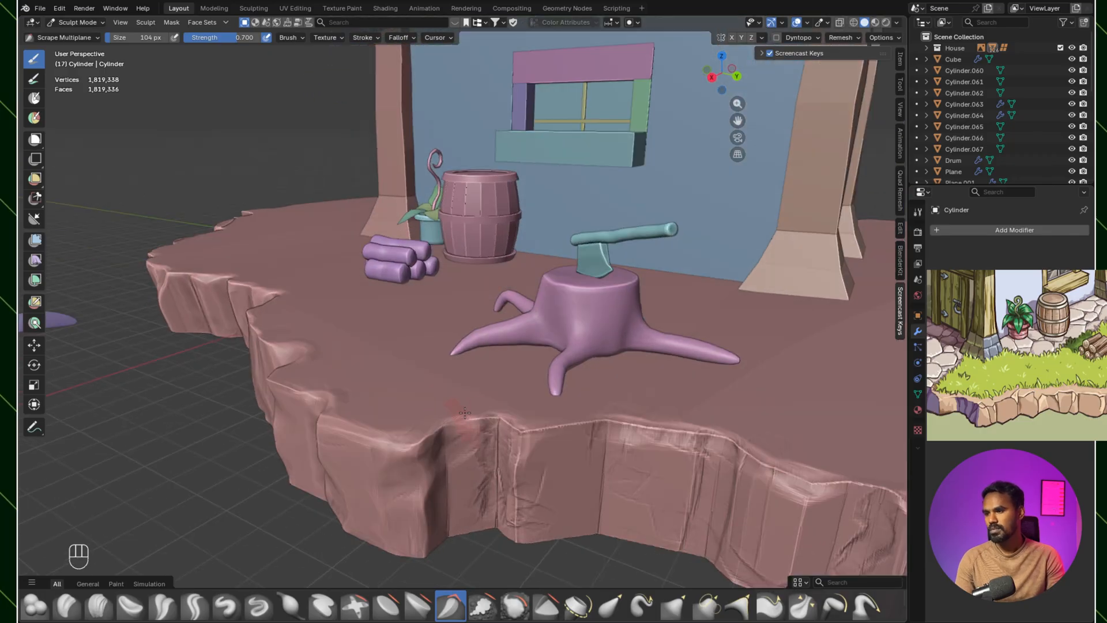
Step: Scrape the creased recess and flat faces beyond the end block into smooth folds with Scrape Multiplane at 104 px
shift+middle_drag(493, 459, 478, 348)
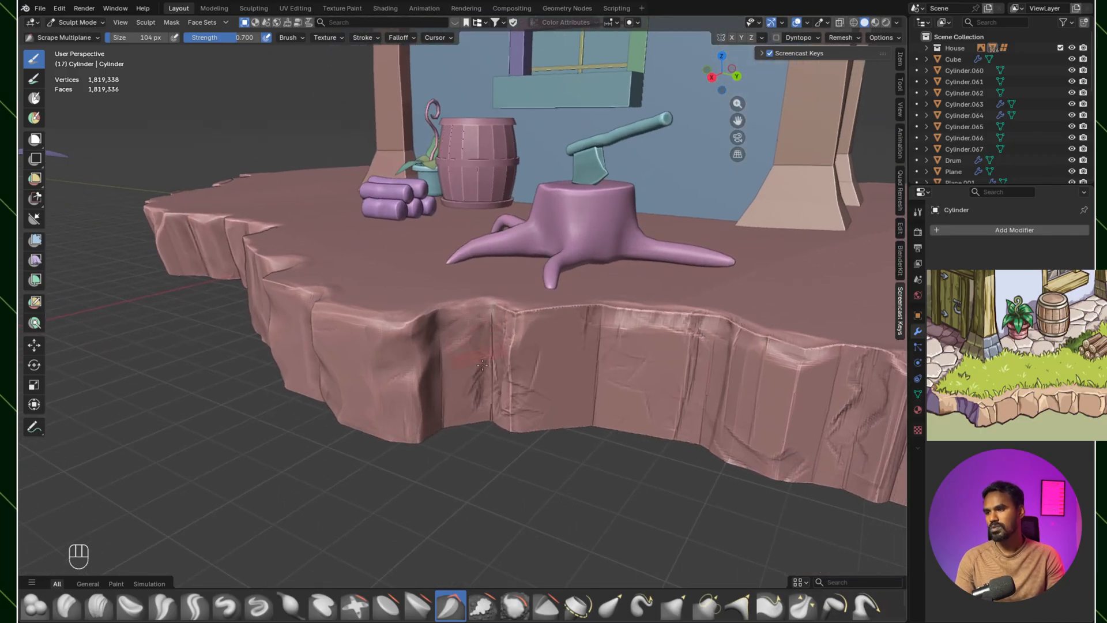
middle_drag(512, 359, 584, 275)
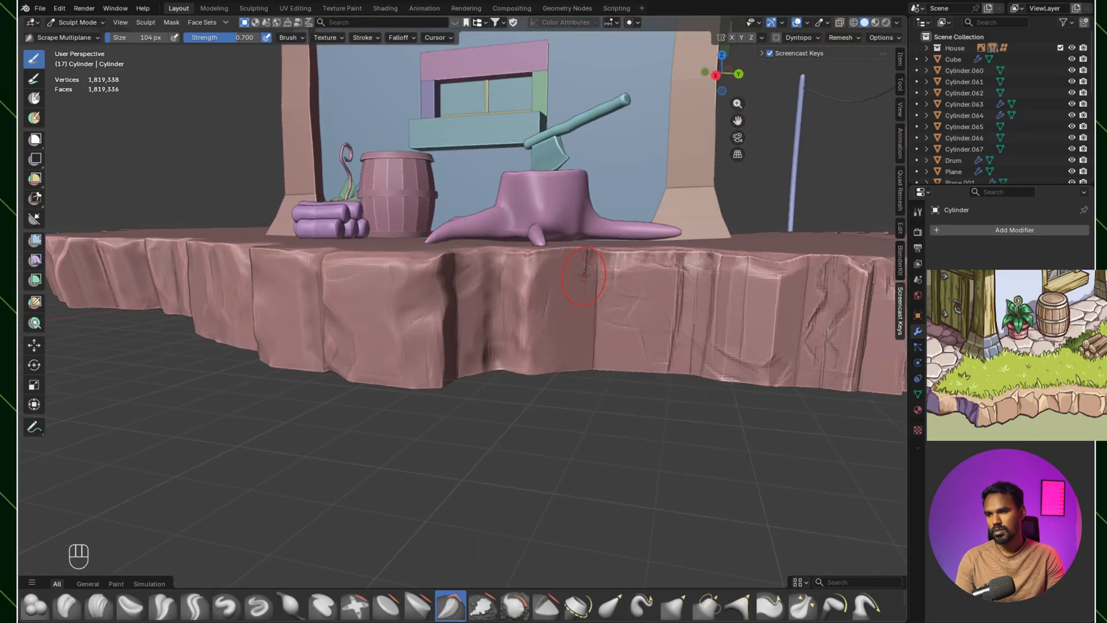
mouse_move(654, 261)
mouse_down()
mouse_move(683, 288)
mouse_move(601, 280)
mouse_move(587, 260)
mouse_move(597, 332)
mouse_up()
middle_drag(610, 331, 502, 346)
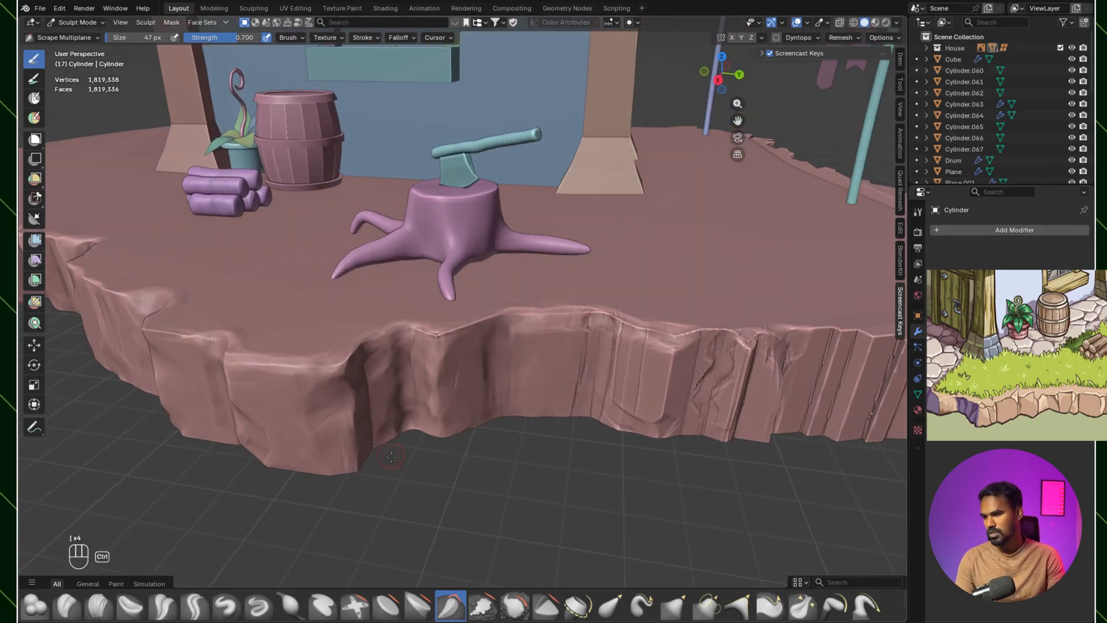
Step: Try to cut a vertical crack into the rock face below the tree stump with Crease Sharp at 47 px
click(194, 606)
drag(499, 325, 500, 415)
key(ctrl+z)
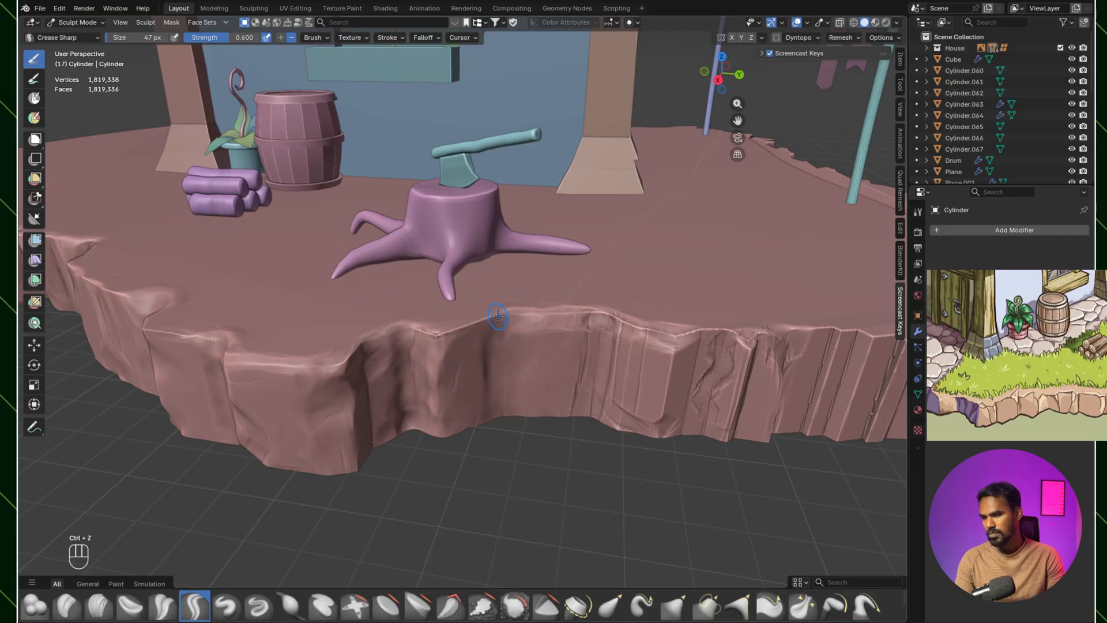
key(ctrl+z)
mouse_move(497, 411)
middle_down()
mouse_move(490, 375)
mouse_move(513, 393)
middle_up()
key(ctrl+z)
key(ctrl+z)
Step: Switch to the Smooth brush and set its strength to 0.491
drag(534, 365, 600, 487)
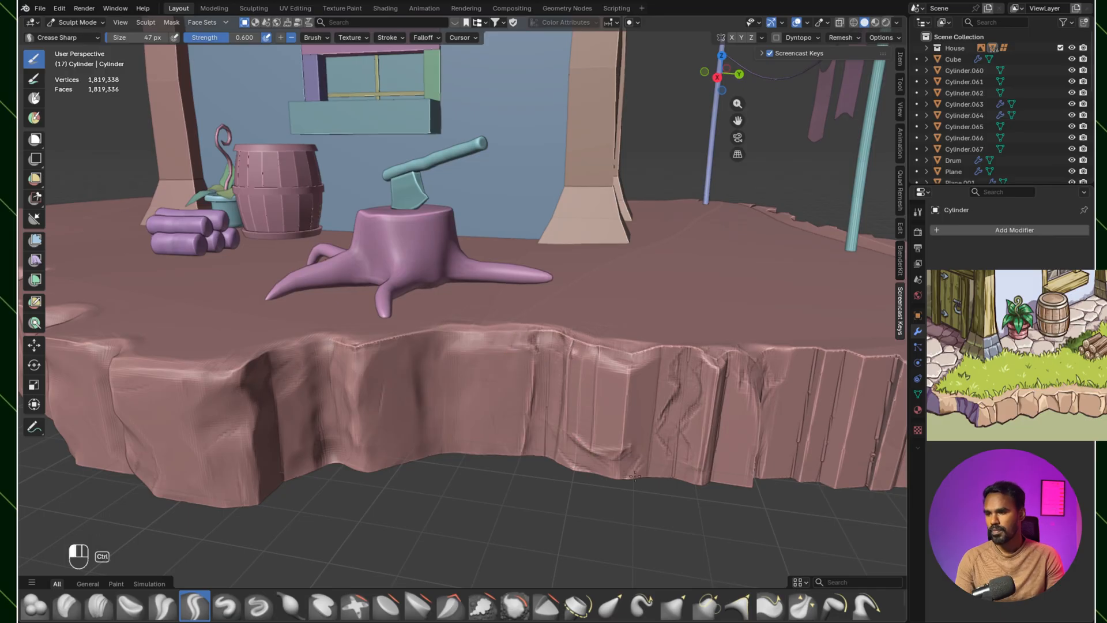
drag(670, 376, 707, 362)
click(510, 600)
drag(230, 38, 205, 36)
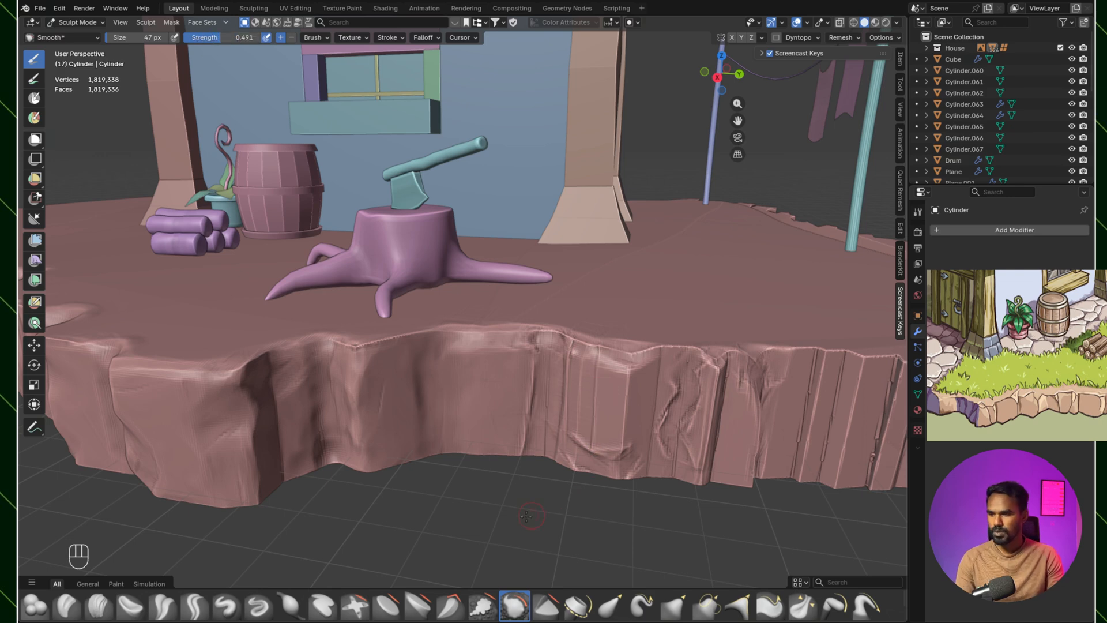
Step: Soften the jagged cracks in the ridged side faces beyond the tree stump with Scrape Multiplane at 47 px
click(450, 606)
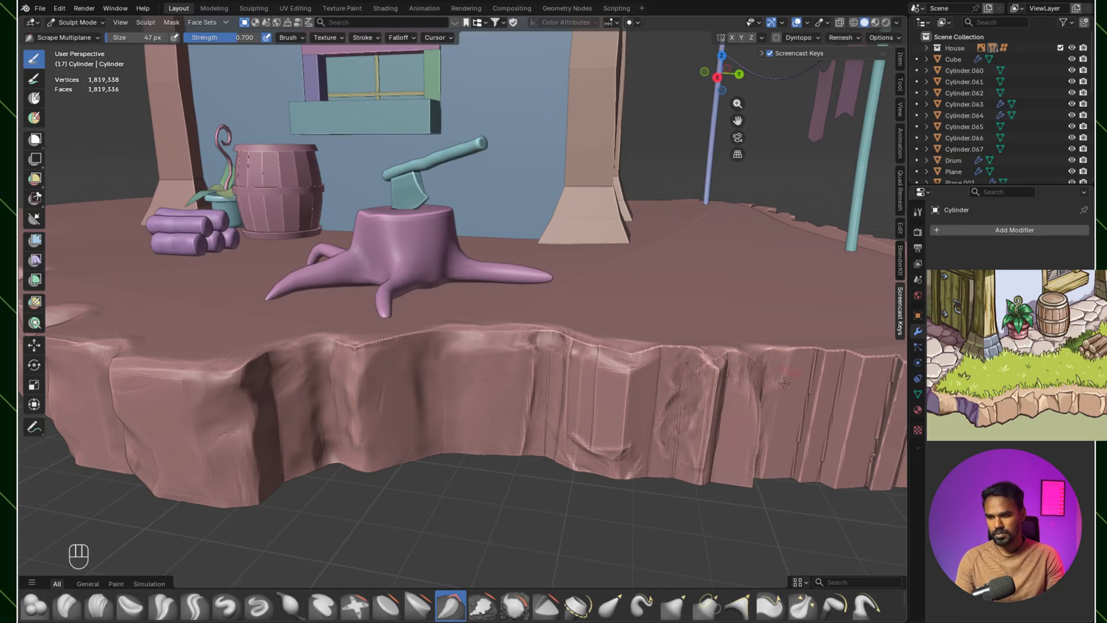
middle_drag(724, 348, 626, 399)
mouse_move(555, 401)
middle_down()
mouse_move(713, 398)
mouse_move(654, 417)
mouse_move(548, 385)
mouse_move(540, 401)
mouse_move(527, 396)
mouse_move(542, 402)
middle_up()
ctrl+middle_drag(542, 402, 559, 371)
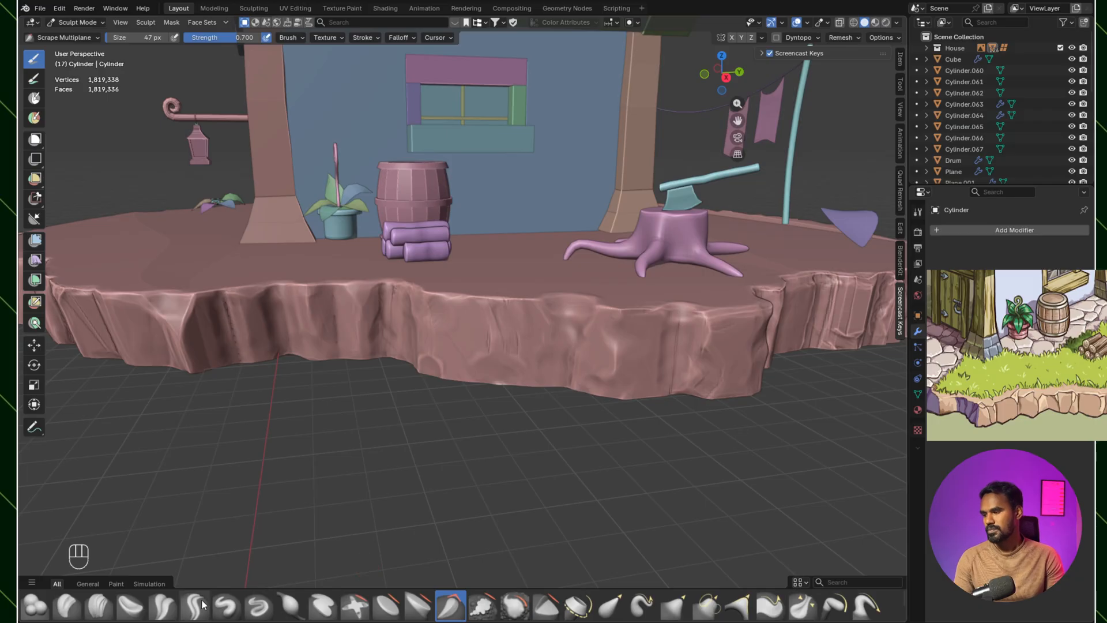
Step: Try cracks in the rock face between the log pile and tree stump with Crease Polish and Crease Sharp at 85 px
click(163, 606)
middle_drag(422, 314, 594, 299)
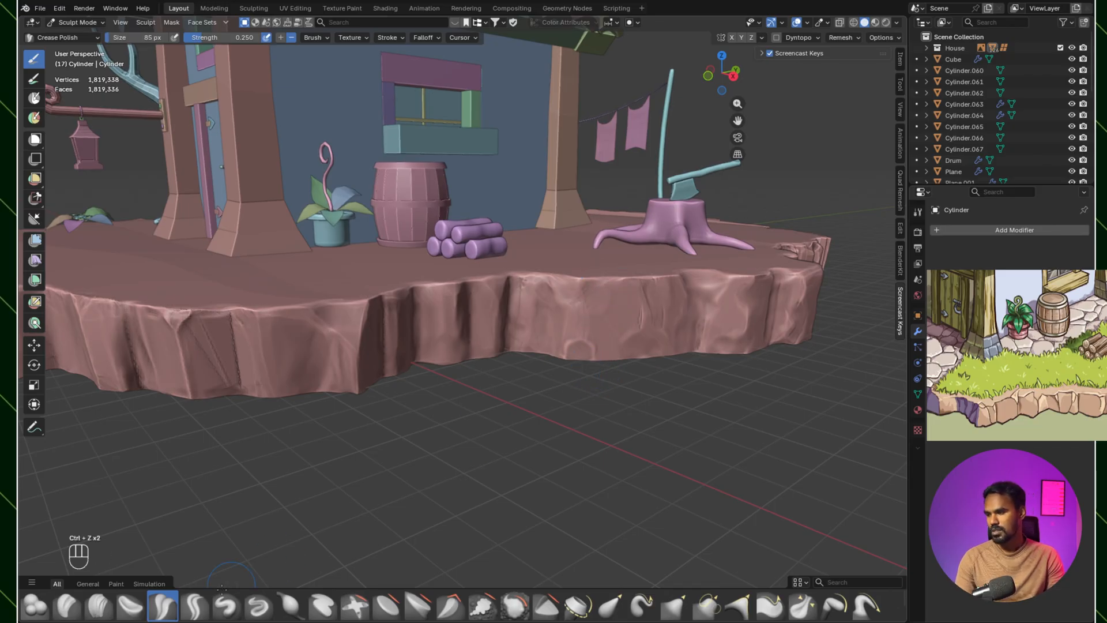
click(206, 597)
drag(592, 291, 575, 427)
key(ctrl+z)
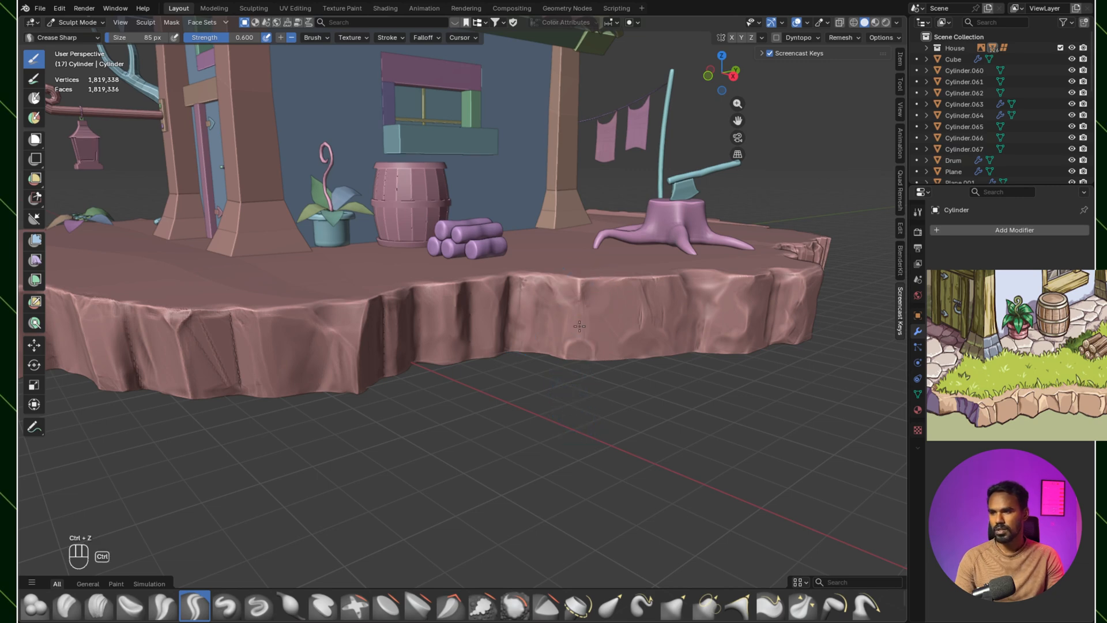
middle_drag(579, 284, 546, 387)
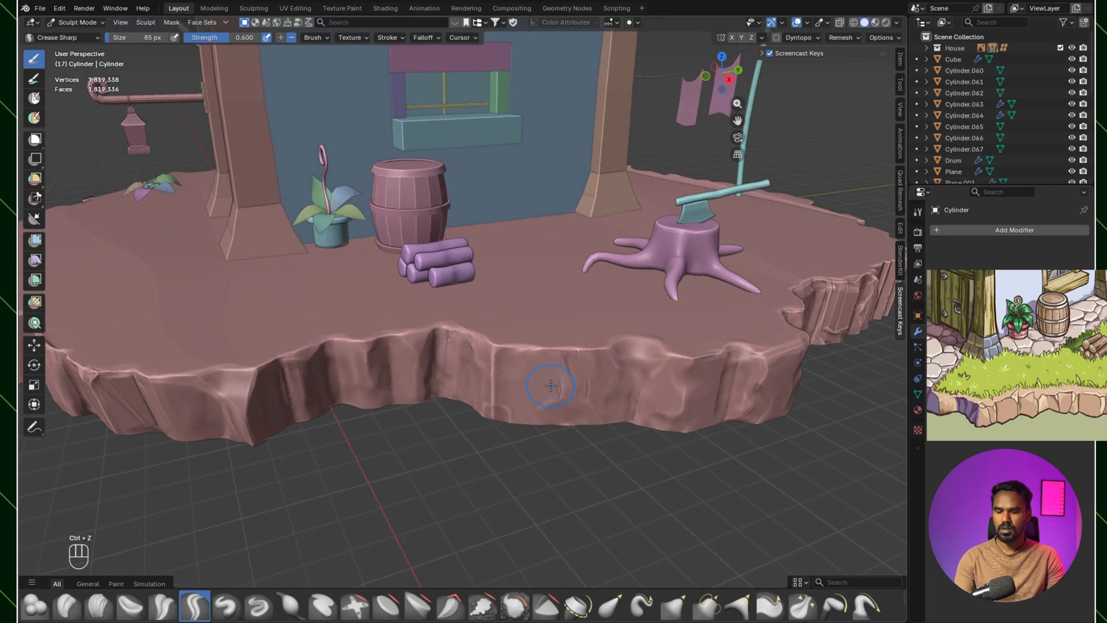
Step: Undo the last crack and sculpt a curved crease between the log pile and tree stump with Crease Sharp at 141 px
key(ctrl+z)
mouse_move(562, 350)
middle_down()
mouse_move(607, 387)
mouse_move(628, 348)
middle_up()
ctrl+drag(647, 340, 628, 376)
middle_drag(639, 406, 581, 392)
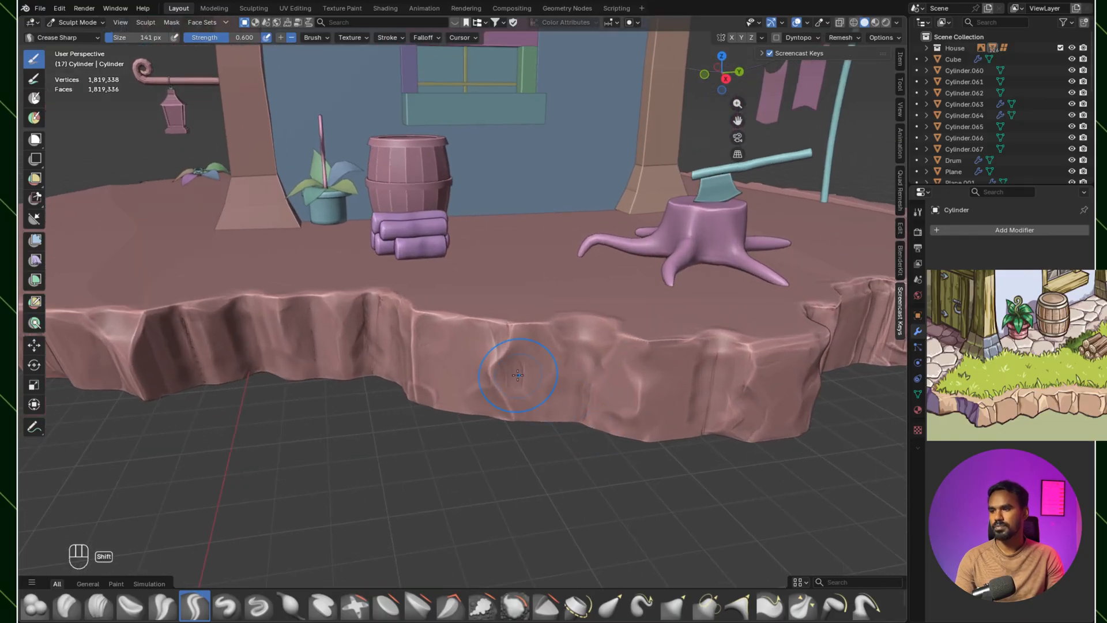
shift+middle_drag(560, 348, 410, 510)
key(ctrl+z)
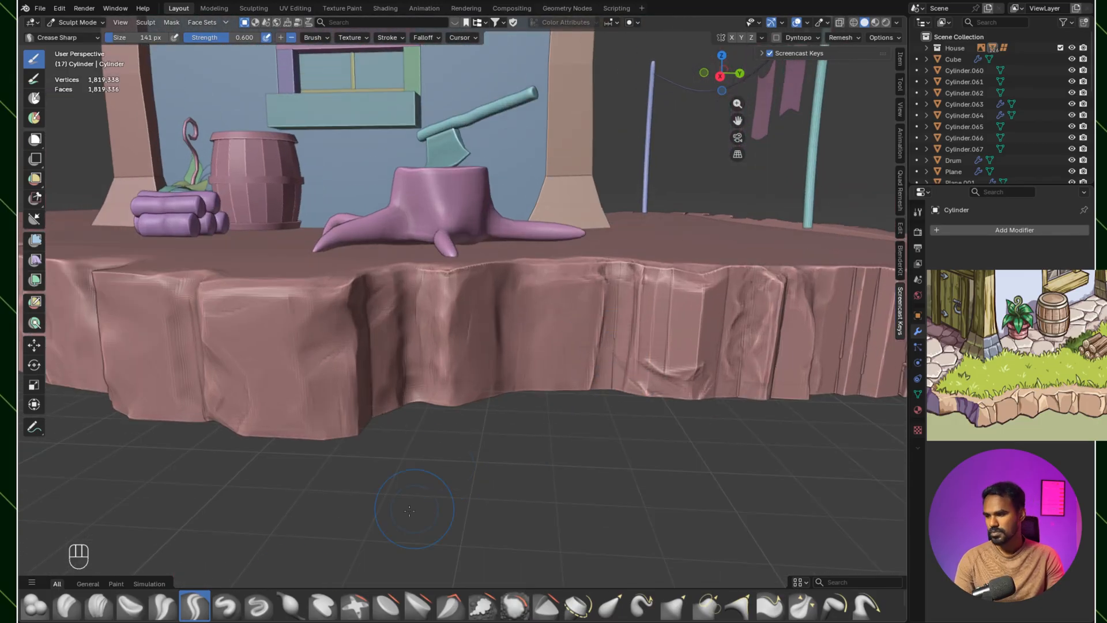
Step: Flatten and sharpen the ridged rock faces beyond the tree stump with Scrape Multiplane at 141 px
click(451, 605)
scroll(632, 266, up, 1)
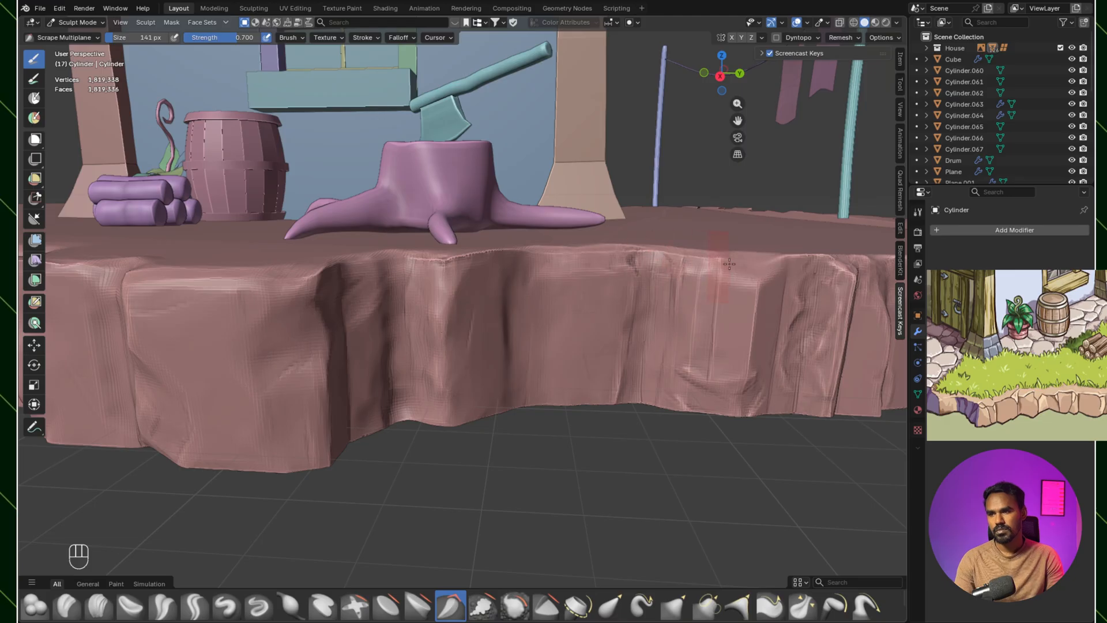
middle_drag(662, 255, 624, 352)
drag(669, 456, 686, 341)
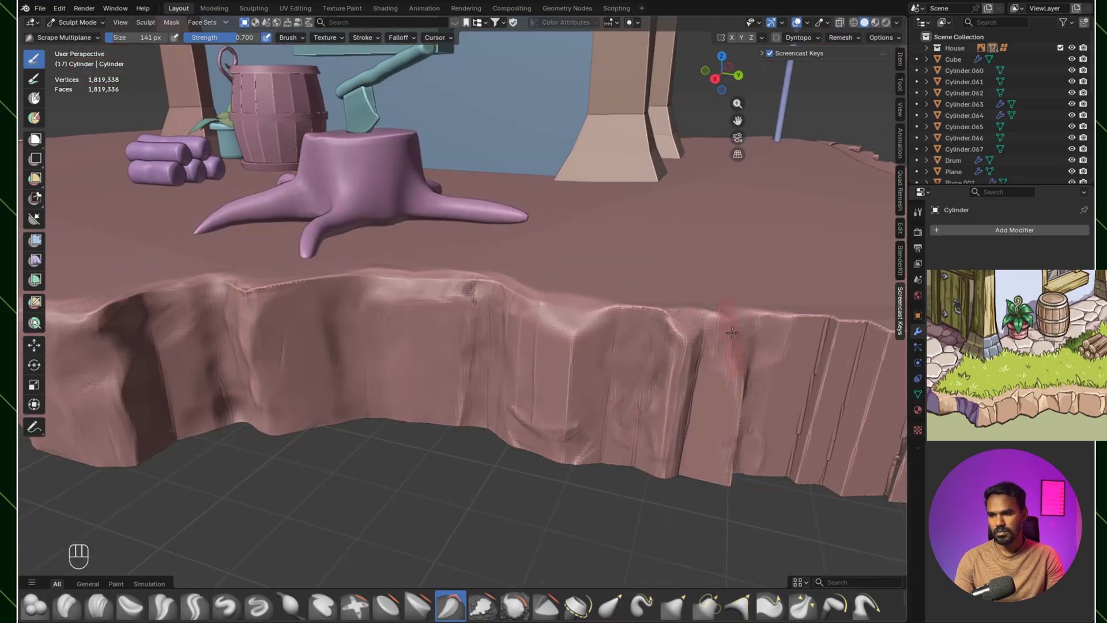
shift+middle_drag(777, 341, 692, 334)
drag(672, 431, 718, 326)
shift+drag(708, 447, 767, 323)
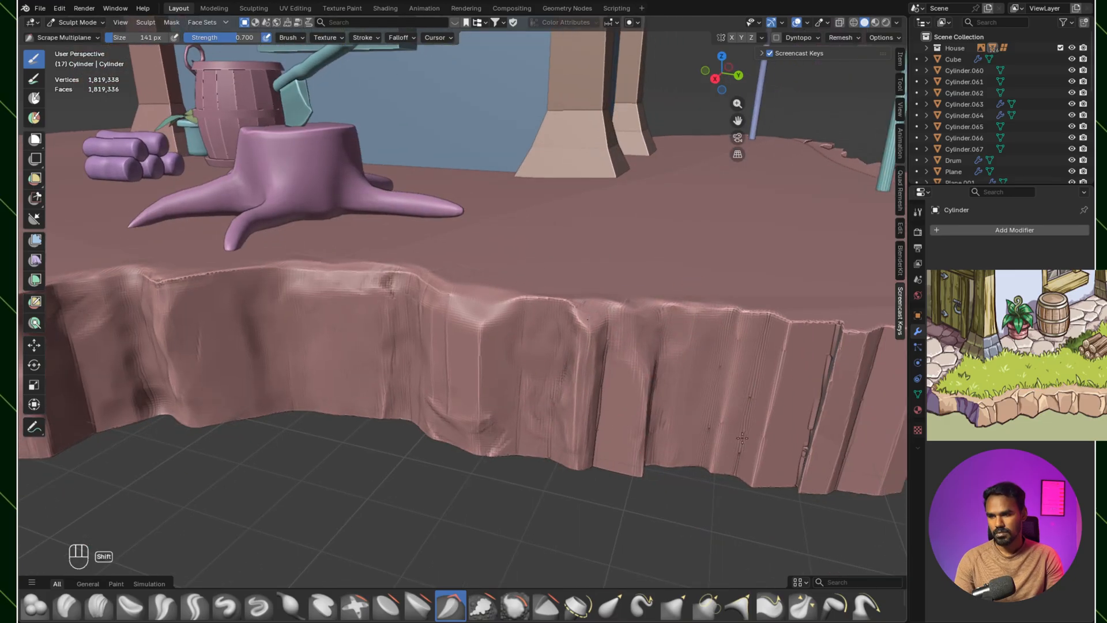
middle_drag(606, 430, 651, 404)
Step: Carve rough chips into the ridged side faces beyond the tree stump with Clay Strips at 45 px
scroll(634, 369, up, 2)
click(97, 614)
mouse_move(658, 329)
middle_down()
mouse_move(621, 343)
mouse_move(620, 372)
mouse_move(584, 345)
mouse_move(533, 347)
middle_up()
scroll(584, 343, up, 2)
ctrl+drag(537, 480, 507, 486)
mouse_move(511, 482)
middle_down()
mouse_move(461, 490)
mouse_move(500, 438)
middle_up()
key(bracketleft)
key(bracketleft)
key(bracketleft)
ctrl+drag(532, 367, 597, 393)
middle_drag(537, 501, 605, 417)
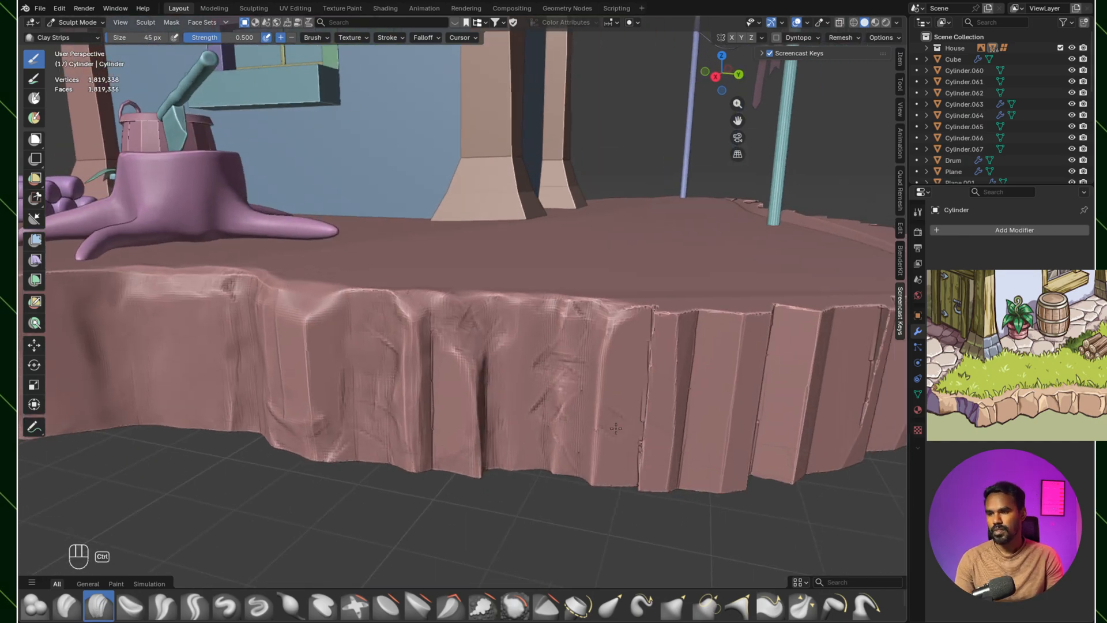
Step: Extend the 45 px Clay Strips chips onto the next flat facet past the narrow crack
shift+middle_drag(549, 463, 497, 464)
mouse_move(617, 317)
ctrl+mouse_down()
mouse_move(614, 346)
mouse_move(653, 321)
ctrl+mouse_up()
ctrl+drag(617, 322, 602, 406)
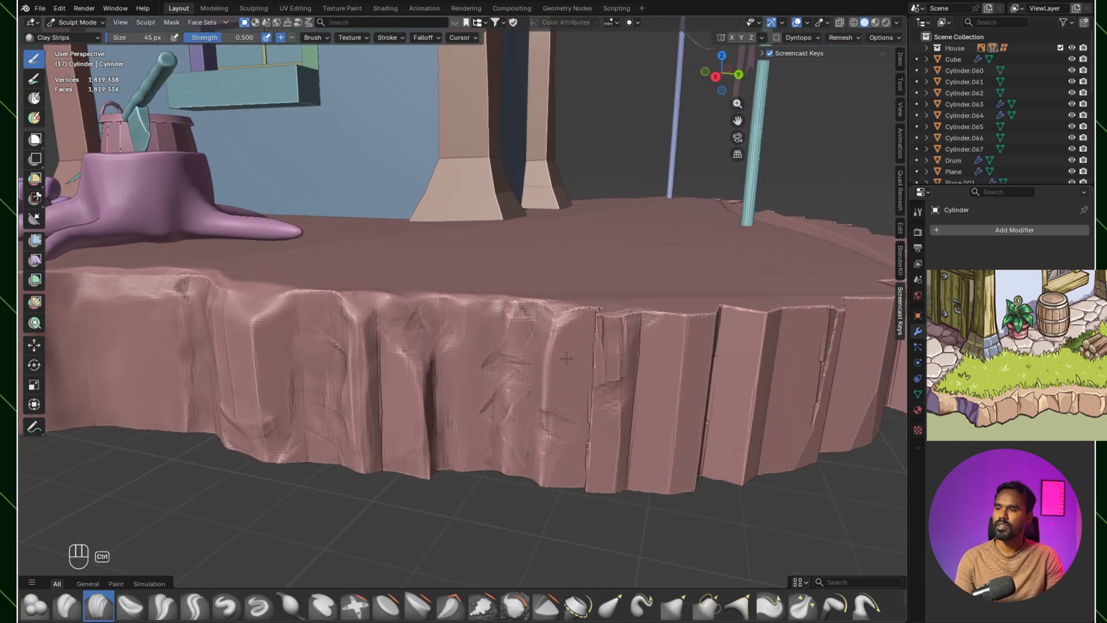
mouse_move(608, 317)
ctrl+middle_down()
mouse_move(615, 374)
mouse_move(692, 329)
ctrl+middle_up()
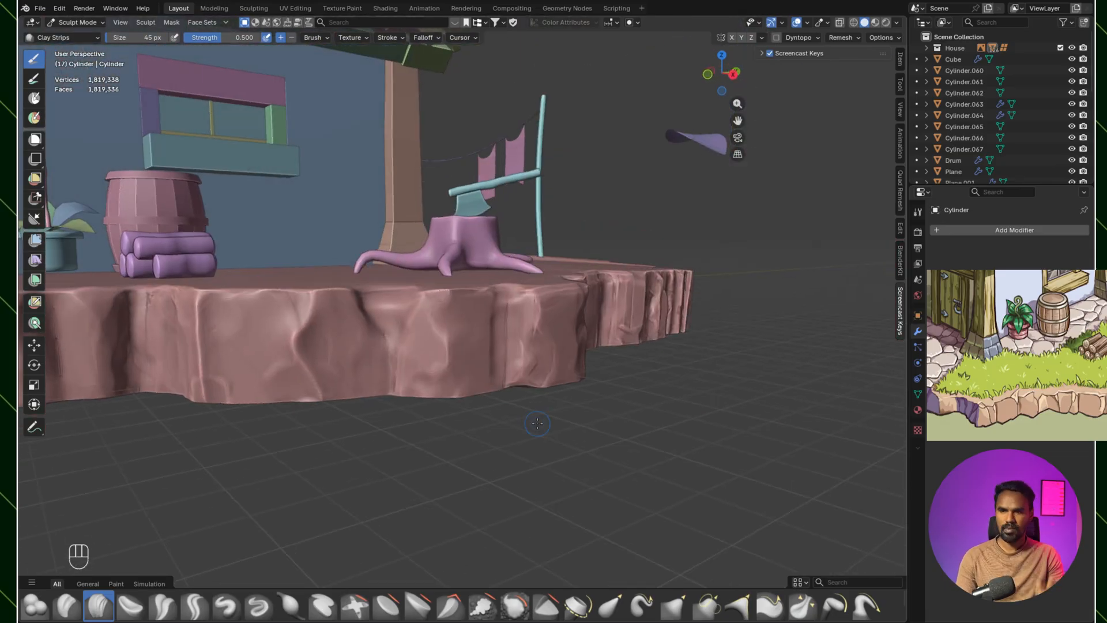
Step: Carve vertical grooves into the front rock face between the log pile and tree stump with Clay Strips at 45 px
ctrl+middle_drag(532, 430, 461, 358)
ctrl+drag(369, 281, 371, 363)
ctrl+drag(396, 265, 398, 363)
ctrl+drag(409, 256, 412, 364)
ctrl+drag(429, 268, 432, 362)
ctrl+drag(474, 268, 463, 340)
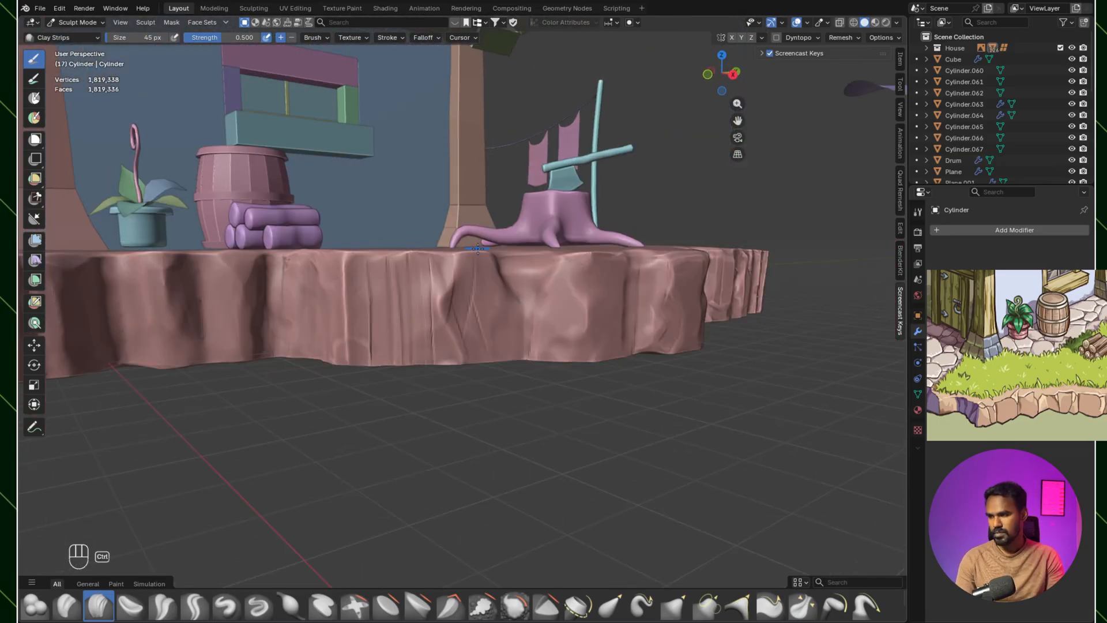
mouse_move(474, 280)
shift+middle_down()
mouse_move(582, 346)
mouse_move(518, 325)
shift+middle_up()
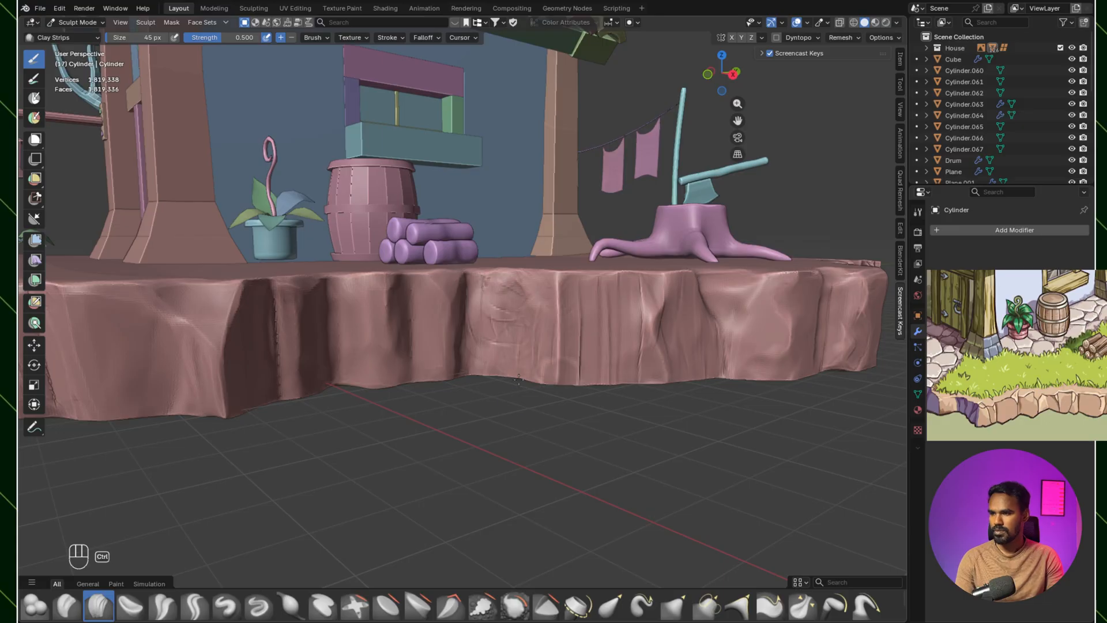
ctrl+middle_drag(591, 287, 594, 349)
mouse_move(594, 349)
middle_down()
mouse_move(540, 353)
mouse_move(588, 286)
middle_up()
drag(565, 265, 574, 283)
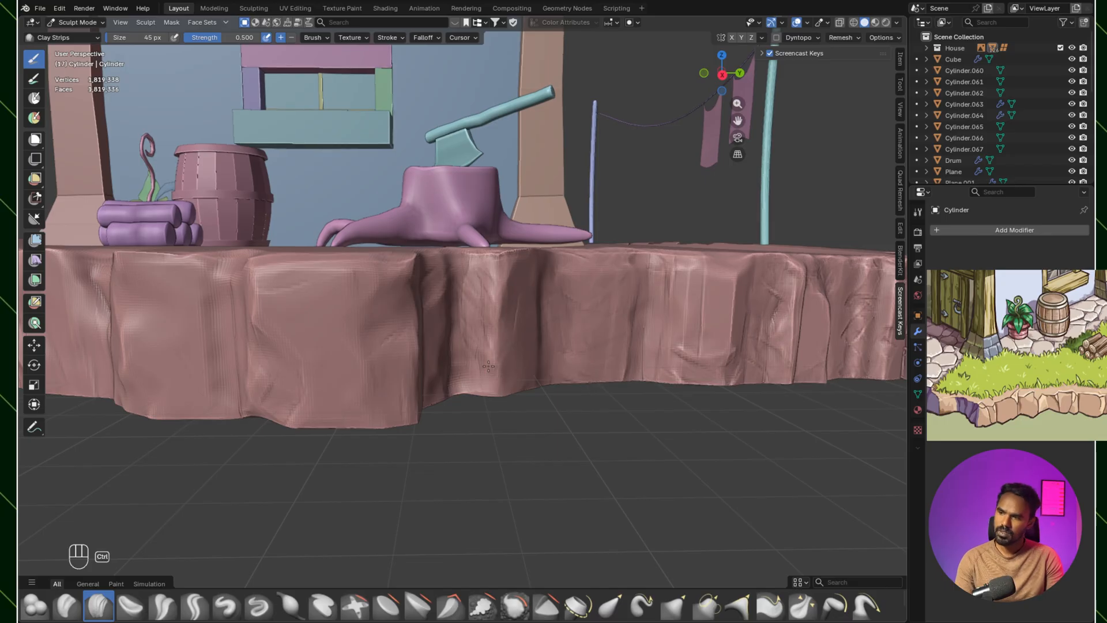
Step: Add crosswise and diagonal Clay Strips chips to the rock faces beneath and beside the tree stump at 45 px
scroll(598, 329, down, 4)
mouse_move(598, 329)
middle_down()
mouse_move(640, 334)
mouse_move(642, 302)
mouse_move(624, 334)
middle_up()
scroll(606, 323, up, 4)
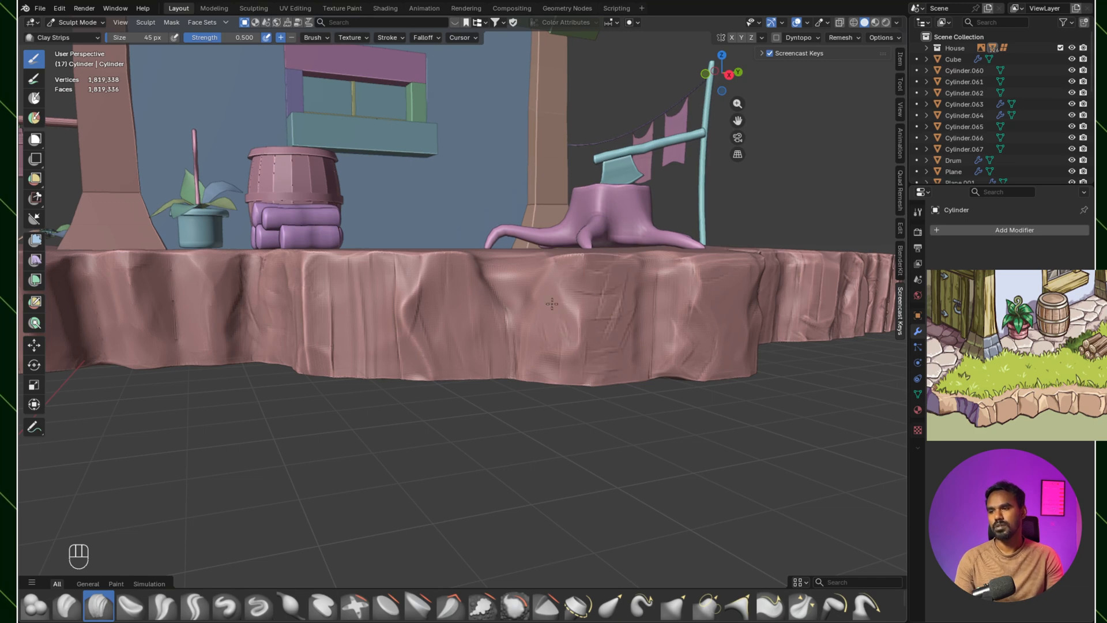
mouse_move(630, 391)
middle_down()
mouse_move(630, 338)
mouse_move(585, 312)
mouse_move(578, 293)
middle_up()
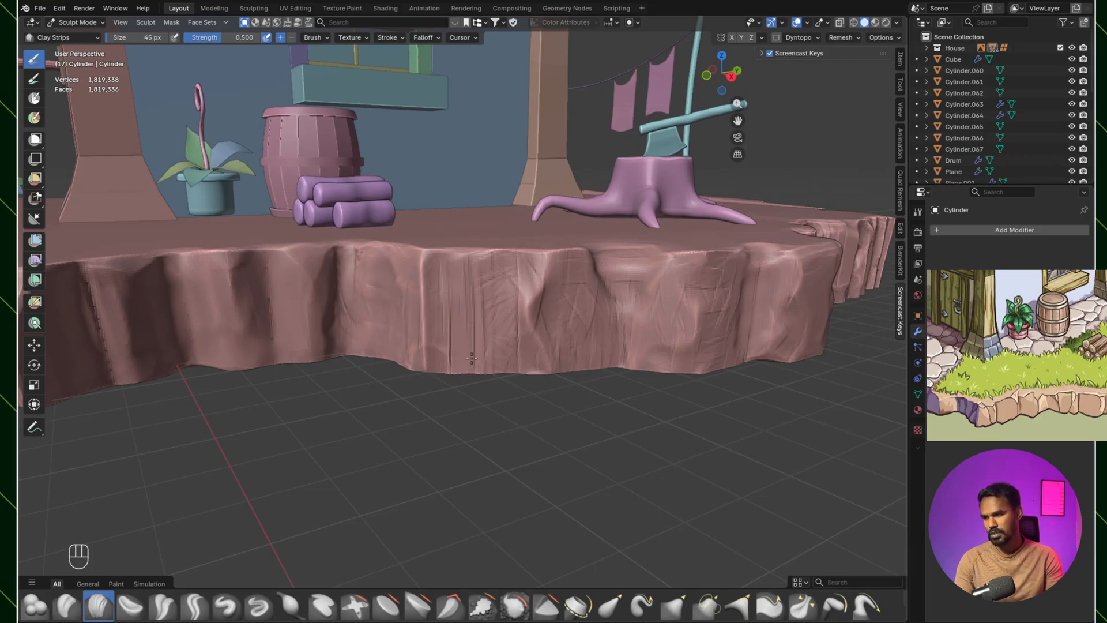
mouse_move(400, 283)
shift+middle_down()
mouse_move(536, 294)
mouse_move(515, 297)
shift+middle_up()
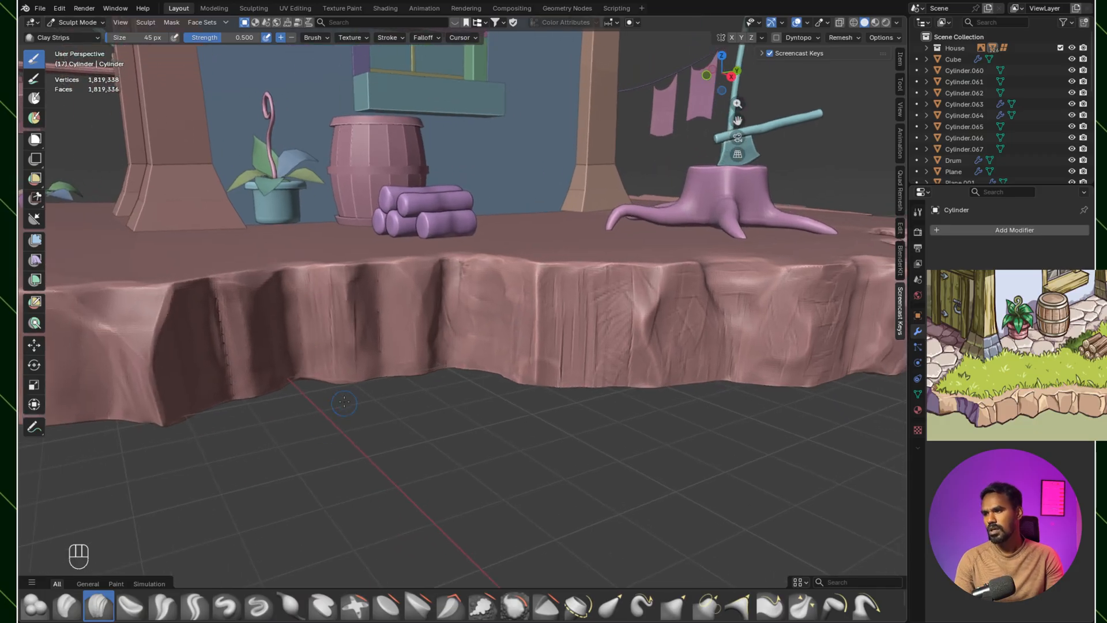
Step: Carve vertical and diagonal chips into the recessed rock faces below the barrel and log pile with Clay Strips
drag(363, 313, 370, 385)
drag(390, 339, 393, 370)
drag(392, 291, 418, 349)
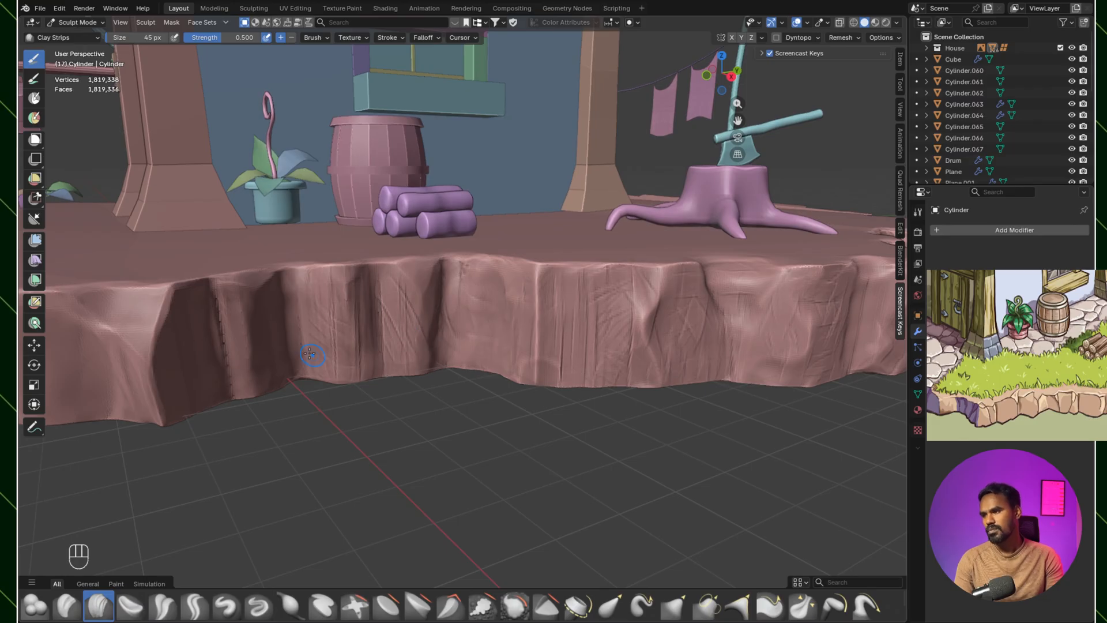
drag(226, 318, 217, 377)
shift+middle_drag(224, 346, 438, 349)
middle_drag(439, 349, 425, 317)
drag(442, 323, 447, 380)
Step: Smooth the carved strokes along the front rock face from the barrel to the tree stump
middle_drag(484, 274, 692, 360)
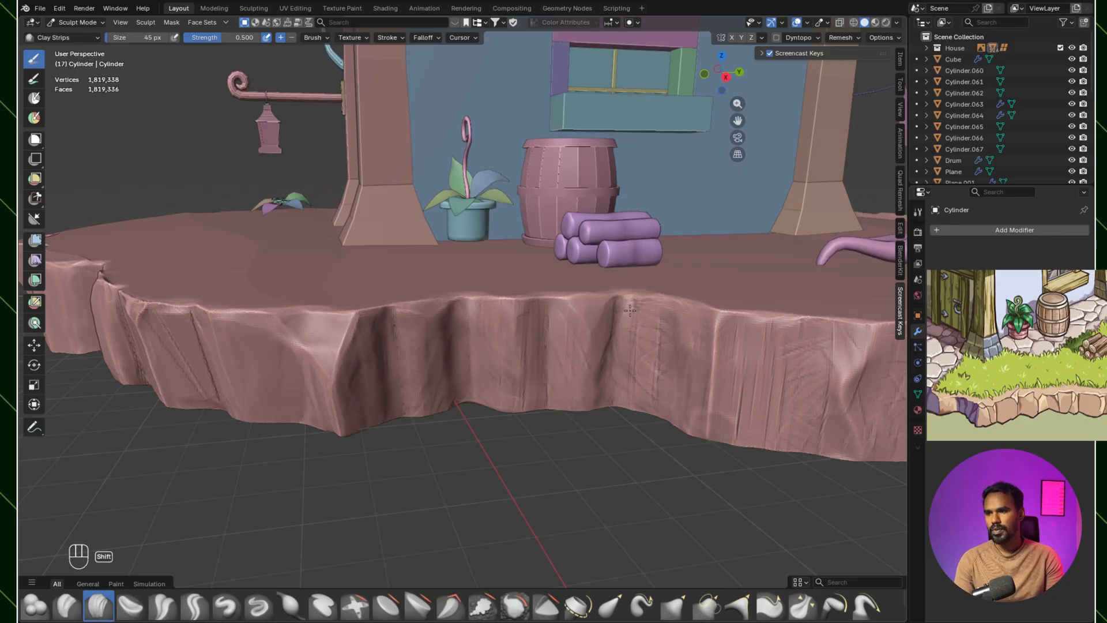
shift+middle_drag(649, 398, 583, 282)
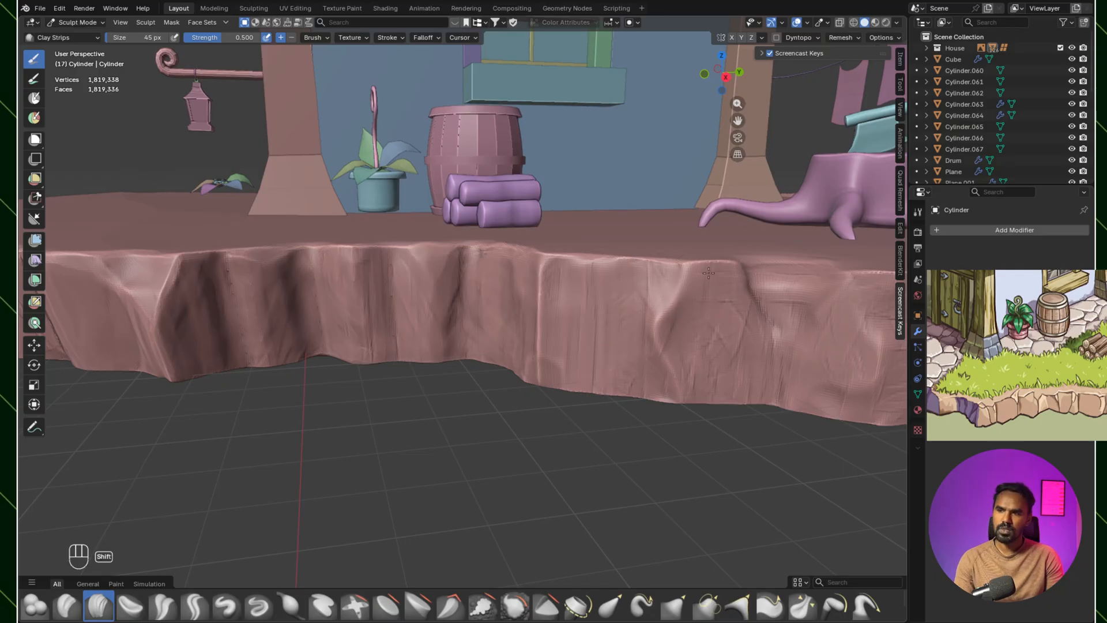
shift+middle_drag(744, 377, 647, 369)
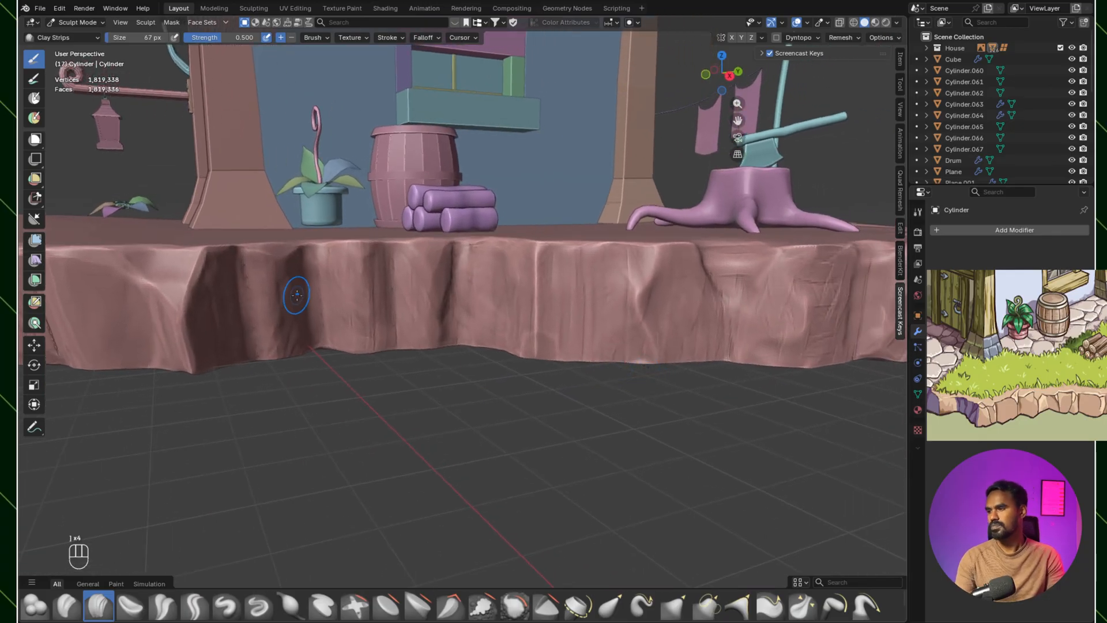
shift+middle_drag(637, 281, 590, 269)
middle_drag(623, 306, 536, 299)
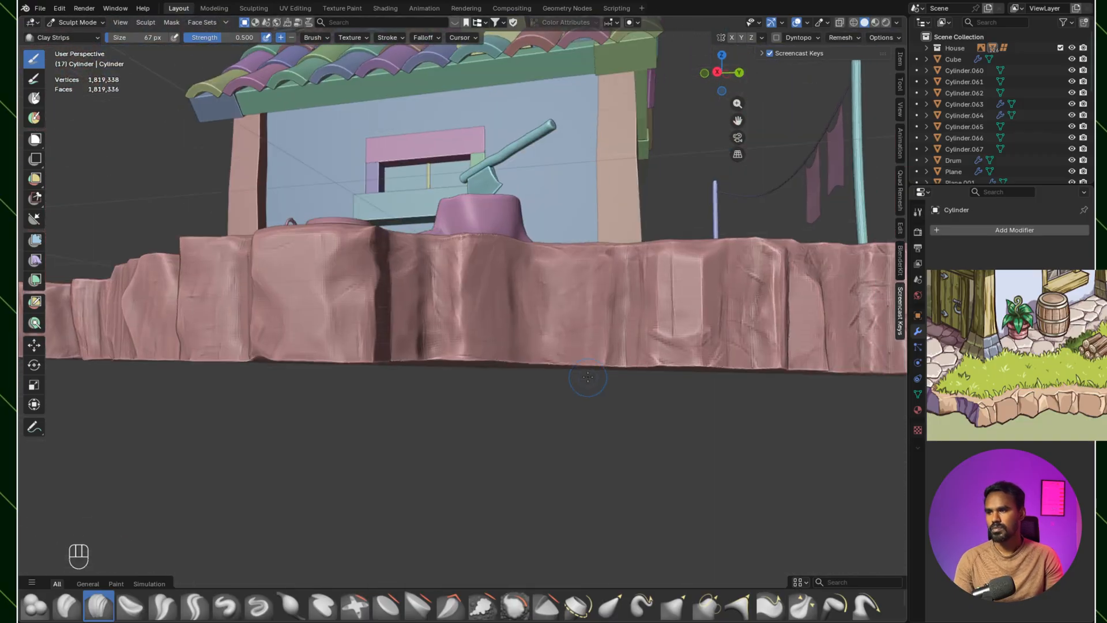
Step: Smooth the chipped side faces beyond the tree stump at a 67 px brush size, undoing the unwanted strokes
middle_drag(586, 381, 577, 389)
shift+middle_drag(600, 380, 543, 385)
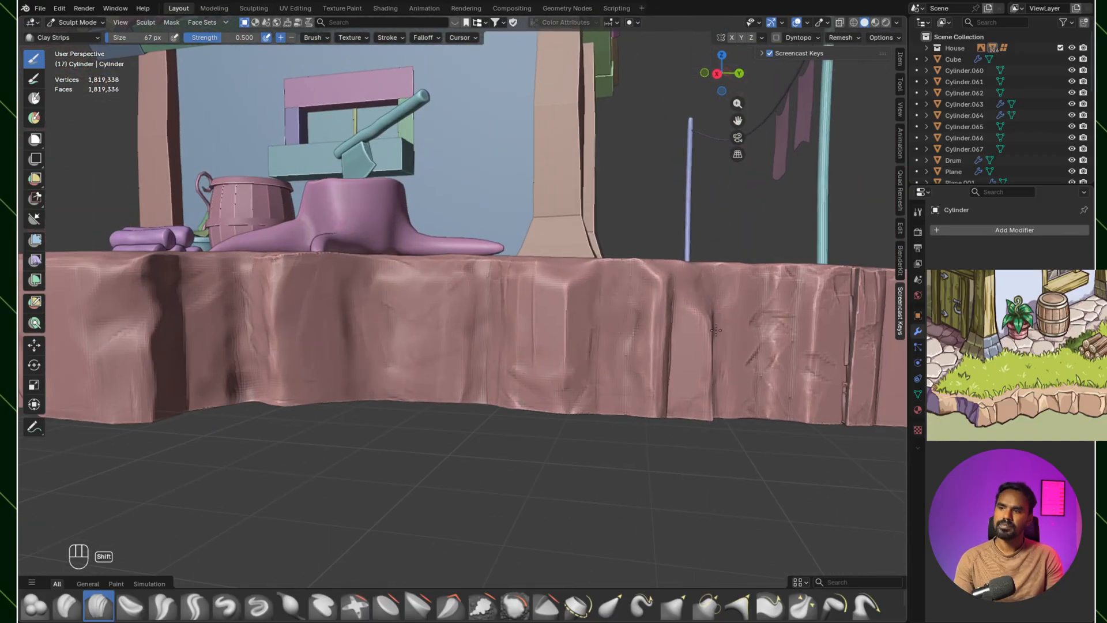
shift+drag(715, 340, 706, 418)
shift+middle_drag(735, 343, 588, 351)
mouse_move(568, 312)
ctrl+mouse_down()
mouse_move(562, 426)
mouse_move(565, 412)
ctrl+mouse_up()
ctrl+drag(530, 374, 592, 340)
key(ctrl+z)
key(ctrl+z)
key(ctrl+z)
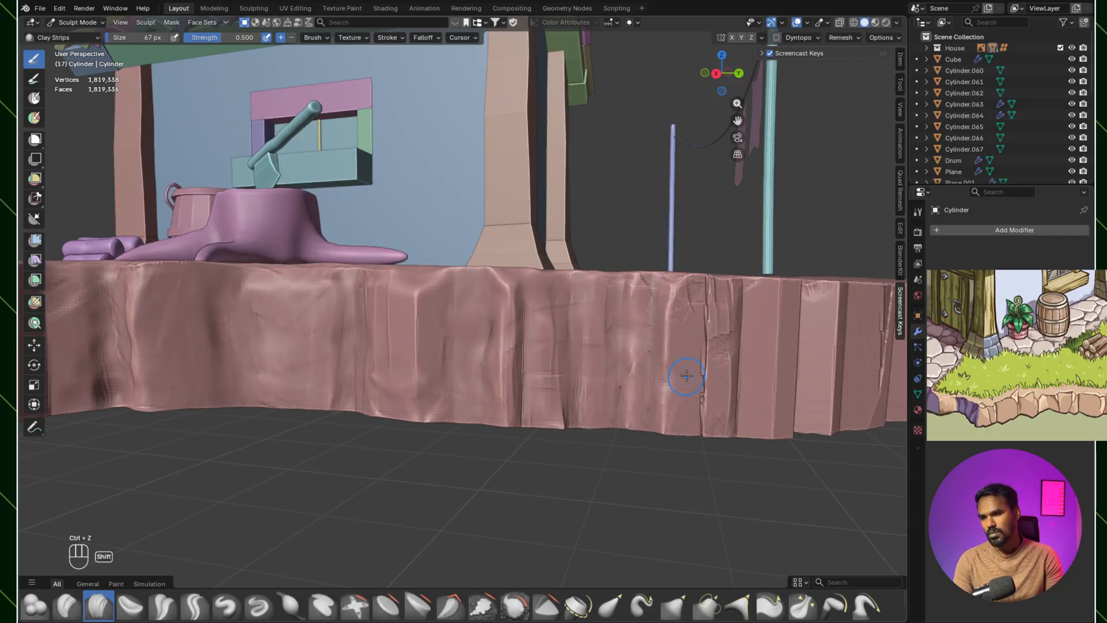
mouse_move(531, 294)
middle_down()
mouse_move(618, 341)
mouse_move(571, 384)
mouse_move(565, 334)
middle_up()
Step: Try to flatten the recessed rock face beyond the tree stump with Scrape Multiplane at 186 px
click(451, 605)
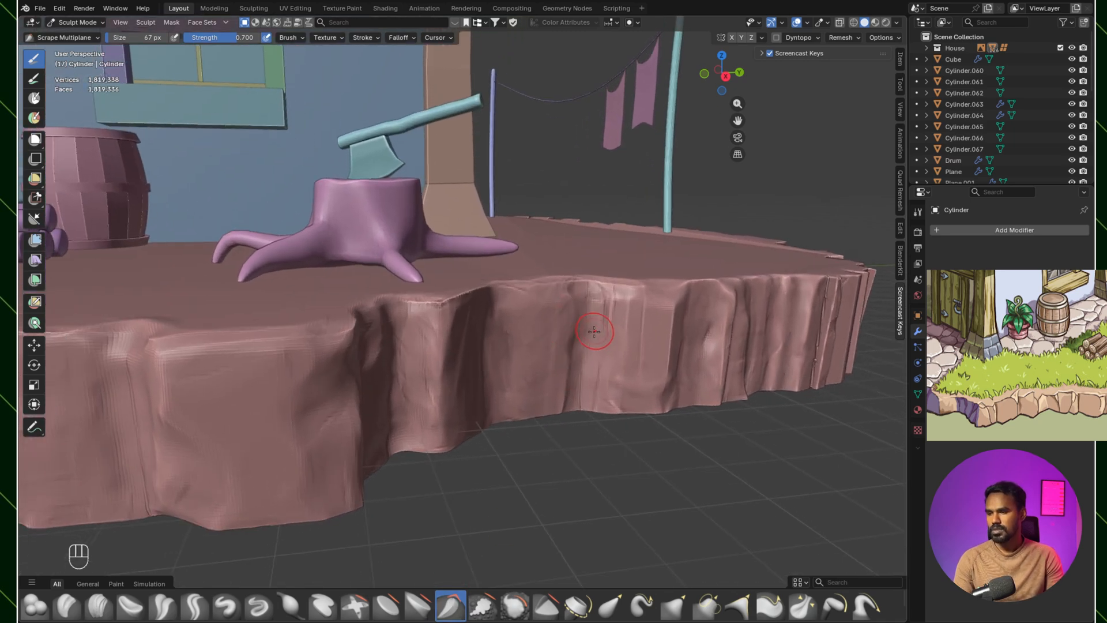
key(bracketright)
key(bracketright)
key(bracketright)
key(bracketright)
key(bracketright)
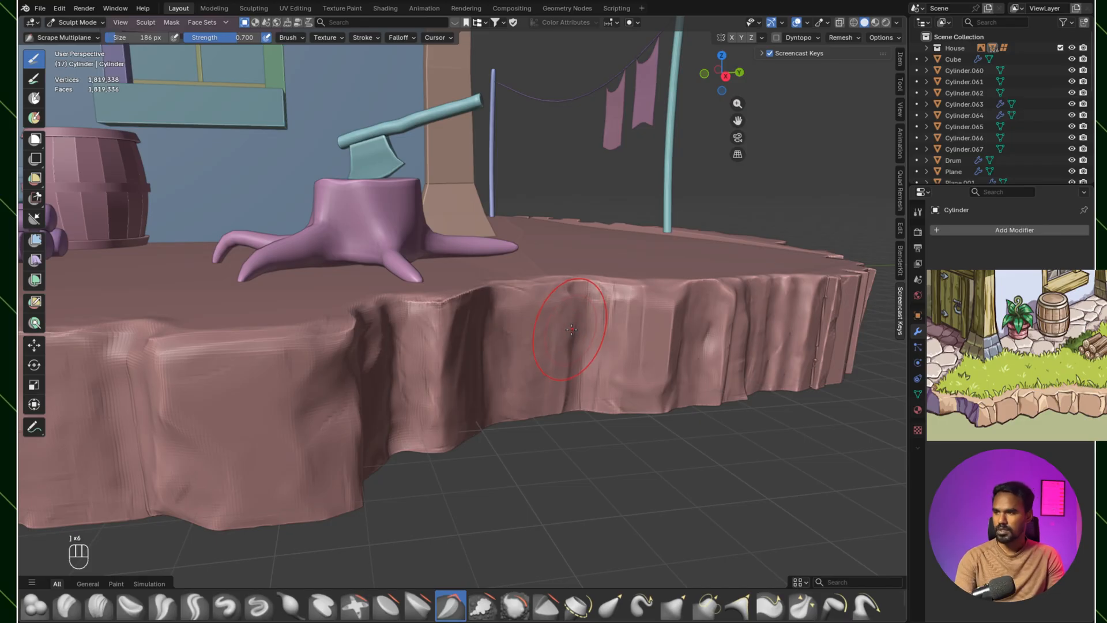
drag(581, 330, 571, 363)
key(ctrl+z)
key(ctrl+z)
key(ctrl+z)
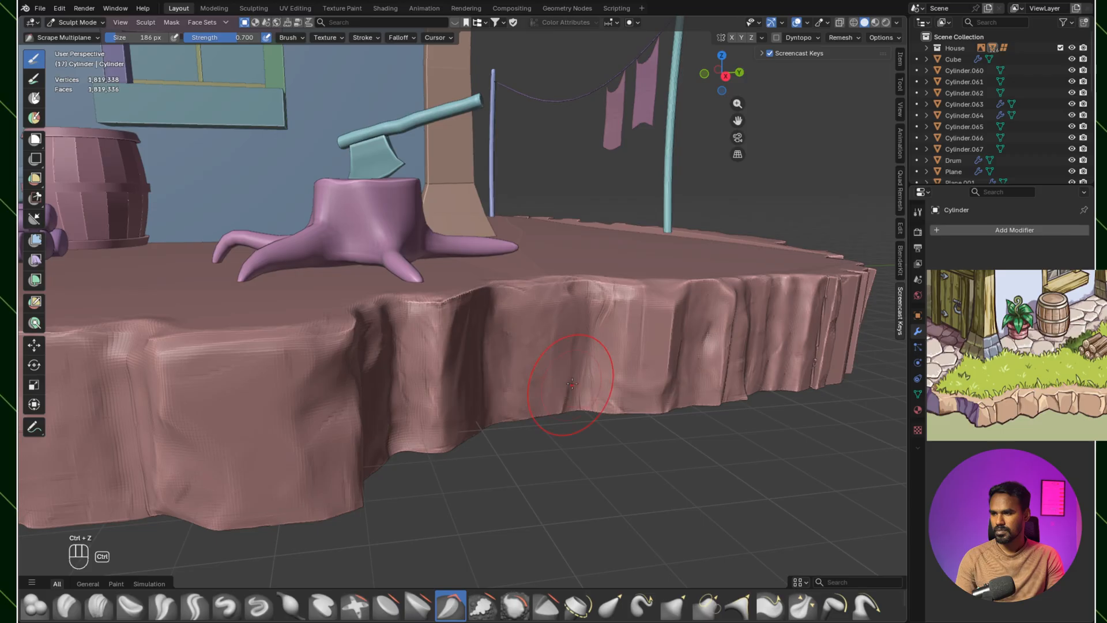
Step: Refine the ridges and edges of the rock faces around the tree stump with Scrape Multiplane at 56 px
key(bracketleft)
key(bracketleft)
key(bracketleft)
key(bracketleft)
key(bracketleft)
key(bracketleft)
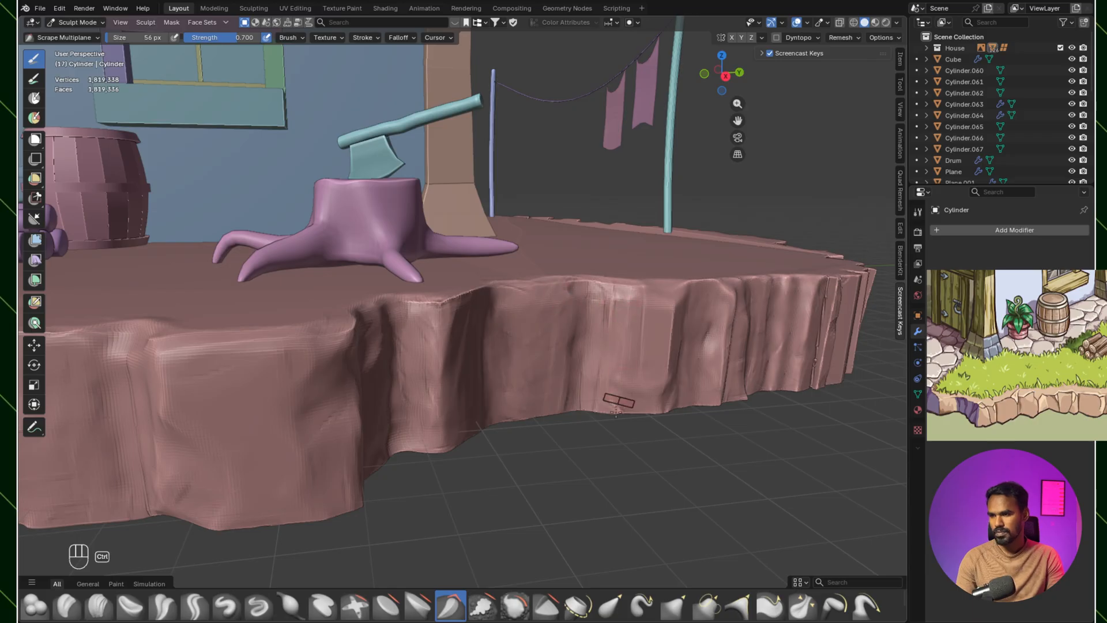
mouse_move(677, 336)
ctrl+mouse_down()
mouse_move(668, 333)
mouse_move(665, 395)
ctrl+mouse_up()
ctrl+drag(733, 319, 725, 375)
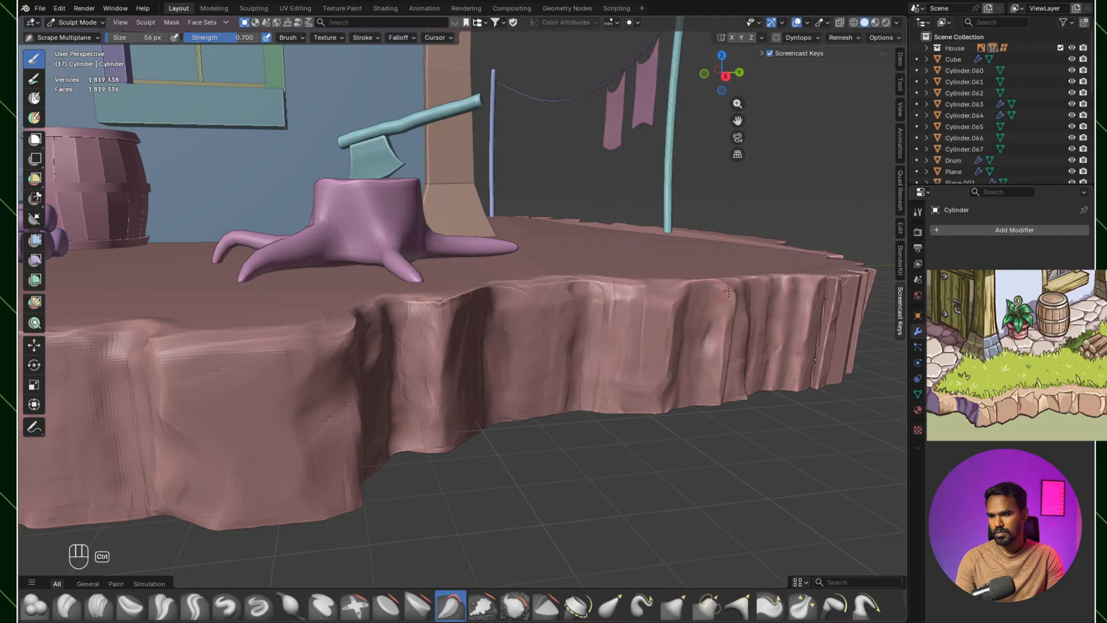
mouse_move(639, 321)
shift+middle_down()
mouse_move(619, 337)
mouse_move(621, 312)
shift+middle_up()
ctrl+drag(407, 312, 421, 286)
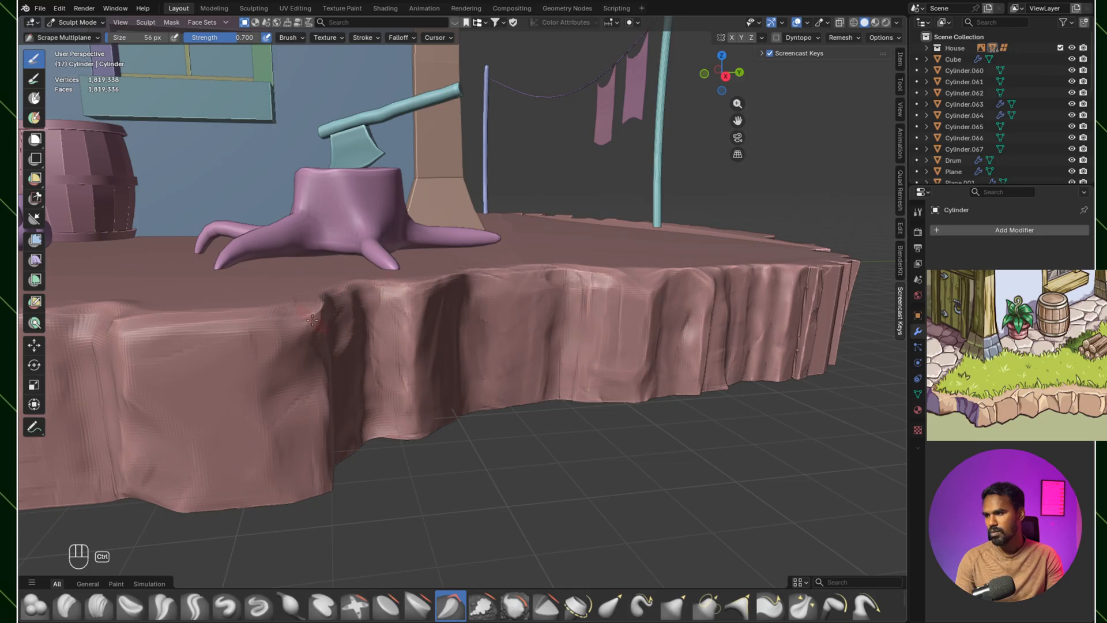
middle_drag(324, 394, 430, 361)
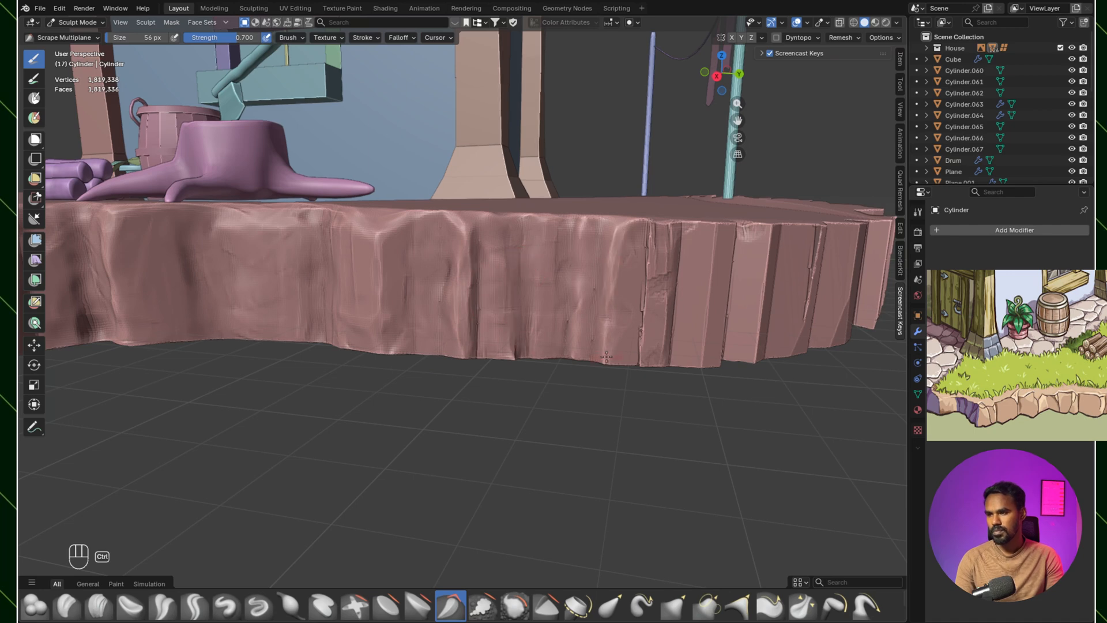
Step: Shape the vertical ridges on the side faces beyond the tree stump with Scrape Multiplane at 56 px
mouse_move(650, 236)
ctrl+mouse_down()
mouse_move(644, 355)
mouse_move(672, 340)
ctrl+mouse_up()
mouse_move(715, 294)
ctrl+middle_down()
mouse_move(687, 346)
mouse_move(633, 269)
mouse_move(680, 240)
mouse_move(580, 406)
mouse_move(571, 254)
ctrl+middle_up()
ctrl+drag(571, 246, 560, 337)
ctrl+middle_drag(595, 312, 582, 375)
mouse_move(582, 375)
middle_down()
mouse_move(531, 323)
mouse_move(621, 313)
mouse_move(611, 301)
mouse_move(597, 341)
middle_up()
ctrl+middle_drag(597, 341, 591, 308)
mouse_move(591, 309)
ctrl+middle_down()
mouse_move(591, 336)
mouse_move(607, 329)
ctrl+middle_up()
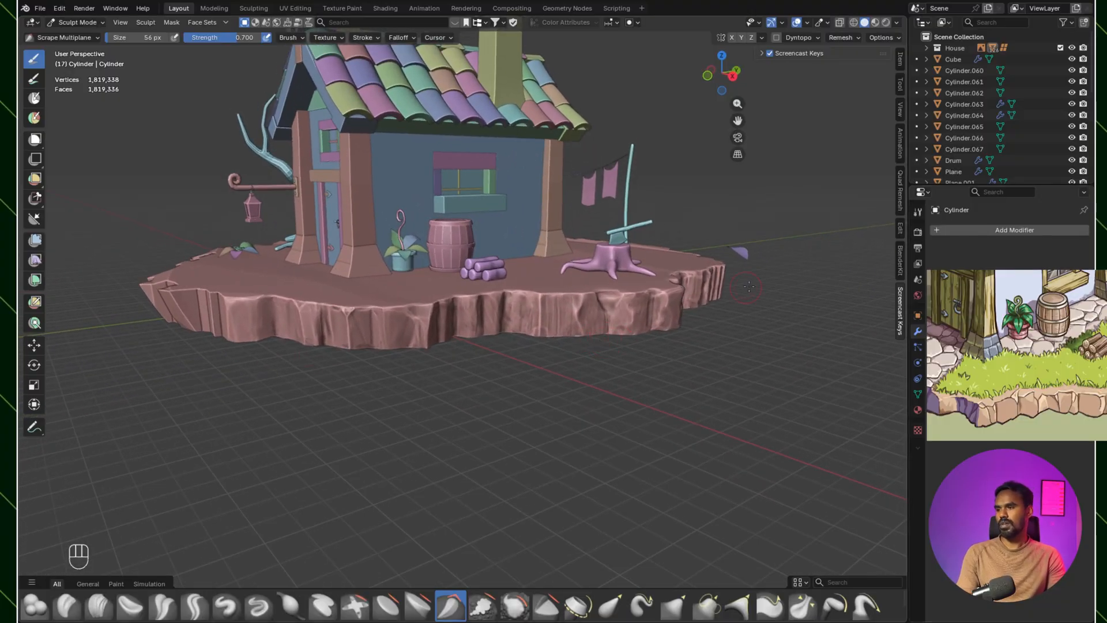
ctrl+middle_drag(663, 316, 662, 327)
middle_drag(662, 327, 633, 305)
middle_drag(643, 306, 593, 309)
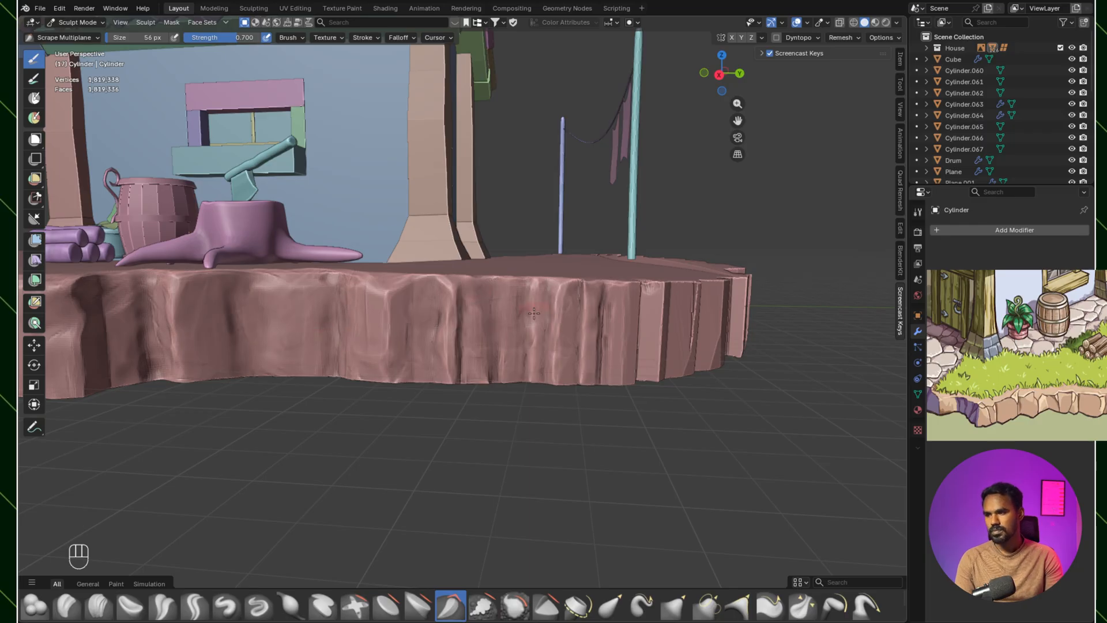
mouse_move(614, 363)
middle_down()
mouse_move(565, 337)
mouse_move(494, 376)
mouse_move(495, 334)
middle_up()
middle_drag(494, 334, 498, 289)
Step: Build up the top of the gap between two corner ridges with Clay Strips at 138 px
click(98, 605)
mouse_move(455, 369)
ctrl+middle_down()
mouse_move(469, 323)
mouse_move(495, 321)
mouse_move(478, 247)
ctrl+middle_up()
key(bracketright)
key(bracketright)
key(bracketright)
key(bracketright)
key(bracketright)
key(bracketright)
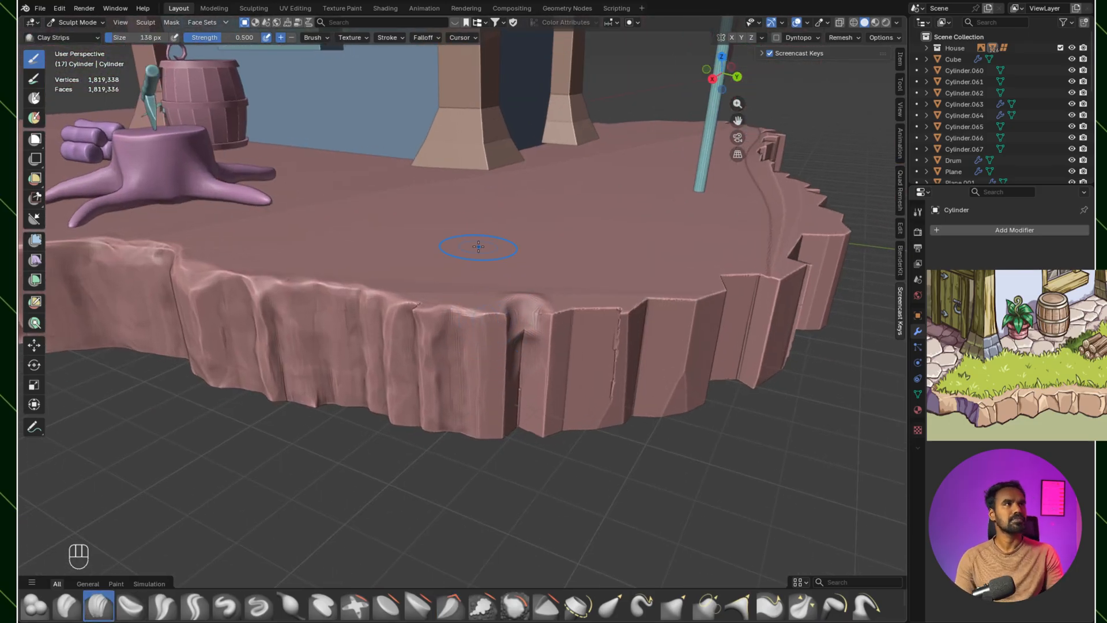
Step: Carve horizontal and curved chips across the sharp-edged corner ridges with Clay Strips at 55 px
scroll(520, 316, up, 4)
key(bracketleft)
key(bracketleft)
key(bracketleft)
key(bracketleft)
key(bracketleft)
key(bracketleft)
key(bracketleft)
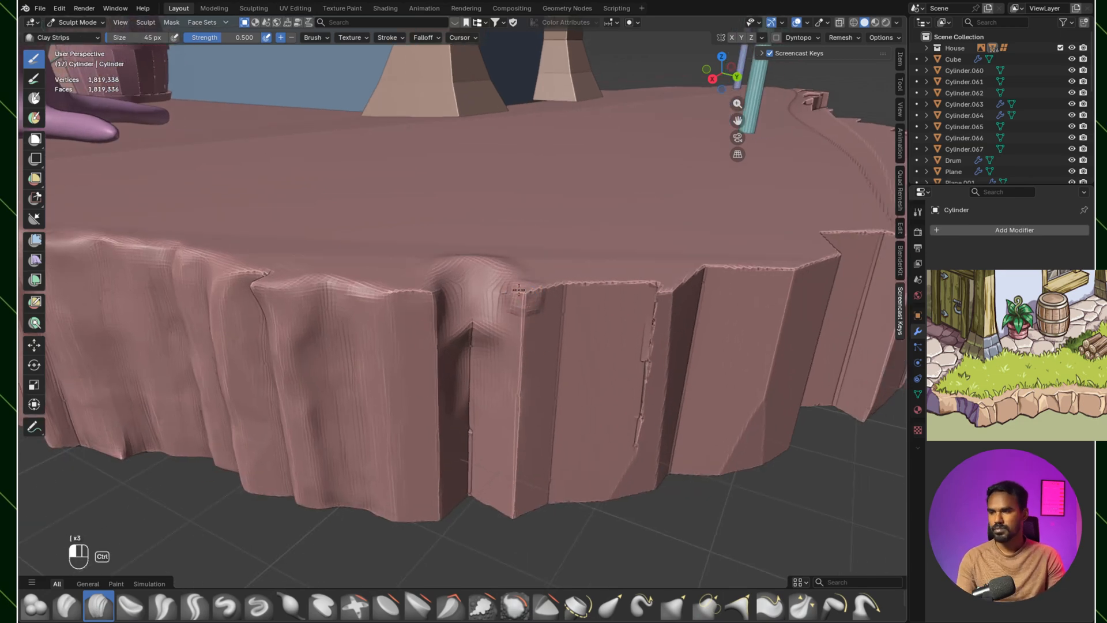
scroll(560, 282, down, 3)
key(bracketleft)
key(bracketleft)
mouse_move(501, 241)
ctrl+mouse_down()
mouse_move(462, 288)
mouse_move(591, 263)
mouse_move(605, 307)
mouse_move(654, 219)
mouse_move(692, 234)
ctrl+mouse_up()
ctrl+drag(679, 319, 645, 346)
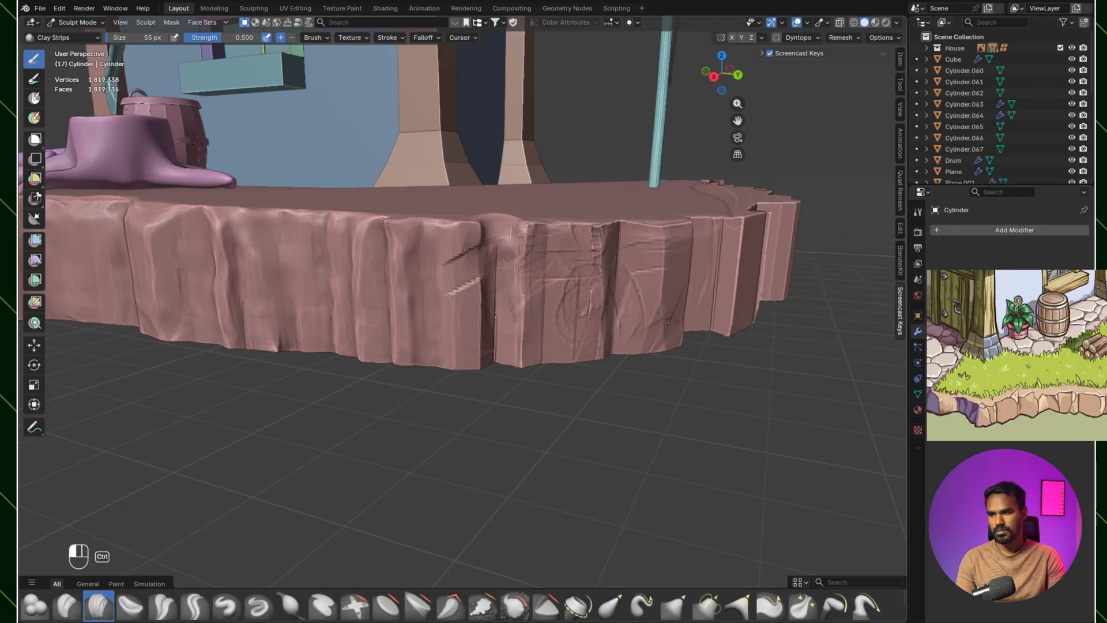
Step: Carve vertical grooves and crosswise chips into the flat facets around the island's far side with Clay Strips at 55 px
middle_drag(669, 331, 632, 340)
ctrl+drag(663, 248, 640, 280)
ctrl+drag(698, 247, 582, 259)
ctrl+drag(672, 349, 655, 299)
mouse_move(655, 299)
middle_down()
mouse_move(507, 292)
mouse_move(450, 340)
middle_up()
mouse_move(439, 354)
ctrl+mouse_down()
mouse_move(420, 326)
mouse_move(422, 456)
ctrl+mouse_up()
ctrl+drag(394, 330, 397, 459)
middle_drag(507, 340, 473, 354)
ctrl+drag(419, 278, 419, 391)
ctrl+drag(446, 294, 453, 402)
ctrl+drag(480, 315, 444, 376)
middle_drag(392, 358, 375, 335)
mouse_move(375, 334)
shift+middle_down()
mouse_move(477, 364)
mouse_move(491, 335)
shift+middle_up()
mouse_move(529, 327)
ctrl+mouse_down()
mouse_move(637, 327)
mouse_move(516, 396)
ctrl+mouse_up()
middle_drag(519, 381, 539, 369)
ctrl+drag(552, 346, 553, 433)
ctrl+drag(599, 327, 685, 329)
middle_drag(461, 346, 490, 340)
shift+middle_drag(490, 340, 580, 325)
ctrl+drag(561, 351, 561, 436)
mouse_move(504, 314)
ctrl+mouse_down()
mouse_move(475, 343)
mouse_move(505, 475)
ctrl+mouse_up()
ctrl+drag(465, 327, 421, 327)
ctrl+drag(461, 355, 426, 355)
middle_drag(442, 363, 551, 395)
middle_drag(461, 392, 507, 382)
ctrl+drag(451, 376, 418, 418)
middle_drag(449, 398, 519, 389)
ctrl+drag(543, 340, 499, 398)
ctrl+drag(547, 357, 520, 411)
mouse_move(531, 392)
middle_down()
mouse_move(490, 381)
mouse_move(626, 380)
middle_up()
Step: Soften the freshly carved facets on the island's far side with Scrape Multiplane
click(515, 612)
mouse_move(461, 329)
shift+mouse_down()
mouse_move(465, 308)
mouse_move(477, 352)
shift+mouse_up()
click(451, 608)
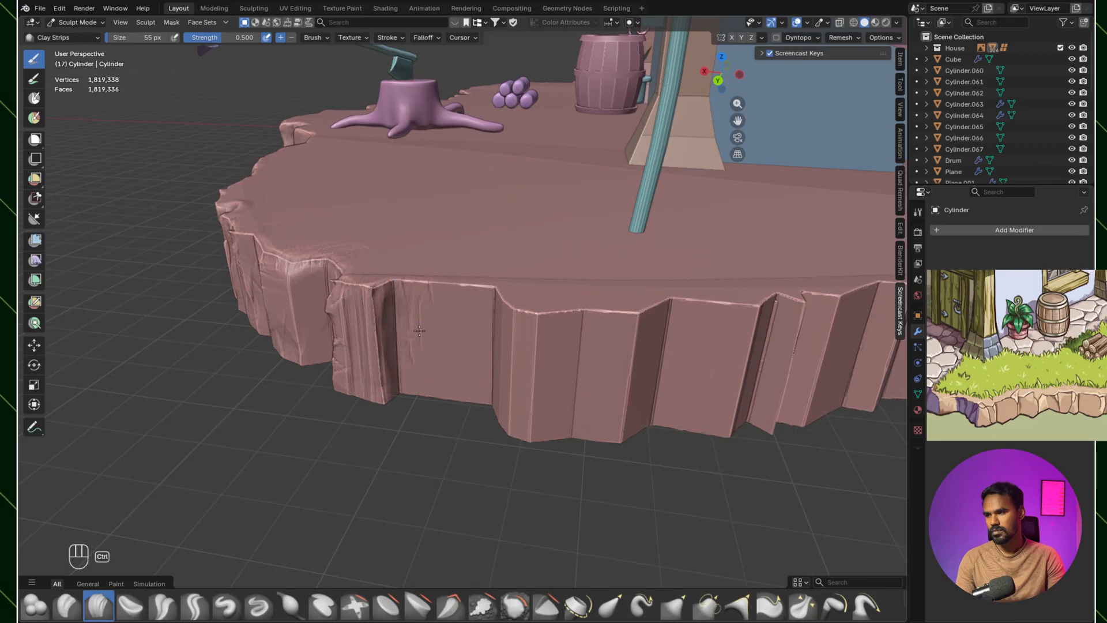
ctrl+drag(419, 282, 409, 394)
ctrl+drag(461, 291, 461, 382)
ctrl+drag(418, 304, 483, 312)
mouse_move(483, 340)
middle_down()
mouse_move(501, 370)
mouse_move(512, 325)
middle_up()
scroll(512, 326, up, 3)
ctrl+drag(512, 325, 623, 329)
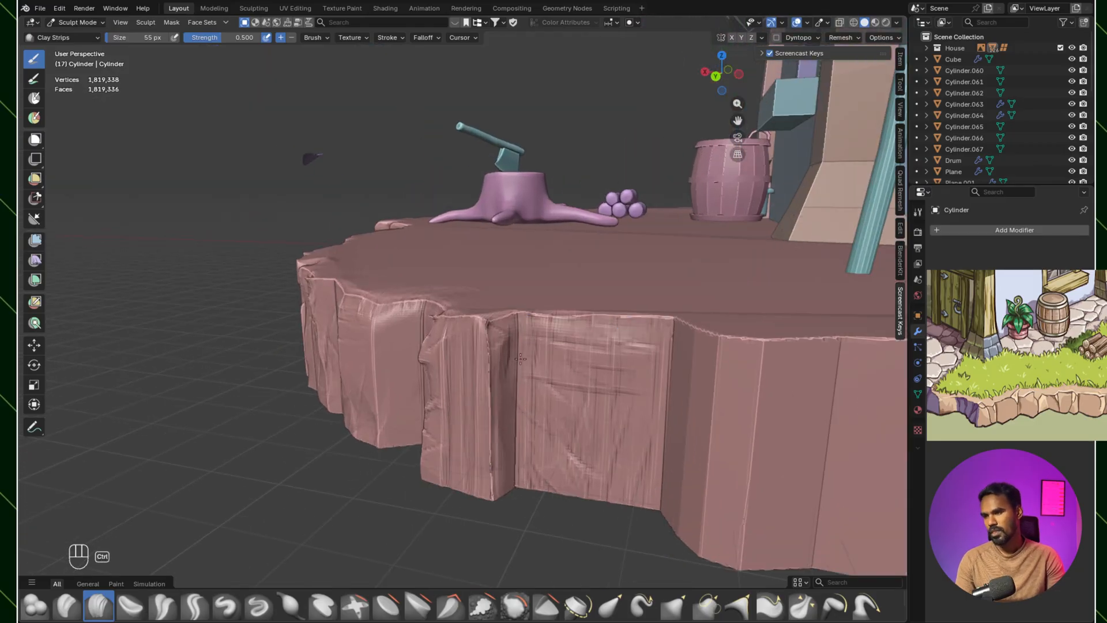
Step: Carve vertical grooves and crosswise chips into the flat facets beside the far-side corner ridge with Clay Strips at 55 px
middle_drag(527, 324, 548, 321)
ctrl+drag(583, 395, 564, 444)
ctrl+drag(680, 316, 657, 426)
middle_drag(507, 346, 544, 340)
ctrl+drag(544, 340, 552, 457)
ctrl+drag(493, 360, 494, 473)
ctrl+drag(427, 335, 477, 353)
Step: Chip across the sharp edges and recess of the far-side corner ridge with short Clay Strips strokes at 55 px
middle_drag(478, 385, 551, 374)
ctrl+drag(423, 401, 451, 423)
middle_drag(468, 359, 506, 350)
mouse_move(549, 353)
ctrl+mouse_down()
mouse_move(527, 409)
mouse_move(514, 411)
ctrl+mouse_up()
middle_drag(534, 380, 496, 387)
ctrl+drag(545, 355, 508, 397)
shift+middle_drag(460, 317, 497, 340)
Step: Soften the carved facets beside the tree stump with Scrape Multiplane at 55 px and smoothing strokes
click(515, 609)
click(450, 606)
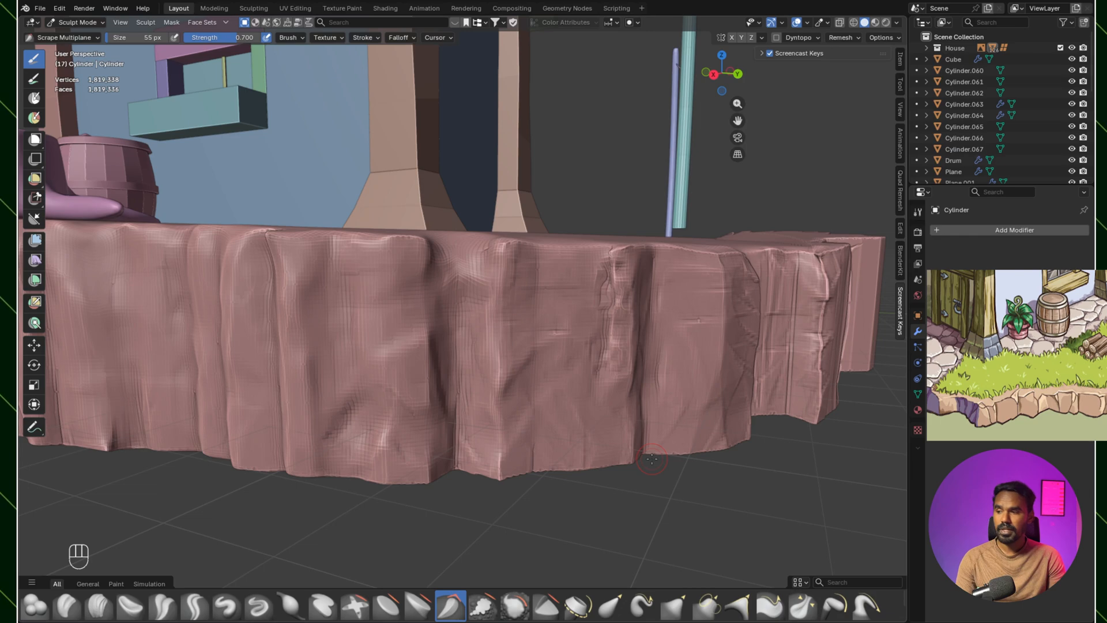
mouse_move(646, 356)
ctrl+middle_down()
mouse_move(563, 378)
mouse_move(545, 416)
mouse_move(508, 449)
ctrl+middle_up()
mouse_move(508, 449)
shift+middle_down()
mouse_move(556, 440)
mouse_move(591, 451)
mouse_move(578, 445)
mouse_move(620, 387)
mouse_move(599, 367)
shift+middle_up()
shift+drag(642, 348, 645, 323)
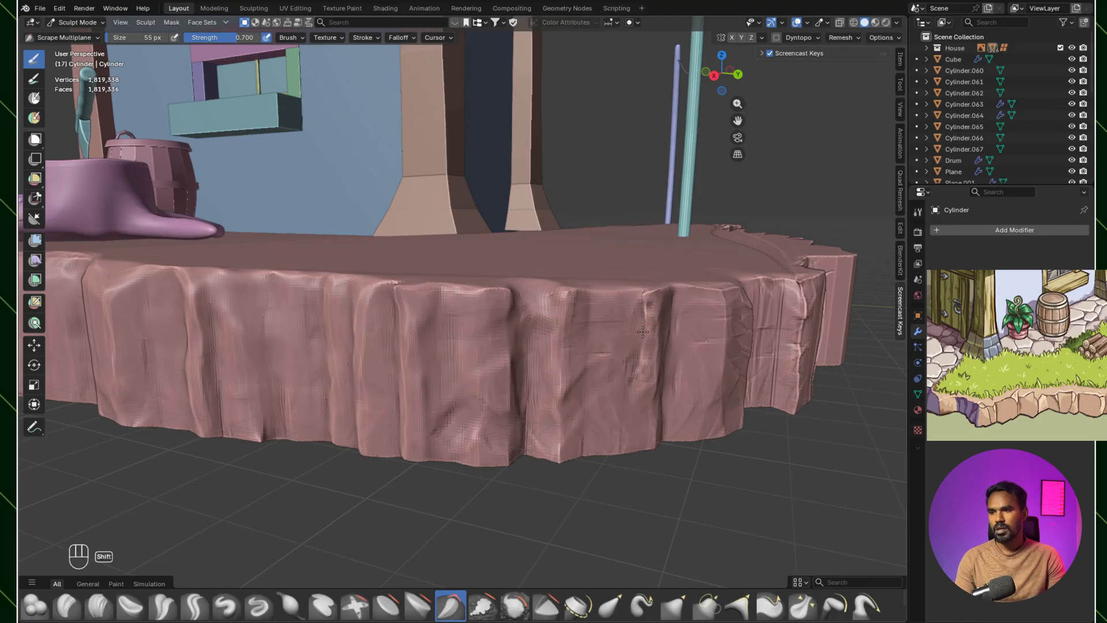
shift+middle_drag(636, 436, 634, 414)
ctrl+middle_drag(635, 414, 602, 341)
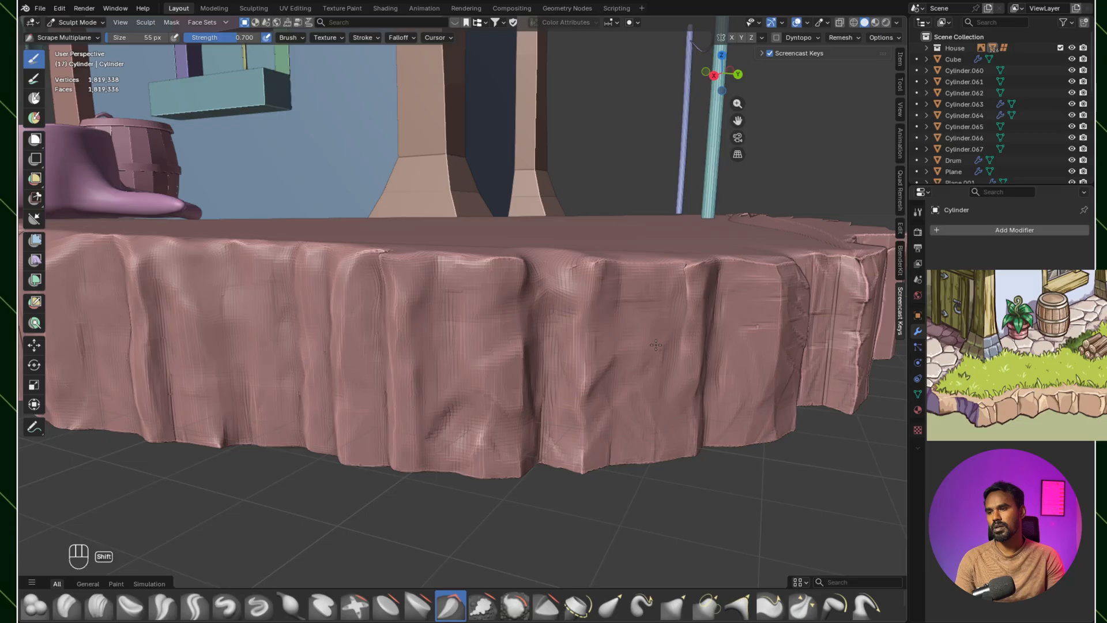
ctrl+middle_drag(566, 382, 565, 431)
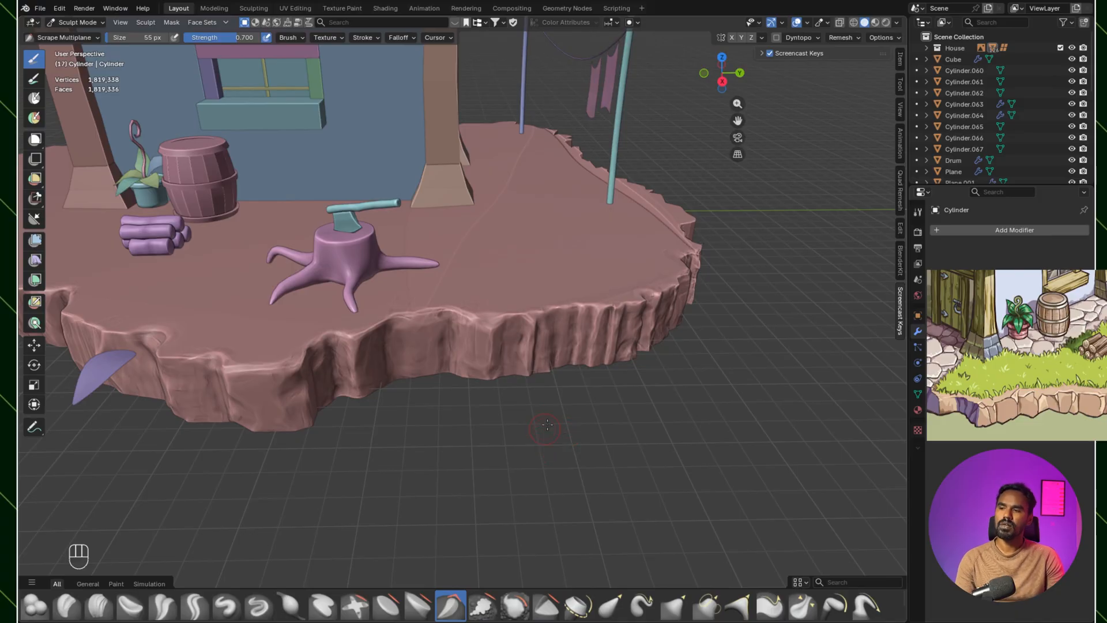
Step: Smooth the chipped facets leading to the corner ridge, blending the vertical grooves and crosswise cuts
middle_drag(487, 480, 483, 369)
shift+middle_drag(553, 376, 569, 351)
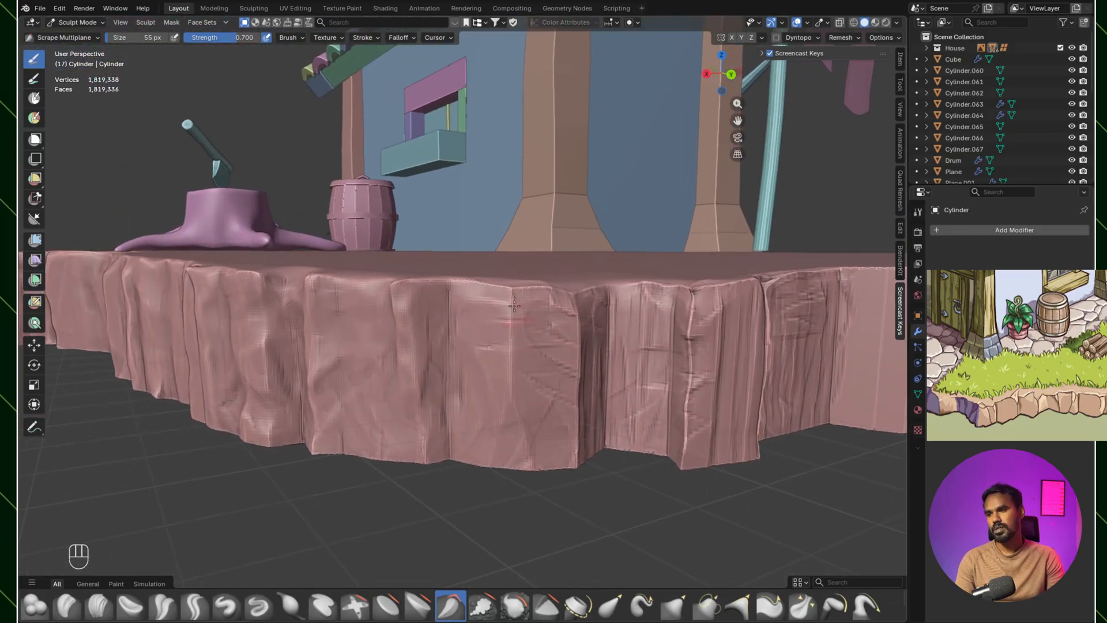
shift+drag(596, 398, 613, 301)
middle_drag(438, 369, 394, 369)
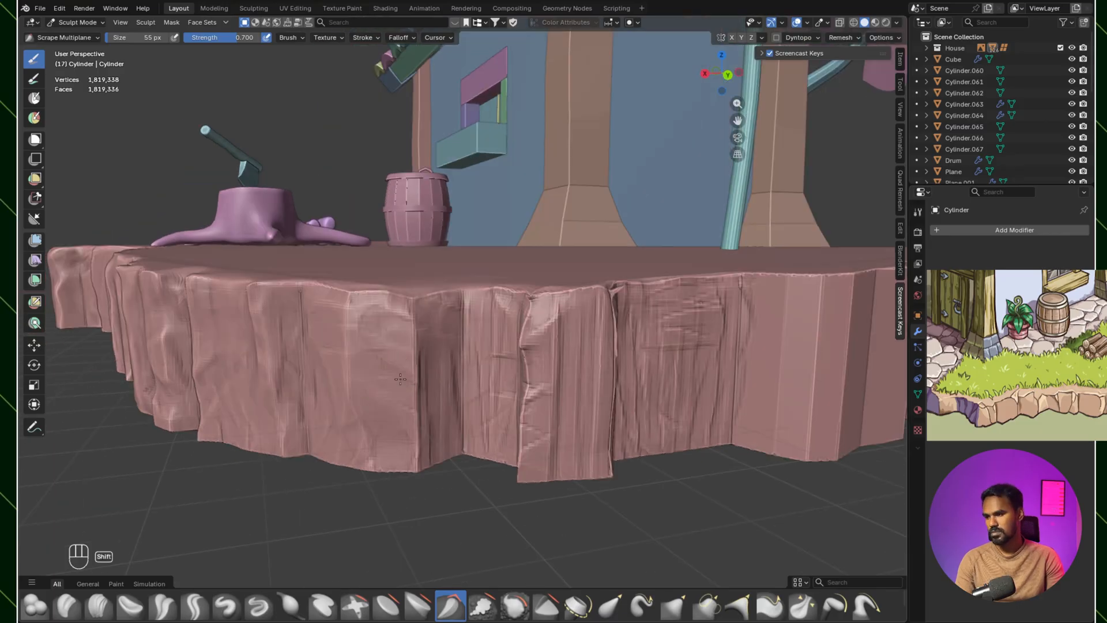
middle_drag(381, 421, 443, 415)
shift+drag(443, 415, 497, 461)
middle_drag(501, 501, 516, 426)
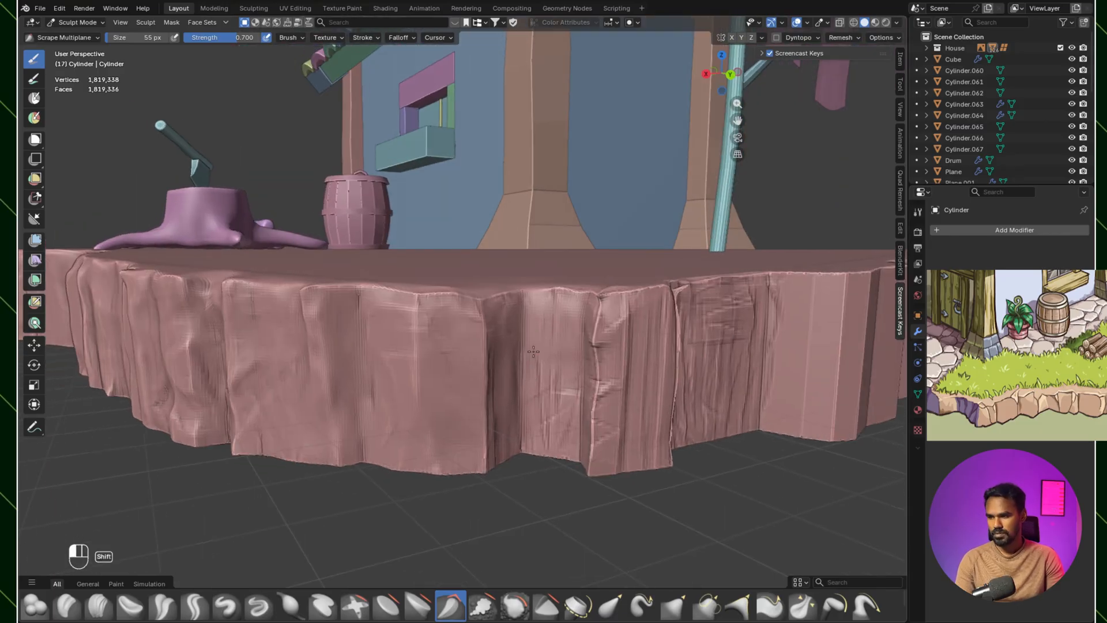
Step: Flatten the grooved corner ridge into smooth planes with Scrape Multiplane, and save the file
key(c)
mouse_move(615, 335)
ctrl+mouse_down()
mouse_move(611, 388)
mouse_move(631, 336)
mouse_move(606, 439)
mouse_move(563, 340)
mouse_move(613, 453)
ctrl+mouse_up()
click(450, 606)
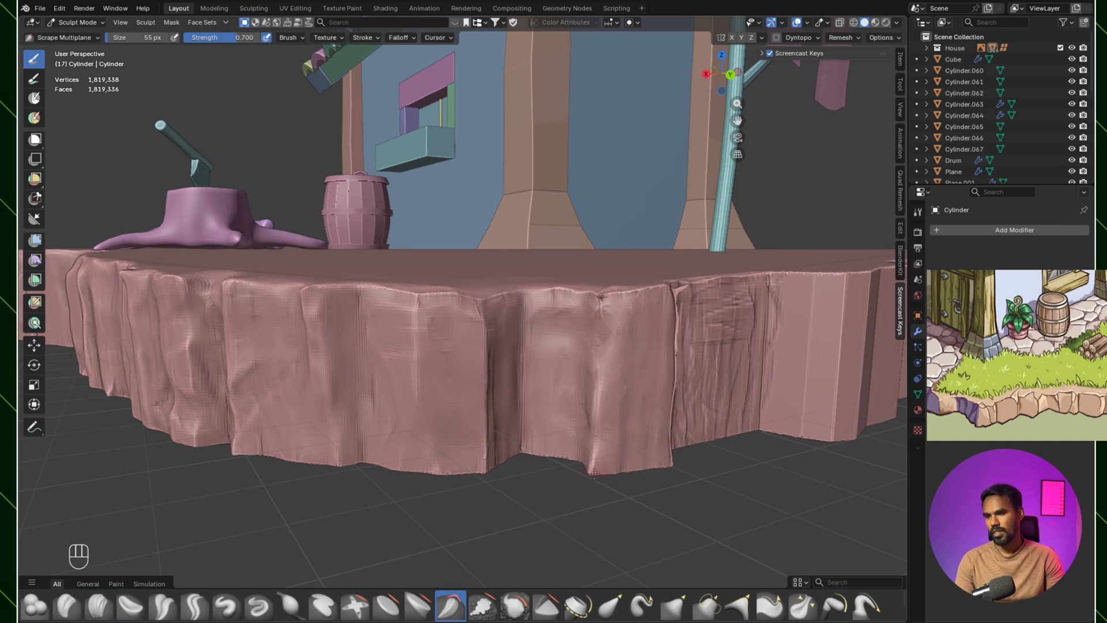
middle_drag(651, 292, 541, 360)
key(ctrl+s)
mouse_move(555, 337)
middle_down()
mouse_move(512, 383)
mouse_move(532, 329)
mouse_move(549, 328)
mouse_move(542, 338)
middle_up()
key(ctrl+s)
Step: Carve diagonal chips into the top of the next uncarved corner ridge with Clay Strips at 48 px
click(99, 606)
scroll(488, 323, up, 3)
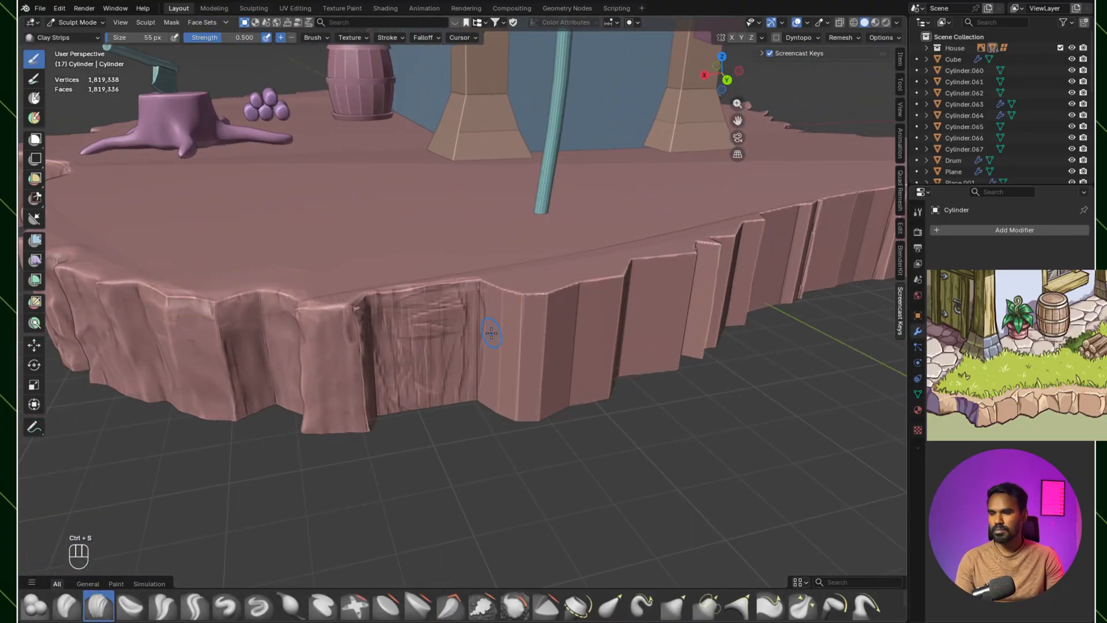
scroll(494, 314, down, 2)
scroll(495, 314, up, 3)
key(bracketleft)
key(bracketleft)
key(bracketleft)
mouse_move(497, 280)
ctrl+mouse_down()
mouse_move(539, 306)
mouse_move(597, 279)
ctrl+mouse_up()
scroll(556, 296, up, 2)
scroll(551, 299, down, 6)
middle_drag(519, 277, 511, 236)
scroll(501, 231, up, 4)
ctrl+drag(510, 218, 480, 235)
ctrl+drag(512, 245, 483, 259)
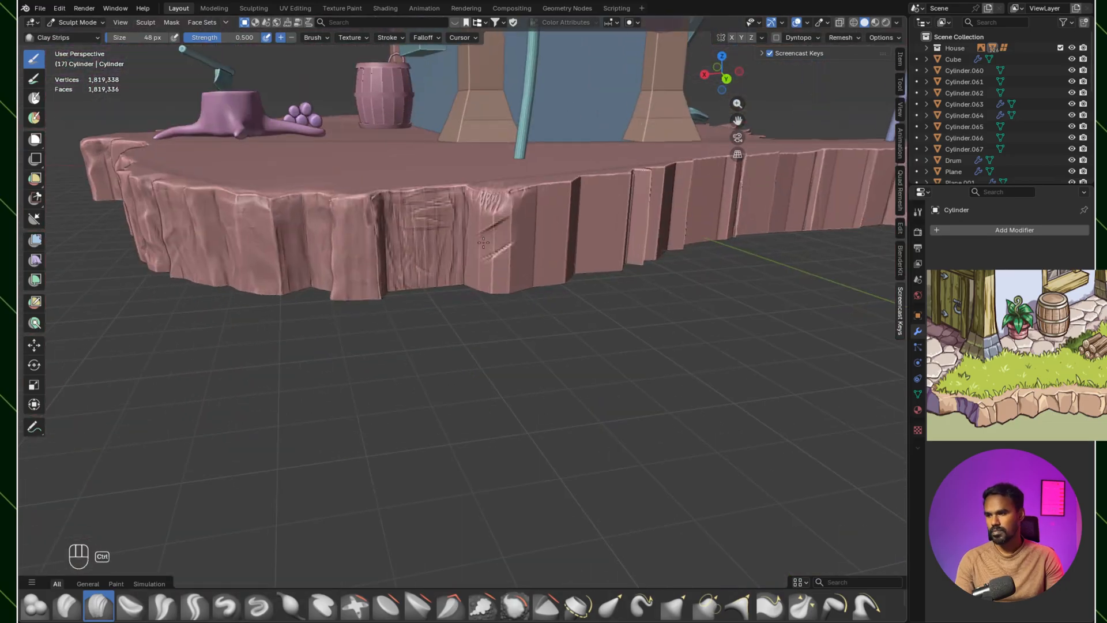
Step: Carve grooves and crosswise chips into the facets just past the chipped corner with Clay Strips at 48 px
ctrl+drag(573, 174, 570, 230)
middle_drag(568, 236, 490, 271)
mouse_move(432, 233)
ctrl+mouse_down()
mouse_move(501, 258)
mouse_move(448, 318)
ctrl+mouse_up()
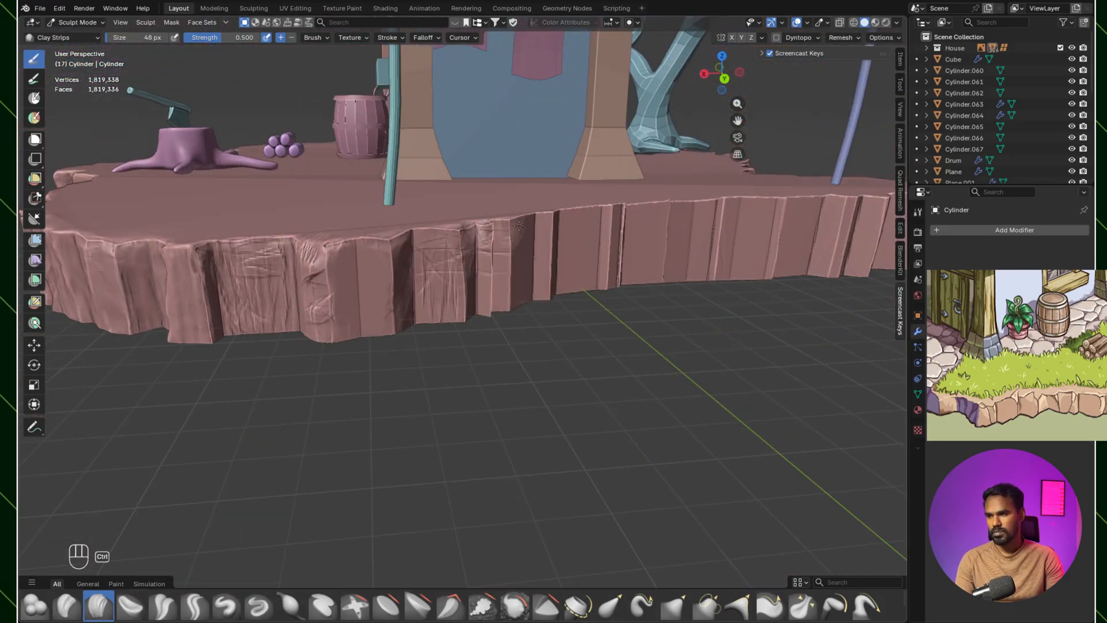
ctrl+drag(508, 220, 518, 243)
ctrl+middle_drag(496, 308, 456, 332)
mouse_move(585, 283)
ctrl+mouse_down()
mouse_move(588, 214)
mouse_move(556, 291)
ctrl+mouse_up()
ctrl+drag(519, 283, 539, 208)
Step: Cut vertical grooves and rim chips into the wide facet near the teal pole and the narrow ridges beyond it
ctrl+drag(331, 219, 330, 340)
ctrl+drag(342, 341, 339, 248)
ctrl+drag(277, 217, 299, 338)
ctrl+drag(300, 214, 357, 216)
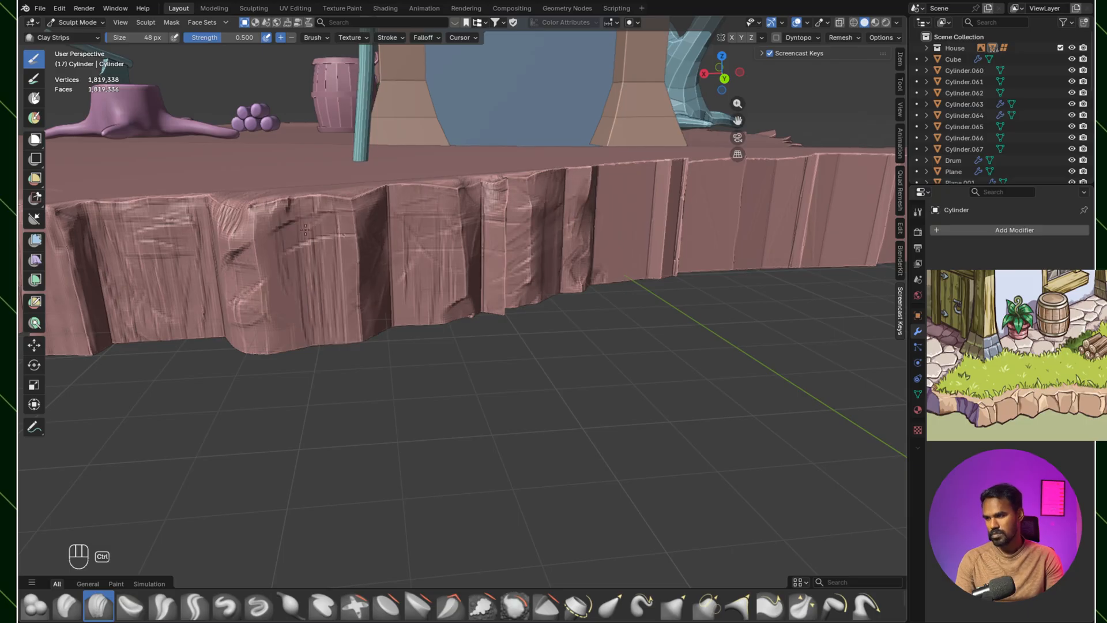
middle_drag(519, 230, 499, 222)
shift+middle_drag(680, 182, 504, 262)
ctrl+drag(529, 256, 522, 331)
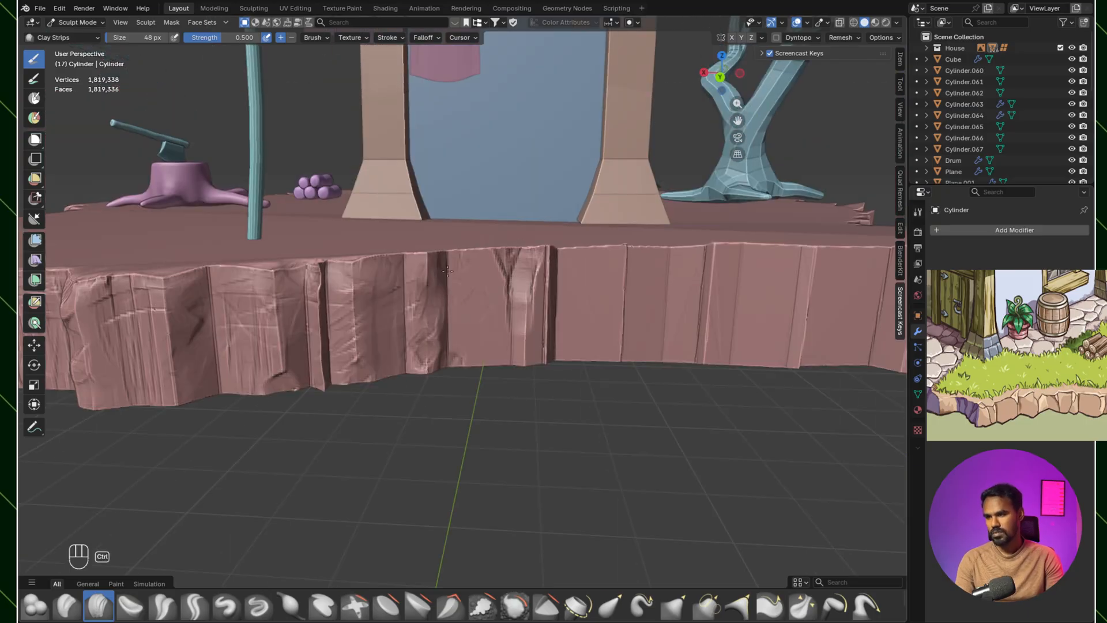
Step: Carve notches and vertical grooves into the flat facets in front of the blue wall with Clay Strips at 48 px
shift+middle_drag(556, 303, 450, 312)
mouse_move(512, 262)
ctrl+mouse_down()
mouse_move(540, 275)
mouse_move(519, 344)
ctrl+mouse_up()
mouse_move(609, 260)
ctrl+mouse_down()
mouse_move(601, 360)
mouse_move(620, 281)
ctrl+mouse_up()
ctrl+drag(624, 278, 624, 362)
ctrl+drag(496, 266, 491, 361)
Step: Chip the rim and carve a deep split into the facets approaching the blue pole with Clay Strips at 48 px
mouse_move(563, 346)
middle_down()
mouse_move(520, 354)
mouse_move(546, 456)
middle_up()
mouse_move(485, 426)
ctrl+mouse_down()
mouse_move(468, 421)
mouse_move(508, 430)
ctrl+mouse_up()
ctrl+drag(557, 440, 555, 487)
middle_drag(547, 476, 528, 389)
mouse_move(503, 310)
ctrl+mouse_down()
mouse_move(499, 372)
mouse_move(511, 317)
ctrl+mouse_up()
mouse_move(508, 309)
ctrl+mouse_down()
mouse_move(477, 349)
mouse_move(500, 407)
ctrl+mouse_up()
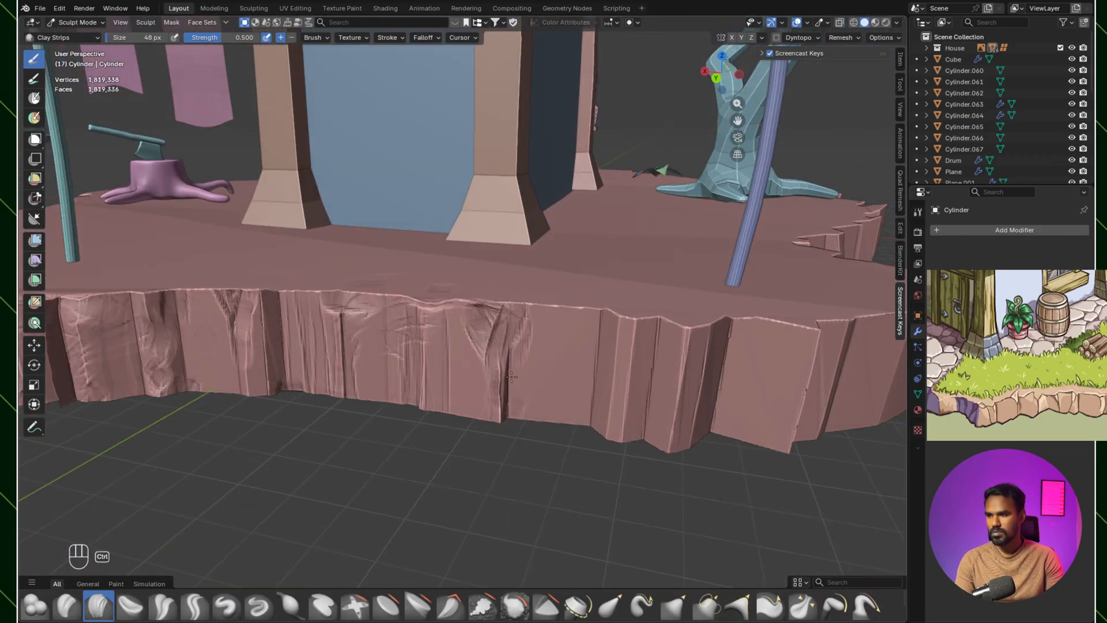
Step: Carve long vertical grooves down the protruding corner beside the blue pole with Clay Strips at 48 px
middle_drag(512, 377, 481, 360)
ctrl+drag(577, 265, 596, 354)
middle_drag(594, 354, 565, 351)
mouse_move(433, 287)
ctrl+mouse_down()
mouse_move(418, 320)
mouse_move(426, 386)
ctrl+mouse_up()
mouse_move(444, 291)
ctrl+mouse_down()
mouse_move(451, 386)
mouse_move(462, 384)
ctrl+mouse_up()
ctrl+drag(483, 297, 463, 348)
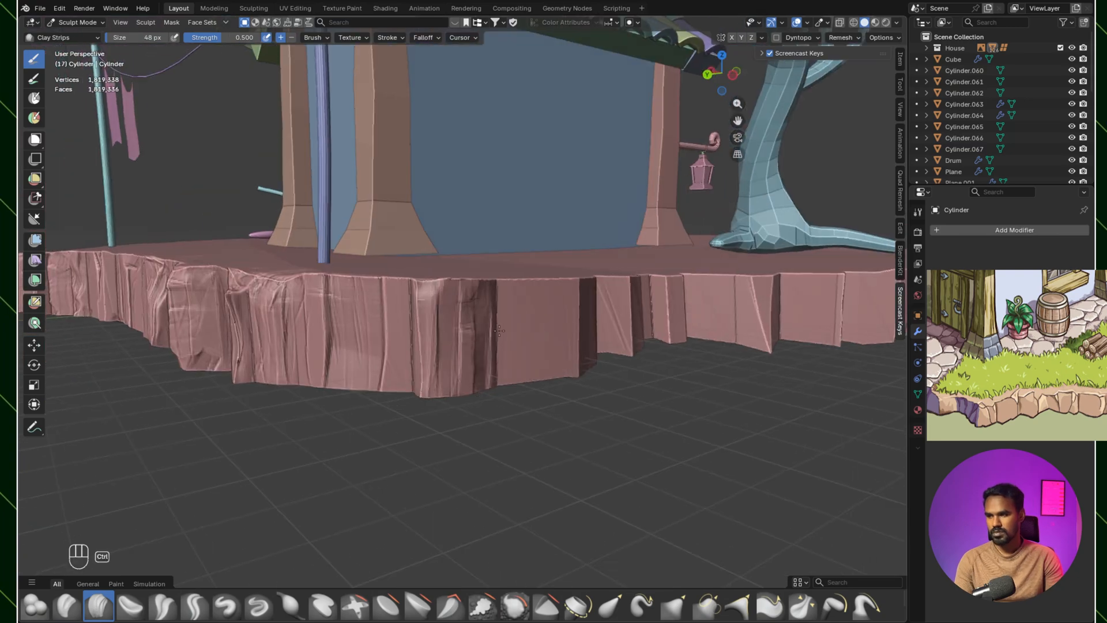
Step: Chip the top rim of the flat facet just past the grooved blue-pole corner with Clay Strips at 48 px
middle_drag(463, 348, 512, 371)
ctrl+drag(522, 369, 400, 372)
middle_drag(499, 359, 449, 347)
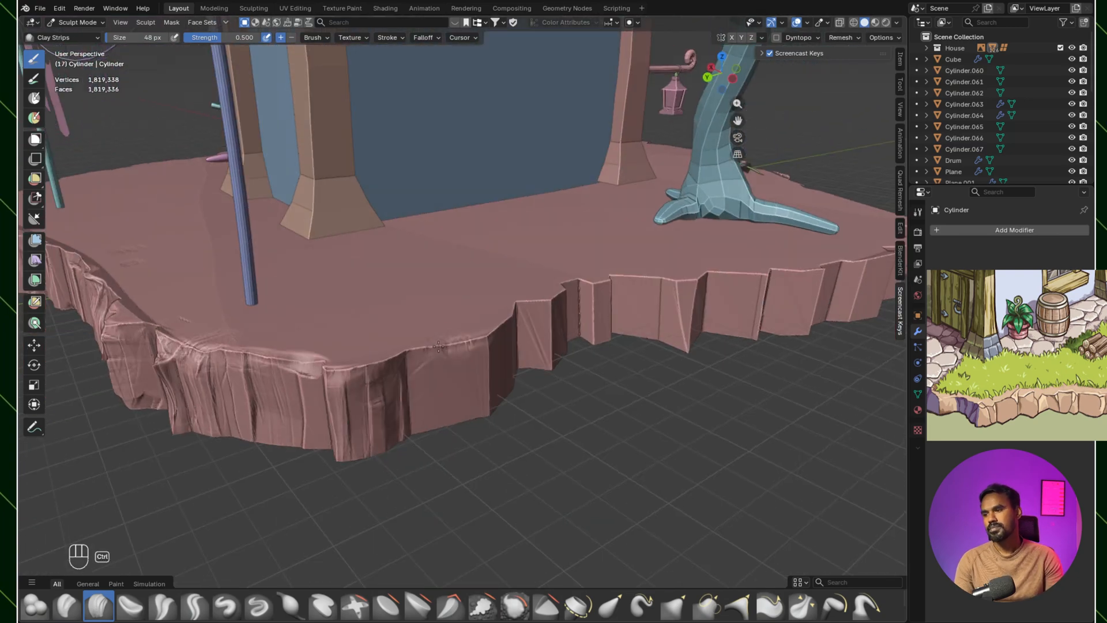
scroll(486, 335, down, 5)
middle_drag(462, 415, 487, 369)
middle_drag(531, 289, 380, 251)
scroll(511, 344, up, 3)
scroll(660, 344, down, 4)
mouse_move(471, 303)
middle_down()
mouse_move(563, 331)
mouse_move(423, 368)
middle_up()
scroll(563, 331, up, 3)
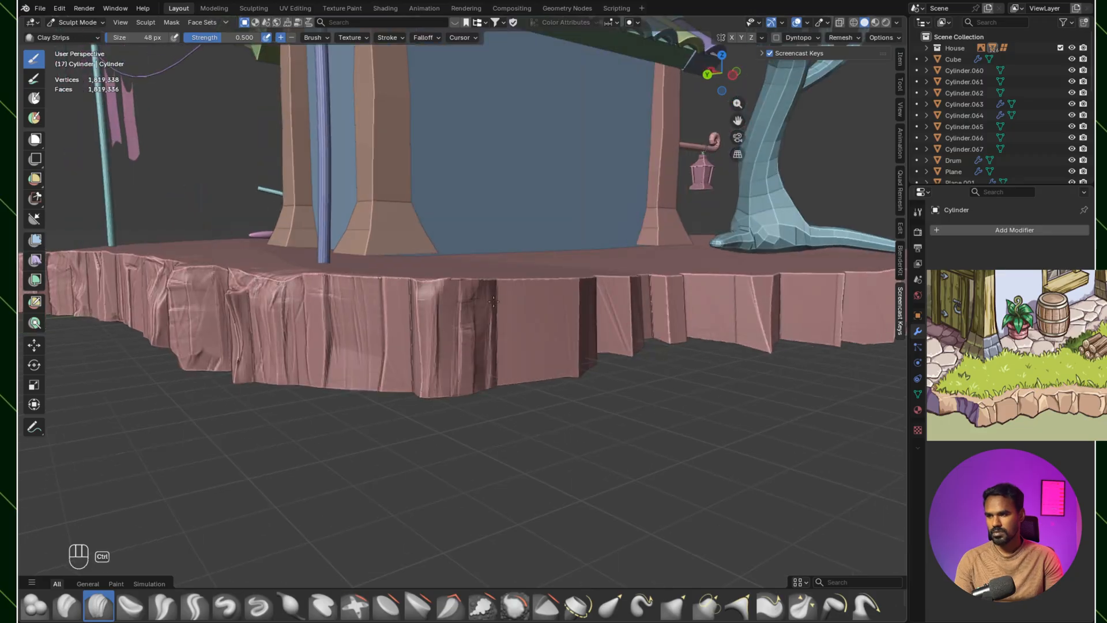
middle_drag(533, 308, 516, 365)
middle_drag(434, 368, 459, 347)
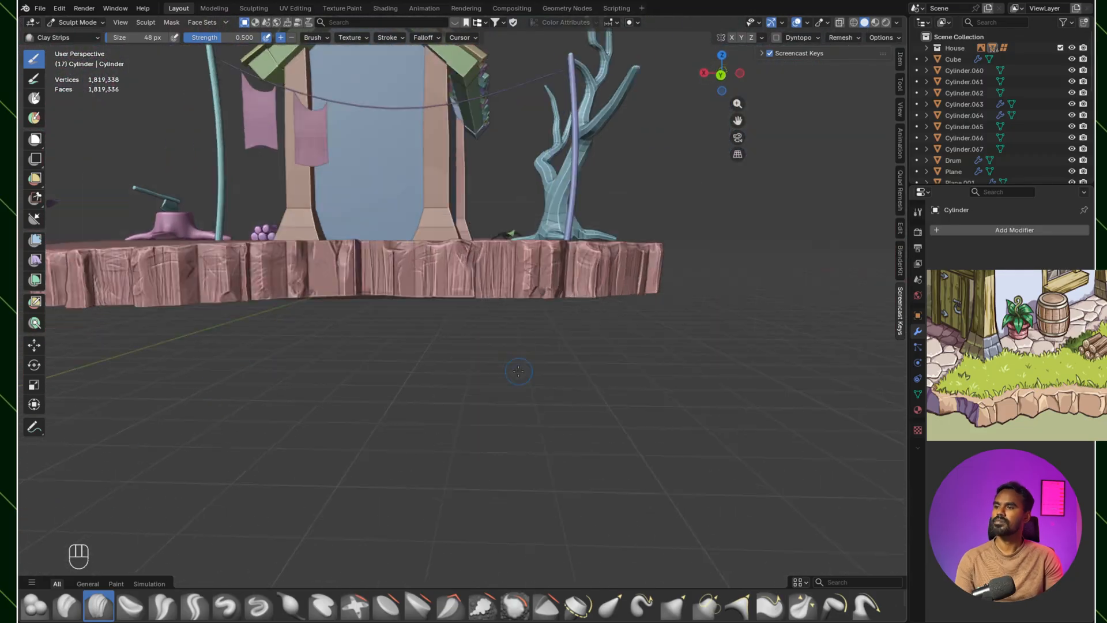
Step: Inspect the island's sculpted edge from the door side and the window side of the house
mouse_move(511, 240)
middle_down()
mouse_move(479, 378)
mouse_move(642, 328)
middle_up()
scroll(643, 329, down, 3)
shift+middle_drag(536, 352, 592, 375)
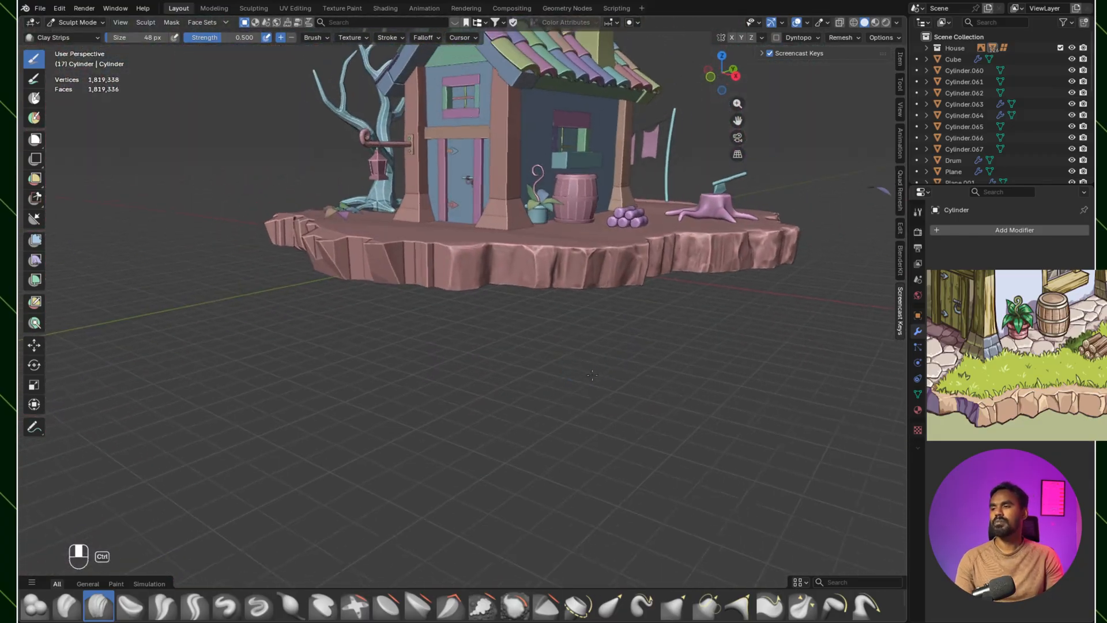
scroll(462, 339, up, 3)
shift+middle_drag(472, 323, 553, 371)
scroll(543, 282, down, 2)
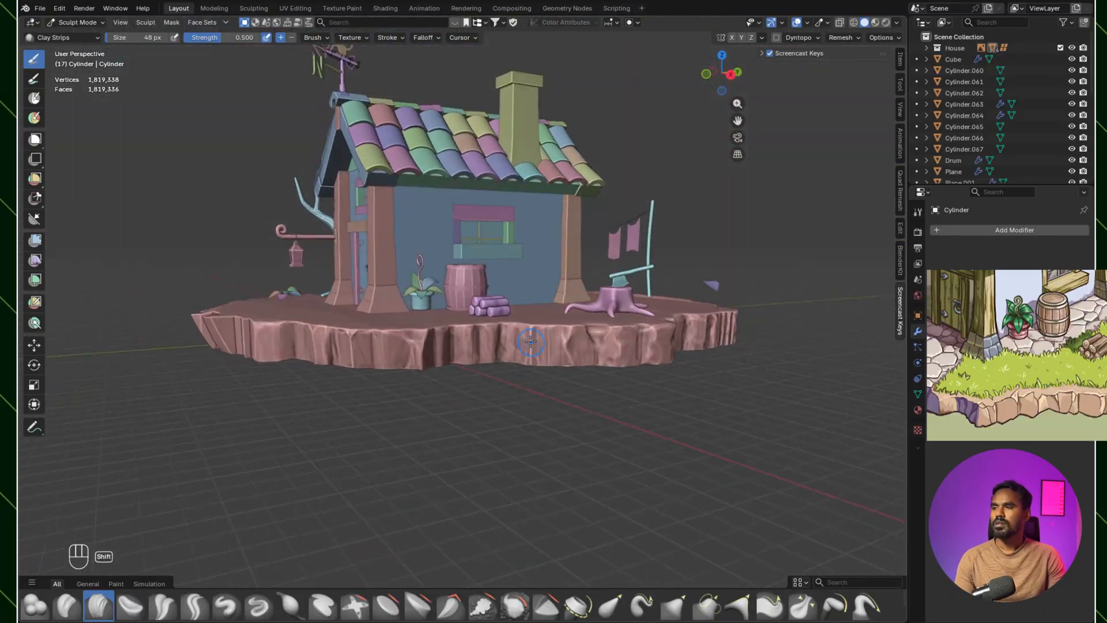
middle_drag(647, 378, 527, 349)
ctrl+middle_drag(528, 349, 482, 287)
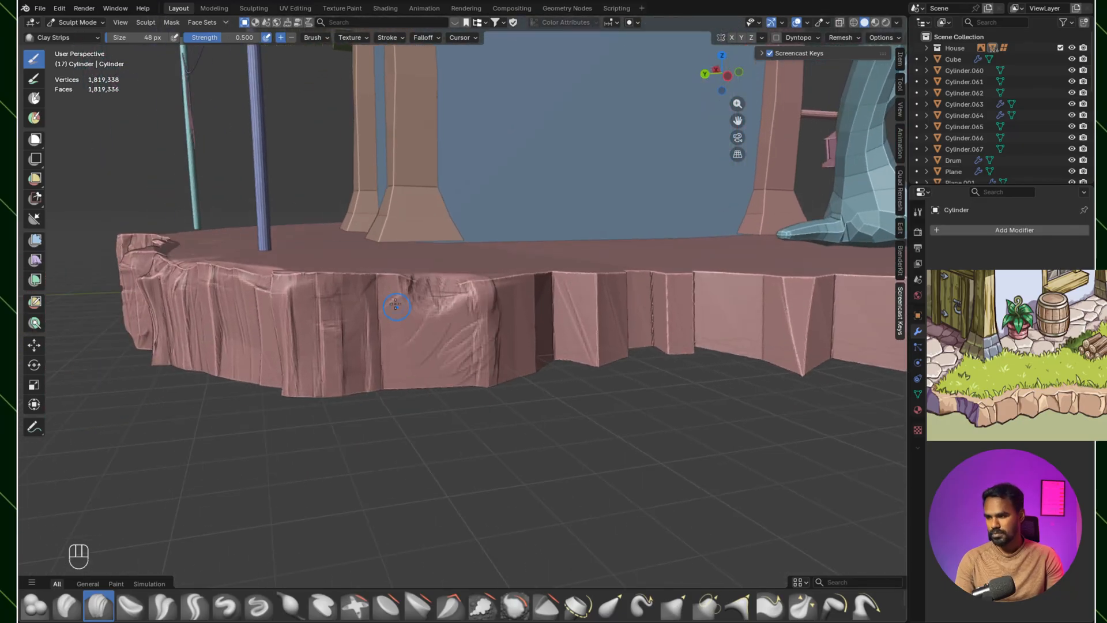
Step: Carve curved cuts and grooves into the wide facet past the blue-pole corner and round its end
middle_drag(395, 304, 517, 350)
ctrl+drag(517, 350, 522, 375)
middle_drag(554, 351, 468, 316)
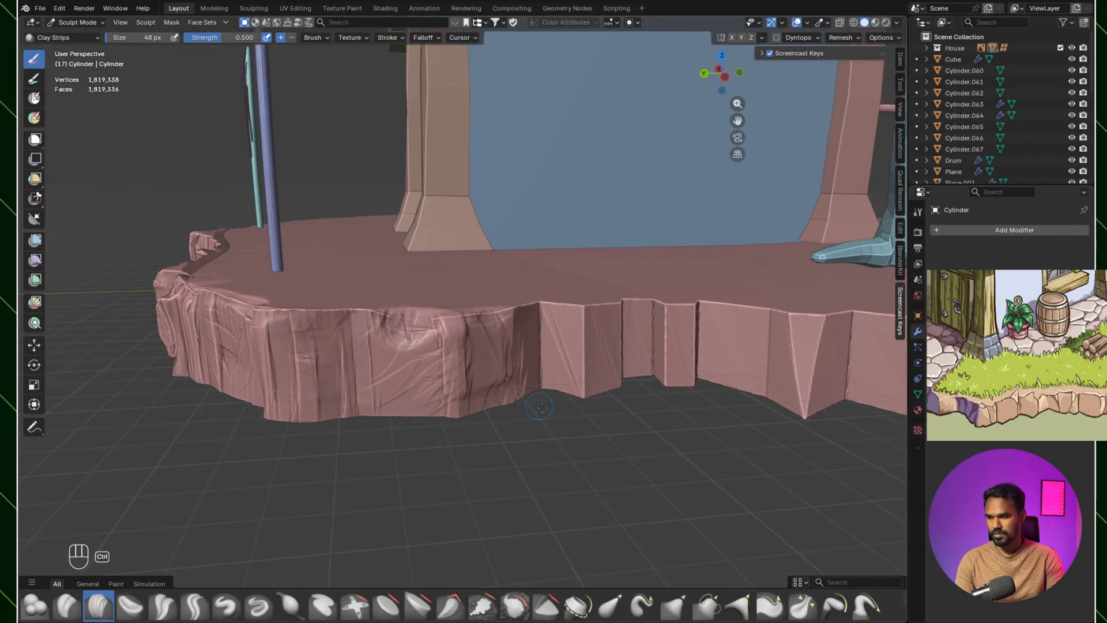
middle_drag(540, 407, 468, 339)
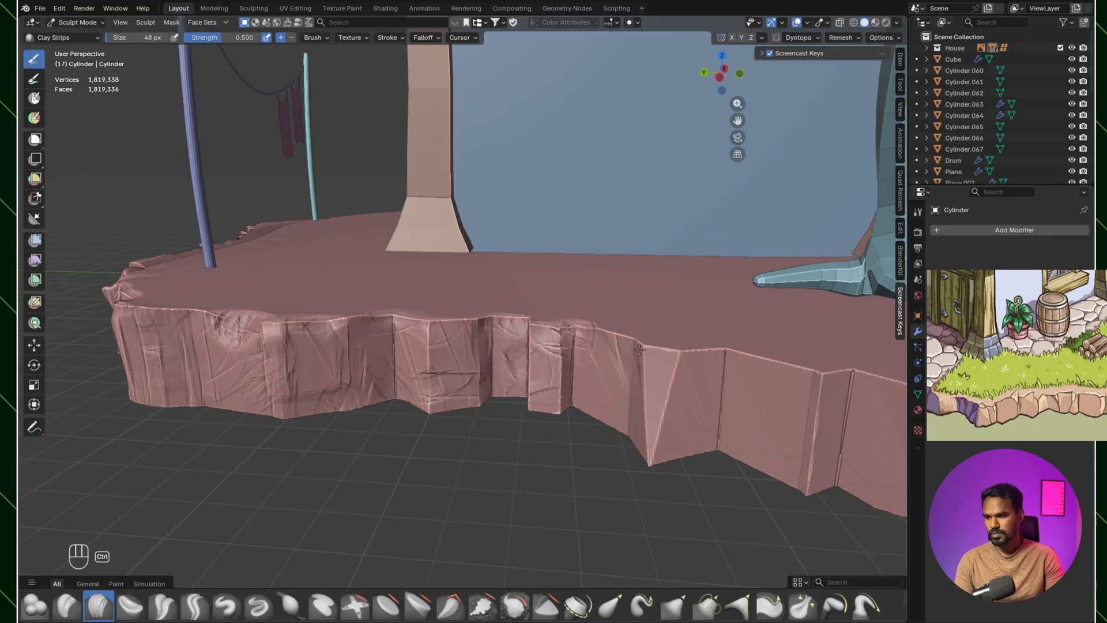
Step: Carve chips and diagonal cuts into the recessed and pointed facets along the back wall with Clay Strips at 48 px
middle_drag(646, 456, 606, 323)
ctrl+drag(640, 277, 669, 346)
ctrl+drag(687, 283, 663, 358)
middle_drag(663, 358, 579, 337)
mouse_move(585, 286)
ctrl+mouse_down()
mouse_move(560, 372)
mouse_move(625, 375)
ctrl+mouse_up()
ctrl+drag(626, 349, 687, 375)
Step: Continue the carved grooves and chips along the flat facets behind the tree with Clay Strips at 48 px
ctrl+drag(681, 282, 735, 363)
middle_drag(612, 358, 561, 383)
ctrl+drag(561, 383, 594, 346)
ctrl+drag(617, 421, 651, 396)
middle_drag(651, 397, 658, 366)
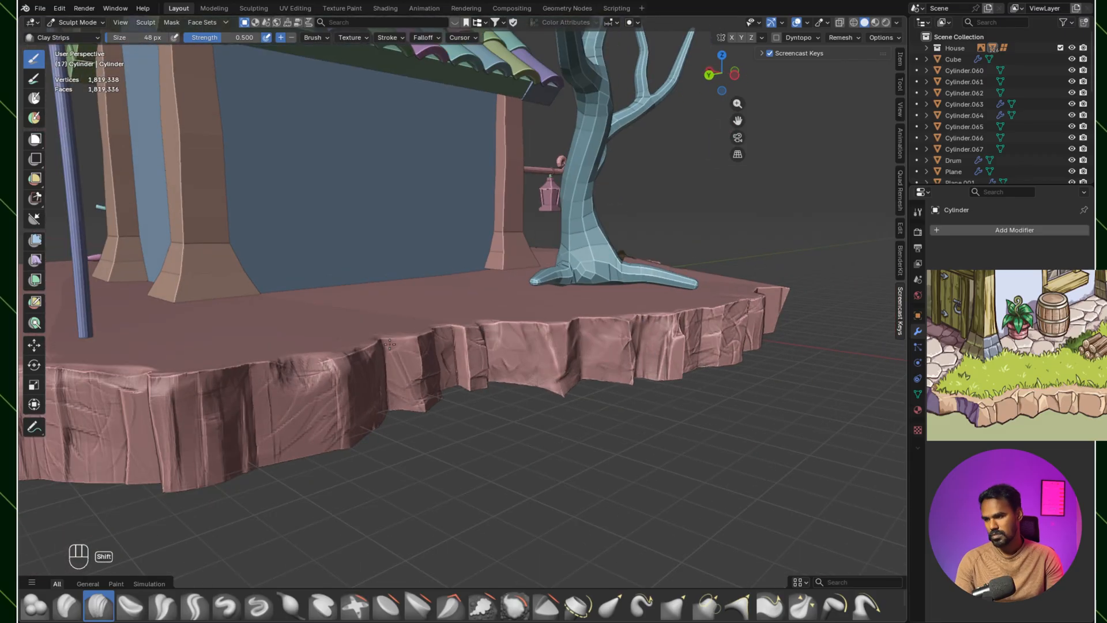
Step: Smooth the carved facets along the back wall and behind the tree into soft stone planes
middle_drag(483, 388, 181, 376)
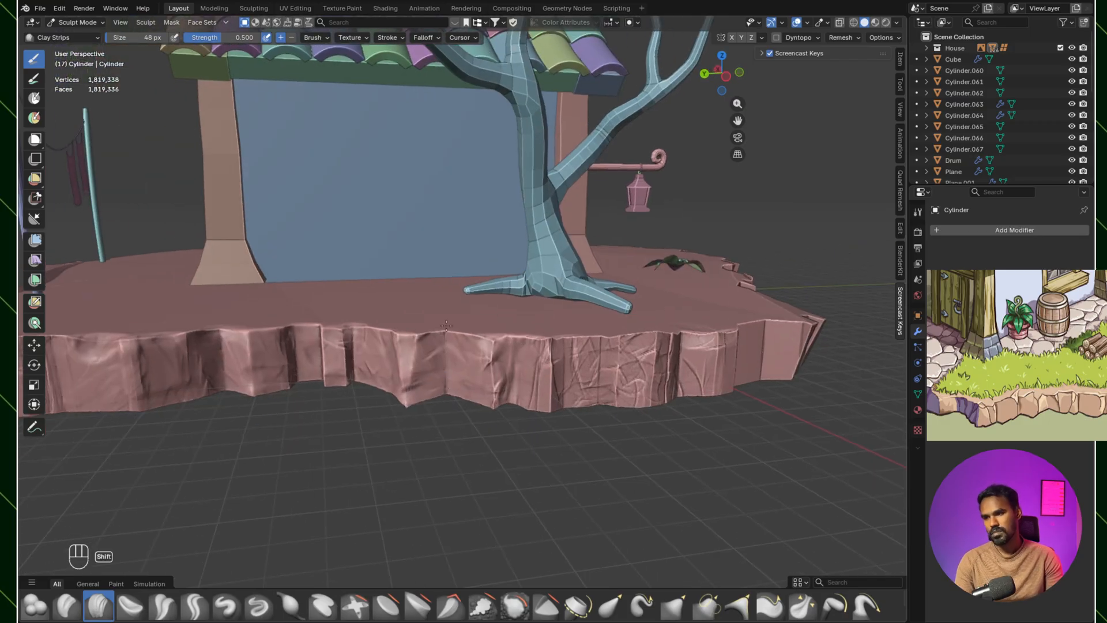
shift+middle_drag(412, 388, 456, 418)
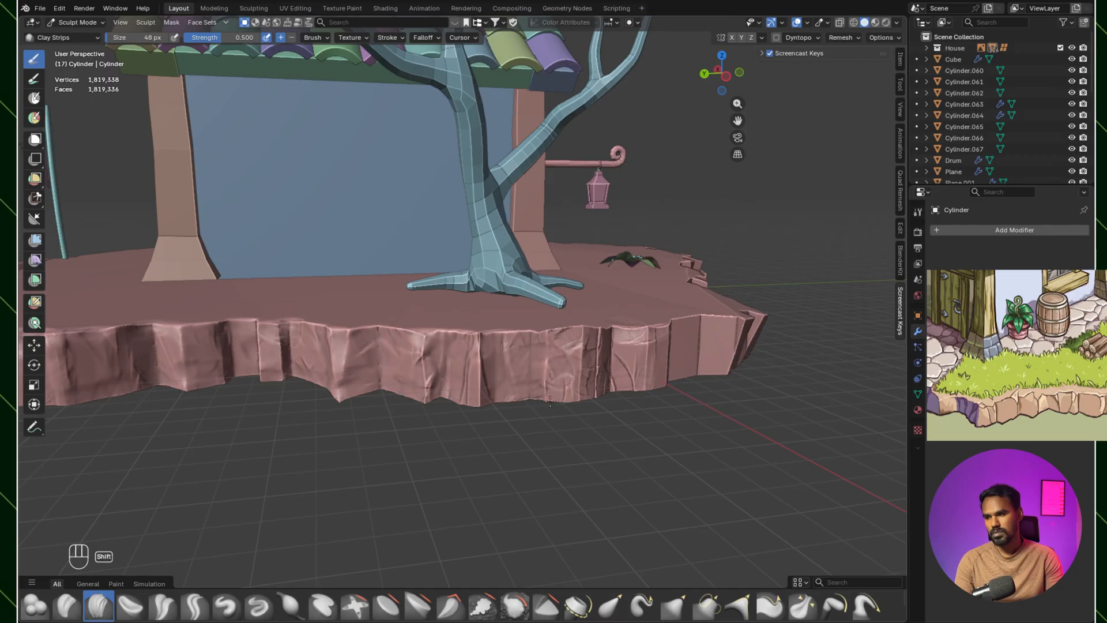
ctrl+middle_drag(609, 368, 488, 349)
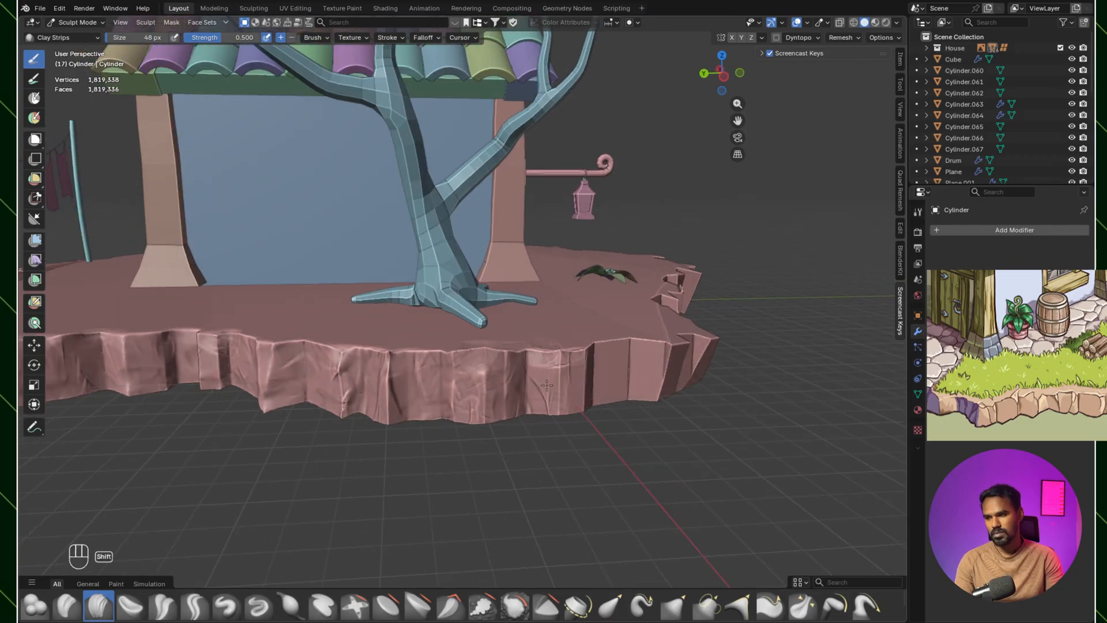
shift+middle_drag(554, 394, 419, 330)
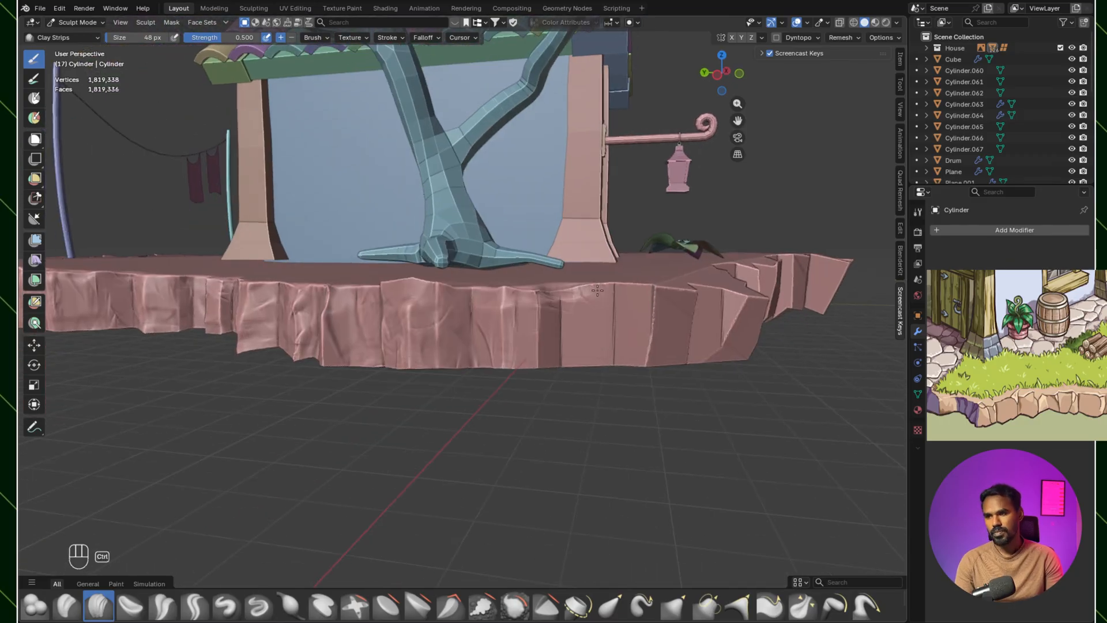
Step: Carve grooves into the facets between the tree and the pointed corner, and smooth the cuts
middle_drag(522, 338, 577, 379)
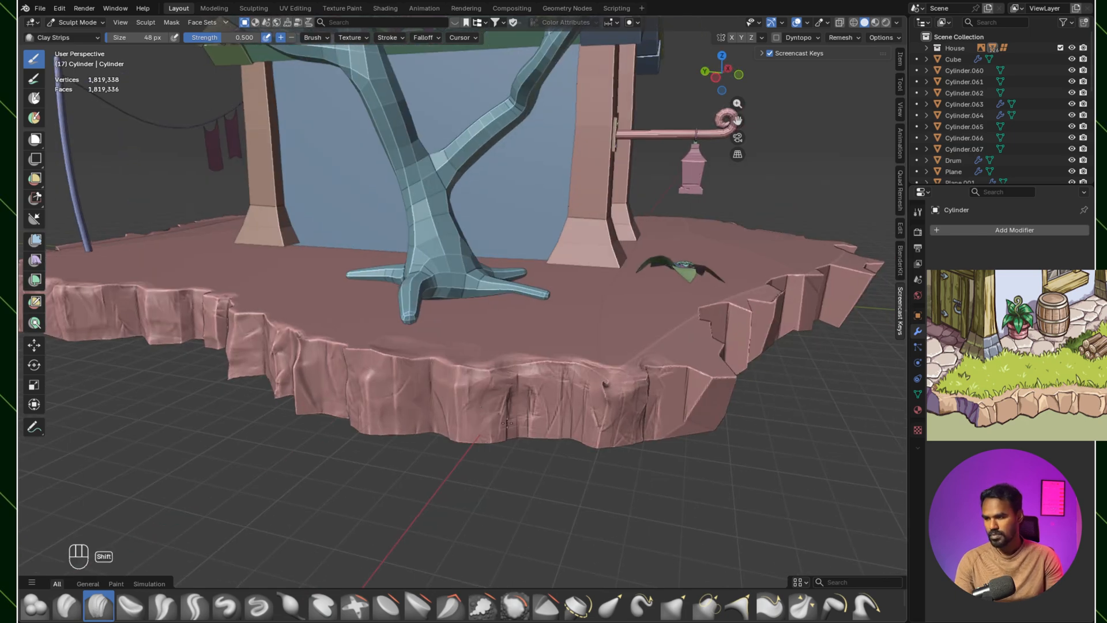
mouse_move(501, 388)
middle_down()
mouse_move(496, 420)
mouse_move(480, 430)
middle_up()
ctrl+drag(463, 372, 460, 393)
ctrl+drag(552, 364, 522, 383)
middle_drag(480, 362, 447, 346)
ctrl+drag(451, 324, 441, 398)
Step: Carve vertical grooves and crosswise chips into the facets past the pointed corner with Clay Strips at 38 px
middle_drag(455, 358, 398, 377)
mouse_move(398, 347)
ctrl+mouse_down()
mouse_move(355, 377)
mouse_move(398, 361)
mouse_move(400, 433)
ctrl+mouse_up()
mouse_move(446, 340)
ctrl+mouse_down()
mouse_move(448, 412)
mouse_move(461, 397)
ctrl+mouse_up()
ctrl+drag(462, 346, 464, 378)
middle_drag(471, 369, 435, 343)
drag(418, 323, 447, 329)
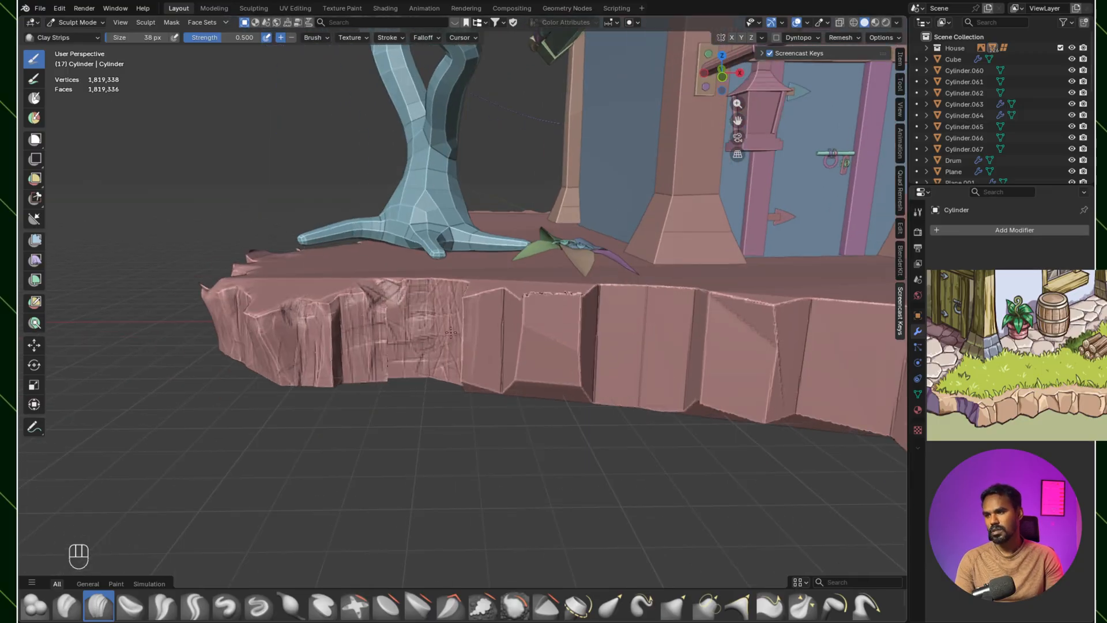
Step: Carve rough grooves across the flat edge facets in front of the leafy ground plant with Clay Strips at 38 px
middle_drag(451, 332, 545, 342)
middle_drag(628, 369, 708, 361)
middle_drag(563, 330, 547, 311)
mouse_move(347, 286)
middle_down()
mouse_move(577, 288)
mouse_move(709, 349)
mouse_move(599, 387)
mouse_move(594, 346)
mouse_move(531, 329)
mouse_move(558, 247)
mouse_move(582, 297)
mouse_move(551, 300)
middle_up()
Step: Cut vertical grooves and crosswise chips into the facets between the ground plant and the door with Clay Strips at 46 px
scroll(581, 295, up, 1)
key(bracketright)
key(bracketright)
scroll(551, 300, up, 2)
ctrl+drag(536, 178, 523, 249)
ctrl+drag(504, 198, 453, 345)
ctrl+drag(497, 227, 503, 353)
ctrl+drag(534, 288, 522, 353)
mouse_move(503, 262)
mouse_down()
mouse_move(466, 312)
mouse_move(442, 318)
mouse_up()
middle_drag(501, 263, 482, 272)
drag(451, 219, 452, 372)
drag(512, 306, 518, 398)
middle_drag(557, 245, 555, 314)
ctrl+drag(558, 319, 510, 312)
drag(607, 346, 603, 413)
mouse_move(550, 377)
middle_down()
mouse_move(540, 349)
mouse_move(548, 355)
middle_up()
ctrl+drag(571, 355, 490, 389)
Step: Carve diagonal and horizontal chips into the facets leading up to the overhanging front corner with Clay Strips
ctrl+drag(616, 266, 713, 288)
ctrl+drag(718, 283, 606, 374)
middle_drag(643, 378, 652, 341)
ctrl+drag(640, 282, 628, 392)
mouse_move(617, 381)
ctrl+mouse_down()
mouse_move(571, 340)
mouse_move(657, 311)
ctrl+mouse_up()
middle_drag(683, 261, 652, 262)
ctrl+drag(659, 254, 673, 343)
mouse_move(634, 307)
ctrl+mouse_down()
mouse_move(572, 343)
mouse_move(511, 324)
ctrl+mouse_up()
middle_drag(554, 323, 663, 309)
mouse_move(663, 309)
shift+middle_down()
mouse_move(693, 300)
mouse_move(556, 328)
shift+middle_up()
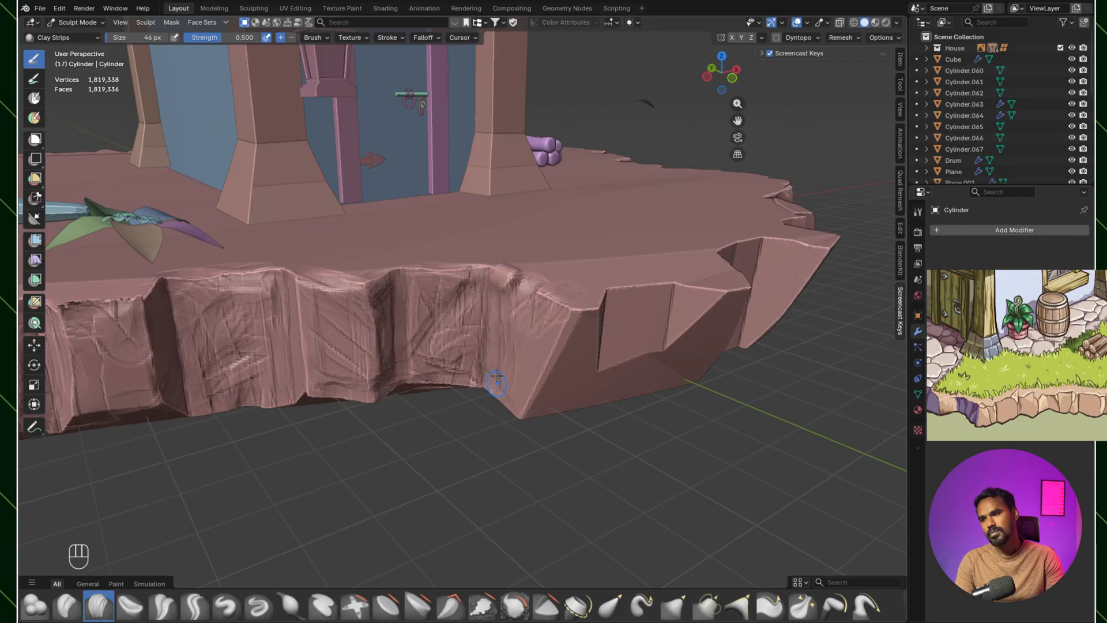
Step: Carve the slanted face of the overhanging front corner and reshape its upper tip with Clay Strips at 46 px
middle_drag(491, 340, 468, 309)
mouse_move(469, 309)
ctrl+mouse_down()
mouse_move(498, 312)
mouse_move(502, 363)
ctrl+mouse_up()
ctrl+drag(455, 345, 440, 406)
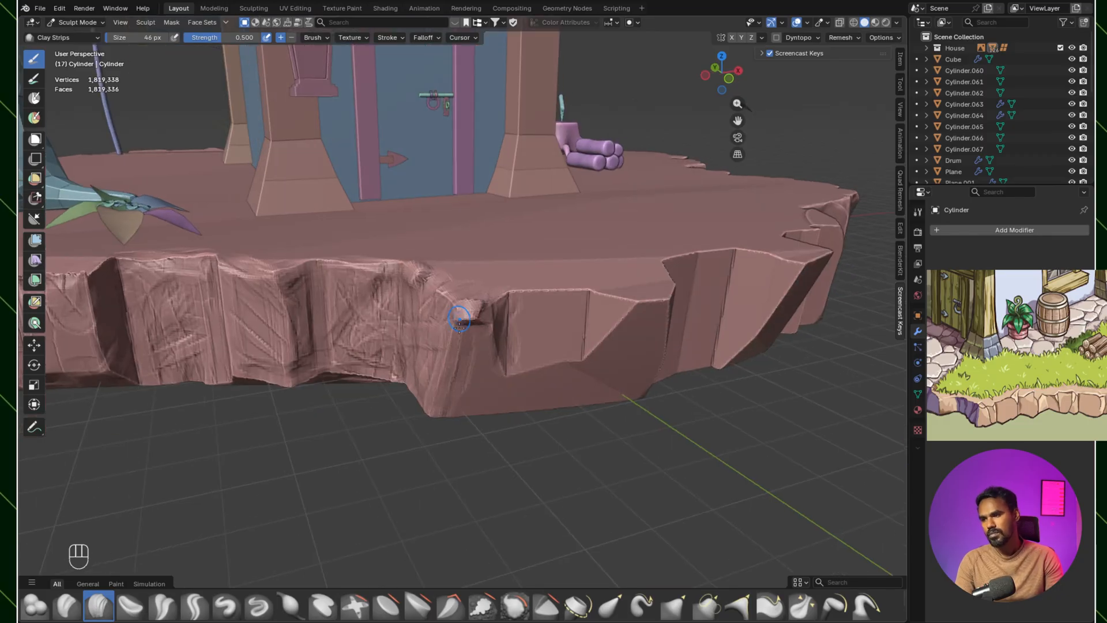
ctrl+drag(473, 300, 469, 318)
mouse_move(568, 305)
middle_down()
mouse_move(517, 326)
mouse_move(511, 307)
middle_up()
ctrl+drag(297, 320, 302, 376)
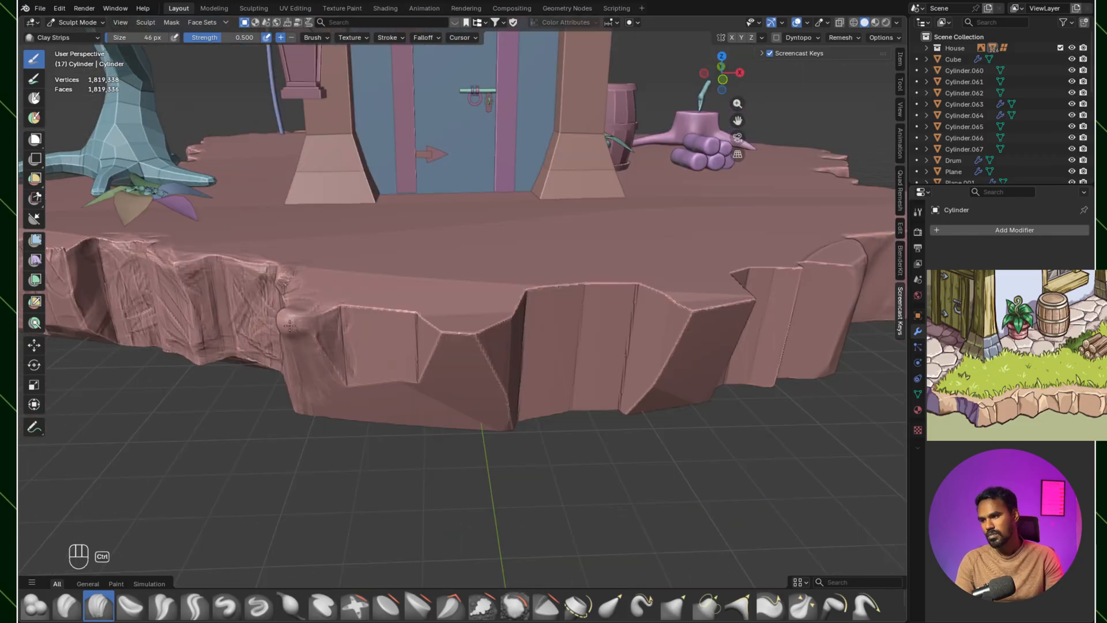
Step: Carve crosswise chips and grooves into the flat facets just past the front corner, in front of the door
ctrl+drag(392, 313, 349, 337)
middle_drag(412, 346, 420, 294)
ctrl+drag(386, 280, 472, 263)
ctrl+drag(515, 173, 499, 251)
mouse_move(487, 199)
ctrl+mouse_down()
mouse_move(470, 288)
mouse_move(545, 282)
ctrl+mouse_up()
ctrl+drag(464, 190, 424, 240)
middle_drag(515, 281, 489, 309)
Step: Carve vertical grooves and short chips into the protruding facets in front of the door with Clay Strips
ctrl+drag(300, 385, 309, 450)
mouse_move(320, 375)
ctrl+mouse_down()
mouse_move(333, 474)
mouse_move(346, 470)
ctrl+mouse_up()
mouse_move(377, 369)
ctrl+mouse_down()
mouse_move(372, 470)
mouse_move(403, 455)
ctrl+mouse_up()
ctrl+drag(410, 381, 369, 397)
mouse_move(398, 360)
ctrl+mouse_down()
mouse_move(351, 372)
mouse_move(430, 369)
ctrl+mouse_up()
mouse_move(435, 359)
ctrl+mouse_down()
mouse_move(352, 362)
mouse_move(315, 378)
ctrl+mouse_up()
mouse_move(352, 357)
ctrl+mouse_down()
mouse_move(409, 374)
mouse_move(464, 424)
ctrl+mouse_up()
ctrl+drag(470, 395, 474, 449)
middle_drag(454, 404, 464, 437)
ctrl+drag(464, 438, 524, 455)
ctrl+drag(532, 414, 495, 464)
middle_drag(490, 412, 450, 364)
ctrl+drag(447, 326, 458, 403)
mouse_move(467, 323)
ctrl+mouse_down()
mouse_move(418, 365)
mouse_move(499, 429)
ctrl+mouse_up()
mouse_move(497, 371)
middle_down()
mouse_move(449, 364)
mouse_move(506, 385)
middle_up()
Step: Carve vertical and diagonal grooves into the remaining facets between the door and the potted plant
ctrl+drag(460, 372, 449, 478)
mouse_move(461, 368)
ctrl+mouse_down()
mouse_move(517, 375)
mouse_move(450, 385)
ctrl+mouse_up()
middle_drag(496, 372, 574, 399)
ctrl+drag(574, 399, 582, 507)
ctrl+drag(533, 452, 534, 510)
ctrl+drag(539, 409, 577, 444)
scroll(593, 452, down, 2)
mouse_move(593, 452)
middle_down()
mouse_move(519, 402)
mouse_move(506, 408)
middle_up()
mouse_move(528, 351)
ctrl+mouse_down()
mouse_move(477, 347)
mouse_move(474, 432)
ctrl+mouse_up()
middle_drag(474, 404, 611, 351)
ctrl+middle_drag(576, 346, 568, 381)
mouse_move(568, 378)
ctrl+middle_down()
mouse_move(563, 340)
mouse_move(608, 368)
mouse_move(599, 415)
mouse_move(571, 371)
mouse_move(554, 372)
ctrl+middle_up()
Step: Try flattening the grooved facets below the clothesline pole with Scrape Multiplane at 102 px
click(451, 606)
mouse_move(537, 365)
mouse_down()
mouse_move(516, 390)
mouse_move(533, 429)
mouse_up()
shift+middle_drag(421, 434, 529, 392)
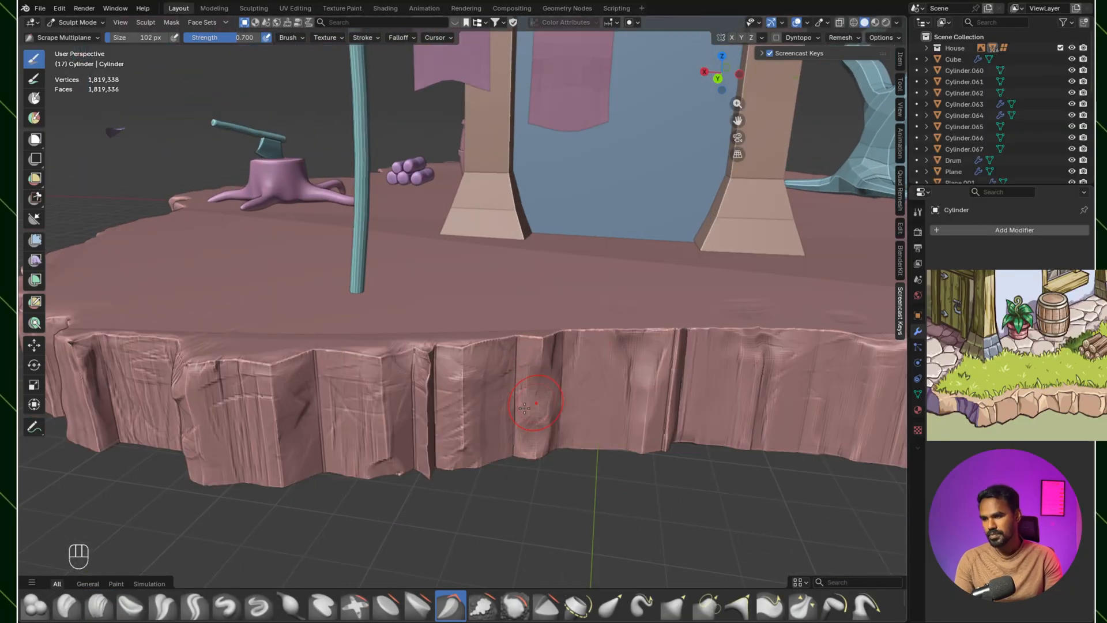
shift+drag(413, 372, 422, 400)
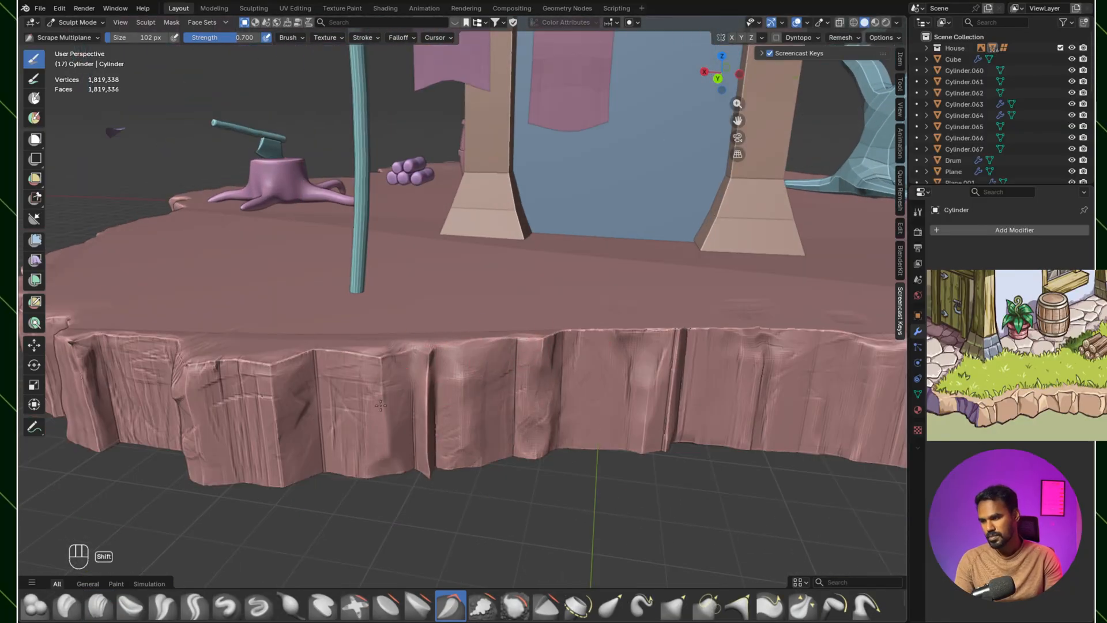
middle_drag(382, 470, 510, 325)
Step: Undo the scraping strokes on the facets below the clothesline pole
key(ctrl+z)
key(ctrl+z)
key(ctrl+z)
key(ctrl+z)
middle_drag(485, 370, 588, 366)
key(ctrl+z)
key(ctrl+z)
key(ctrl+z)
key(ctrl+z)
key(ctrl+z)
key(ctrl+z)
key(ctrl+z)
key(ctrl+z)
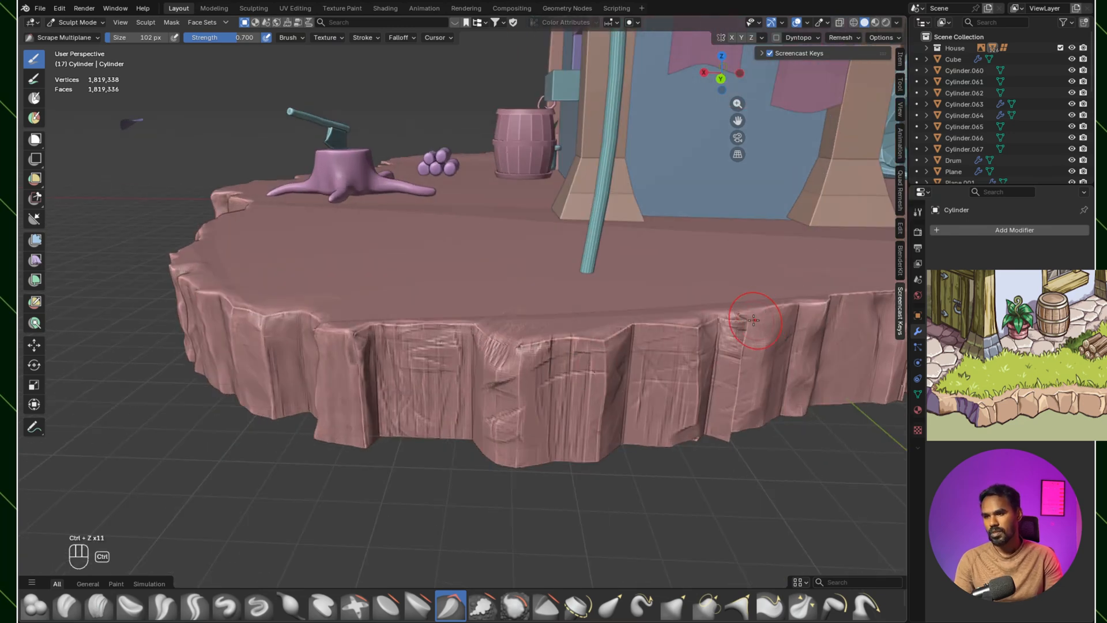
Step: Scrape the grooved columns between the tree stump and clothesline pole with Scrape Multiplane at 102 px, undoing unwanted strokes
key(ctrl+z)
key(ctrl+z)
key(ctrl+z)
middle_drag(750, 326, 588, 375)
shift+drag(588, 376, 594, 350)
middle_drag(524, 378, 604, 367)
shift+drag(518, 334, 429, 286)
middle_drag(477, 389, 496, 424)
key(ctrl+z)
key(ctrl+z)
middle_drag(577, 404, 634, 358)
Step: Scrape and soften the columns in front of the stump and barrel with Scrape Multiplane at 81 px
key(bracketleft)
key(bracketleft)
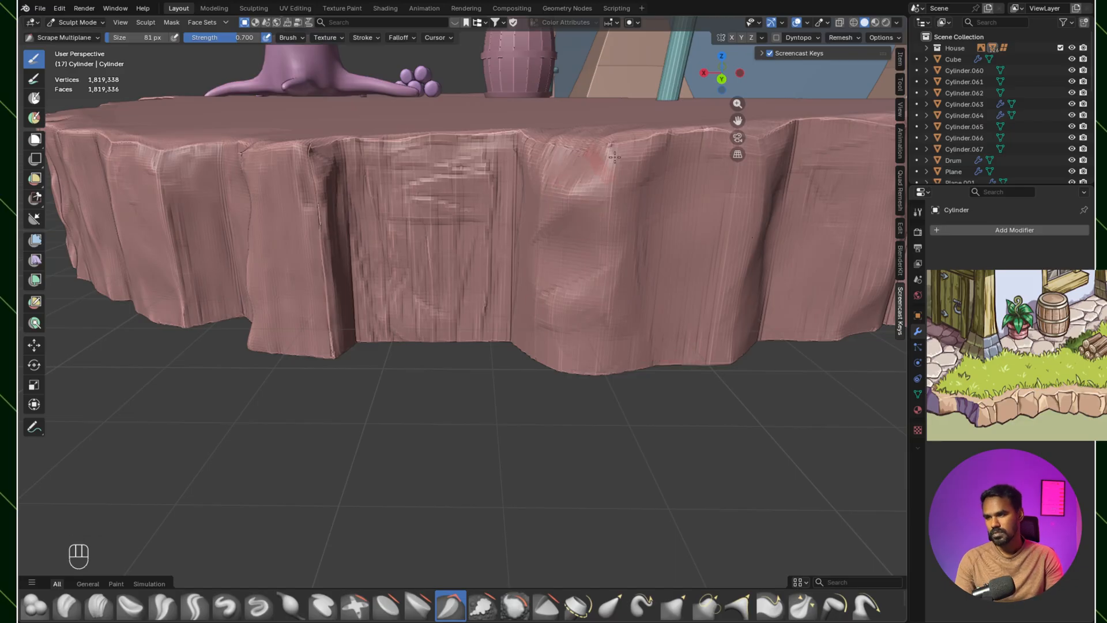
middle_drag(613, 164, 711, 209)
mouse_move(522, 350)
mouse_down()
mouse_move(512, 197)
mouse_move(628, 188)
mouse_up()
shift+drag(468, 223, 487, 302)
middle_drag(487, 302, 525, 326)
shift+middle_drag(525, 326, 632, 408)
ctrl+middle_drag(479, 321, 444, 375)
middle_drag(444, 375, 503, 232)
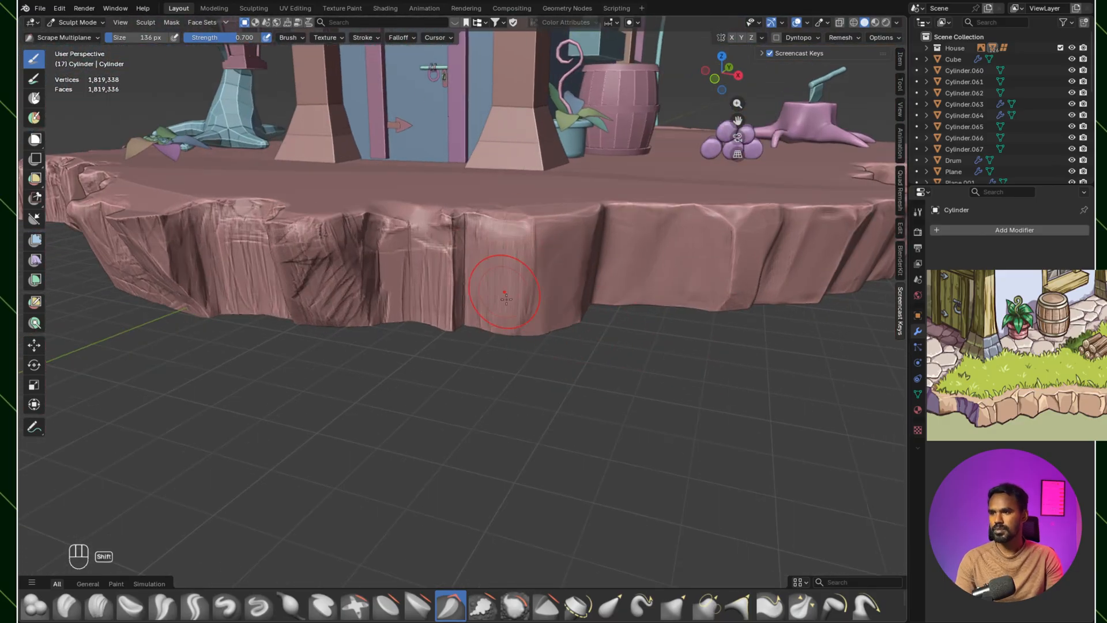
Step: Smooth the carved grooves on the facets in front of the door into soft stone planes at 136 px
shift+middle_drag(504, 360, 591, 457)
drag(545, 328, 564, 334)
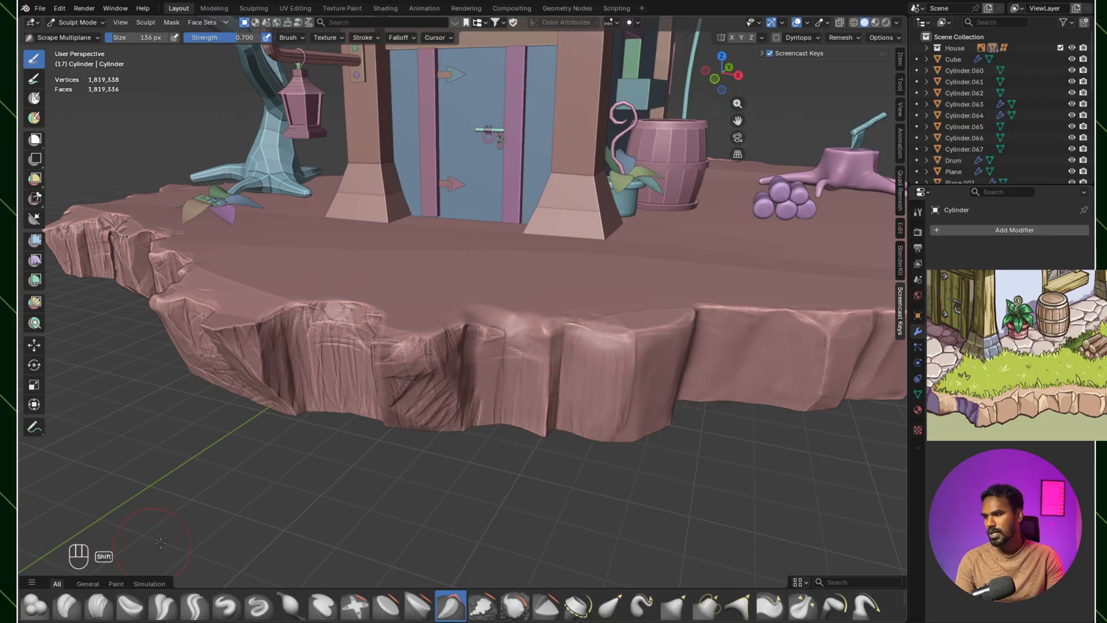
shift+drag(451, 398, 335, 358)
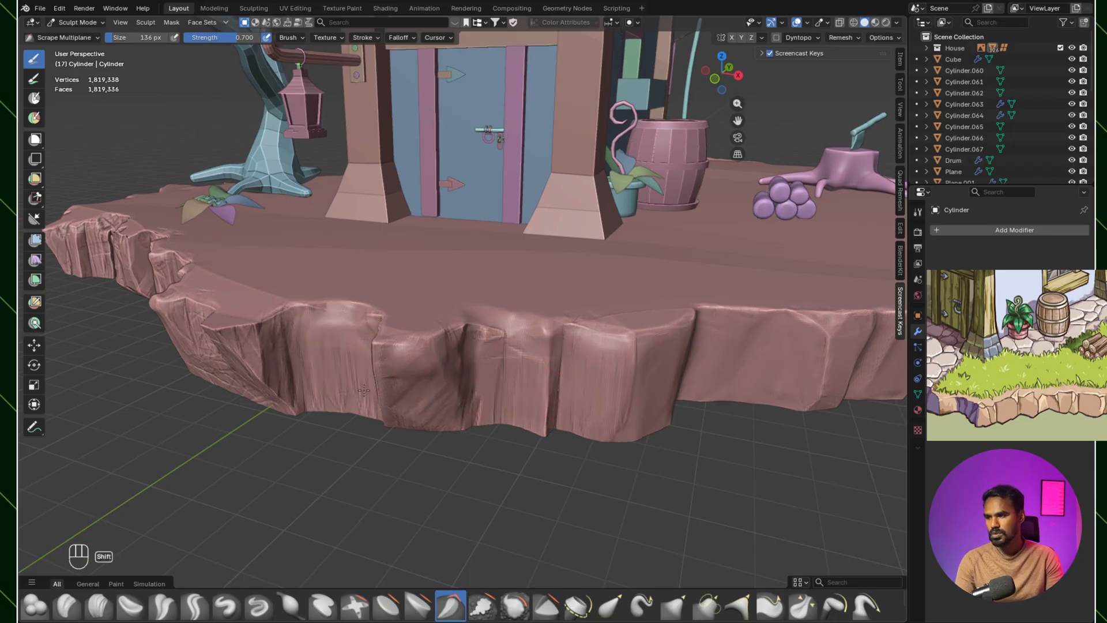
shift+middle_drag(271, 392, 446, 401)
ctrl+middle_drag(445, 400, 432, 374)
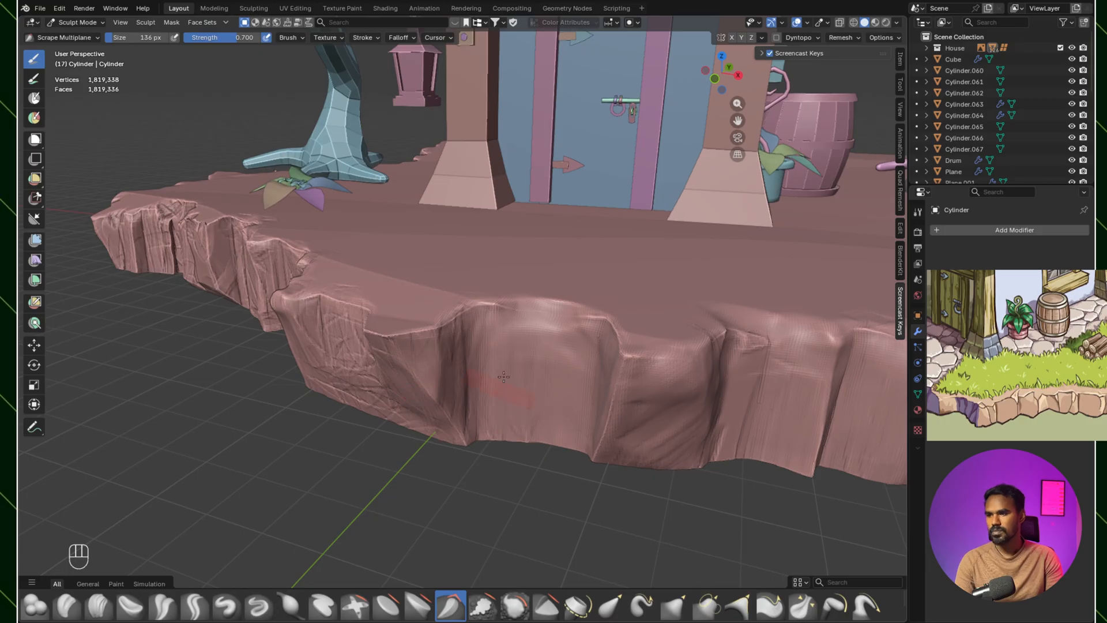
Step: Scrape and smooth the facets from the door front round to the overhanging corner with Scrape Multiplane at 136 px
middle_drag(496, 323, 556, 329)
mouse_move(655, 366)
mouse_down()
mouse_move(640, 385)
mouse_move(687, 406)
mouse_up()
shift+middle_drag(681, 404, 536, 276)
mouse_move(537, 277)
ctrl+middle_down()
mouse_move(543, 213)
mouse_move(548, 268)
ctrl+middle_up()
drag(648, 265, 611, 317)
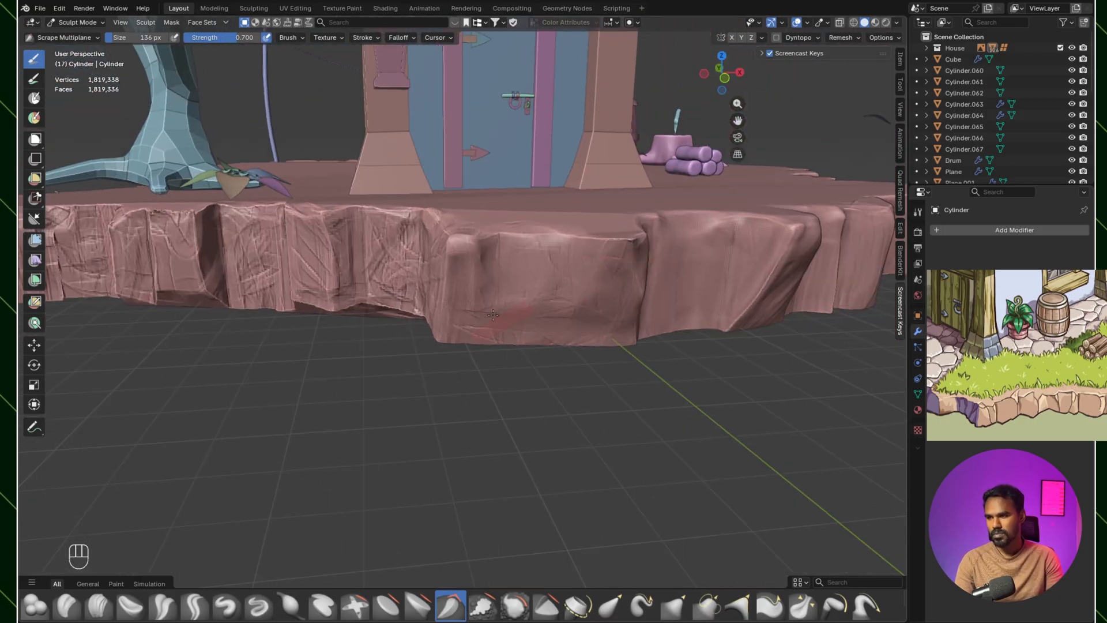
mouse_move(603, 337)
middle_down()
mouse_move(562, 323)
mouse_move(587, 346)
middle_up()
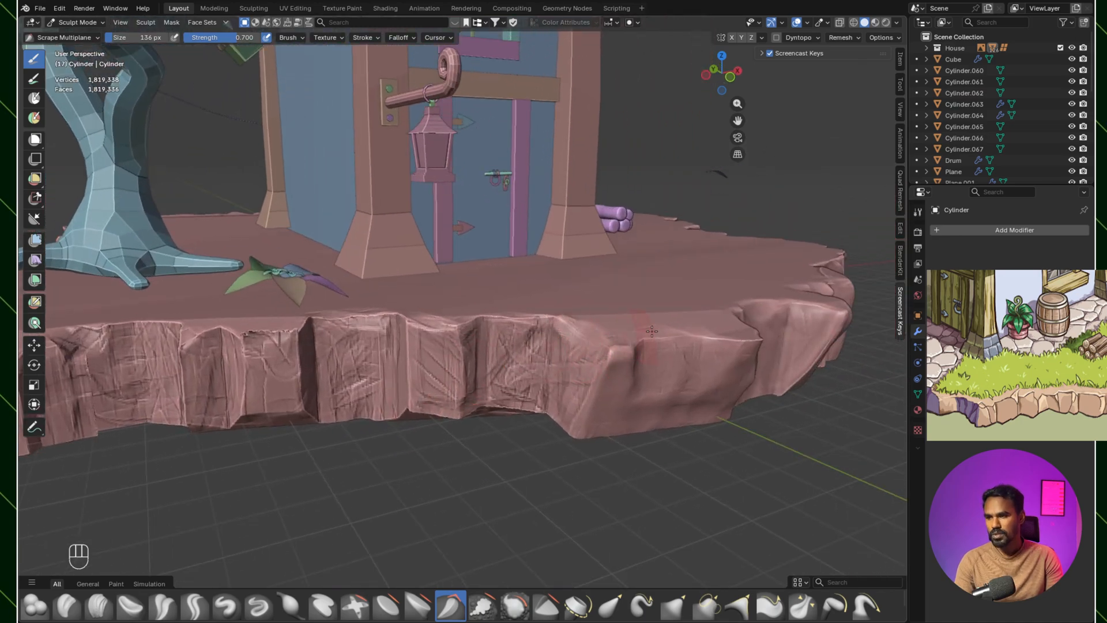
Step: Flatten and soften the carved facets between the overhanging corner and the ground plant with Scrape Multiplane
drag(560, 345, 544, 357)
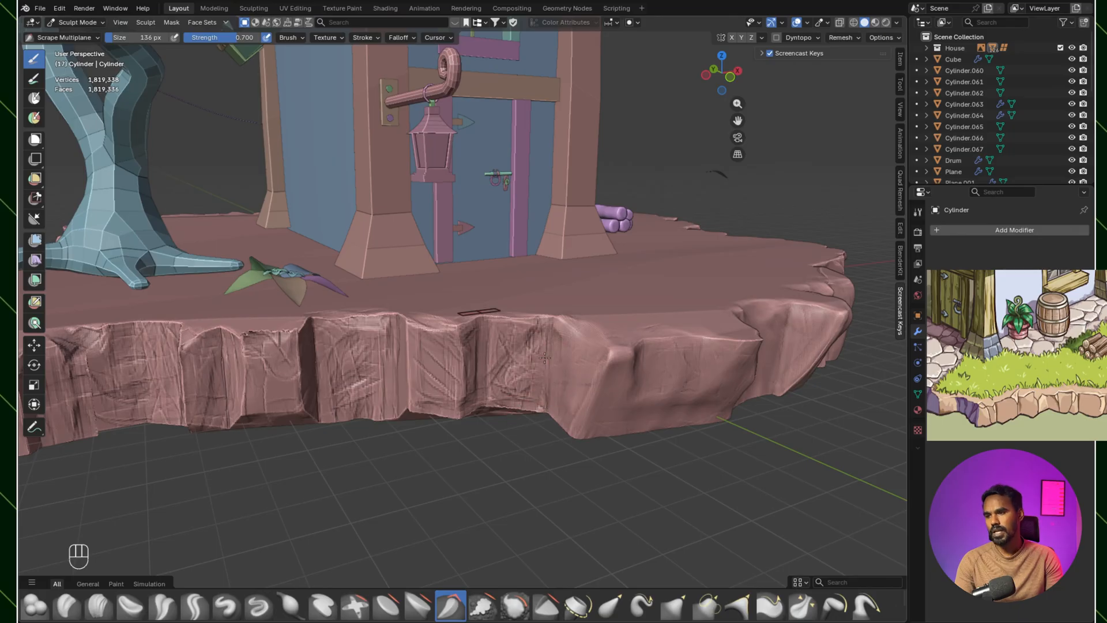
drag(500, 337, 503, 394)
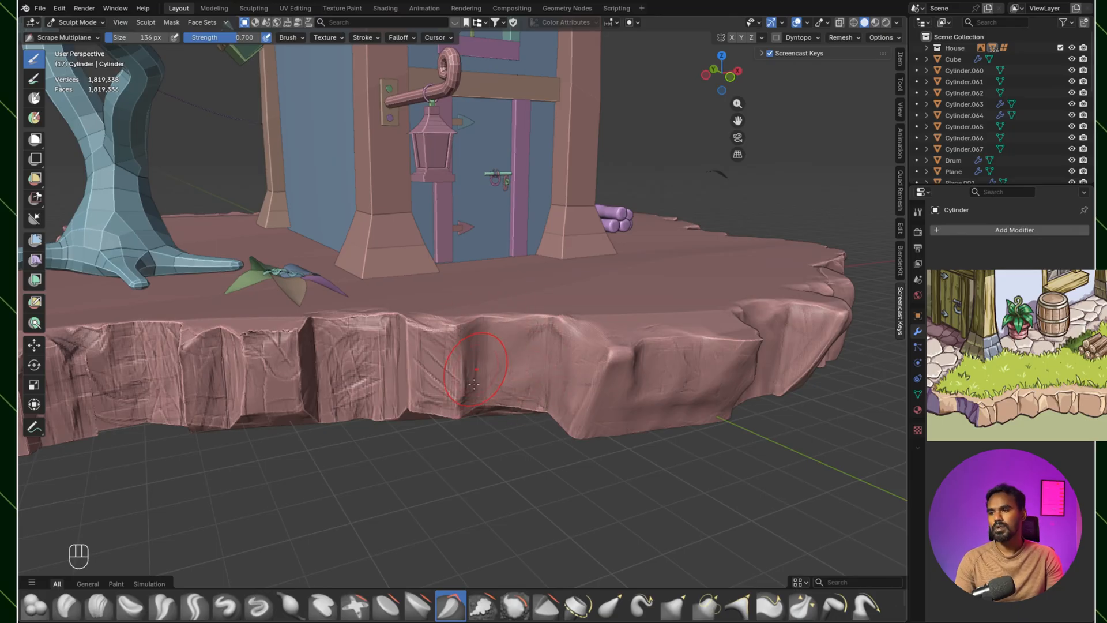
shift+middle_drag(549, 421, 573, 392)
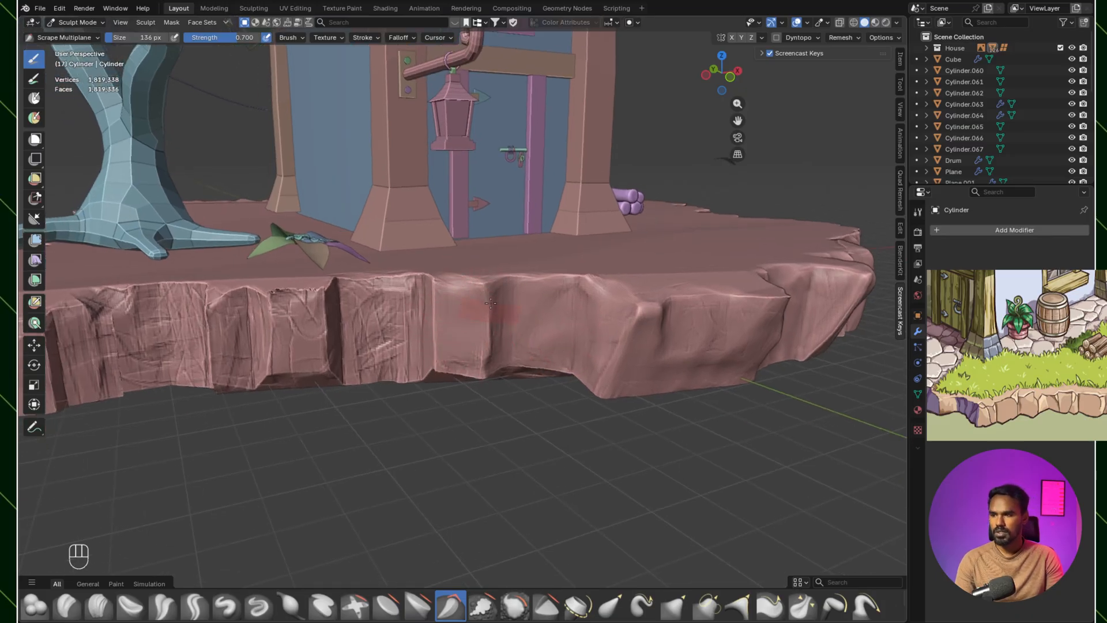
shift+middle_drag(451, 338, 581, 374)
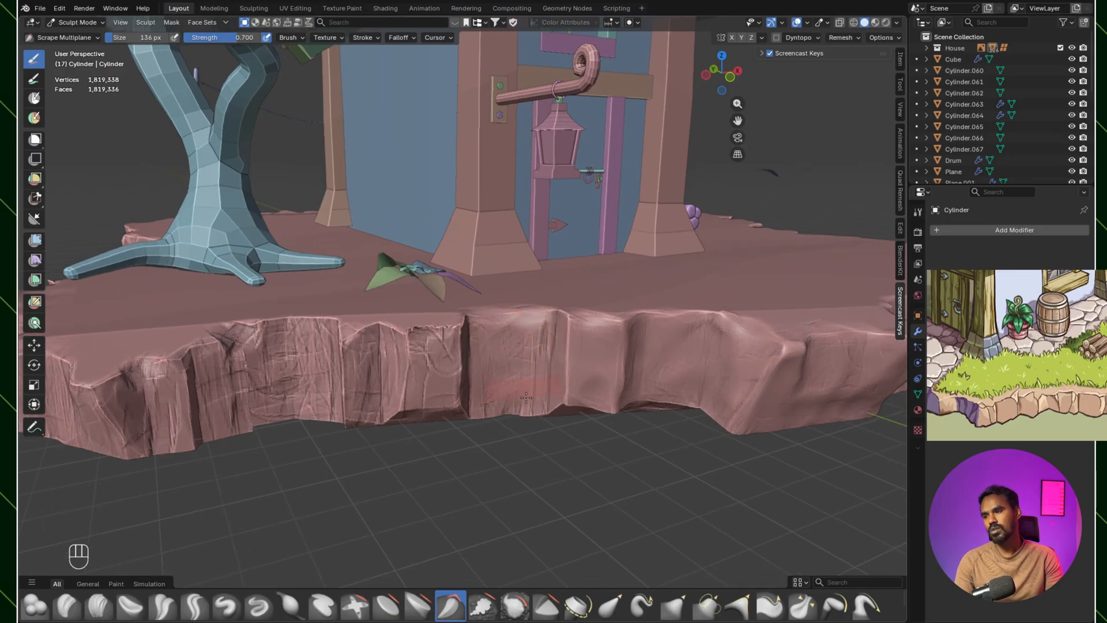
middle_drag(598, 376, 611, 330)
drag(621, 341, 646, 336)
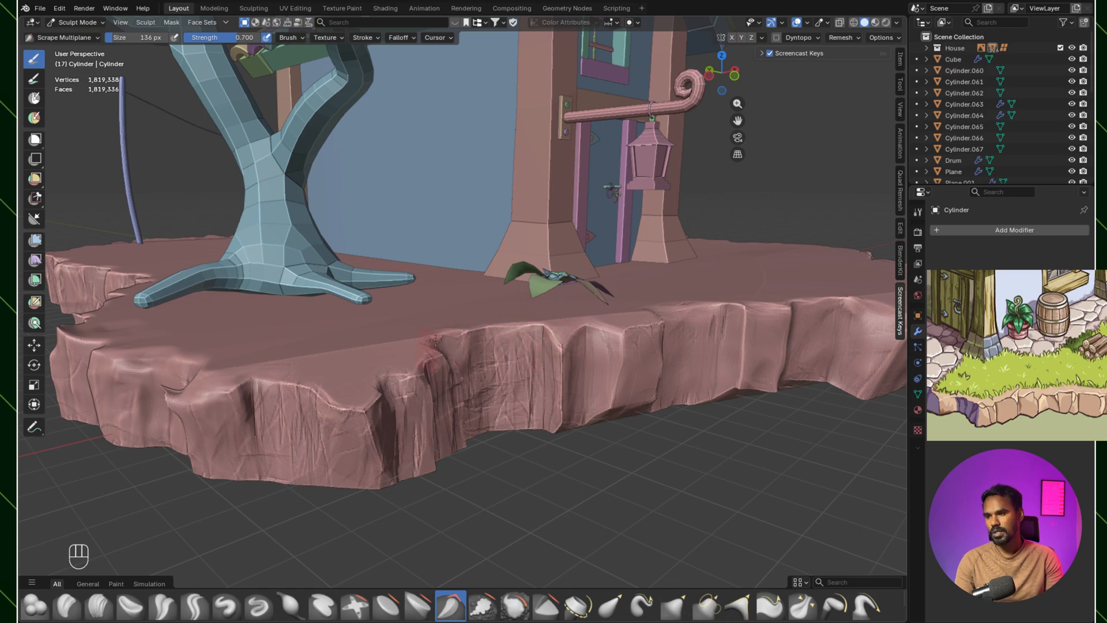
Step: Scrape the remaining rough facets below the tree into softer planes with Scrape Multiplane at 136 px
middle_drag(455, 377, 504, 327)
drag(504, 327, 507, 419)
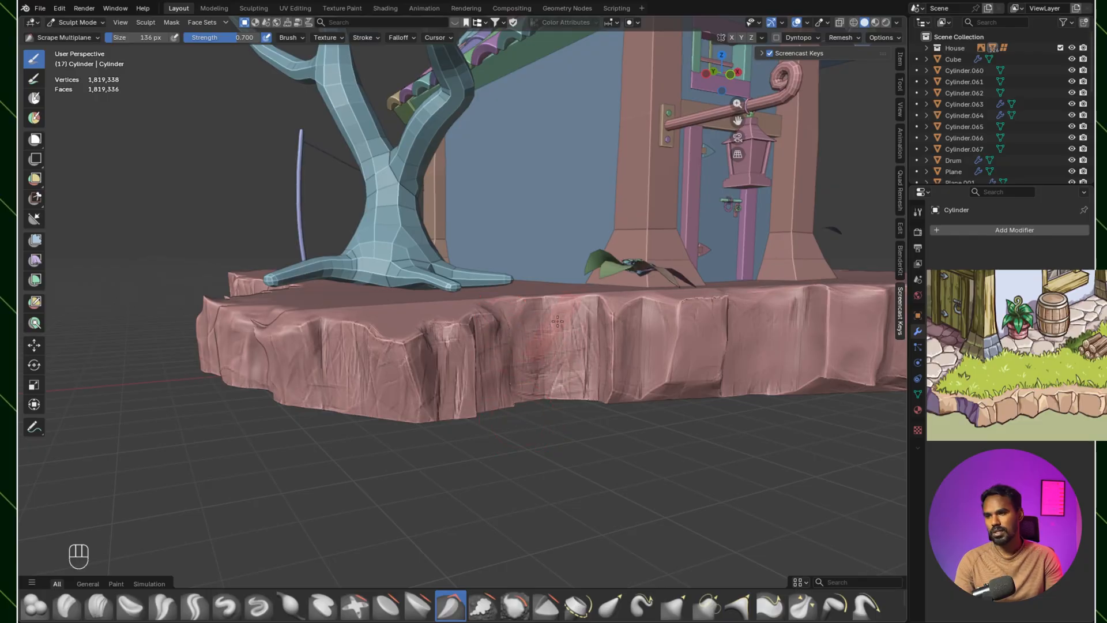
mouse_move(581, 320)
mouse_down()
mouse_move(557, 353)
mouse_move(553, 388)
mouse_up()
middle_drag(614, 384, 413, 323)
Step: Carve fresh chips and creases into the smoothed facets in front of the door and barrel with Clay Strips at 79 px
scroll(413, 323, up, 3)
scroll(414, 321, down, 4)
middle_drag(507, 329, 434, 341)
mouse_move(435, 341)
ctrl+middle_down()
mouse_move(436, 330)
mouse_move(429, 349)
ctrl+middle_up()
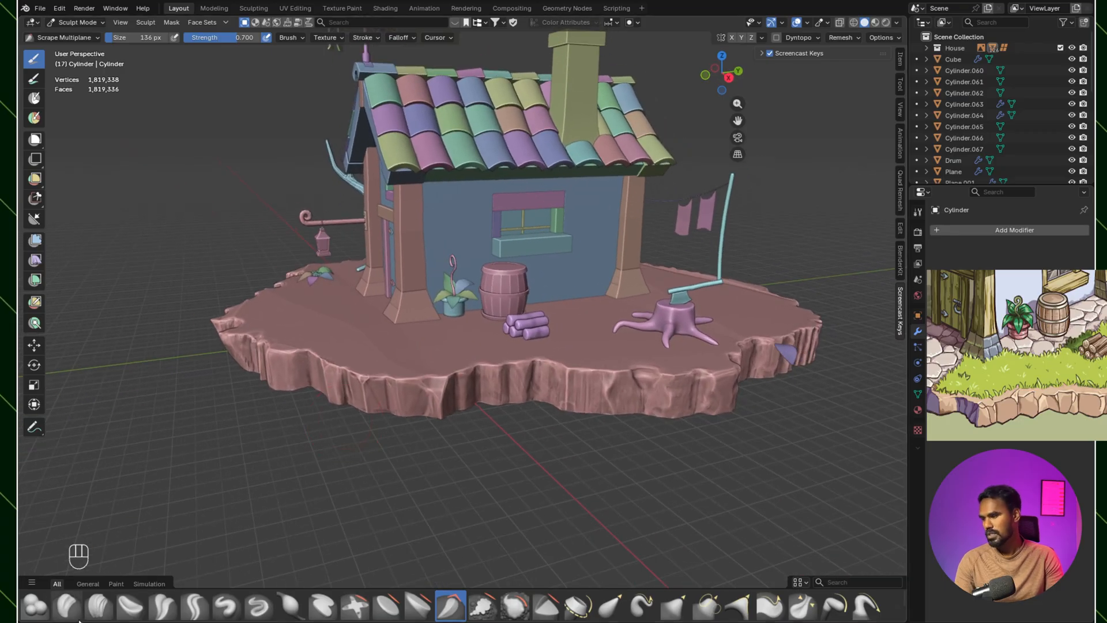
click(97, 607)
scroll(474, 384, up, 5)
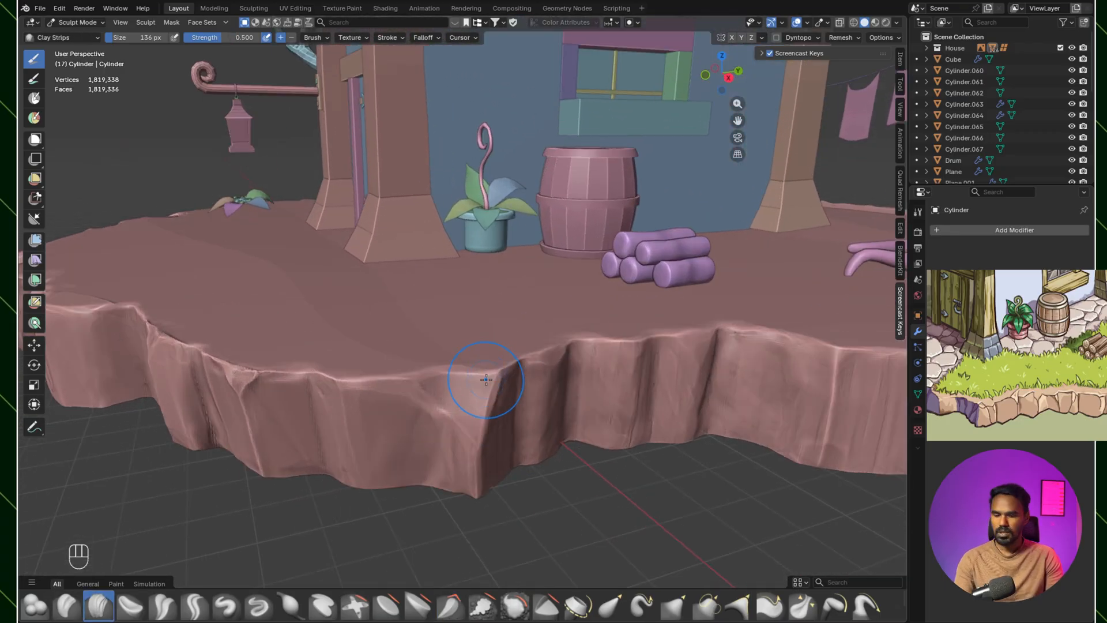
middle_drag(474, 385, 446, 411)
drag(446, 411, 448, 426)
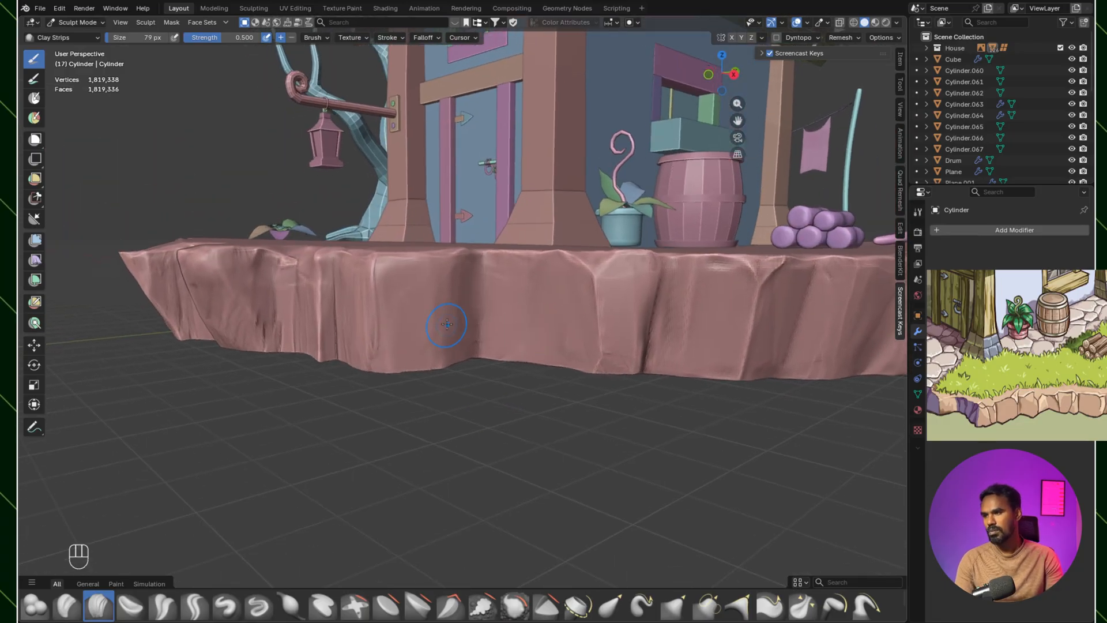
mouse_move(410, 303)
mouse_down()
mouse_move(427, 277)
mouse_move(461, 299)
mouse_move(482, 271)
mouse_move(466, 293)
mouse_move(507, 317)
mouse_move(535, 276)
mouse_move(581, 325)
mouse_move(561, 353)
mouse_move(552, 332)
mouse_move(513, 312)
mouse_move(575, 350)
mouse_move(433, 274)
mouse_move(433, 304)
mouse_move(475, 304)
mouse_move(558, 372)
mouse_move(498, 354)
mouse_move(427, 363)
mouse_move(368, 343)
mouse_up()
middle_drag(429, 377, 640, 265)
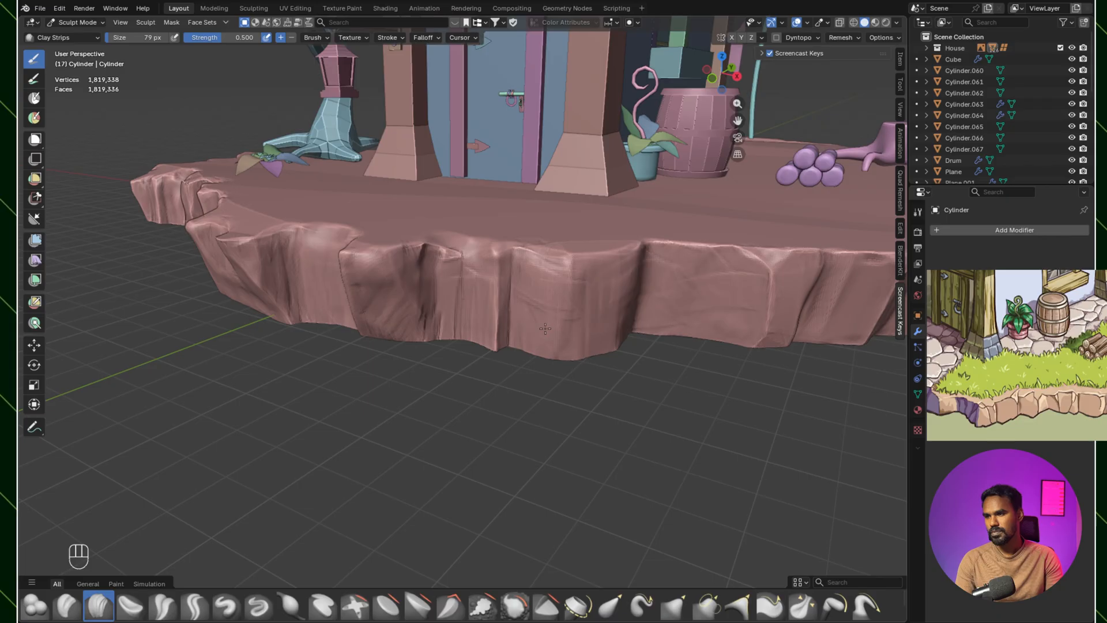
Step: Smooth the newly carved chips on the front facets and across the overhanging corner
shift+drag(594, 293, 560, 274)
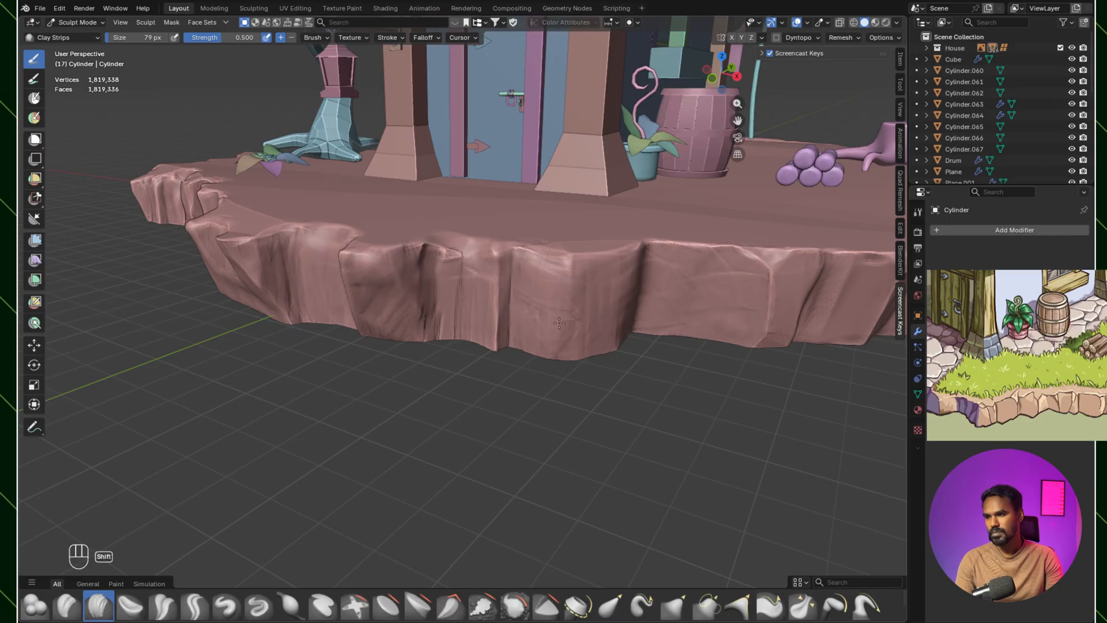
shift+drag(529, 319, 568, 321)
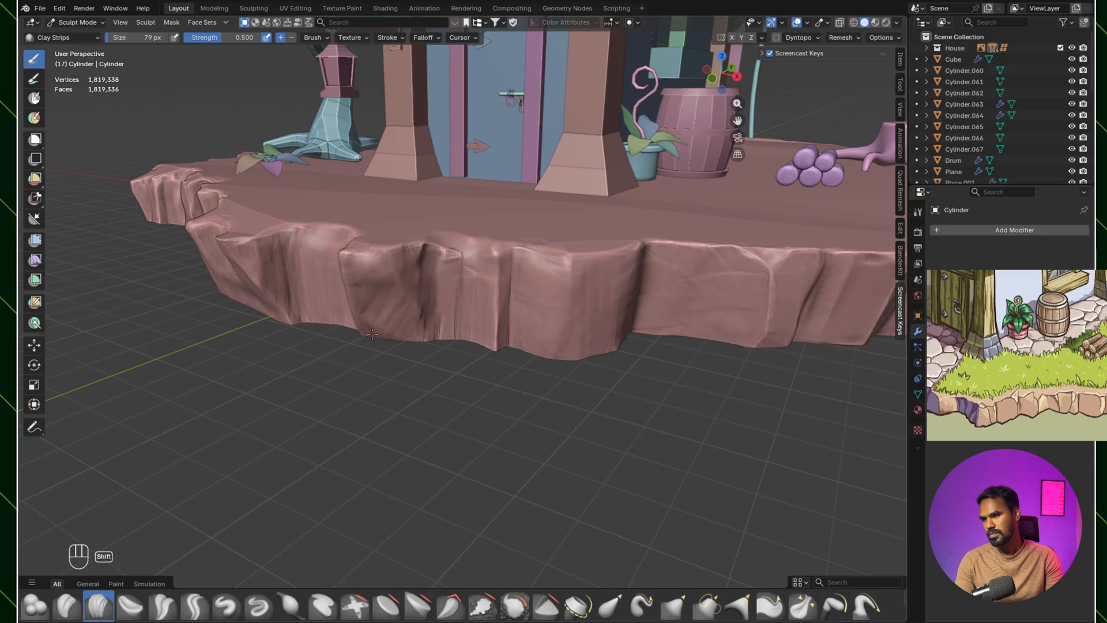
middle_drag(373, 289, 541, 257)
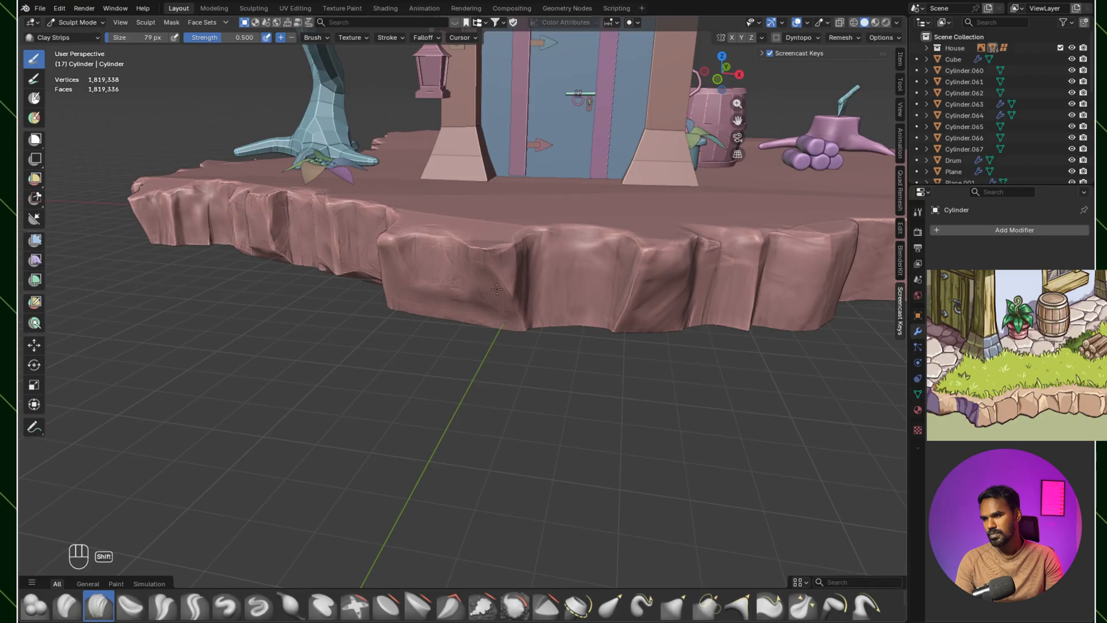
middle_drag(468, 295, 490, 404)
middle_drag(536, 369, 568, 326)
ctrl+middle_drag(640, 338, 727, 331)
Step: Smooth out the stray brush marks on the ground's top surface along the rim behind the clothesline
middle_drag(426, 300, 456, 299)
shift+middle_drag(455, 298, 548, 317)
mouse_move(548, 317)
shift+middle_down()
mouse_move(518, 334)
mouse_move(547, 271)
mouse_move(652, 346)
mouse_move(650, 366)
shift+middle_up()
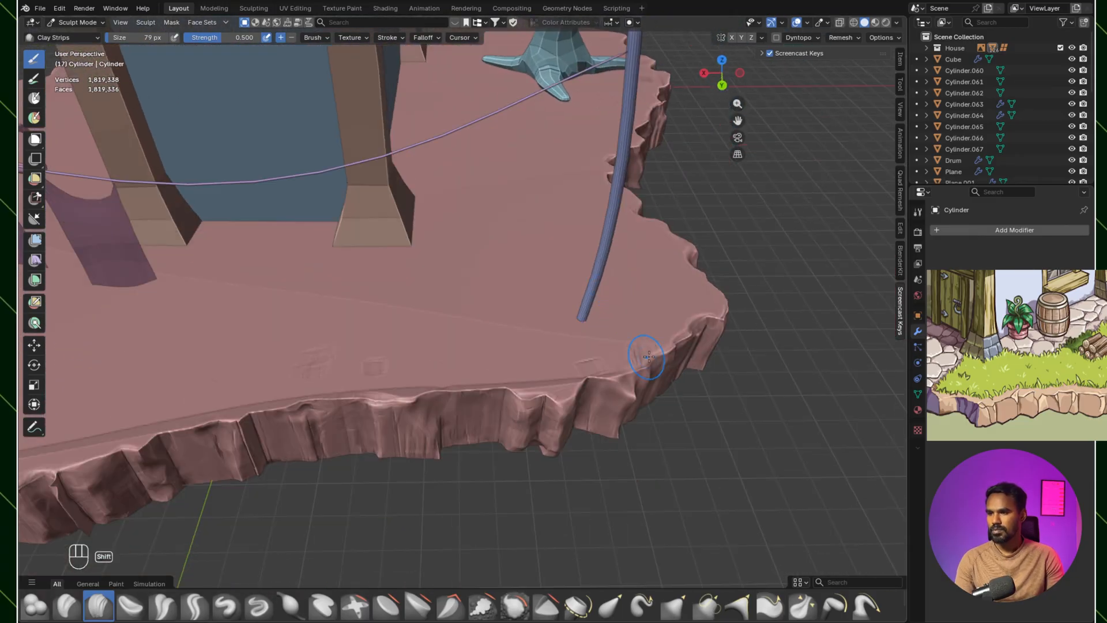
middle_drag(571, 358, 523, 335)
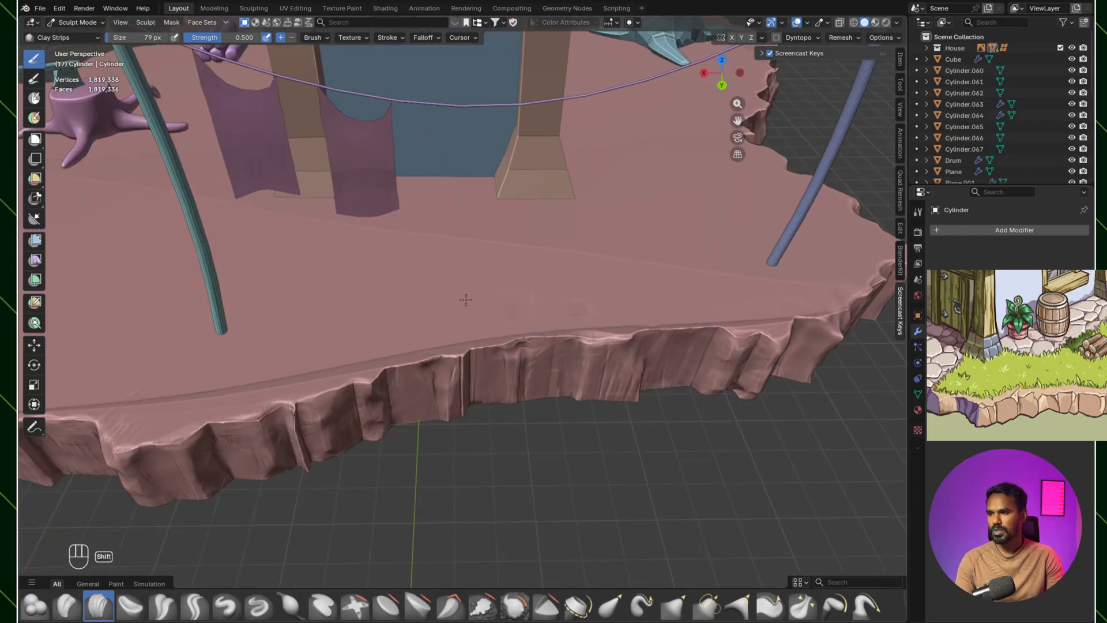
shift+middle_drag(423, 296, 565, 404)
shift+middle_drag(593, 361, 560, 333)
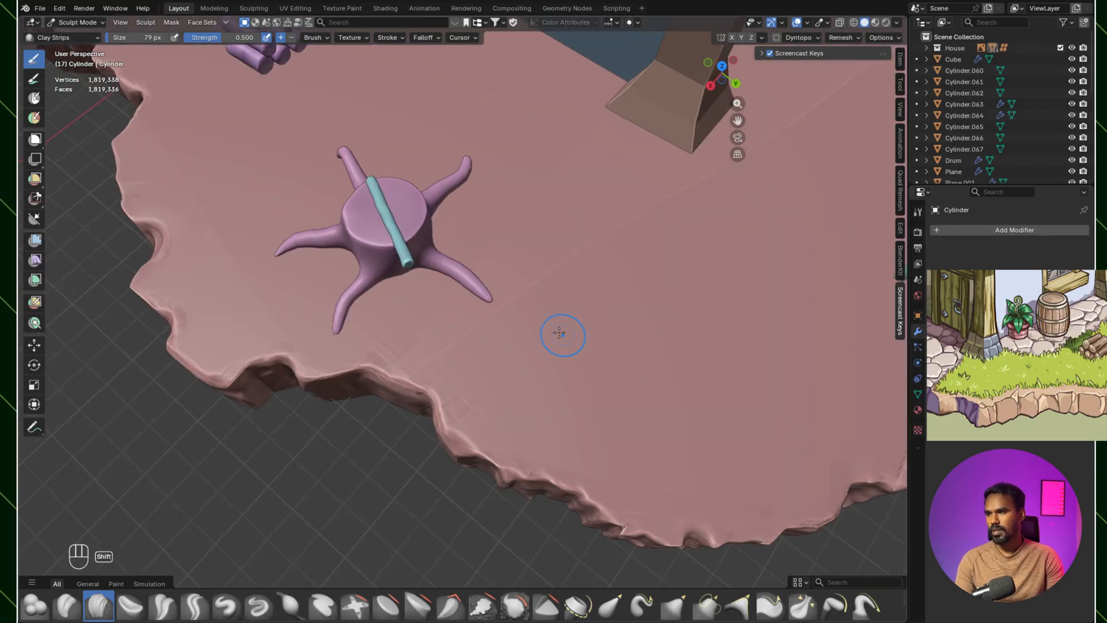
Step: Smooth the top surface along the rim from the tree stump past the woodpile to the ground plant
shift+middle_drag(435, 320, 554, 330)
middle_drag(448, 362, 796, 424)
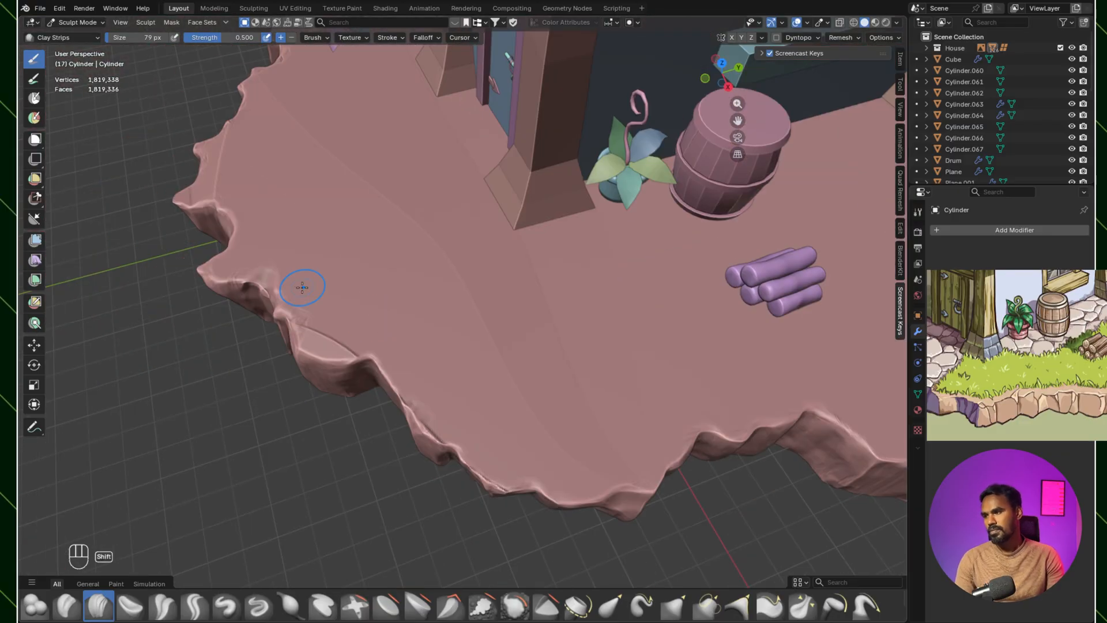
middle_drag(457, 452, 459, 334)
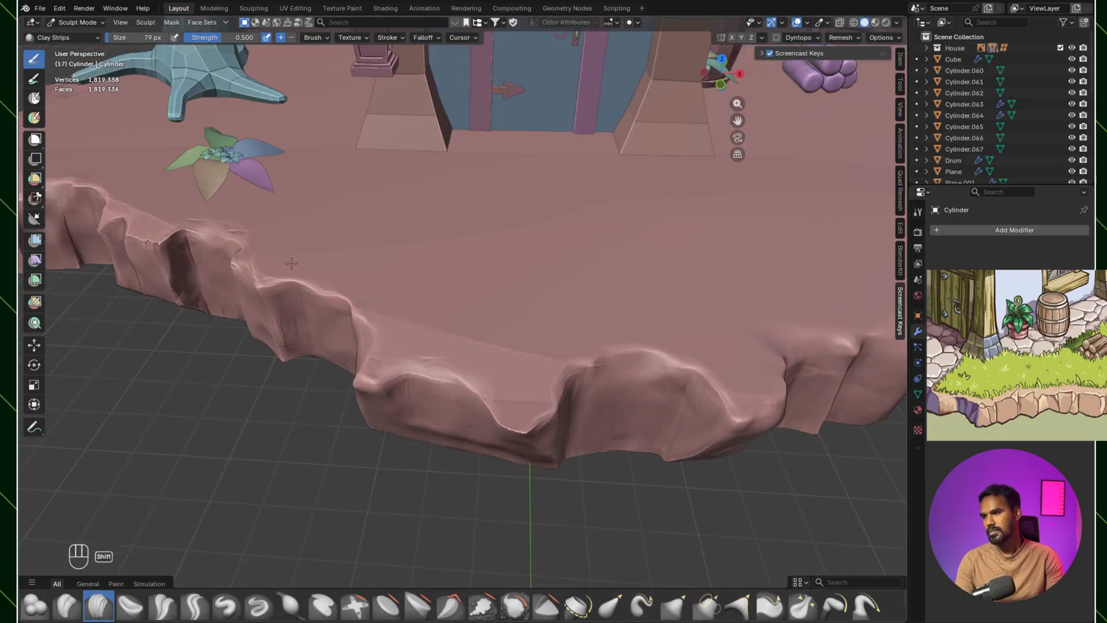
shift+middle_drag(255, 239, 548, 245)
mouse_move(454, 284)
shift+middle_down()
mouse_move(478, 334)
mouse_move(426, 323)
mouse_move(452, 391)
mouse_move(507, 369)
mouse_move(580, 387)
mouse_move(565, 401)
mouse_move(618, 382)
shift+middle_up()
Step: Carve thin cracks and vertical creases into the front facets below the door, plant pot and barrel with Clay Strips at 50 px
scroll(427, 326, down, 6)
key(bracketleft)
key(bracketleft)
key(bracketleft)
key(bracketleft)
mouse_move(500, 341)
ctrl+mouse_down()
mouse_move(542, 327)
mouse_move(507, 360)
ctrl+mouse_up()
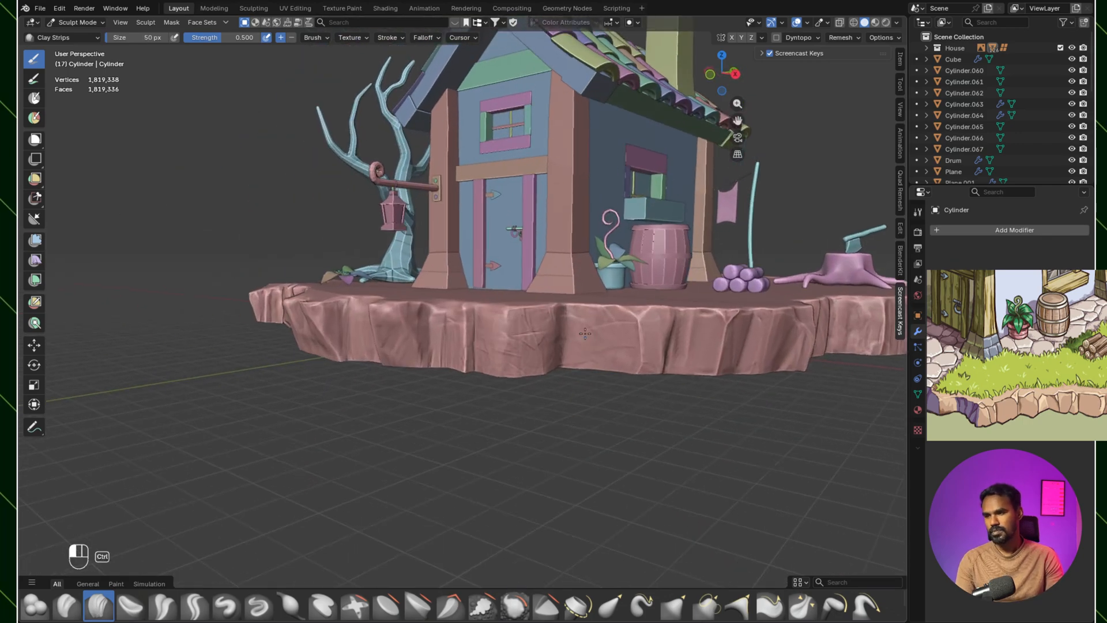
ctrl+drag(571, 320, 599, 358)
middle_drag(644, 360, 602, 372)
ctrl+drag(533, 349, 542, 381)
ctrl+drag(632, 360, 637, 377)
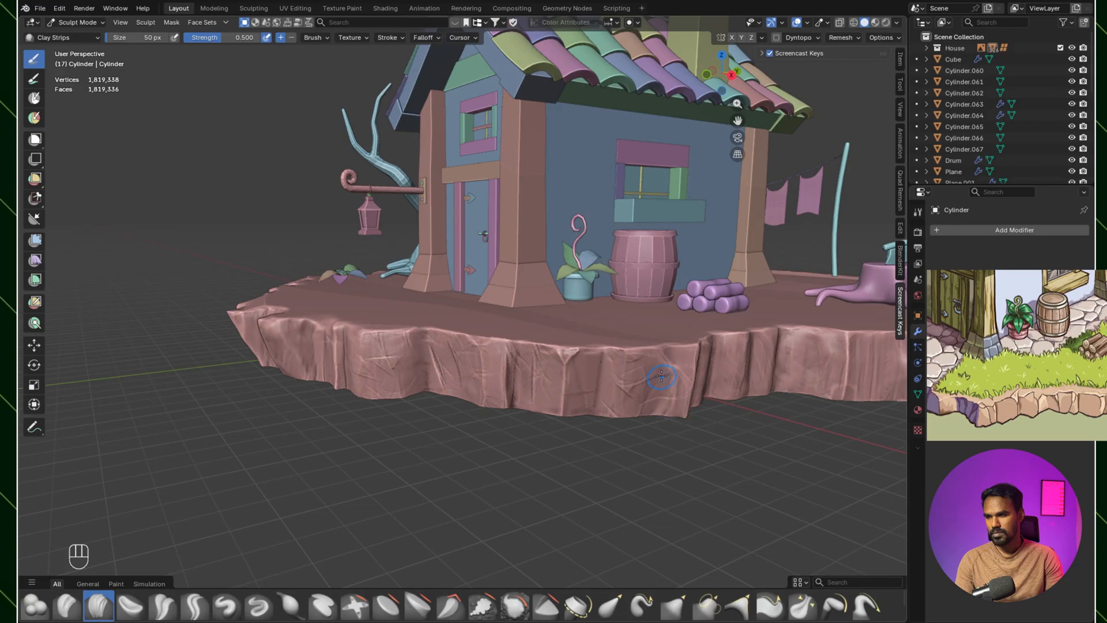
middle_drag(490, 346, 528, 311)
shift+drag(555, 320, 560, 288)
middle_drag(580, 312, 485, 398)
Step: Scrape the freshly creased facets below the door into sharper planes with Scrape Multiplane at 28 px
key(bracketleft)
key(bracketleft)
key(bracketleft)
key(bracketleft)
key(bracketleft)
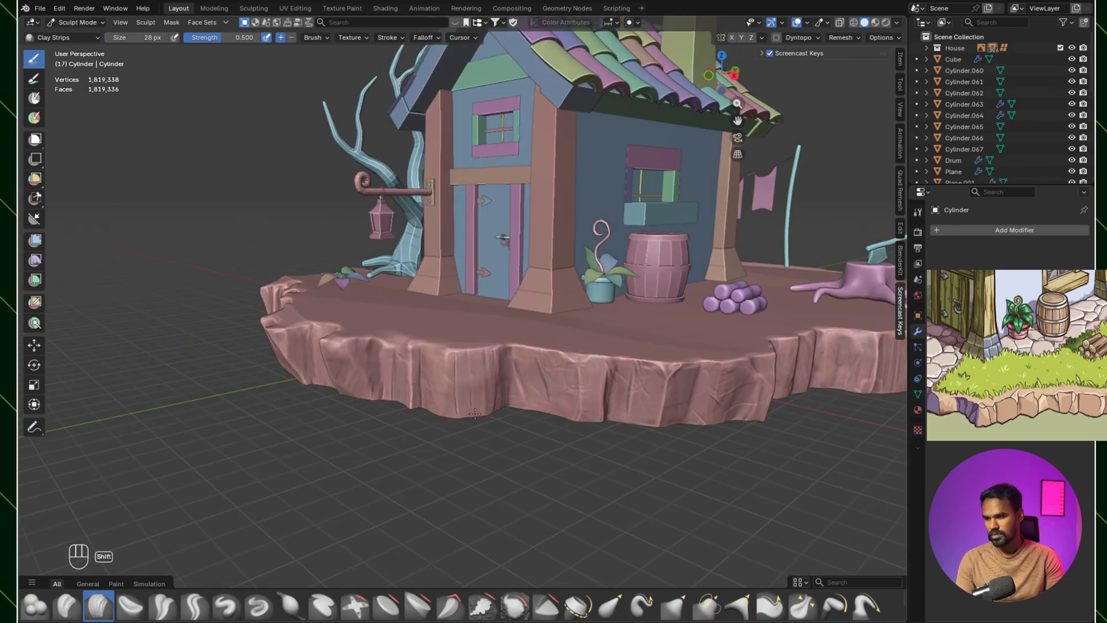
click(453, 606)
mouse_move(458, 396)
middle_down()
mouse_move(542, 372)
mouse_move(468, 376)
mouse_move(411, 354)
middle_up()
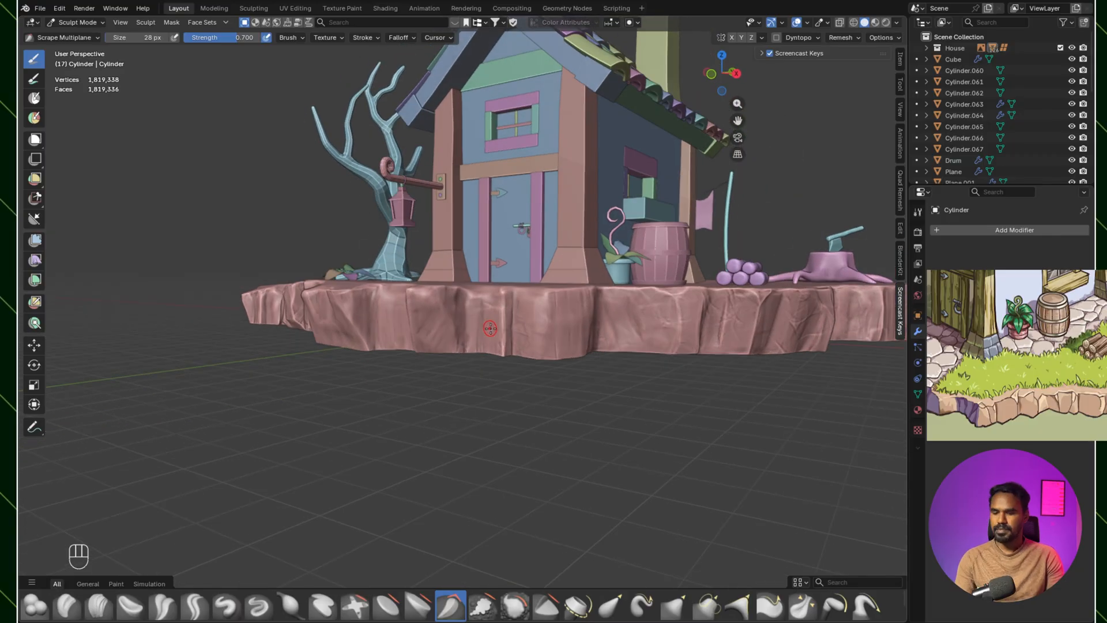
Step: Scrape the cliff facets from the door round to the tree side with Scrape Multiplane at 67 px
middle_drag(579, 386, 554, 397)
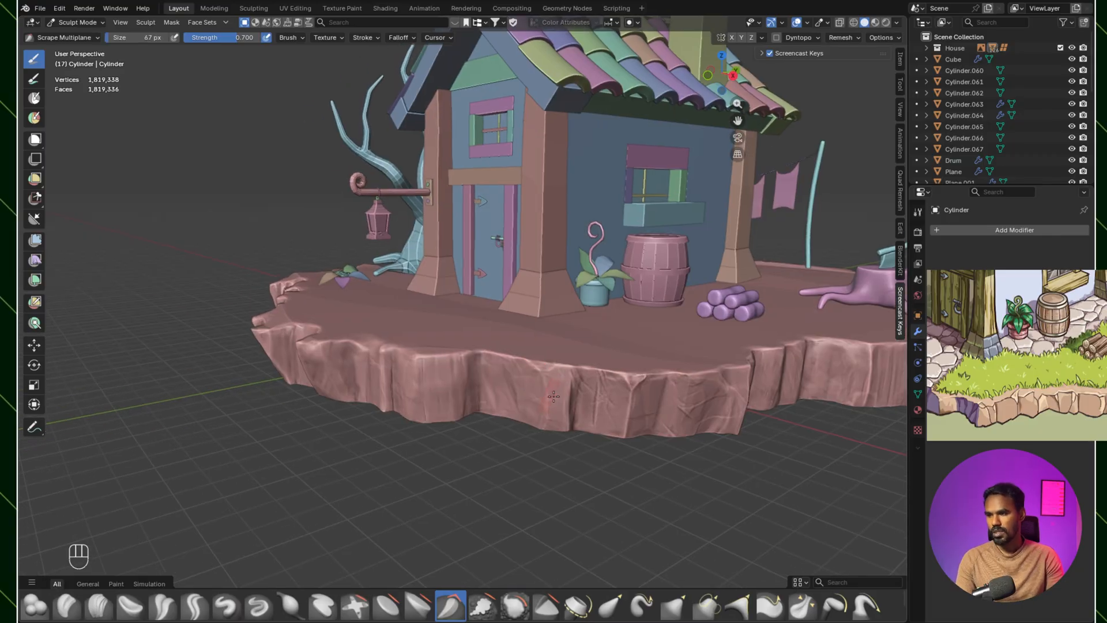
middle_drag(629, 381, 675, 353)
scroll(529, 339, up, 2)
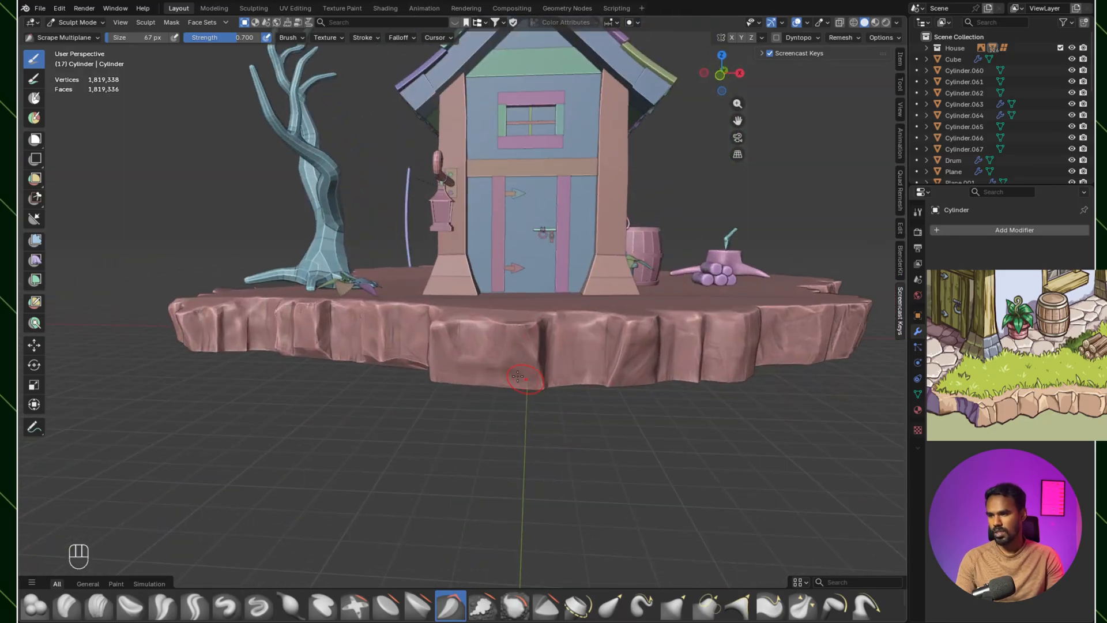
middle_drag(429, 307, 477, 293)
scroll(477, 293, up, 1)
shift+drag(407, 291, 380, 339)
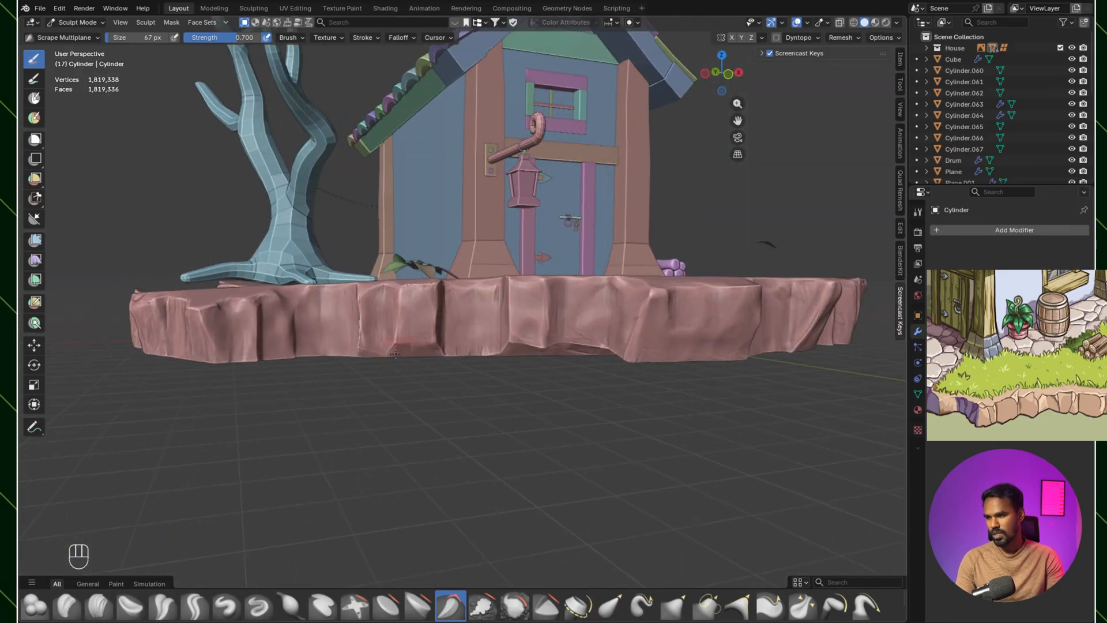
middle_drag(458, 350, 507, 353)
ctrl+middle_drag(606, 245, 604, 261)
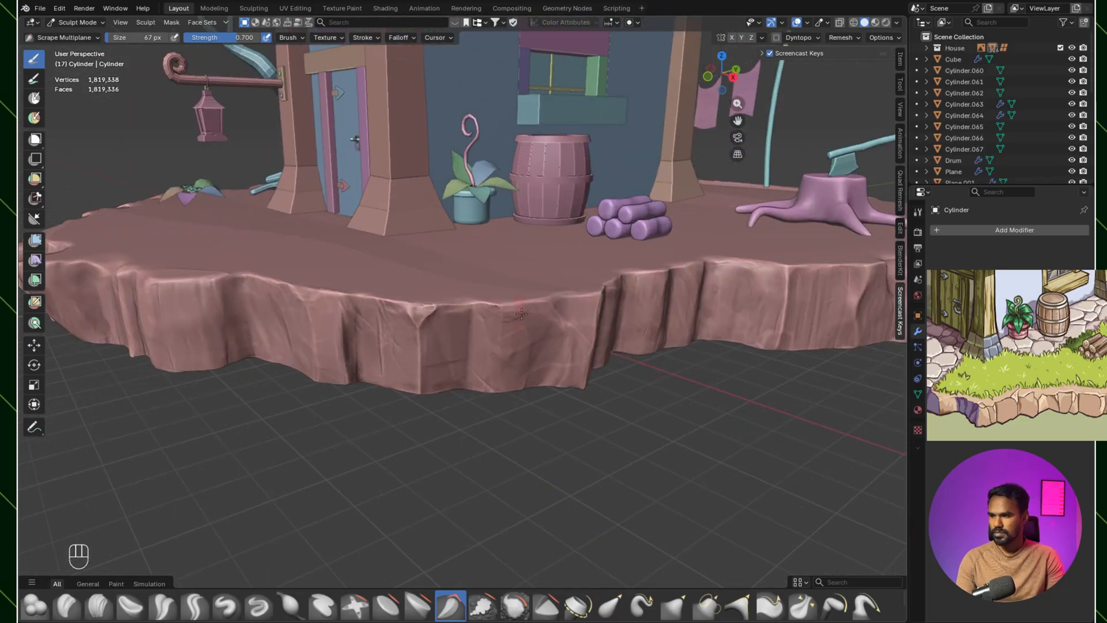
Step: Flatten the facets at the front corner and below the woodpile with Scrape Multiplane at 67 px
middle_drag(429, 311, 483, 278)
shift+middle_drag(513, 323, 585, 176)
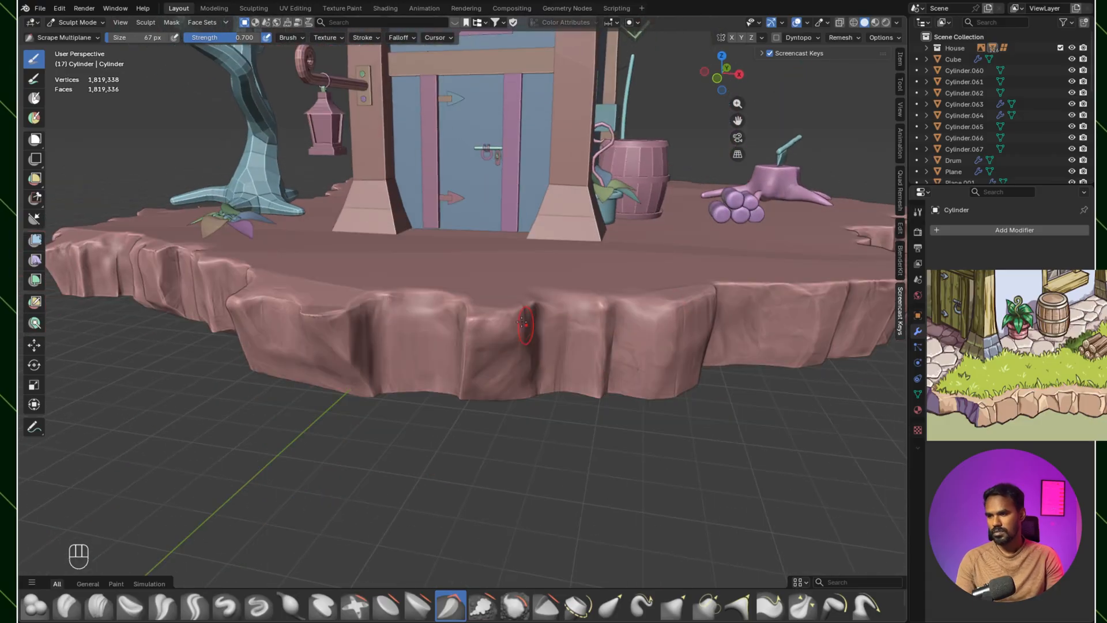
ctrl+middle_drag(520, 320, 510, 366)
ctrl+middle_drag(522, 369, 526, 312)
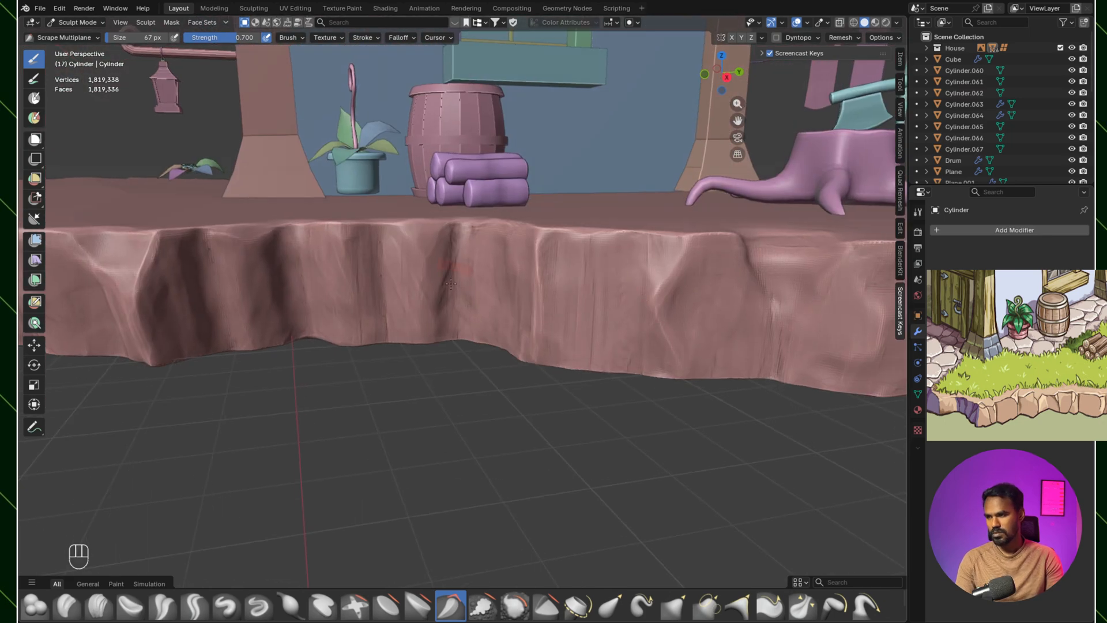
Step: Smooth the harsh ridges on the cliff edge along the clothesline side and the adjoining corner
scroll(508, 382, down, 5)
middle_drag(508, 369, 727, 383)
scroll(630, 302, up, 1)
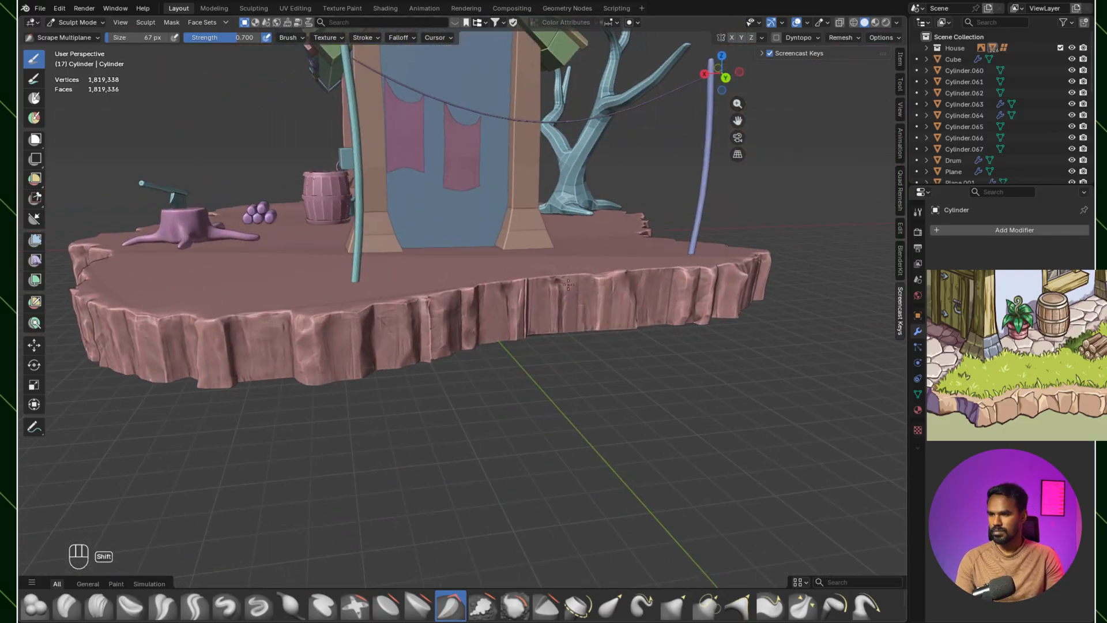
mouse_move(356, 375)
middle_down()
mouse_move(407, 345)
mouse_move(466, 332)
middle_up()
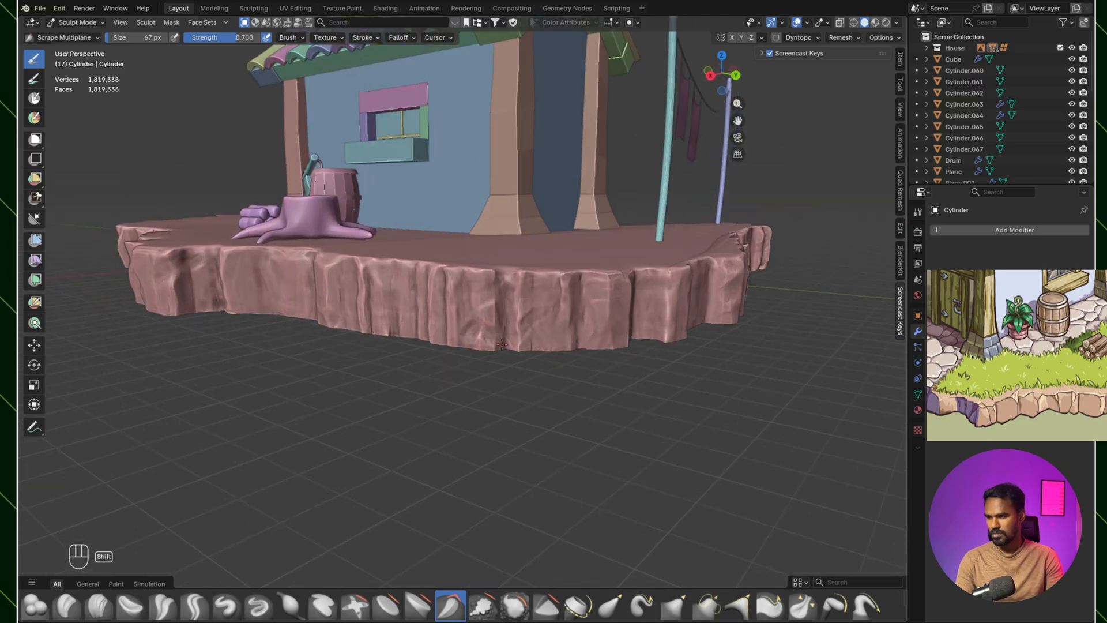
middle_drag(546, 294, 569, 309)
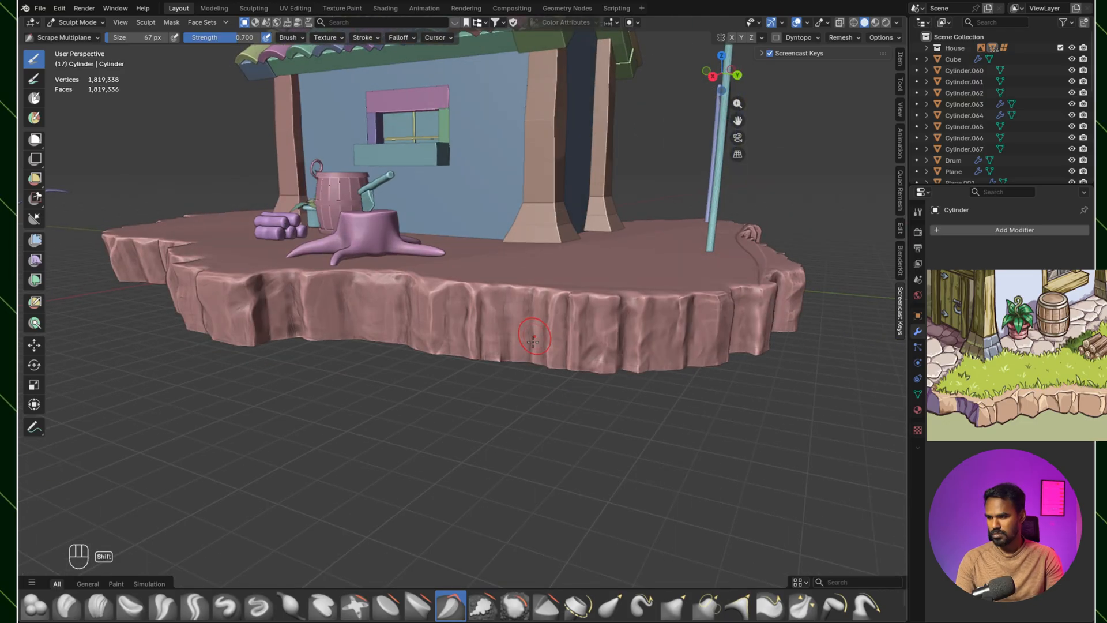
Step: Smooth the side facets below the tree stump and woodpile, and save the file
middle_drag(472, 366, 513, 335)
middle_drag(388, 310, 672, 295)
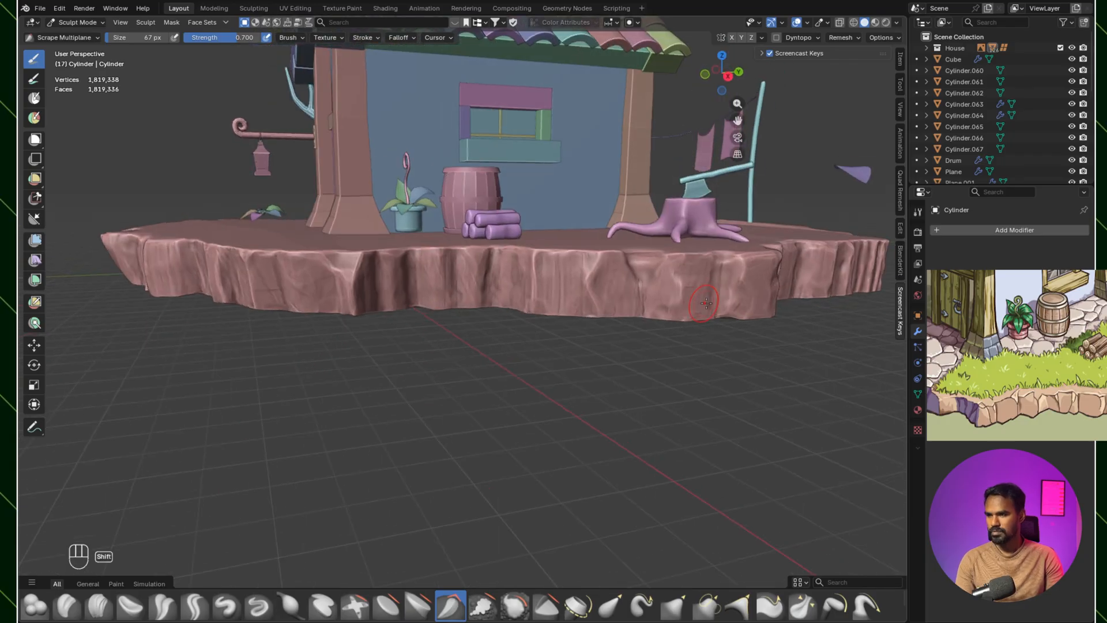
middle_drag(604, 297, 666, 279)
middle_drag(548, 291, 442, 367)
scroll(417, 334, down, 3)
key(ctrl+s)
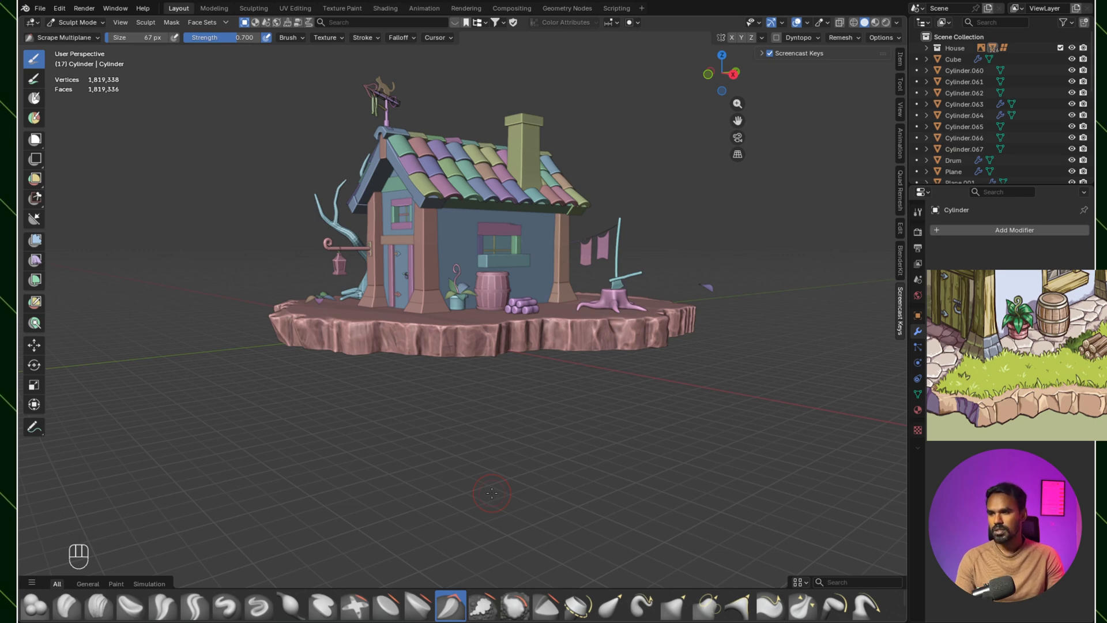
Step: Examine the sculpted rocky edge from the front and from above against the reference image
scroll(497, 325, up, 5)
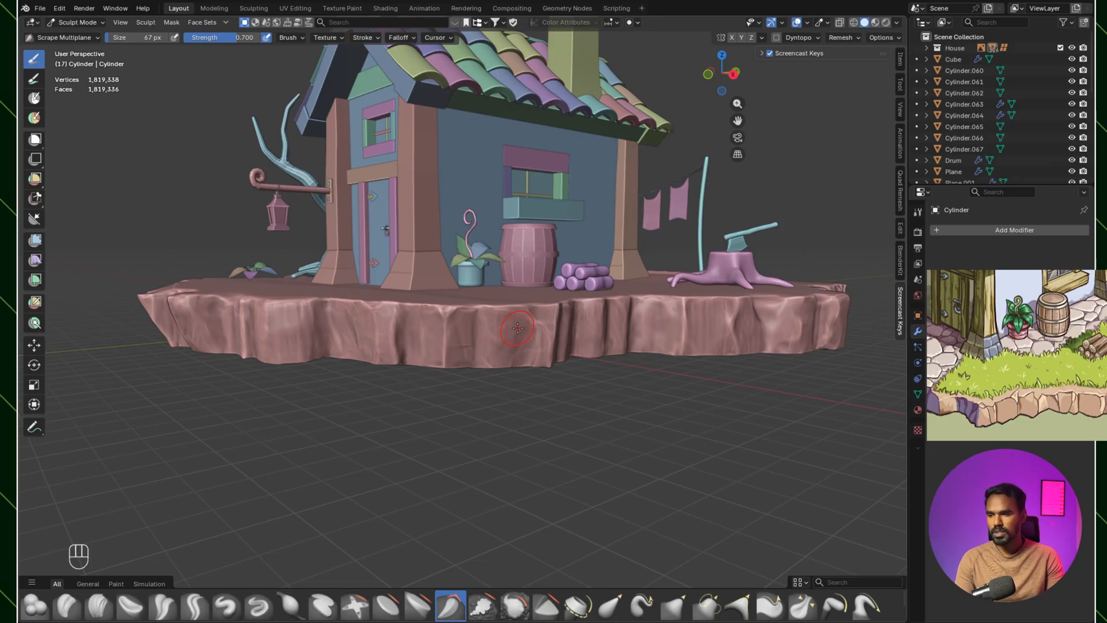
mouse_move(518, 327)
middle_down()
mouse_move(551, 467)
mouse_move(510, 425)
middle_up()
shift+middle_drag(624, 399, 602, 401)
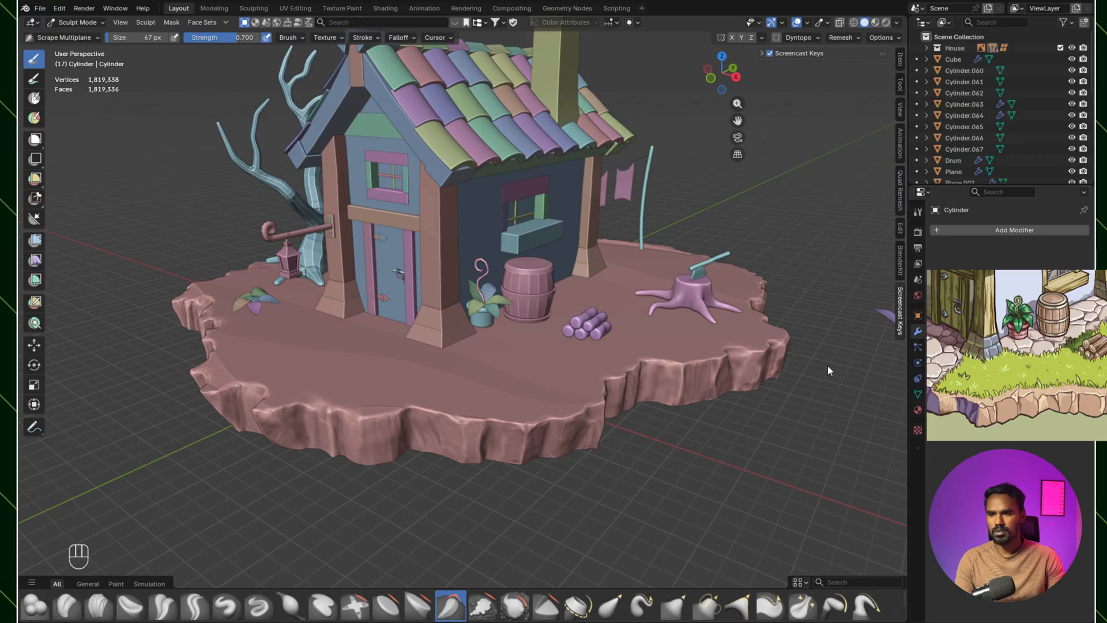
shift+middle_drag(611, 428, 690, 422)
scroll(689, 422, up, 1)
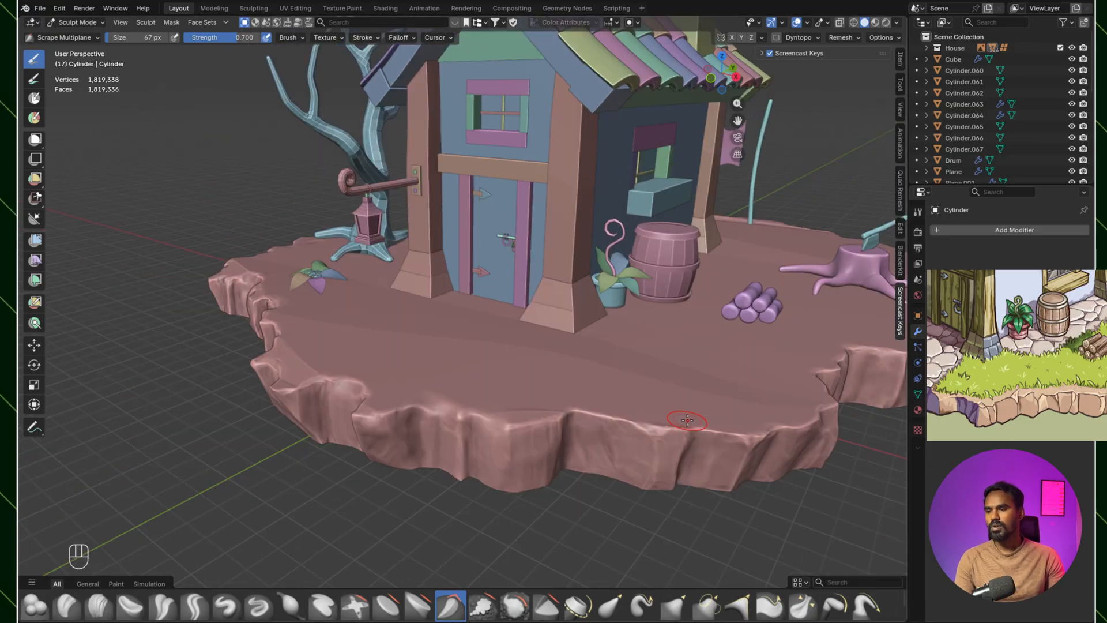
mouse_move(476, 369)
shift+middle_down()
mouse_move(426, 331)
mouse_move(415, 391)
shift+middle_up()
scroll(425, 331, down, 1)
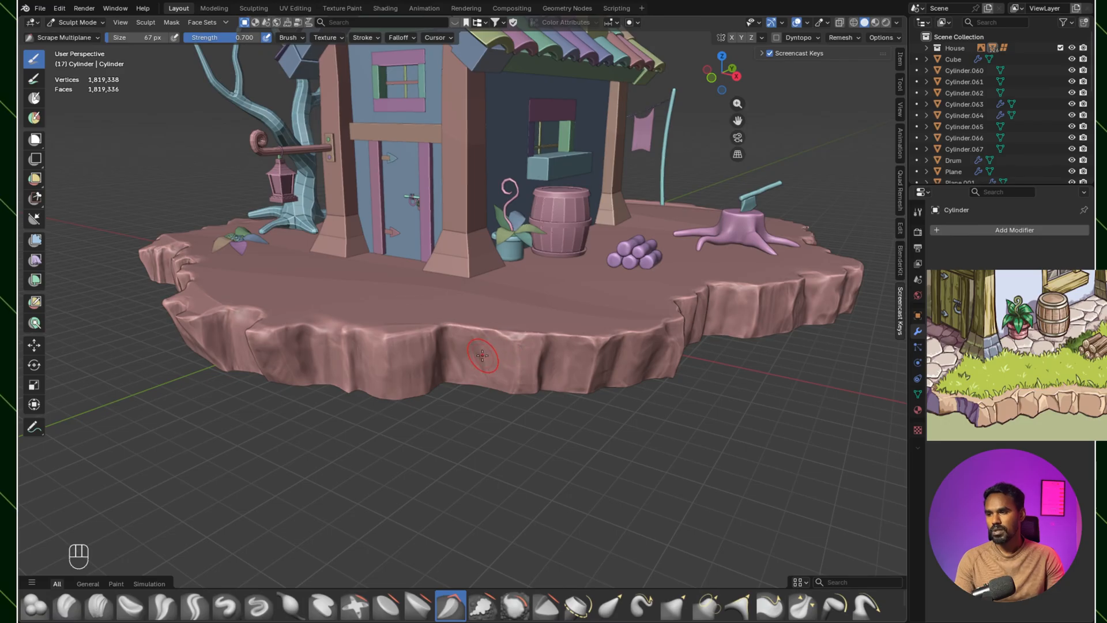
Step: Add vertical creases to the facet in front of the plant pot with Clay Strips at 67 px and soften them
click(98, 606)
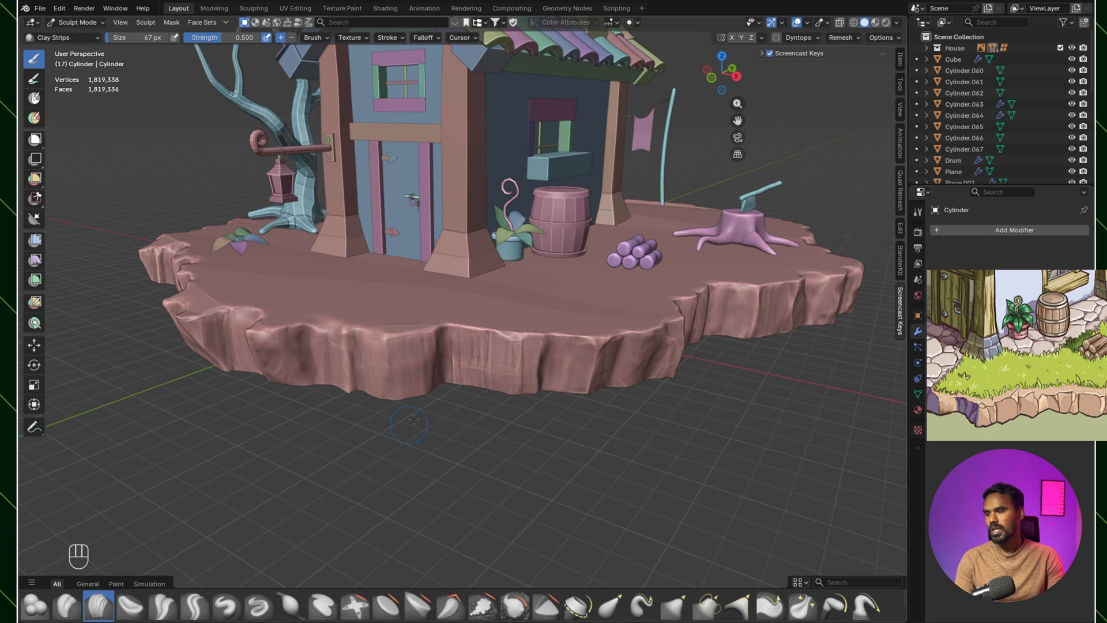
ctrl+drag(494, 347, 497, 395)
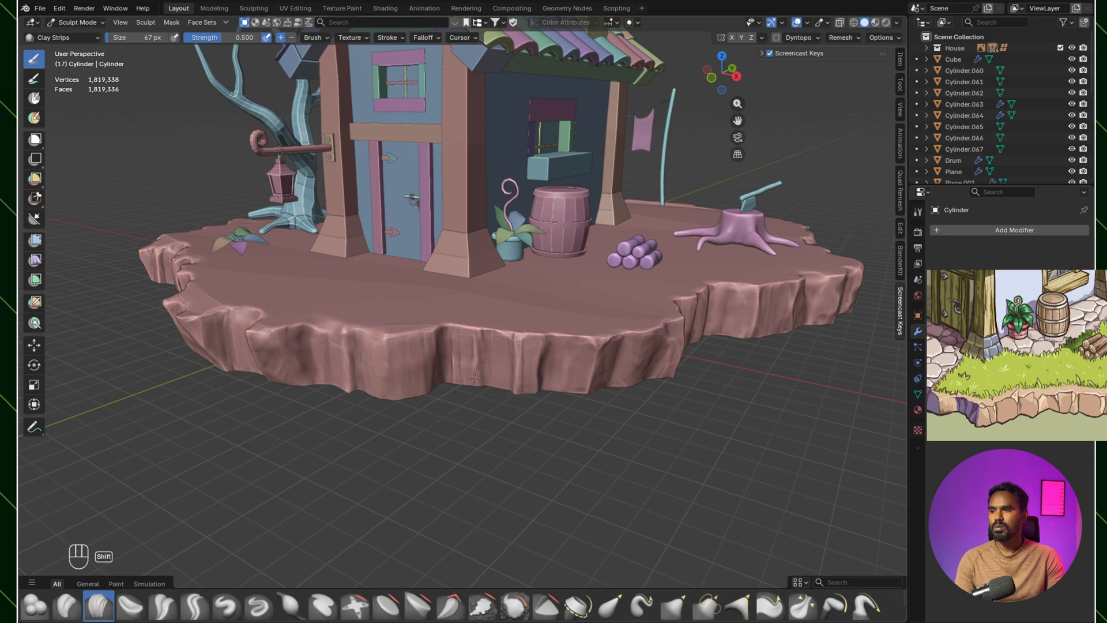
middle_drag(475, 355, 530, 350)
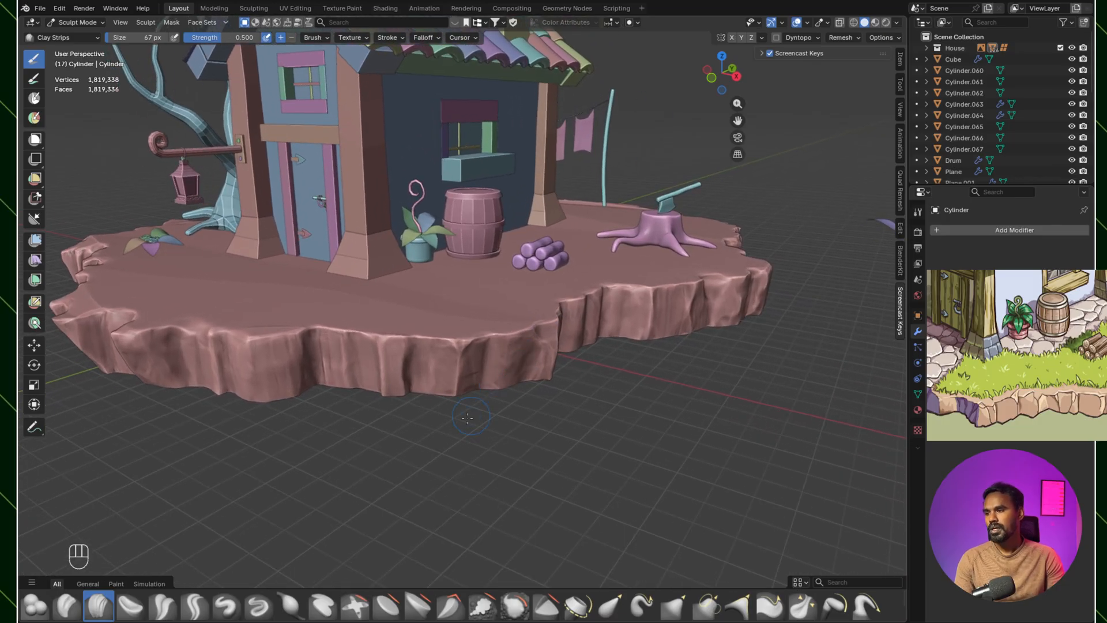
Step: Soften the facets beside the front corner below the woodpile with the Smooth brush at 67 px and strength 0.491
click(514, 606)
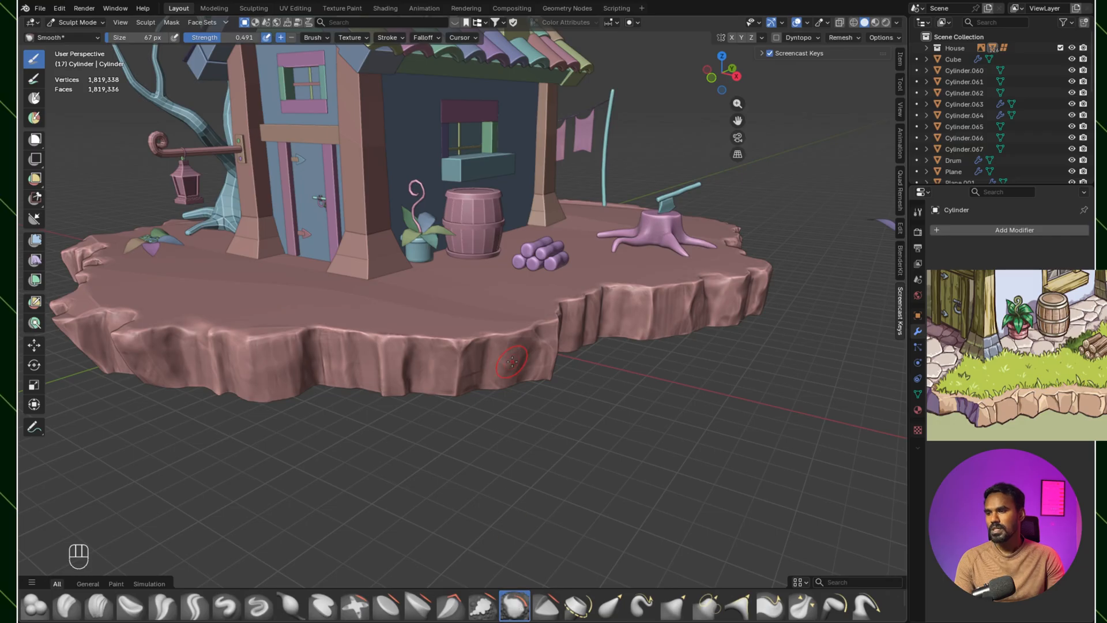
ctrl+drag(536, 336, 543, 339)
ctrl+drag(544, 340, 541, 341)
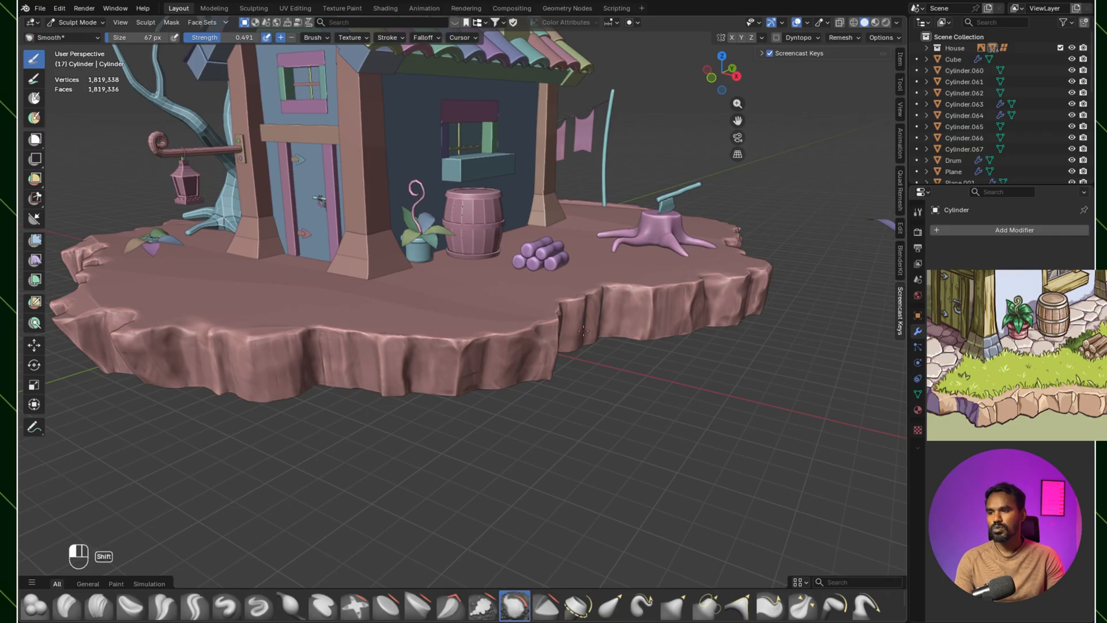
scroll(511, 373, up, 2)
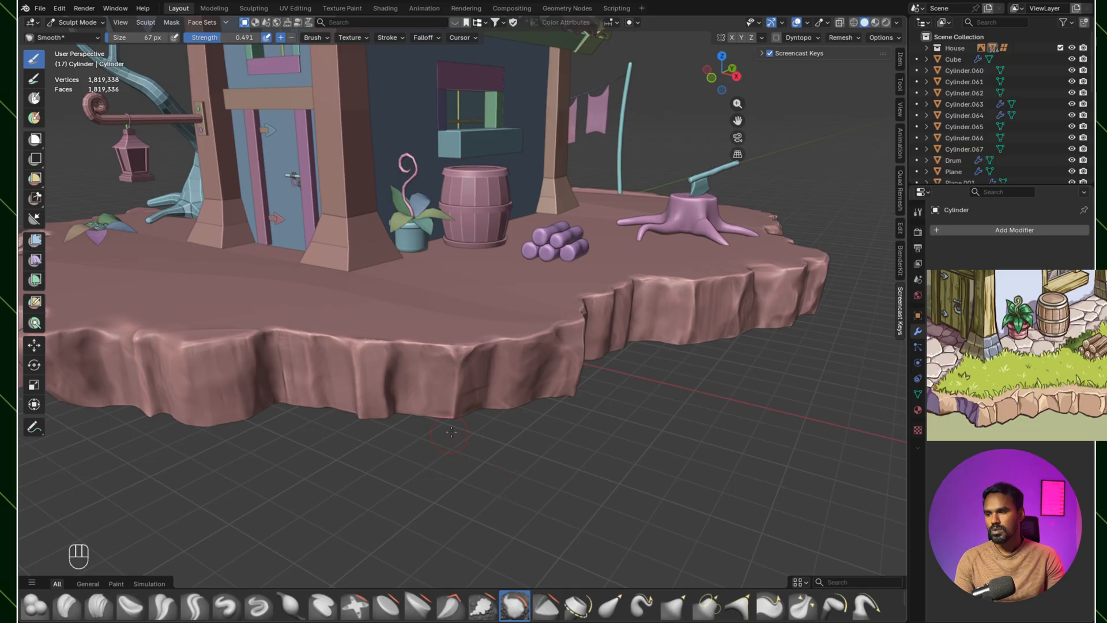
shift+middle_drag(503, 379, 521, 364)
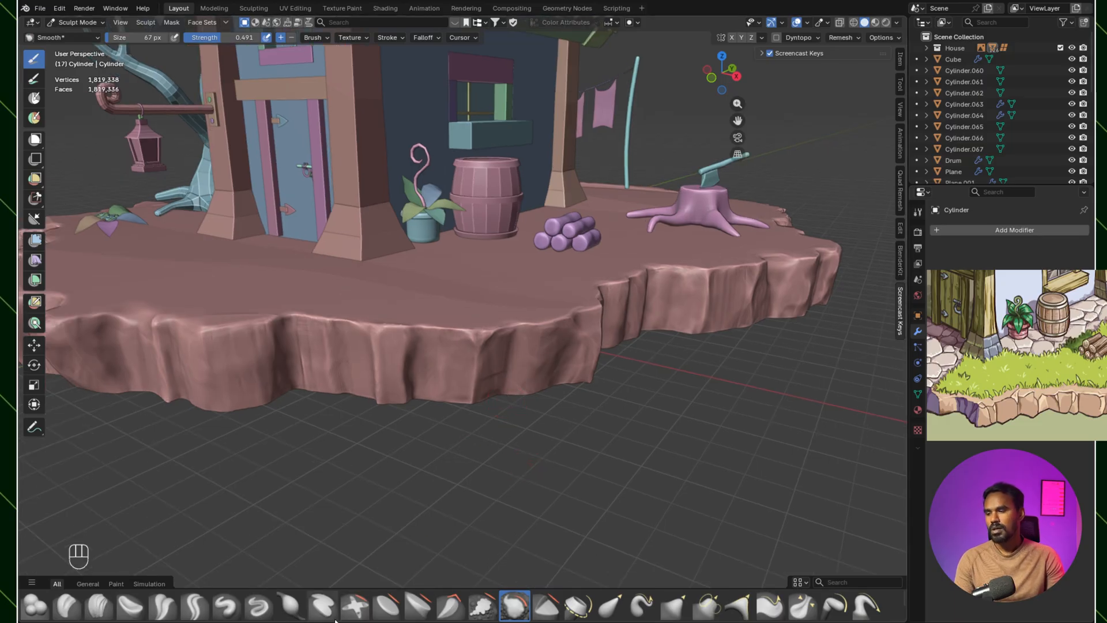
Step: Sharpen the front corner's vertical edge with Scrape Multiplane, enlarging the brush to 152 px
click(453, 611)
mouse_move(501, 326)
ctrl+middle_down()
mouse_move(501, 344)
mouse_move(363, 257)
ctrl+middle_up()
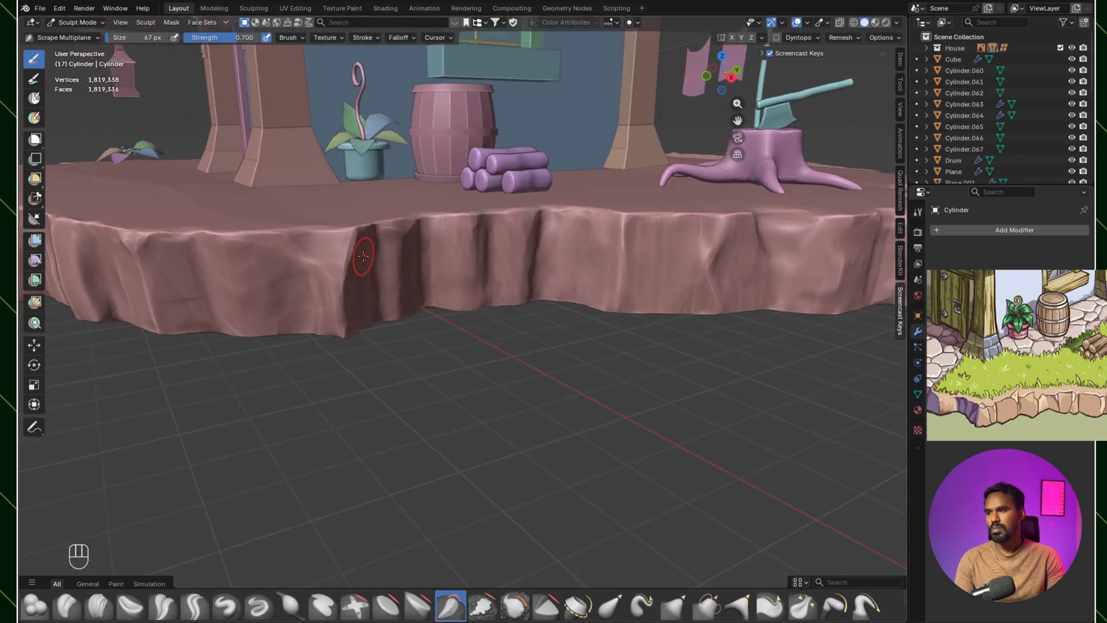
mouse_move(342, 257)
mouse_down()
mouse_move(345, 243)
mouse_move(342, 281)
mouse_up()
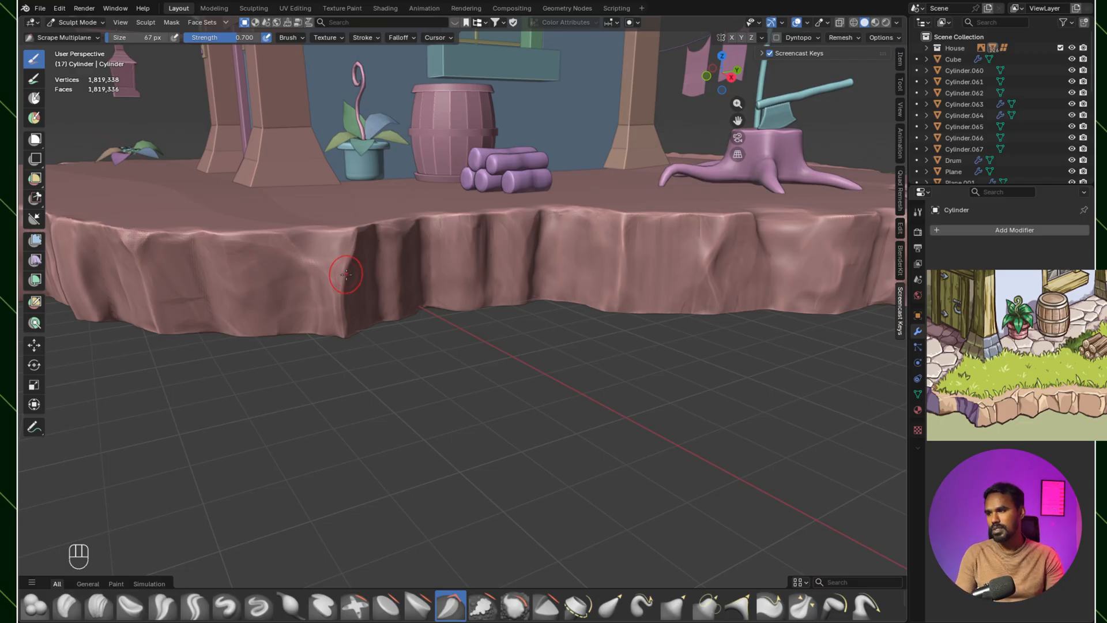
key(bracketright)
key(bracketright)
key(bracketright)
key(bracketright)
key(bracketright)
key(bracketright)
key(bracketright)
key(bracketright)
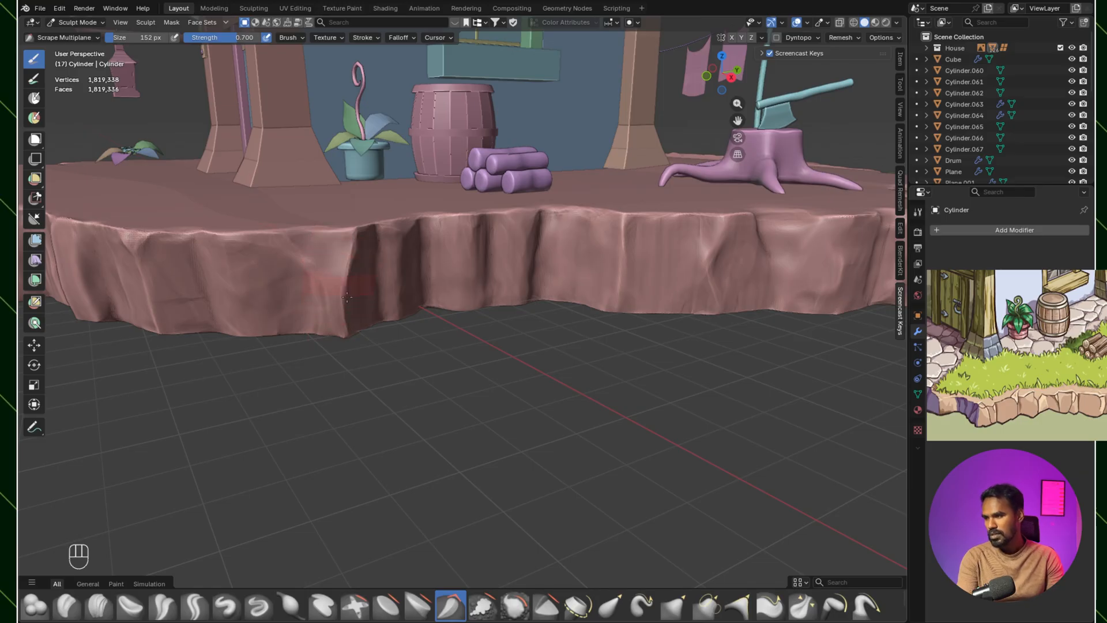
middle_drag(411, 288, 429, 298)
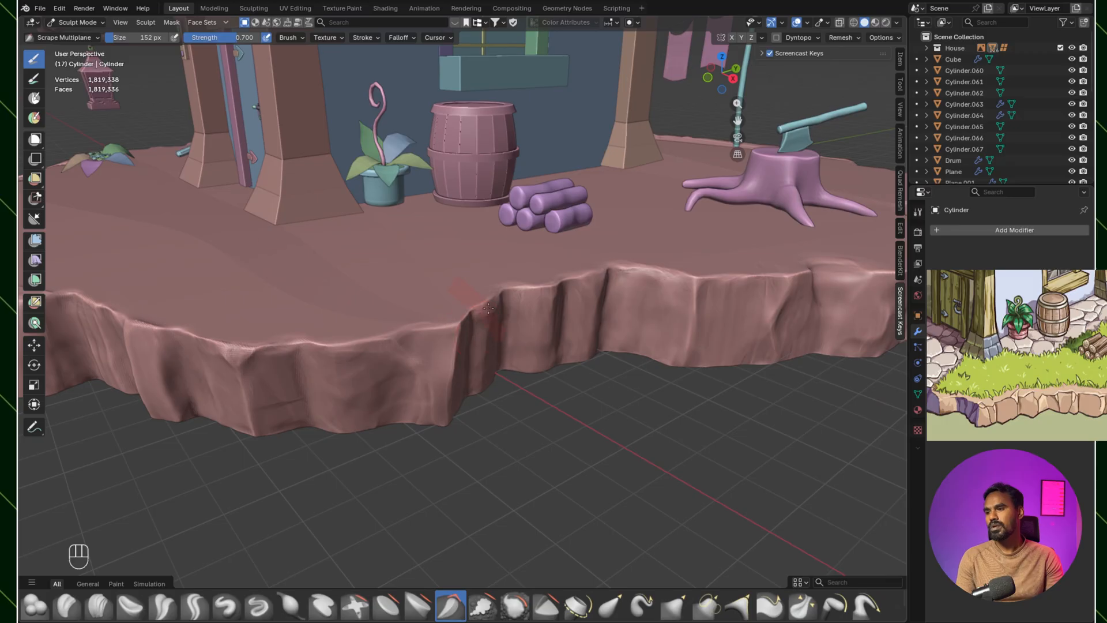
Step: Examine the scraped corner and the front facets from the barrel side round to the door
shift+middle_drag(456, 338, 496, 352)
scroll(504, 301, down, 1)
drag(499, 350, 550, 351)
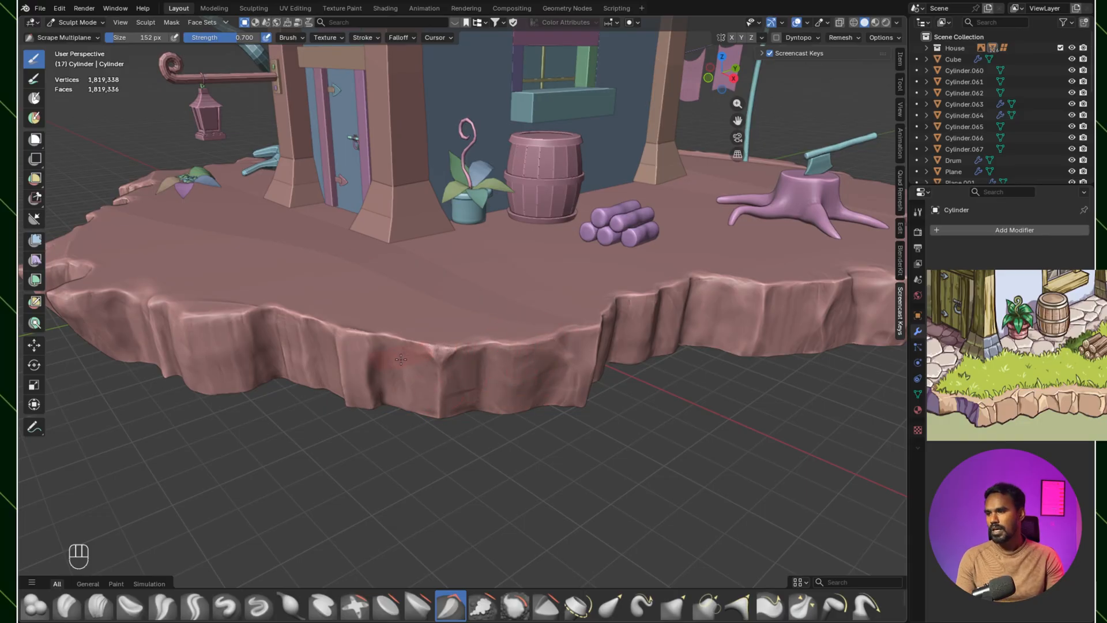
shift+middle_drag(510, 404, 570, 282)
mouse_move(570, 282)
mouse_down()
mouse_move(565, 304)
mouse_move(551, 305)
mouse_up()
shift+middle_drag(555, 293, 537, 293)
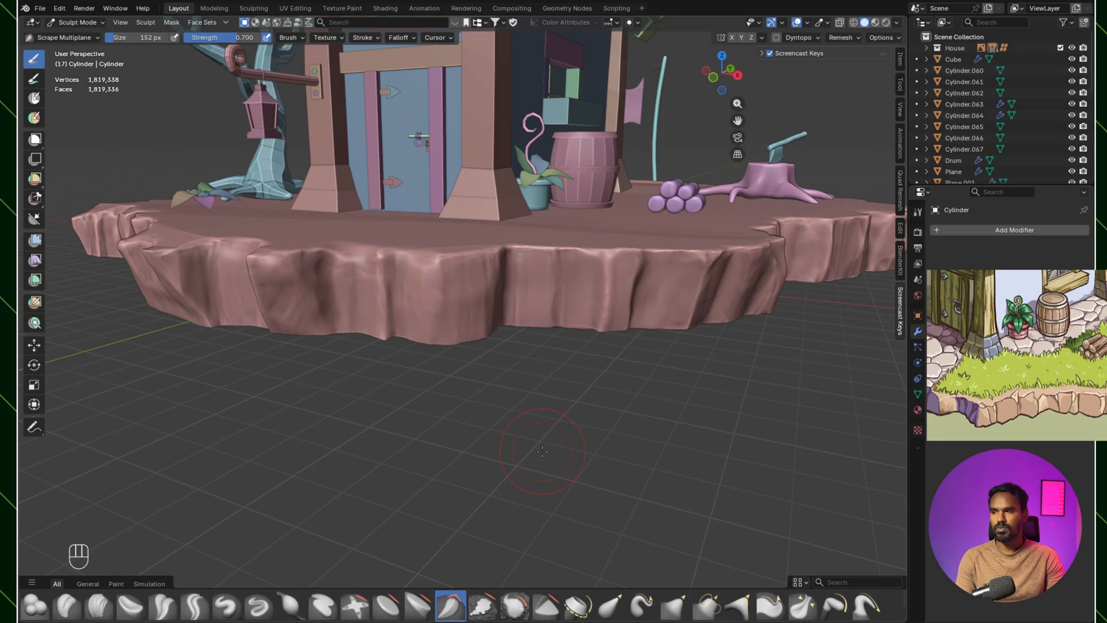
drag(35, 198, 48, 207)
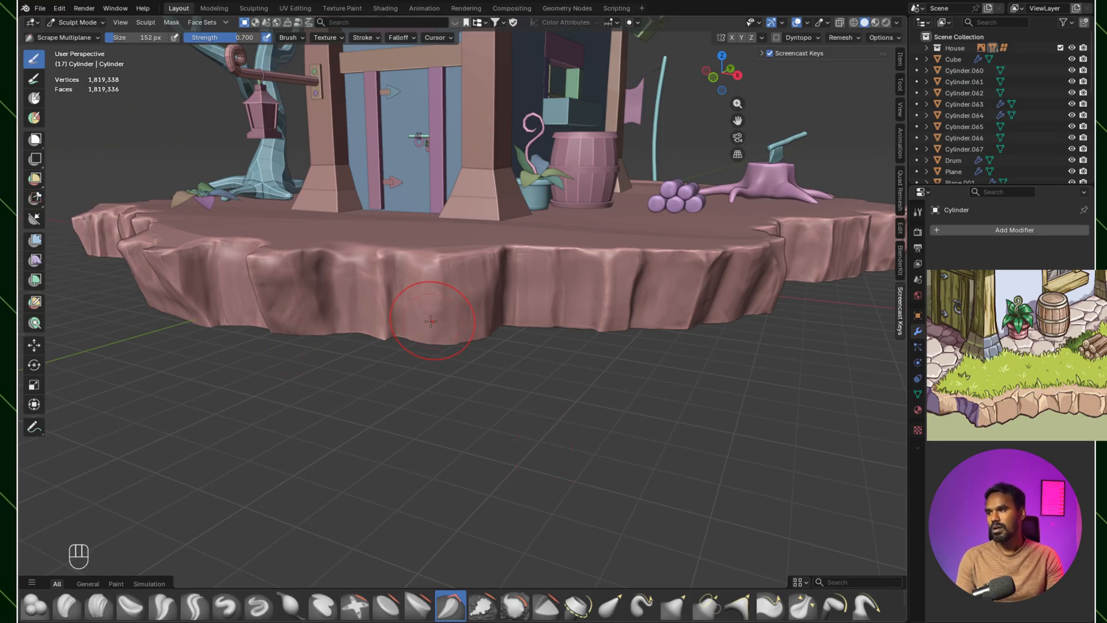